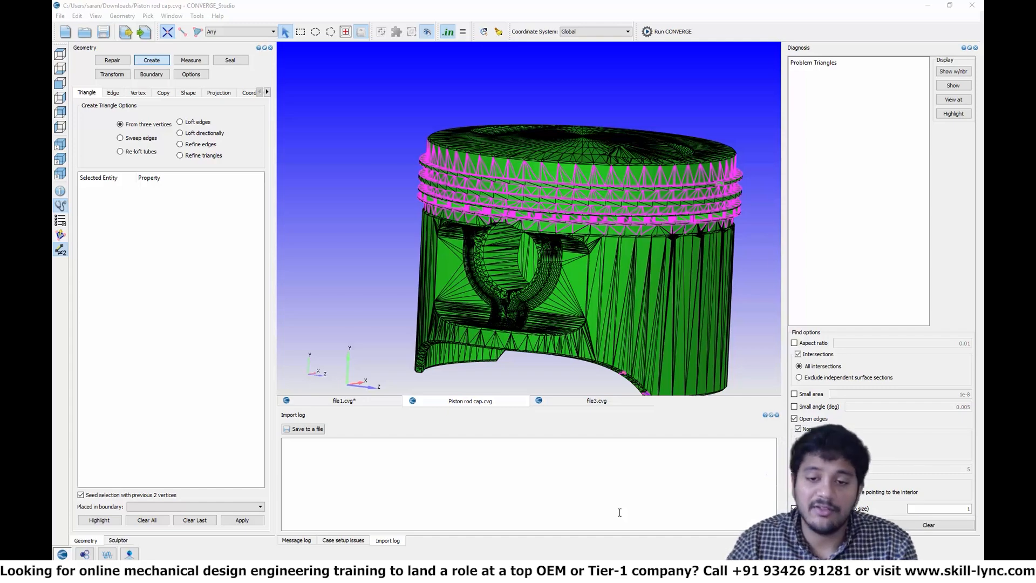
# Step: Examine the piston's triangulated surface from all around, including the crown, ring grooves, pin bores and underside
pyautogui.moveTo(421, 270); pyautogui.dragTo(520, 206)
pyautogui.scroll(3, 523, 211)
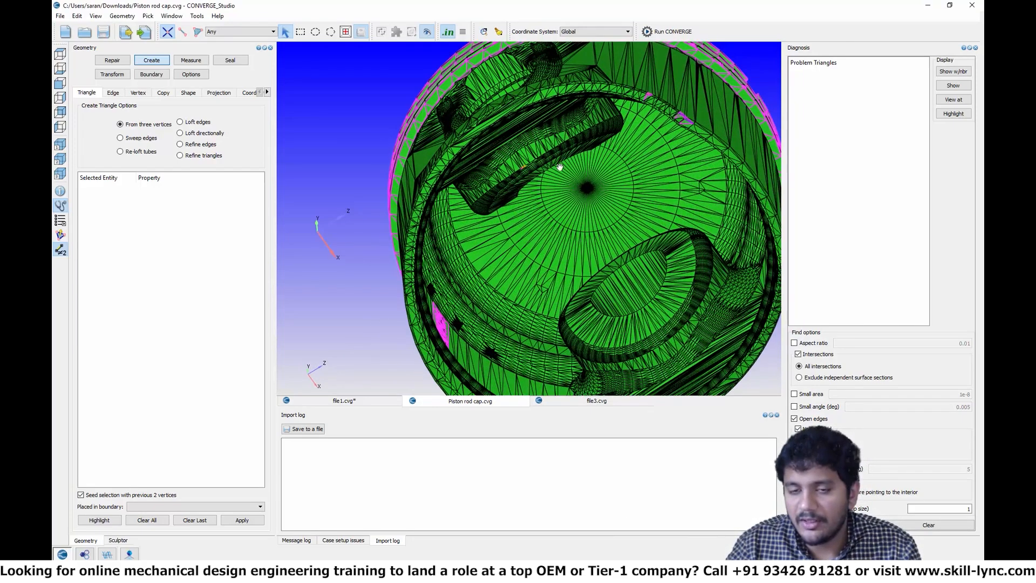
pyautogui.moveTo(557, 167); pyautogui.dragTo(523, 252)
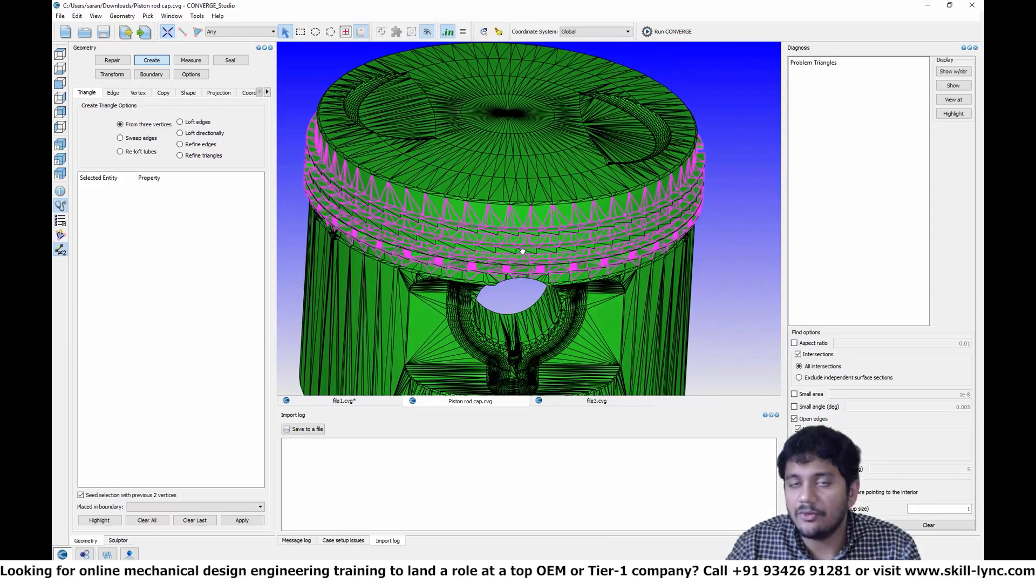
pyautogui.scroll(-3, 523, 252)
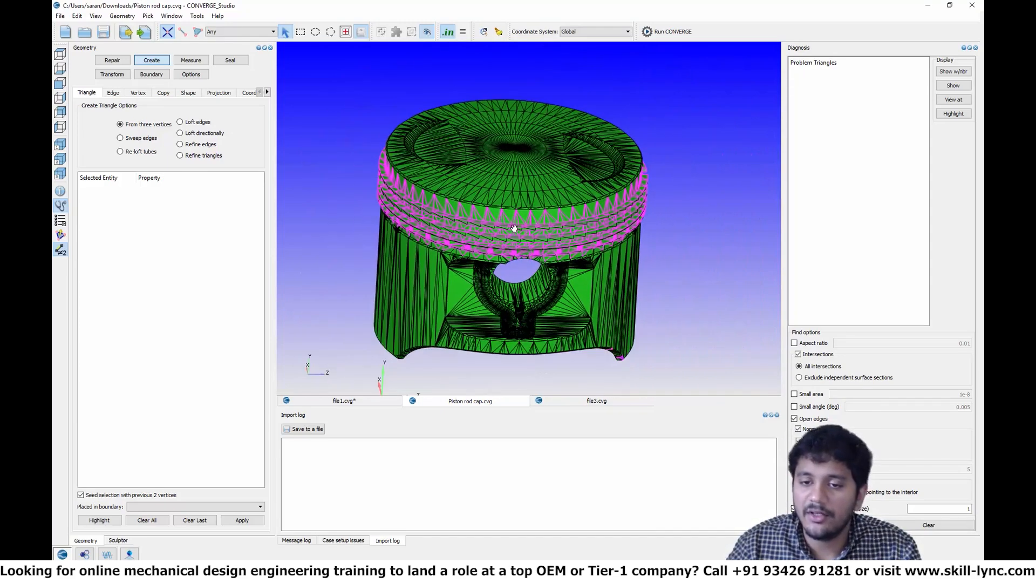
pyautogui.moveTo(514, 229); pyautogui.dragTo(619, 310)
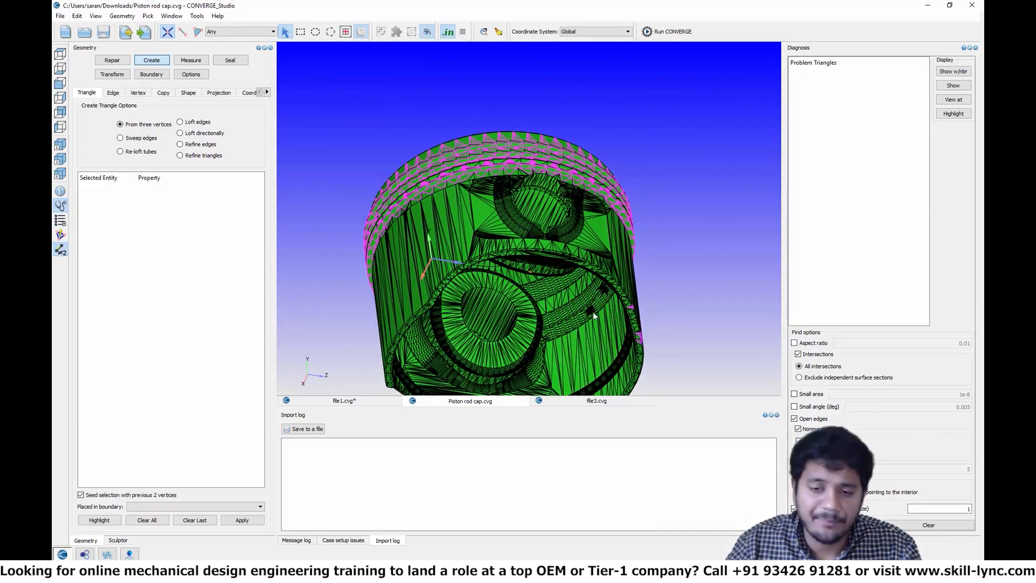
pyautogui.moveTo(569, 300); pyautogui.dragTo(596, 226, button='middle')
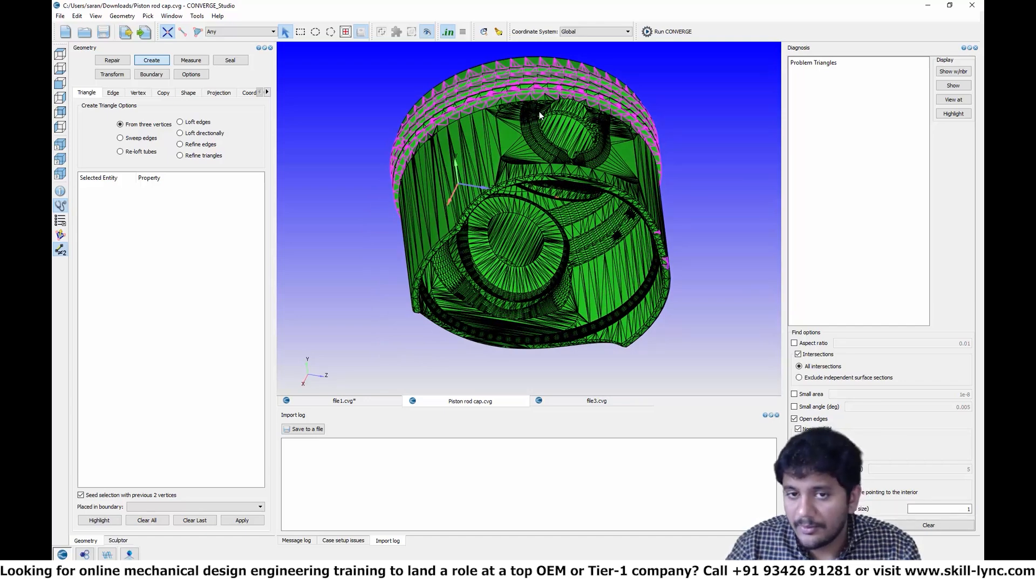
pyautogui.moveTo(546, 128); pyautogui.dragTo(546, 158, button='middle')
pyautogui.moveTo(586, 130); pyautogui.dragTo(541, 165)
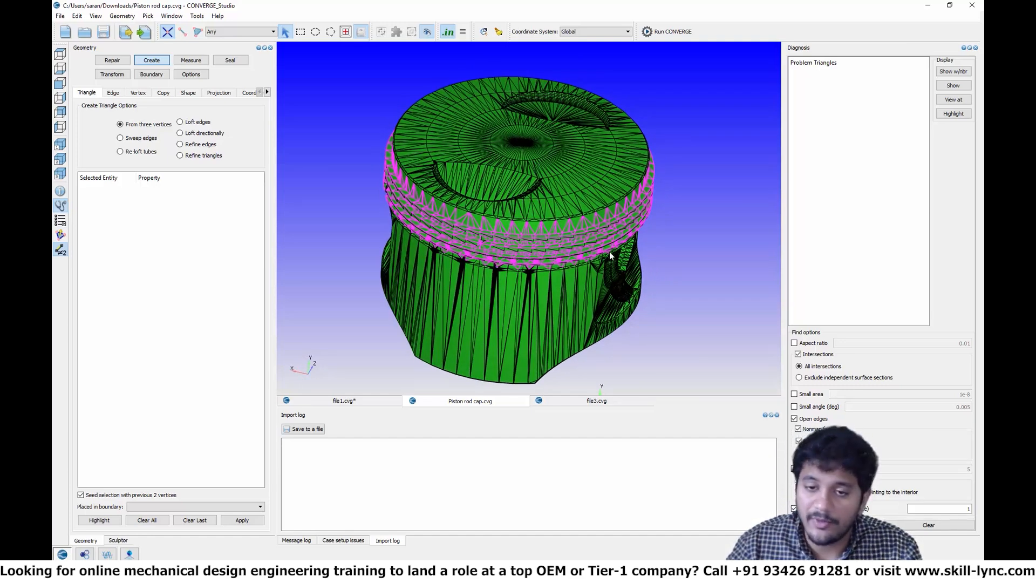
# Step: Inspect the magenta-marked triangles around the ring grooves and the mesh of the interior pin bosses at close range
pyautogui.scroll(3, 599, 149)
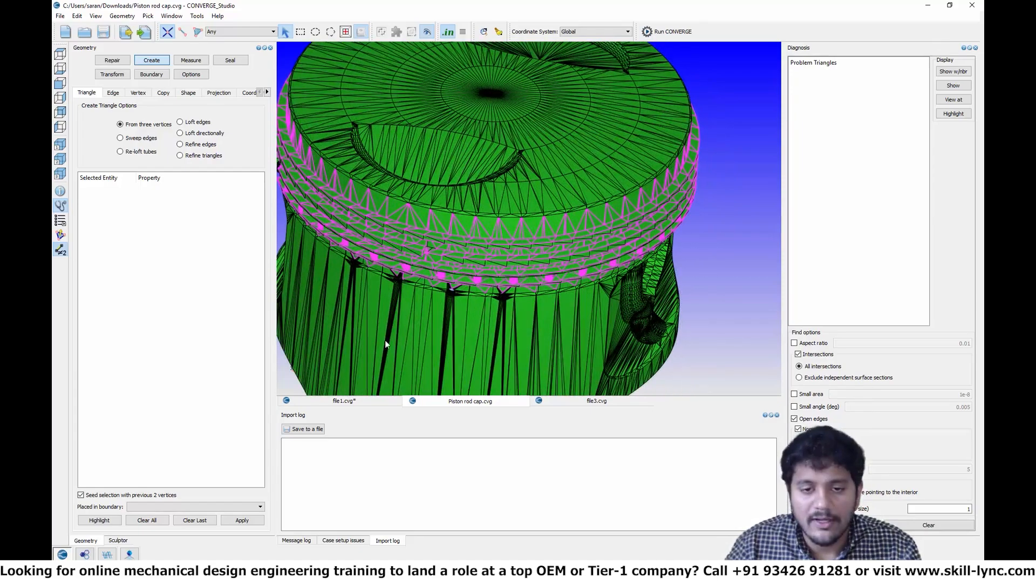
pyautogui.moveTo(560, 285); pyautogui.dragTo(550, 229)
pyautogui.moveTo(610, 272); pyautogui.dragTo(654, 365, button='right')
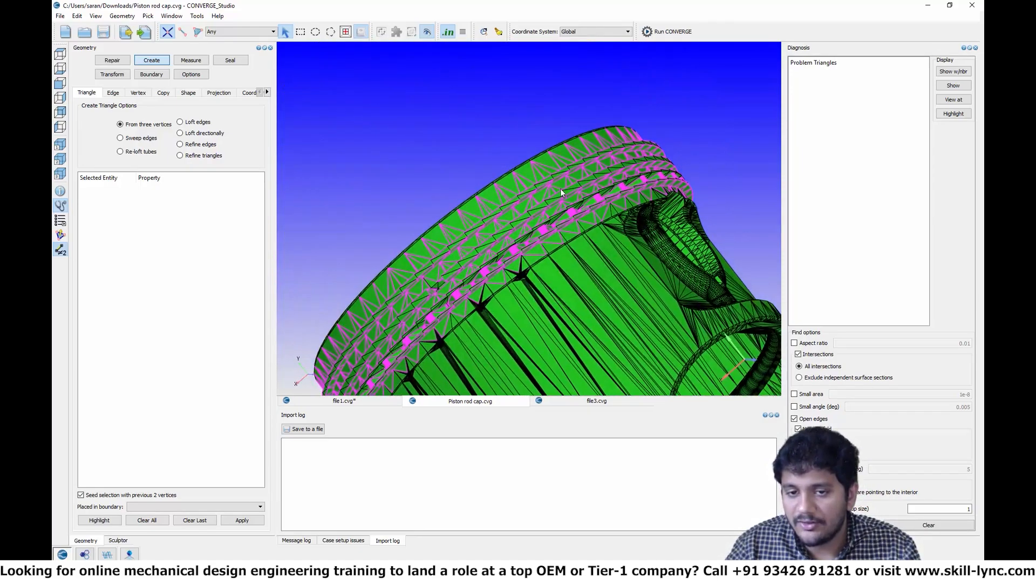
pyautogui.scroll(4, 560, 189)
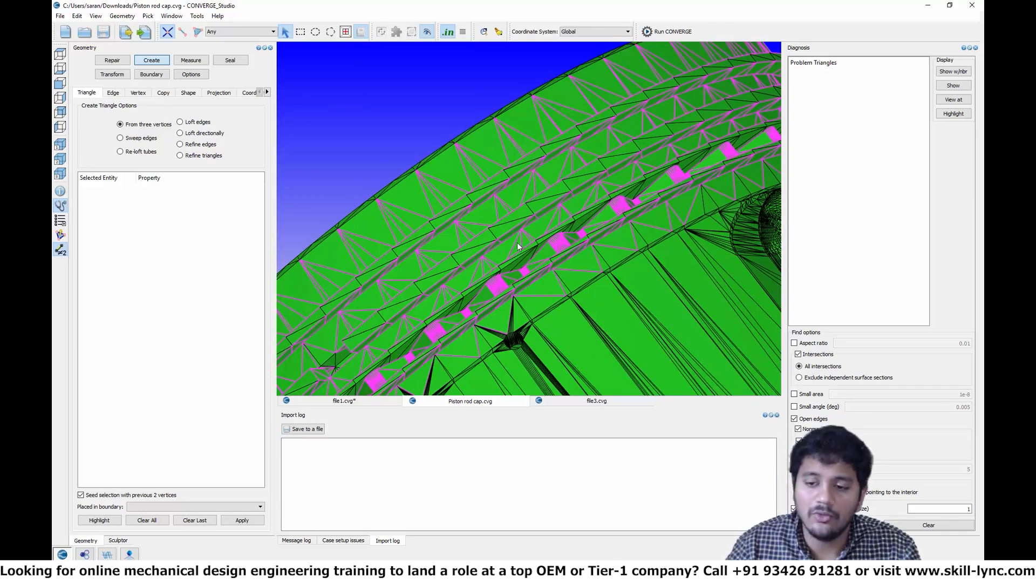
pyautogui.moveTo(517, 242); pyautogui.dragTo(529, 169)
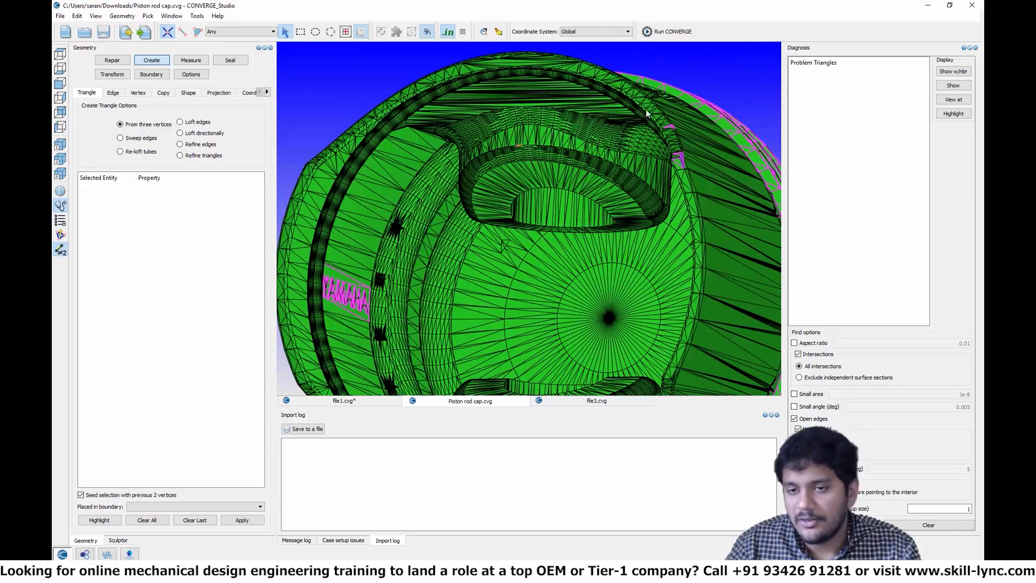
pyautogui.scroll(3, 652, 175)
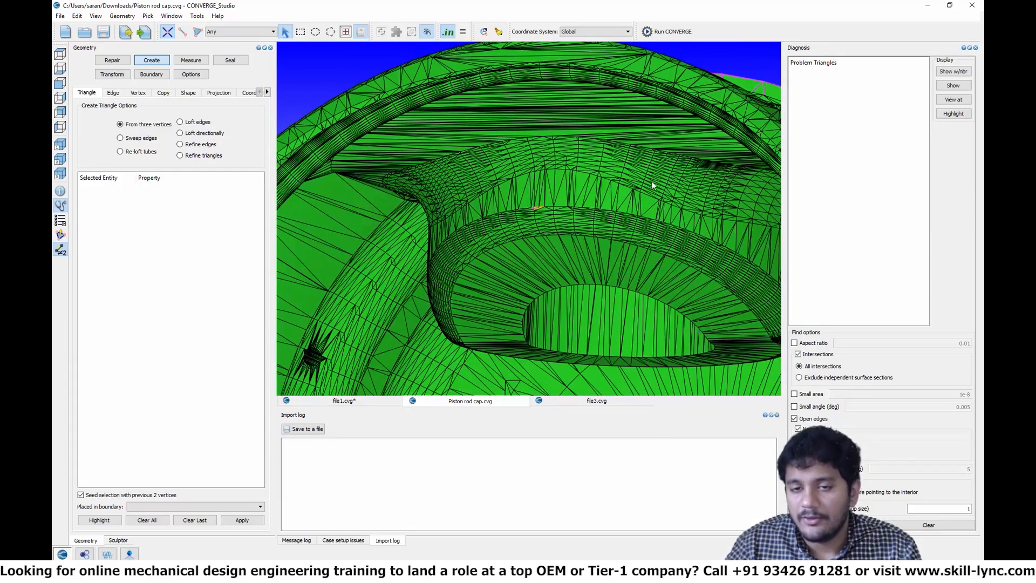
pyautogui.scroll(-5, 615, 193)
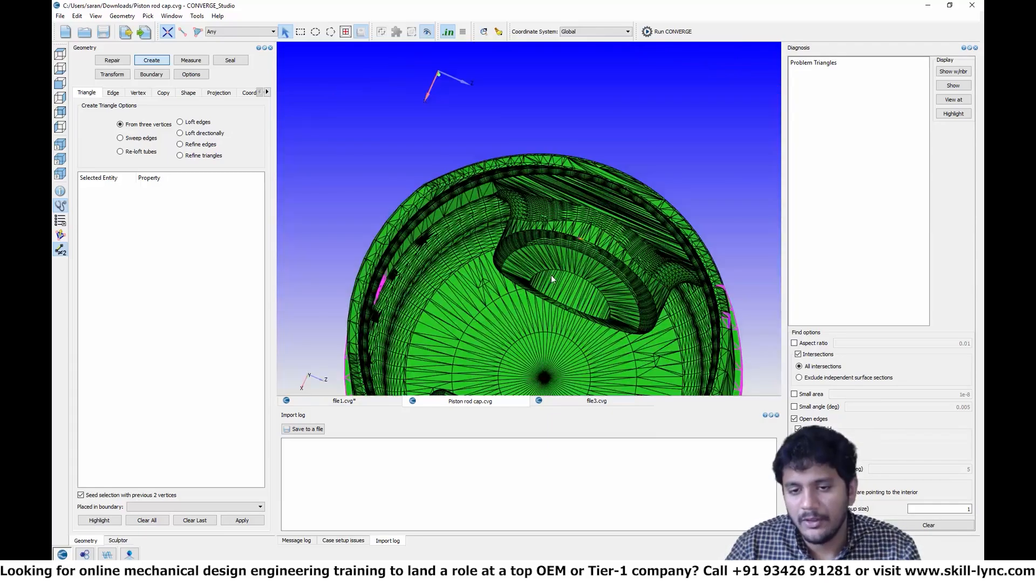
pyautogui.scroll(6, 582, 251)
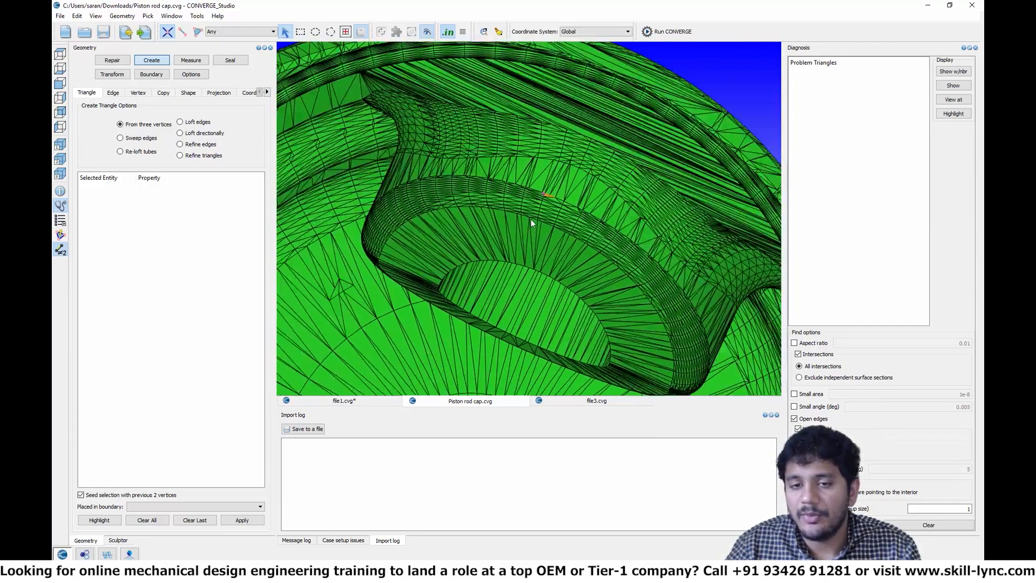
pyautogui.scroll(-5, 533, 277)
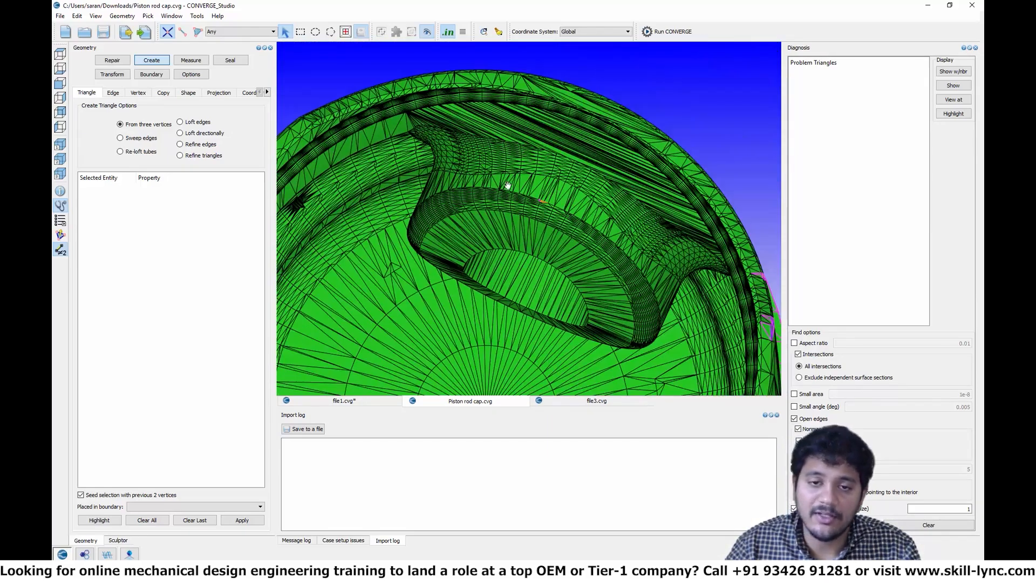
pyautogui.moveTo(508, 185); pyautogui.dragTo(516, 302)
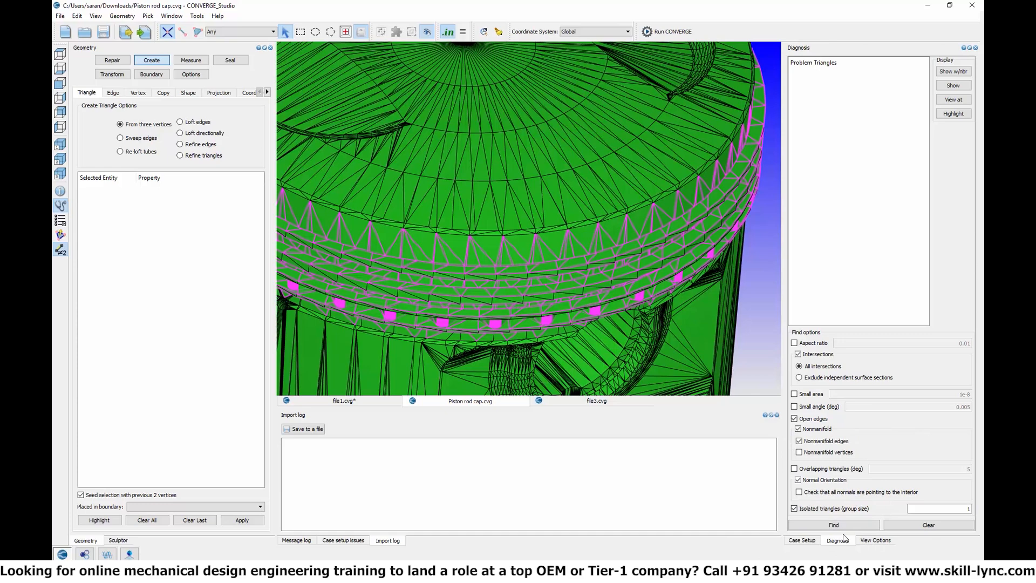
# Step: Run the diagnosis for intersections, nonmanifold edges, open edges, normal orientation and isolated triangles, and inspect the piston's ring area
pyautogui.click(96, 16)
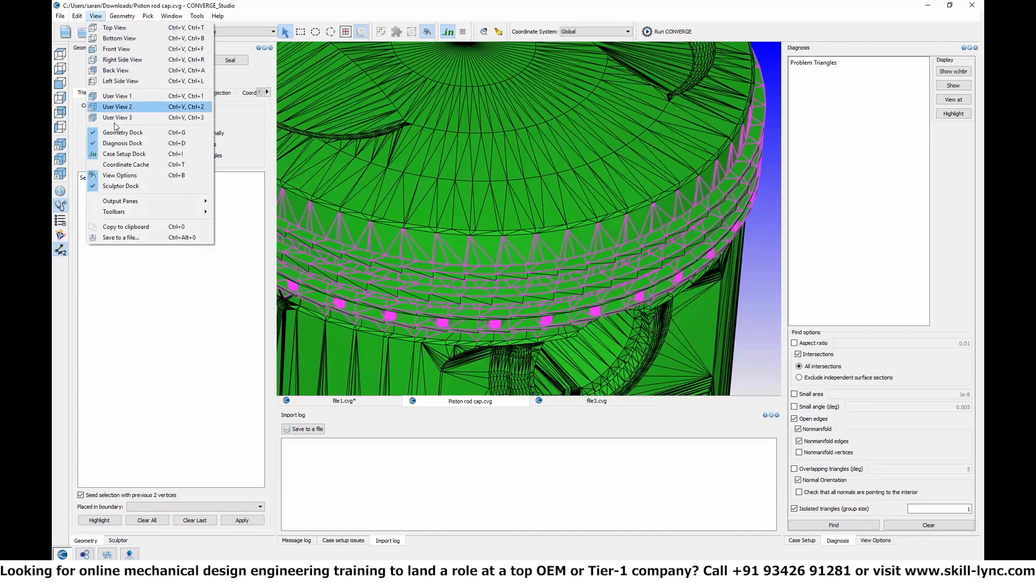
pyautogui.click(755, 526)
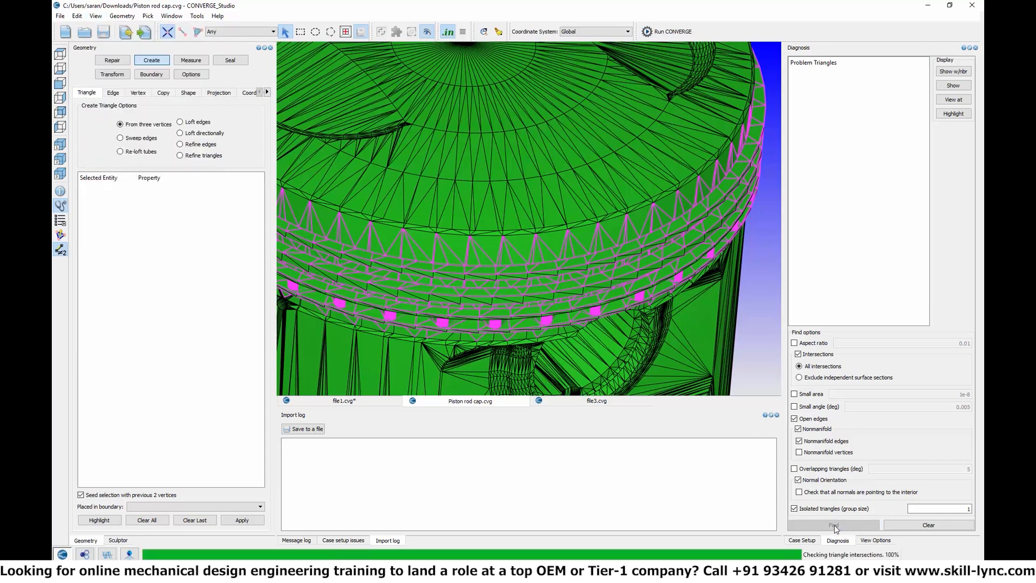
pyautogui.click(834, 526)
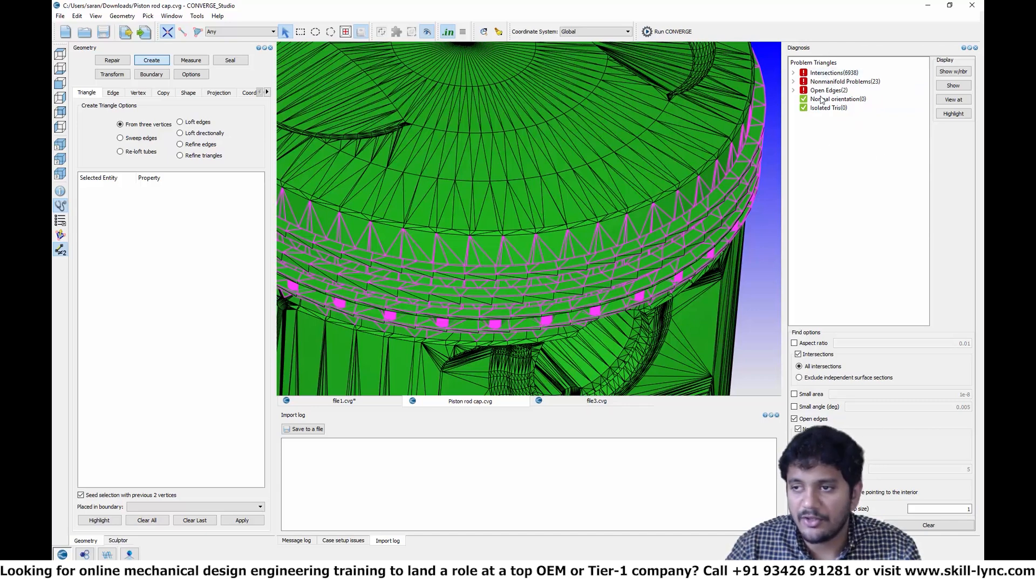
pyautogui.scroll(-4, 558, 246)
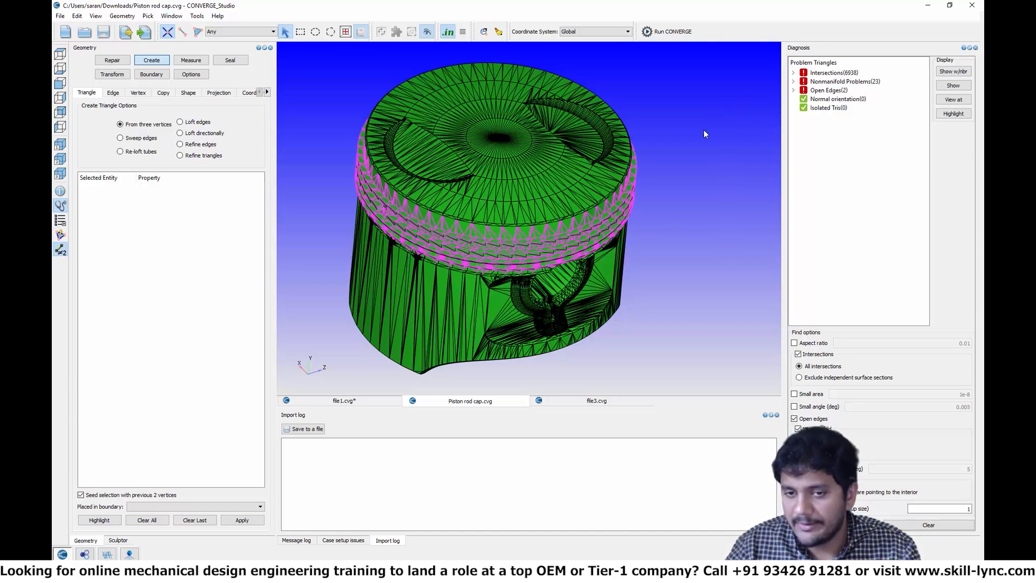
pyautogui.moveTo(585, 267); pyautogui.dragTo(598, 228)
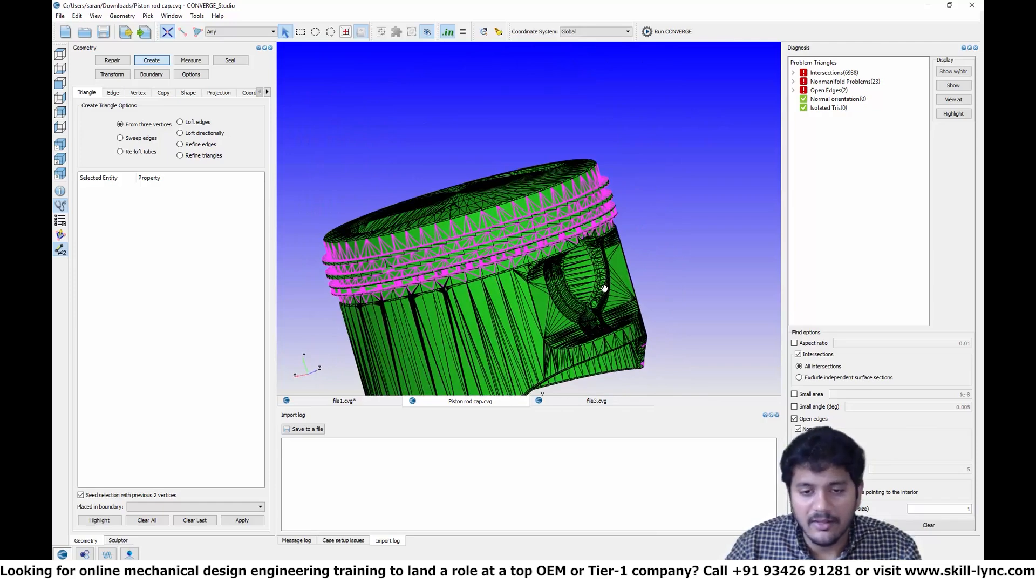
pyautogui.moveTo(605, 288); pyautogui.dragTo(615, 263, button='middle')
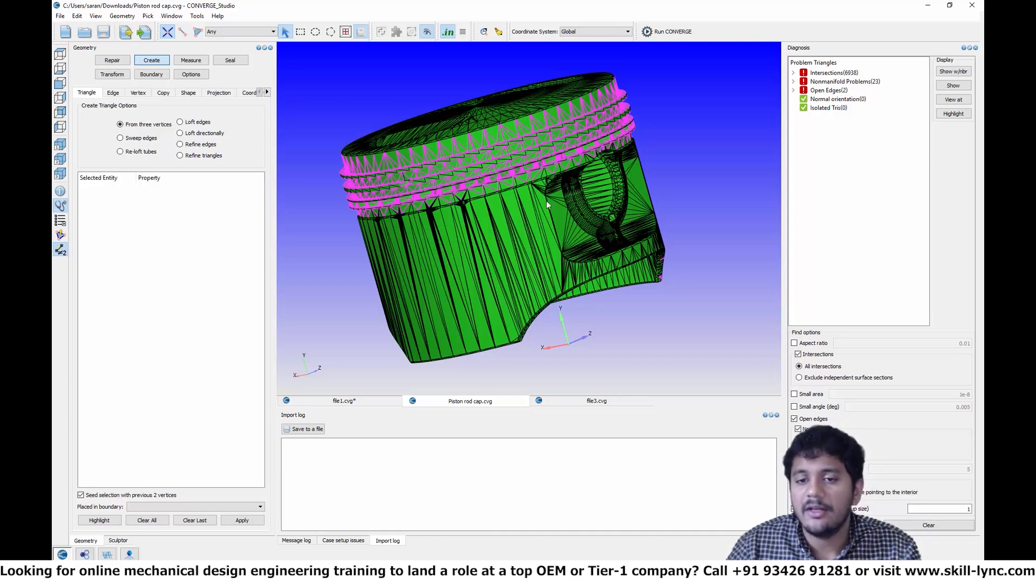
pyautogui.scroll(5, 548, 177)
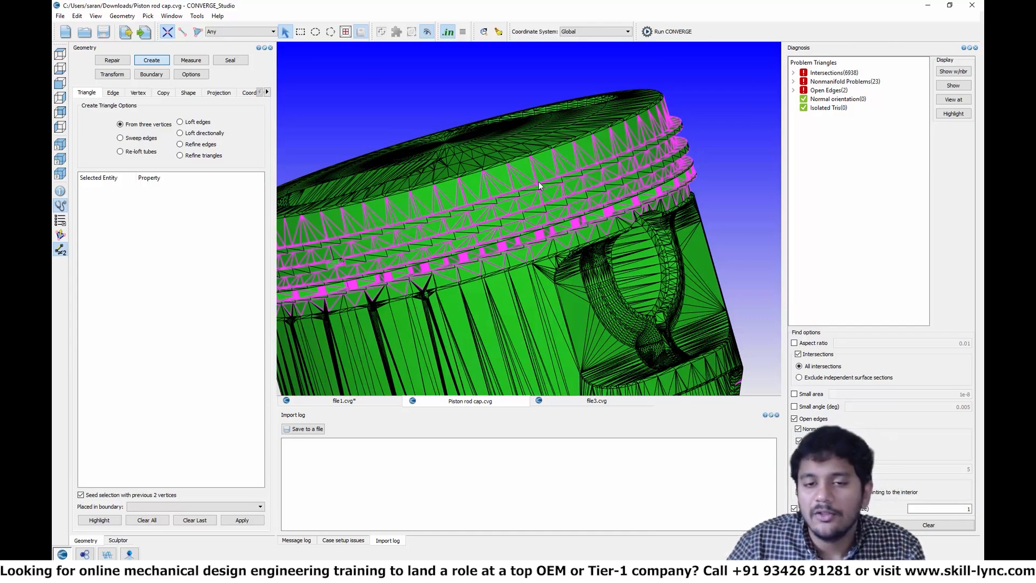
# Step: Start a new file and create a box centred at 0, 0, 0 with sides of 0.01 m
pyautogui.click(65, 31)
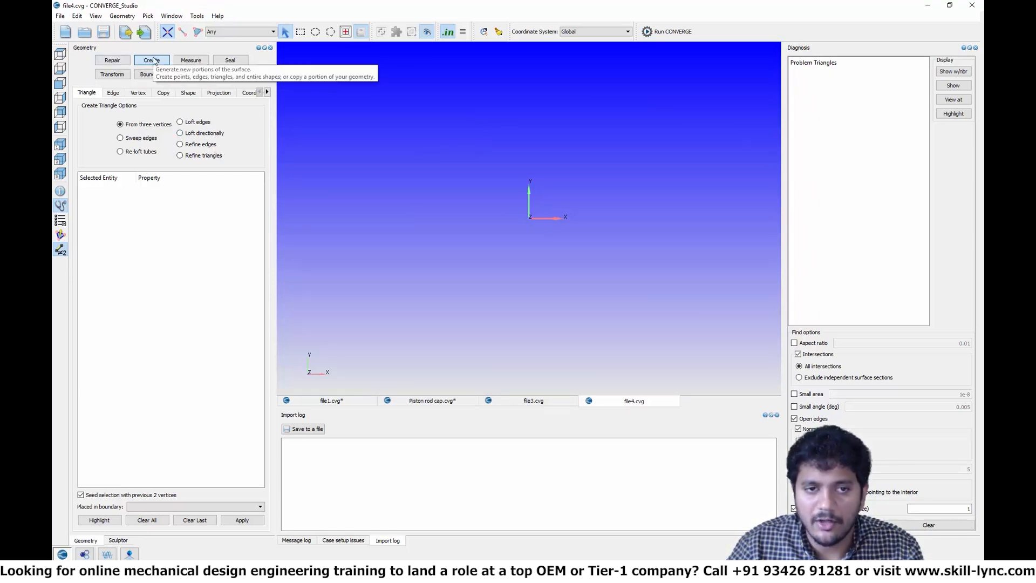
pyautogui.click(189, 94)
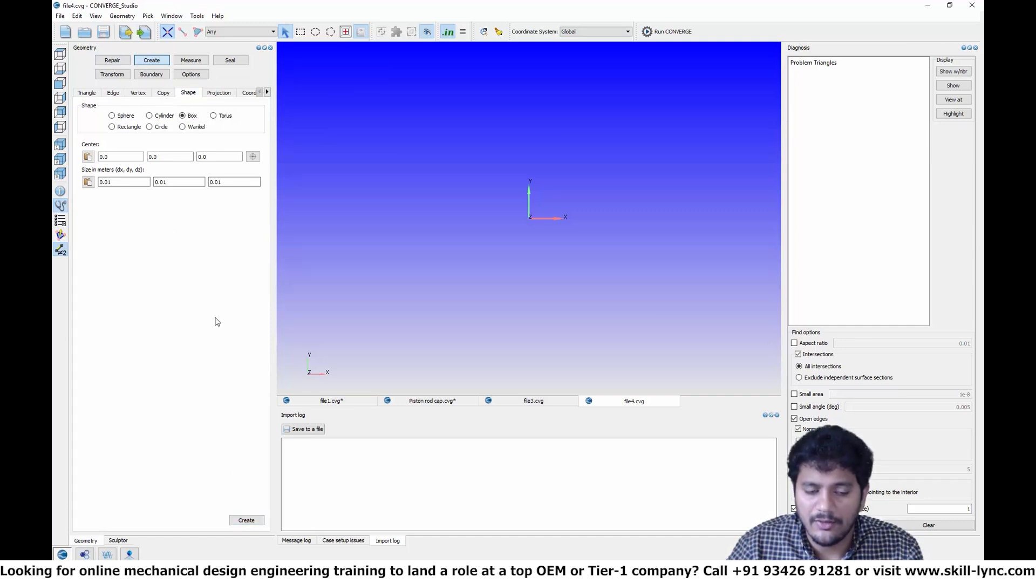
pyautogui.click(246, 520)
pyautogui.moveTo(497, 190); pyautogui.dragTo(527, 201)
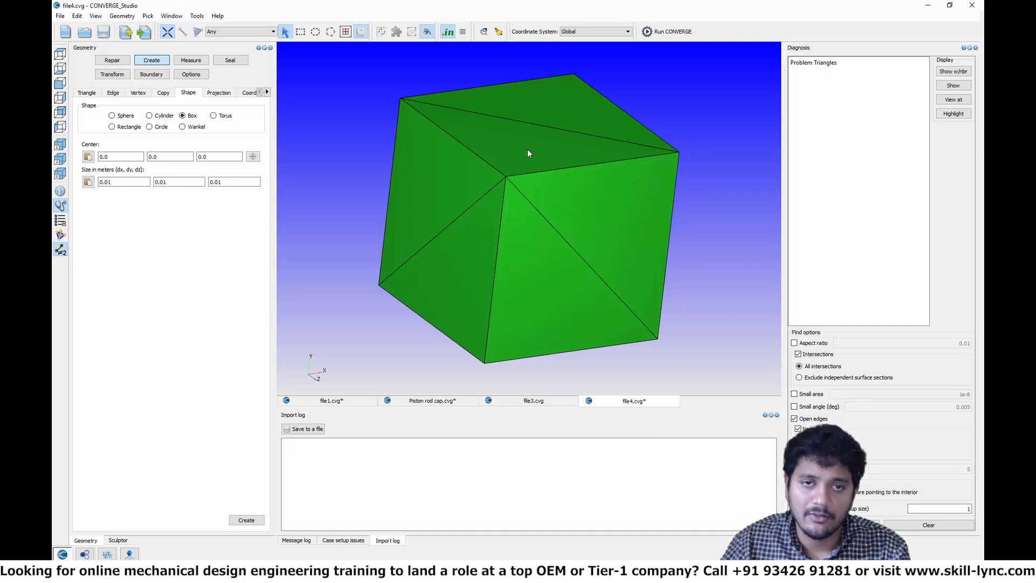
# Step: Delete the two triangles that form the top face of the box
pyautogui.press('t')
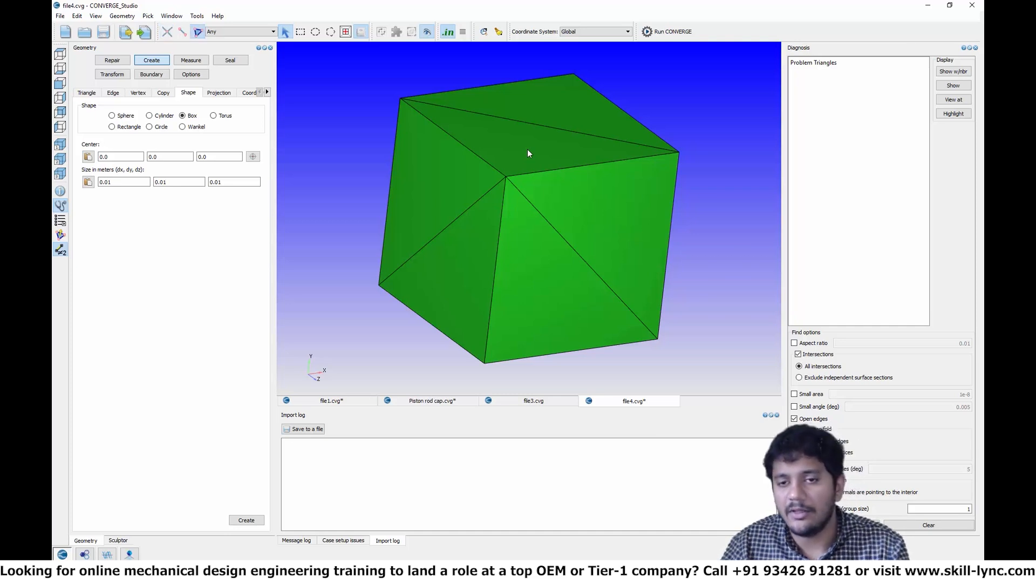
pyautogui.click(527, 149)
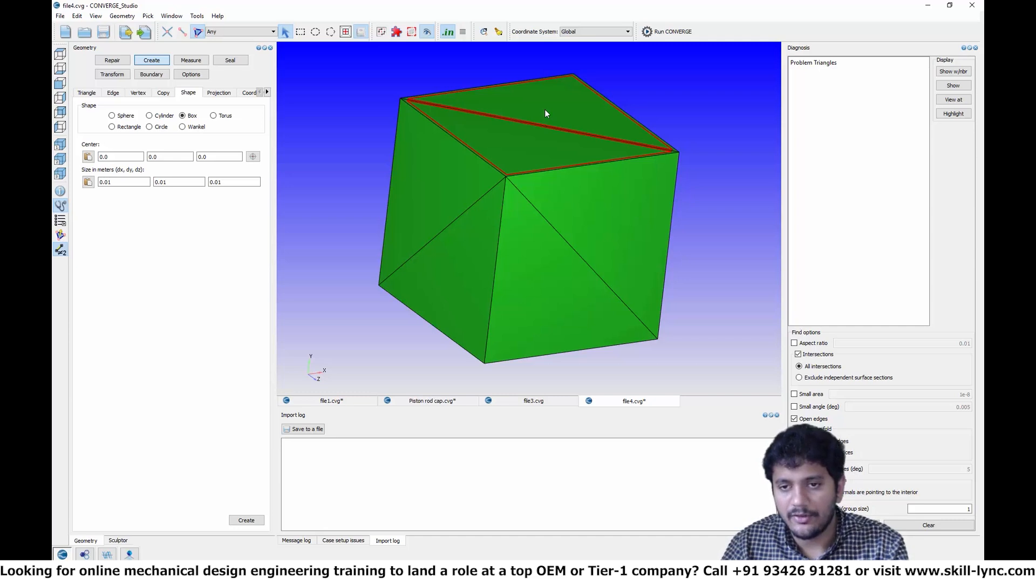
pyautogui.press('Delete')
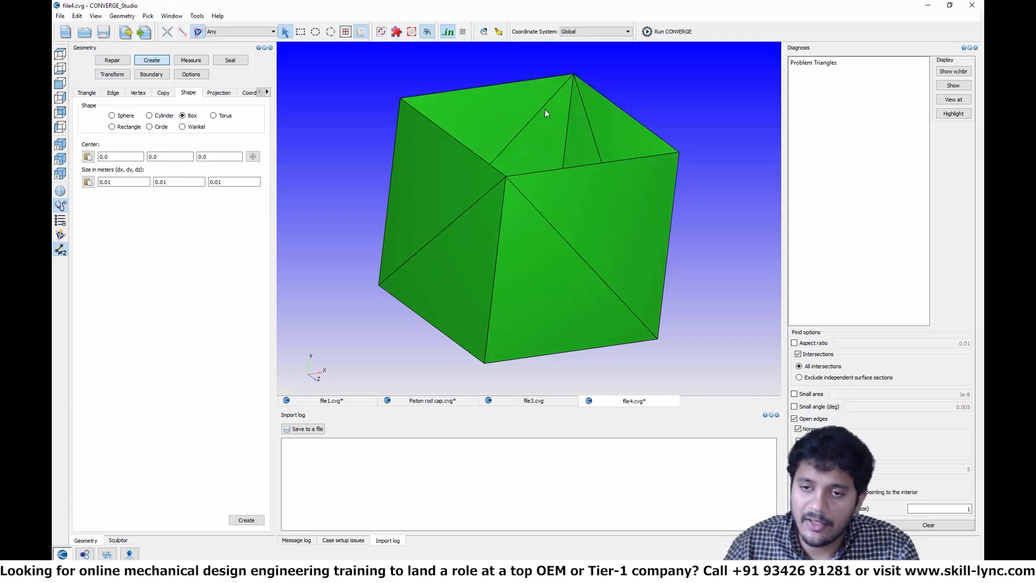
# Step: Create a triangle inside the open box from three vertices: two diagonally opposite bottom corners and the top corner above the back-left one
pyautogui.moveTo(545, 109); pyautogui.dragTo(491, 161)
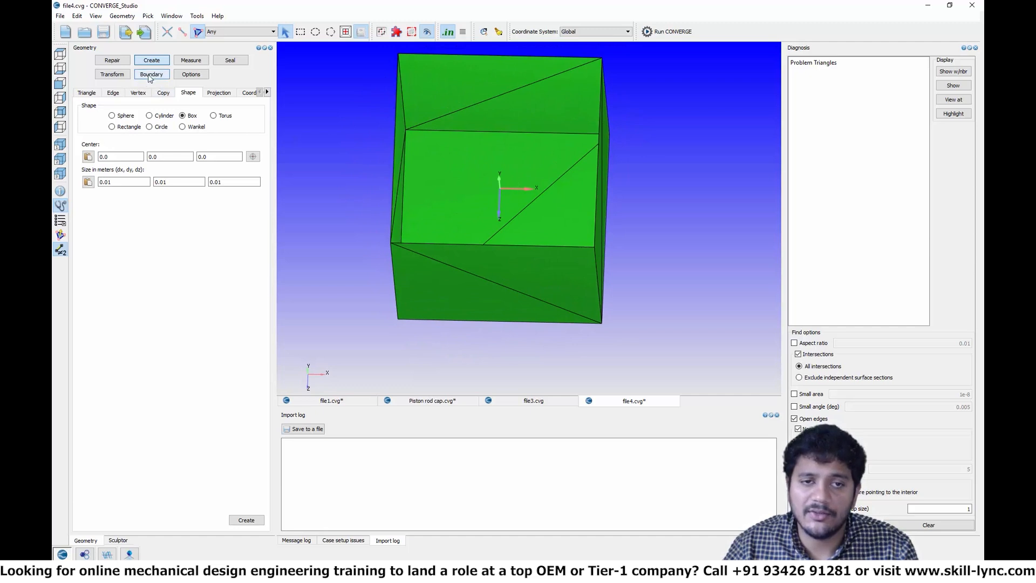
pyautogui.click(91, 94)
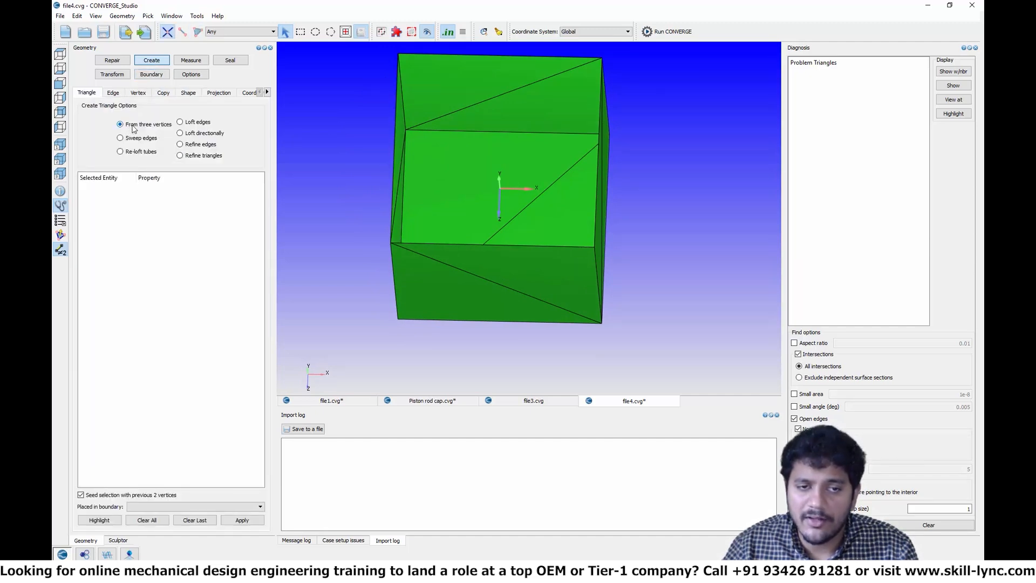
pyautogui.moveTo(350, 172); pyautogui.dragTo(361, 216)
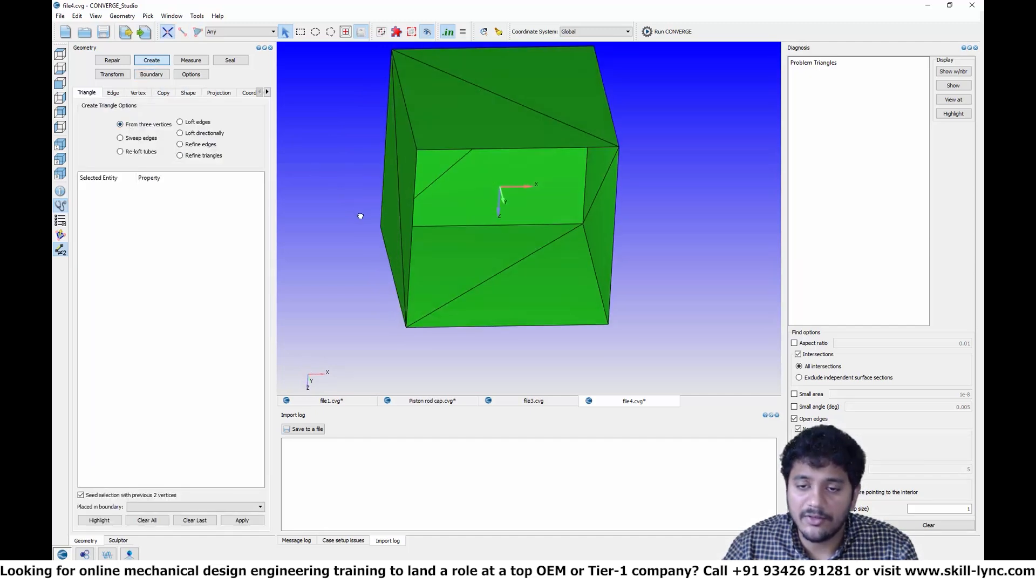
pyautogui.click(582, 225)
pyautogui.moveTo(575, 219); pyautogui.dragTo(494, 134)
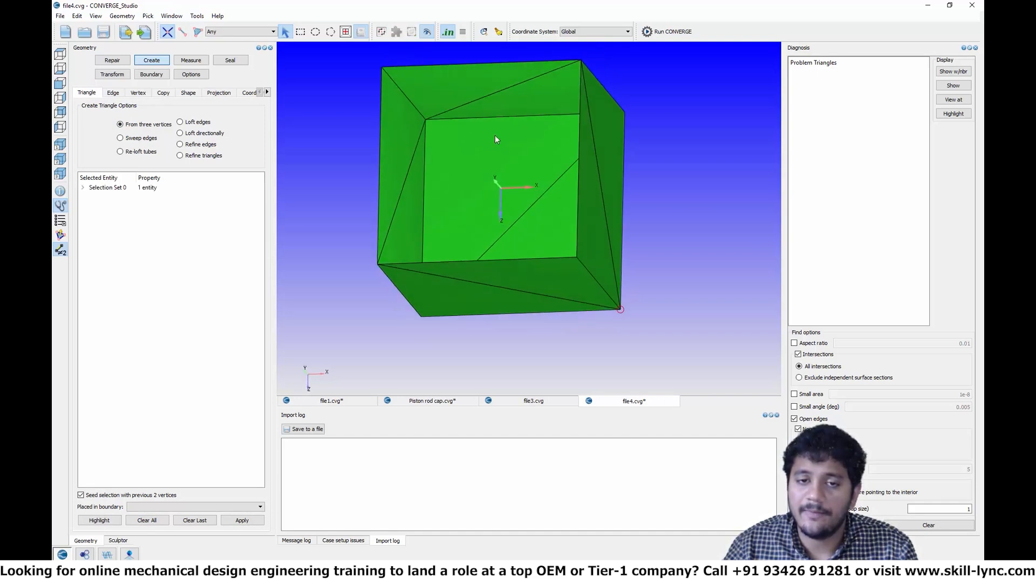
pyautogui.click(426, 121)
pyautogui.click(383, 69)
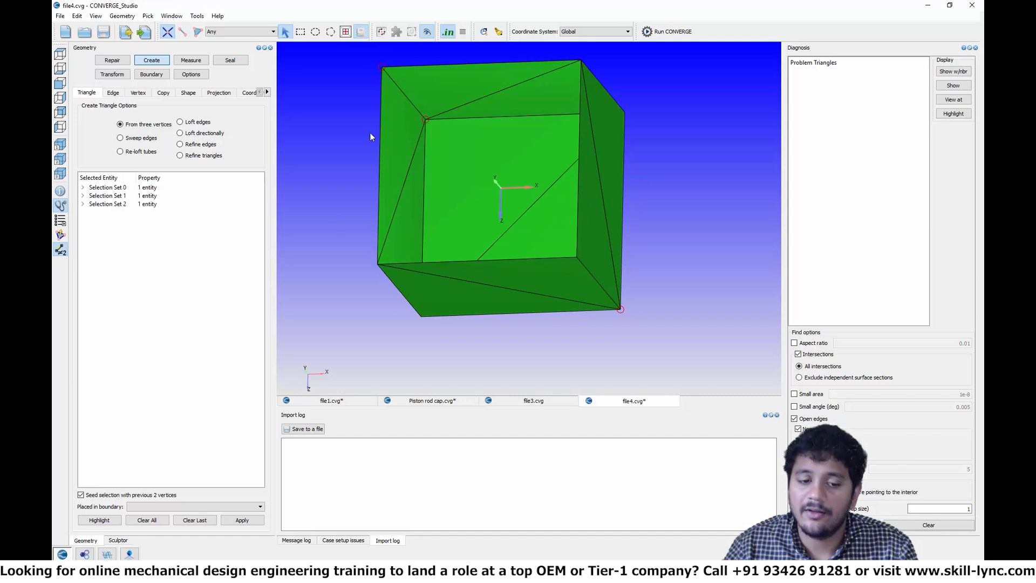
pyautogui.click(242, 519)
# Step: Create a second triangle inside the box from the bottom front-left, bottom back-right and top back-right corners, crossing the first triangle
pyautogui.moveTo(574, 221); pyautogui.dragTo(431, 97)
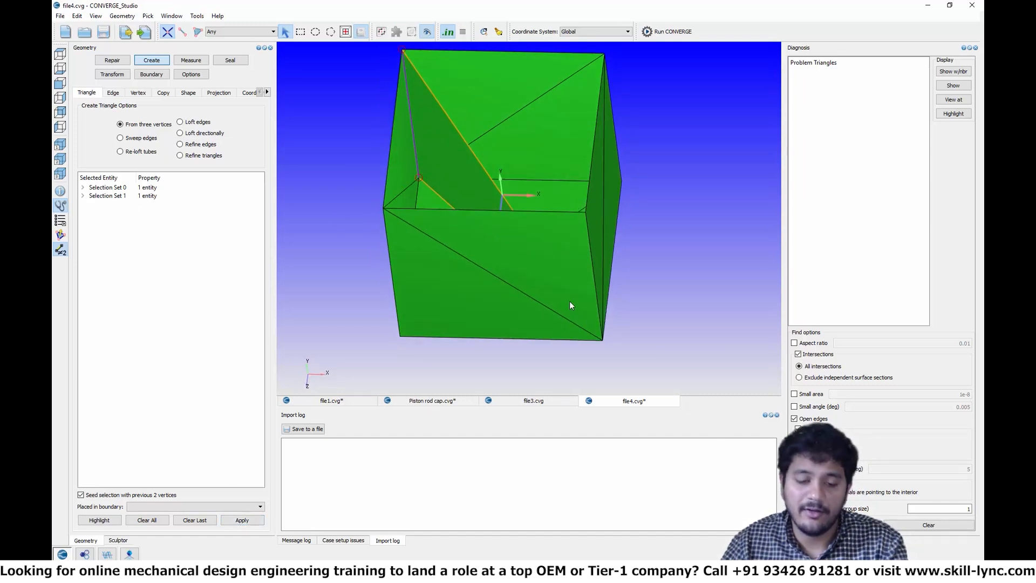
pyautogui.press('Escape')
pyautogui.moveTo(452, 249); pyautogui.dragTo(480, 220)
pyautogui.click(407, 237)
pyautogui.click(575, 147)
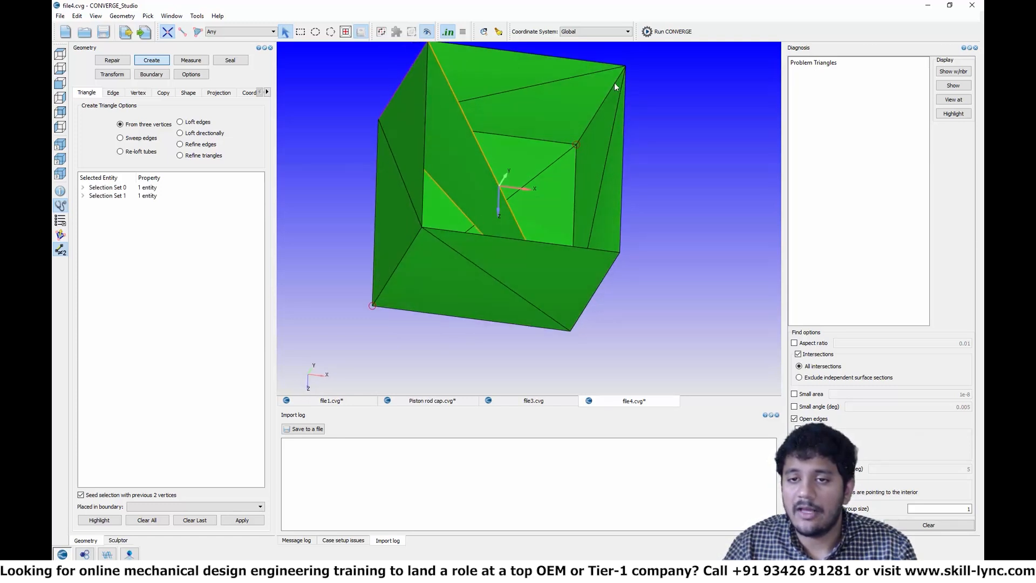
pyautogui.click(625, 67)
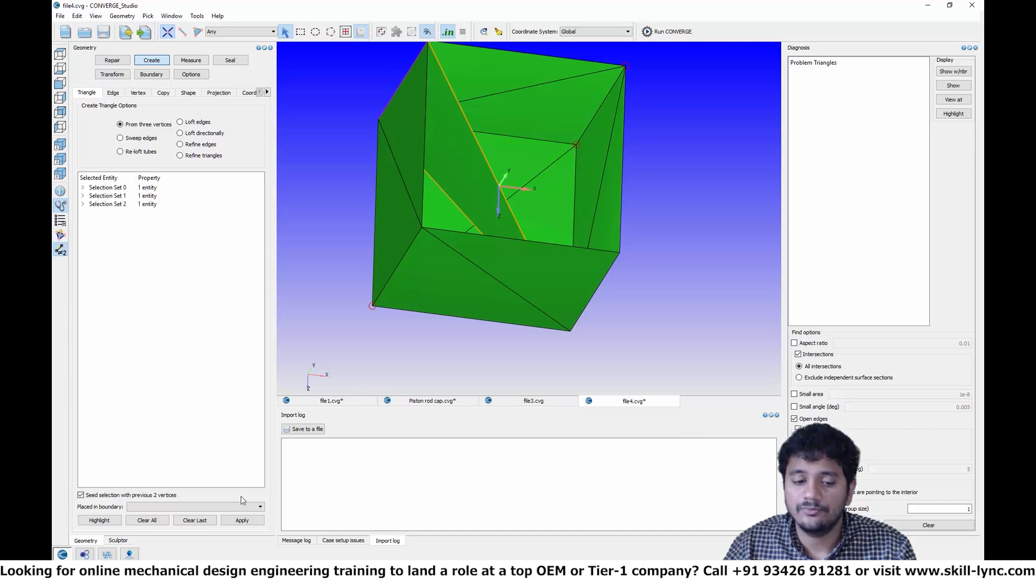
pyautogui.click(234, 521)
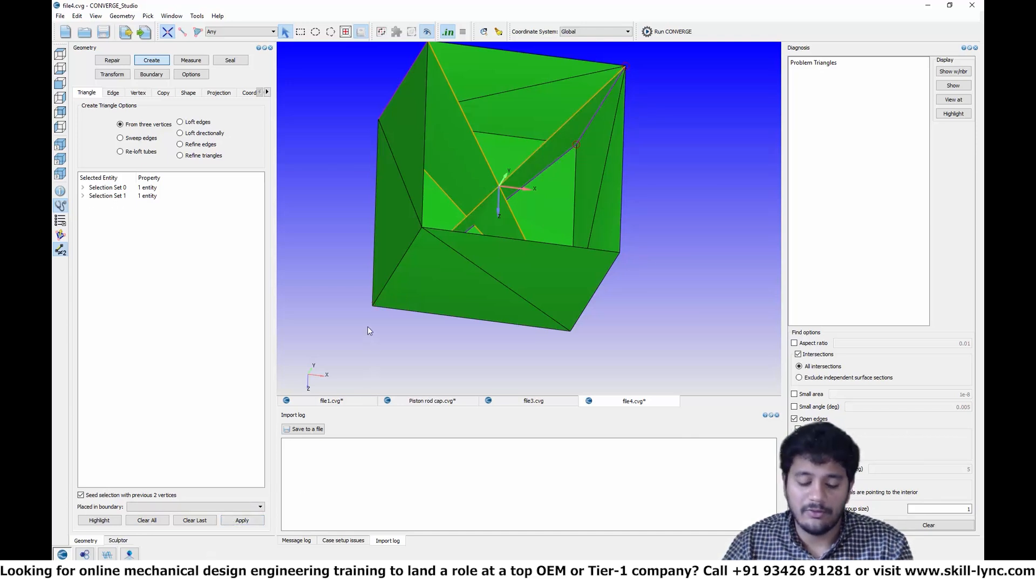
# Step: Hide the two triangles of the box's front face and inspect the two crossing triangles inside
pyautogui.press('t')
pyautogui.click(487, 258)
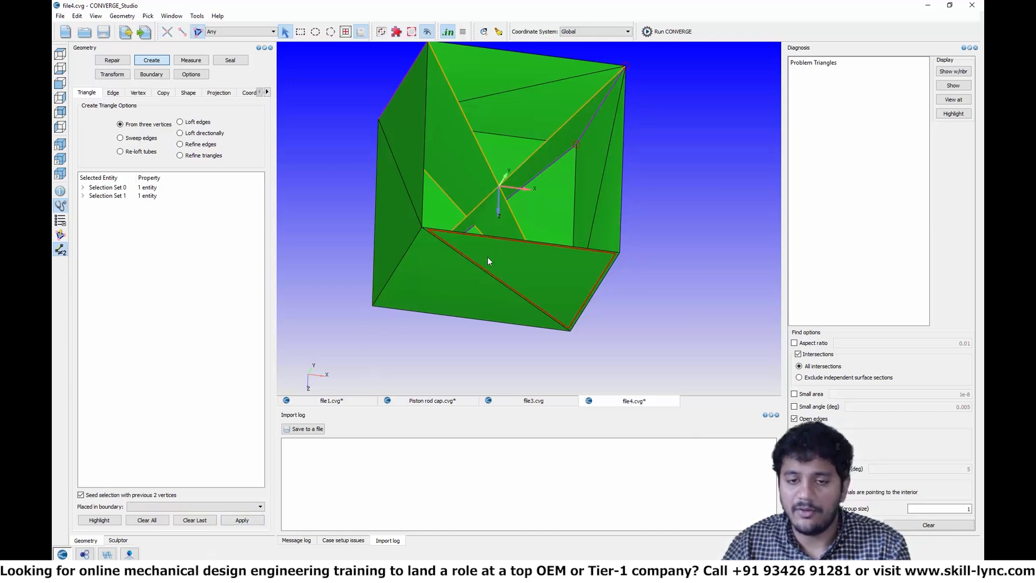
pyautogui.click(459, 293)
pyautogui.press('h')
pyautogui.moveTo(474, 344); pyautogui.dragTo(475, 203)
pyautogui.scroll(3, 497, 303)
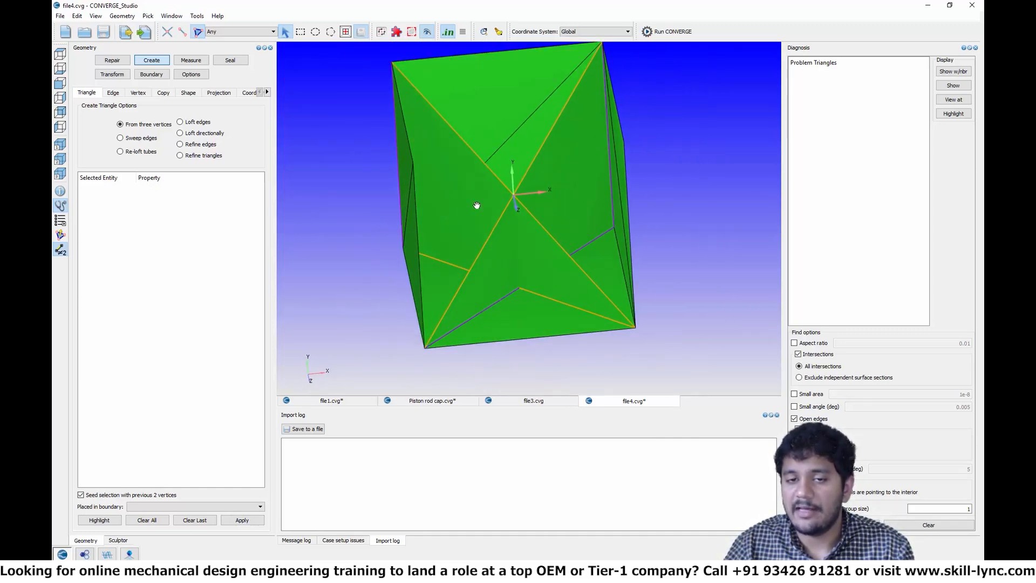
pyautogui.scroll(-2, 566, 270)
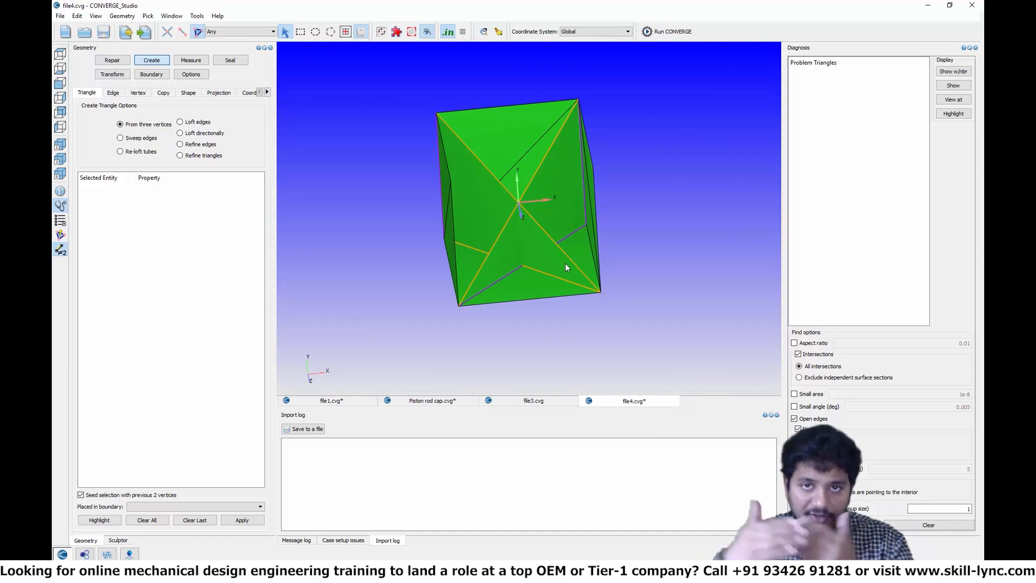
# Step: Redisplay all hidden geometry, hide the four triangles of the box's front and top faces, and inspect the crossing triangles
pyautogui.rightClick(648, 218)
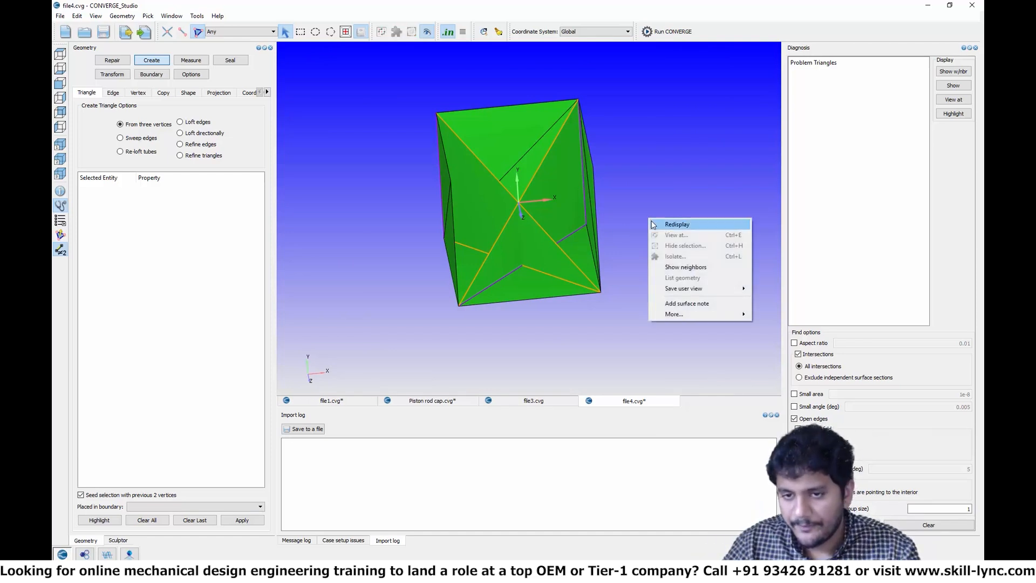
pyautogui.click(670, 225)
pyautogui.moveTo(614, 256); pyautogui.dragTo(555, 228)
pyautogui.click(555, 231)
pyautogui.click(550, 246)
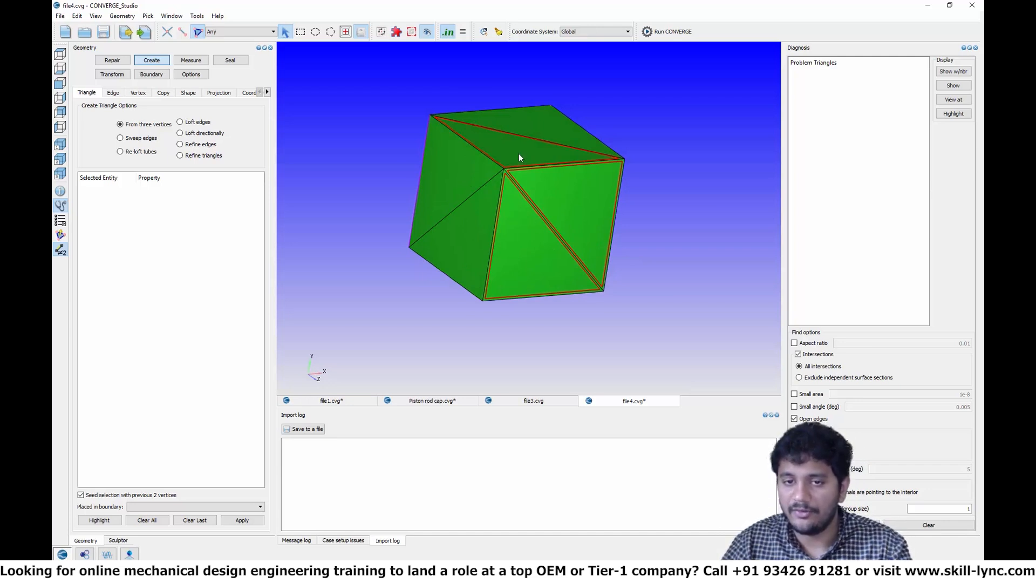
pyautogui.click(536, 121)
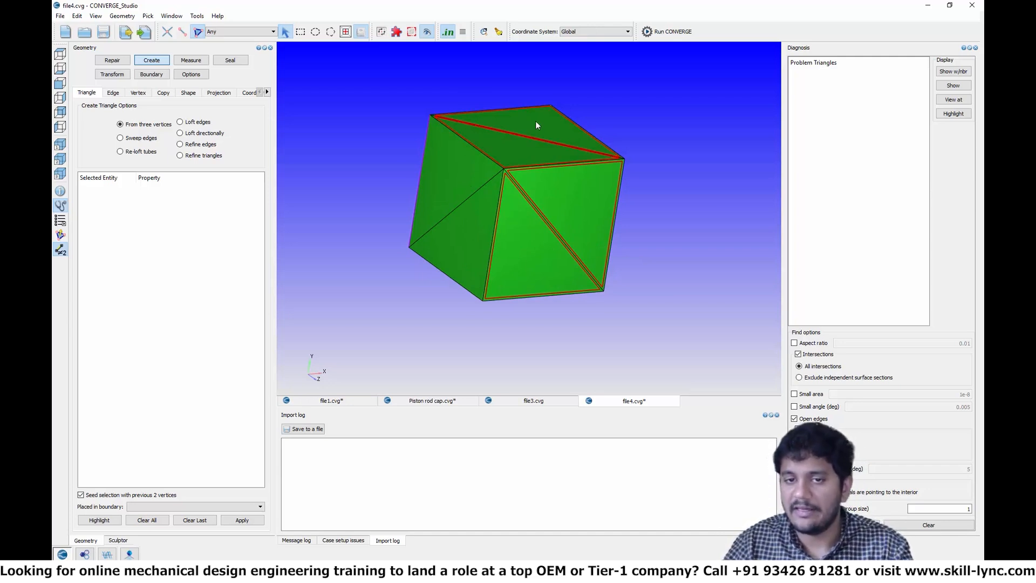
pyautogui.rightClick(546, 161)
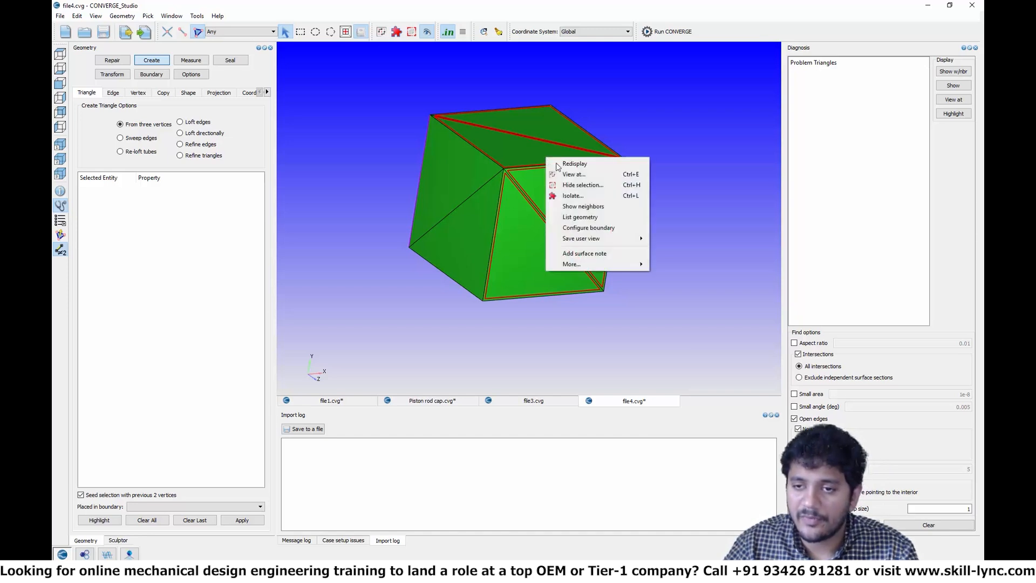
pyautogui.click(578, 185)
pyautogui.moveTo(577, 280); pyautogui.dragTo(547, 277, button='middle')
pyautogui.scroll(3, 563, 269)
pyautogui.scroll(-3, 546, 277)
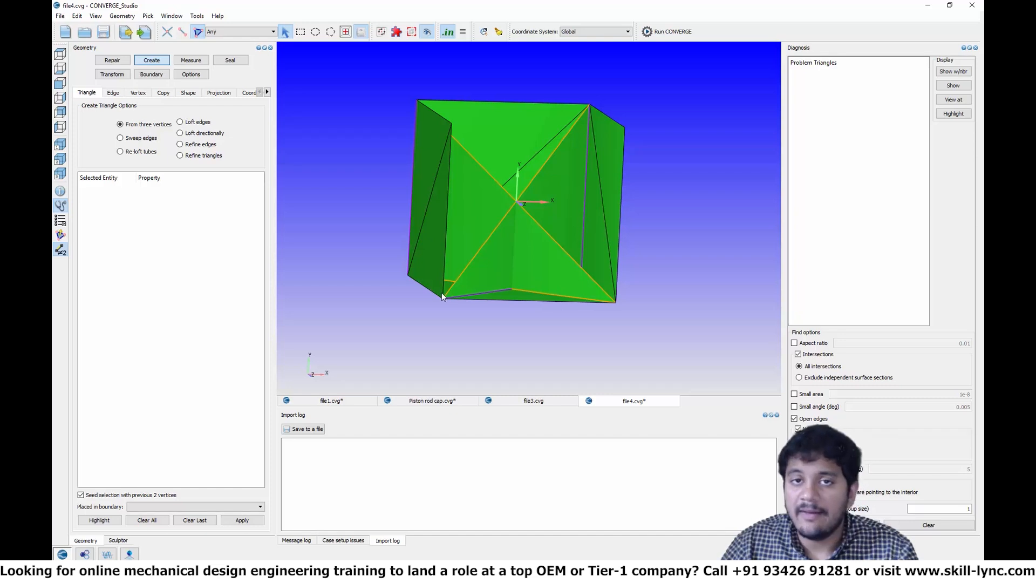
pyautogui.moveTo(442, 293); pyautogui.dragTo(520, 270)
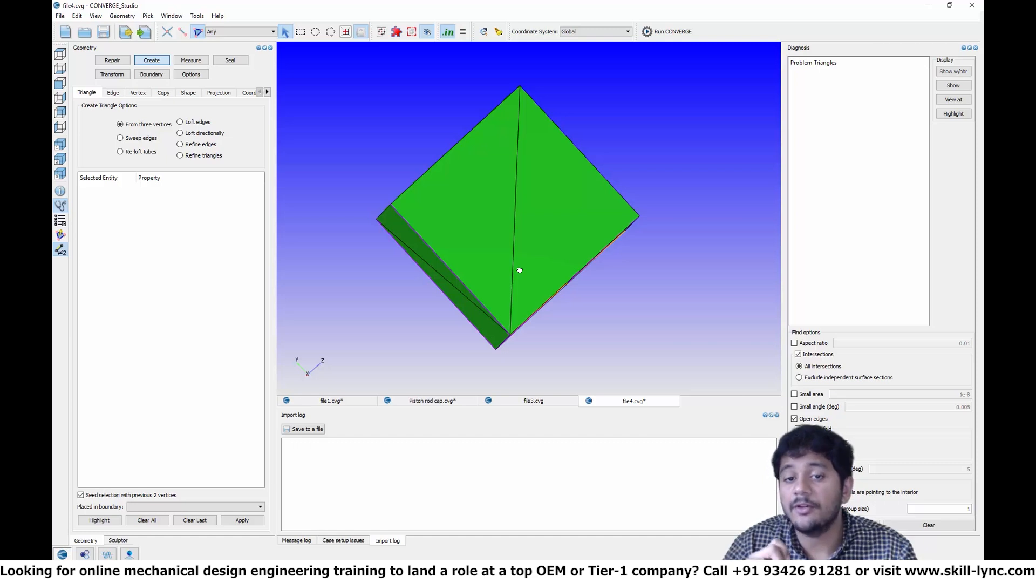
pyautogui.scroll(-3, 487, 235)
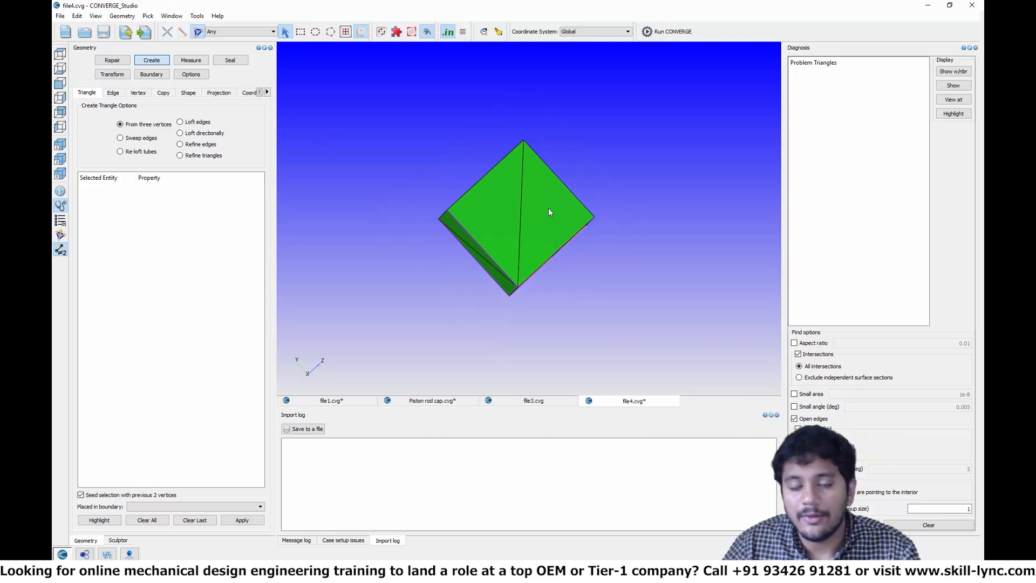
# Step: Create a second box centred at 0.05, 0, 0 with sides of 0.01 m
pyautogui.click(189, 93)
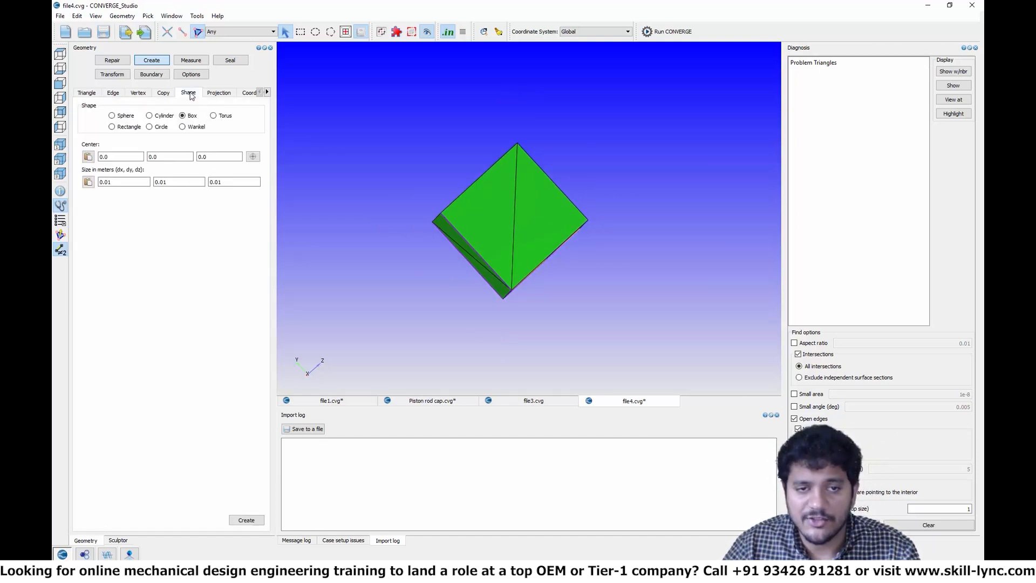
pyautogui.doubleClick(130, 157)
pyautogui.write('0.')
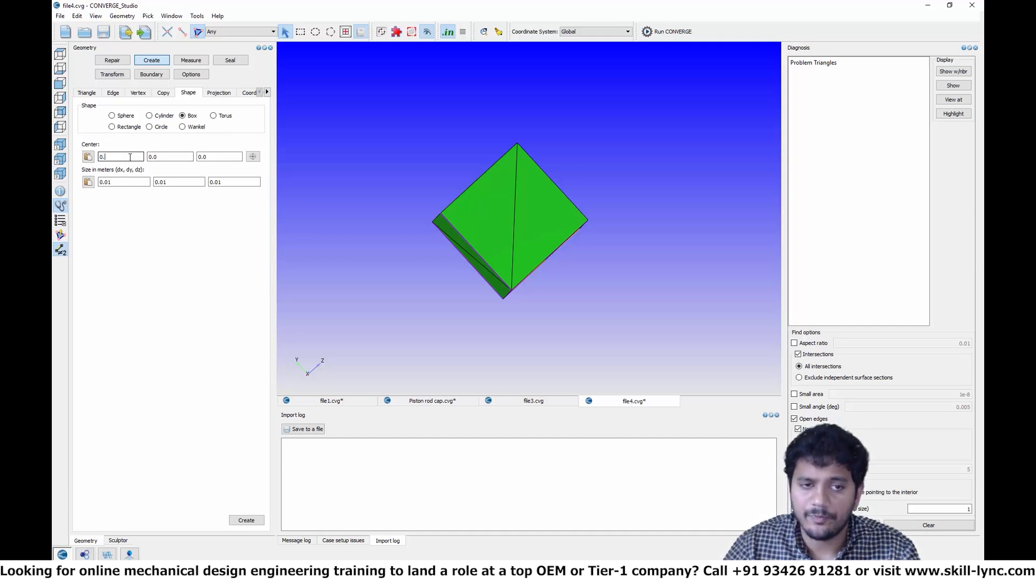
pyautogui.write('05')
pyautogui.click(246, 520)
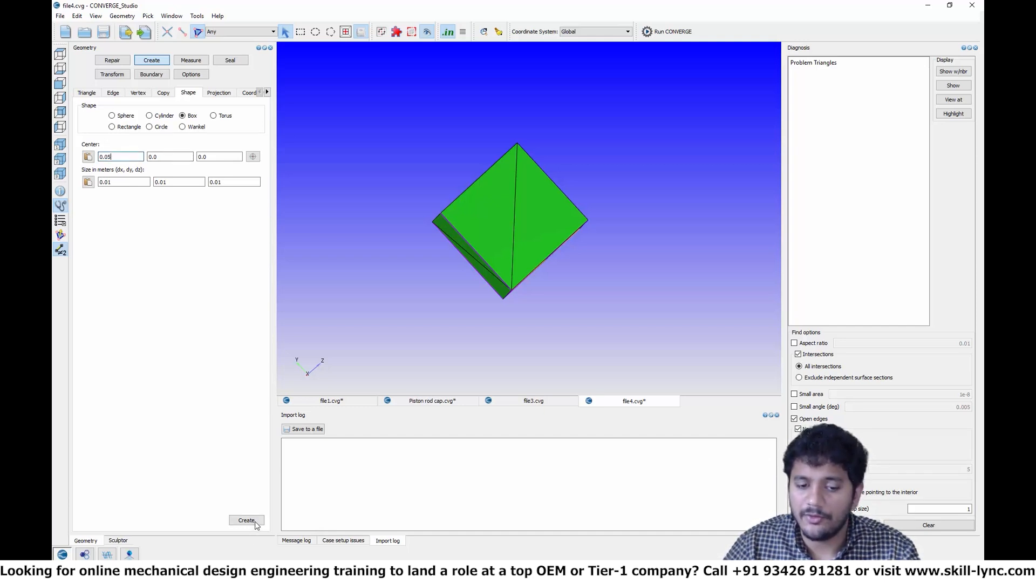
# Step: Examine the second box, focusing on a highlighted triangle of one face and its neighbouring triangles, and clear the highlight
pyautogui.scroll(-3, 471, 208)
pyautogui.moveTo(471, 208); pyautogui.dragTo(509, 196)
pyautogui.moveTo(446, 259); pyautogui.dragTo(610, 254, button='right')
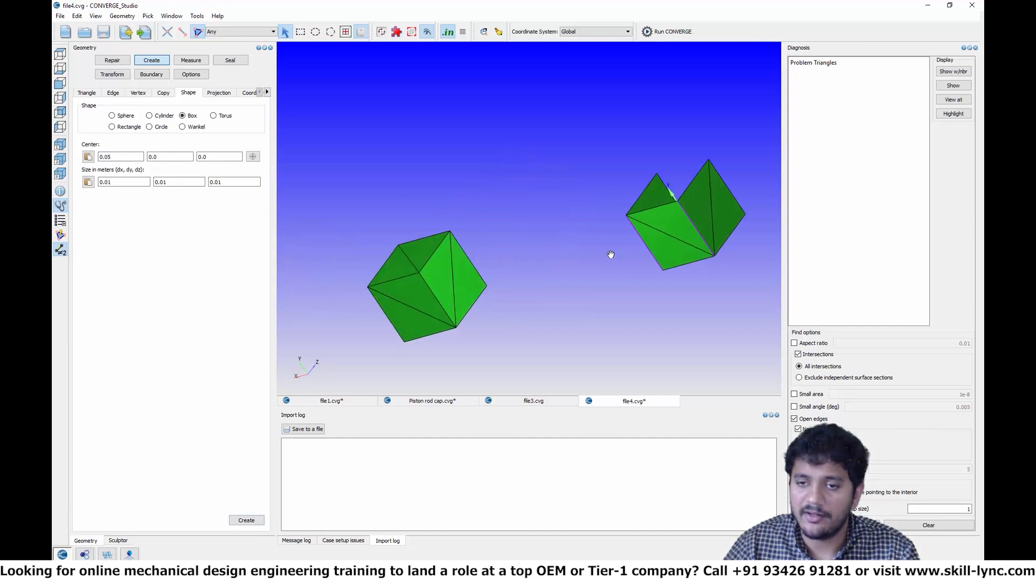
pyautogui.scroll(1, 434, 307)
pyautogui.moveTo(434, 307); pyautogui.dragTo(558, 223, button='right')
pyautogui.scroll(3, 566, 237)
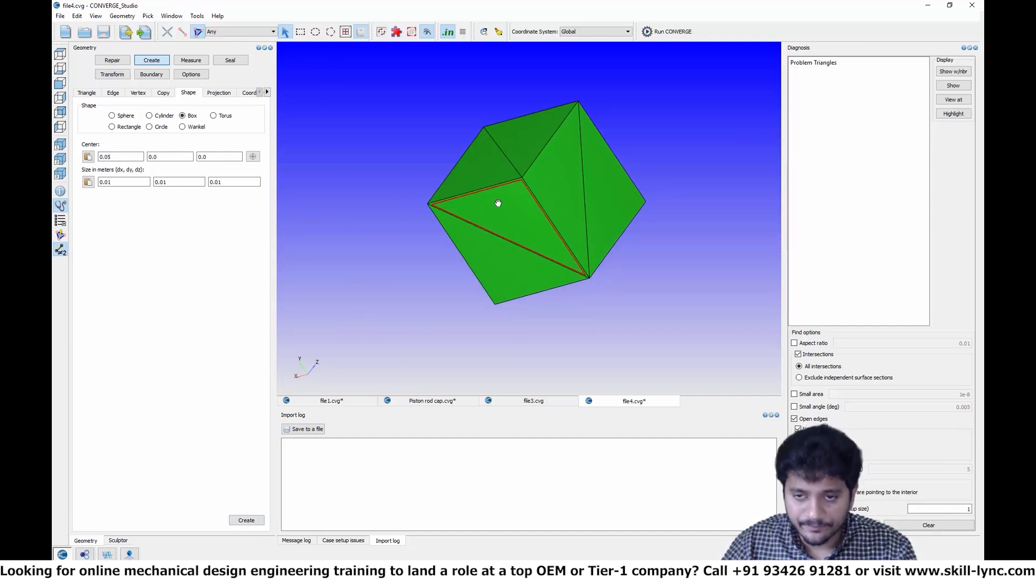
pyautogui.scroll(3, 498, 203)
pyautogui.scroll(-4, 500, 222)
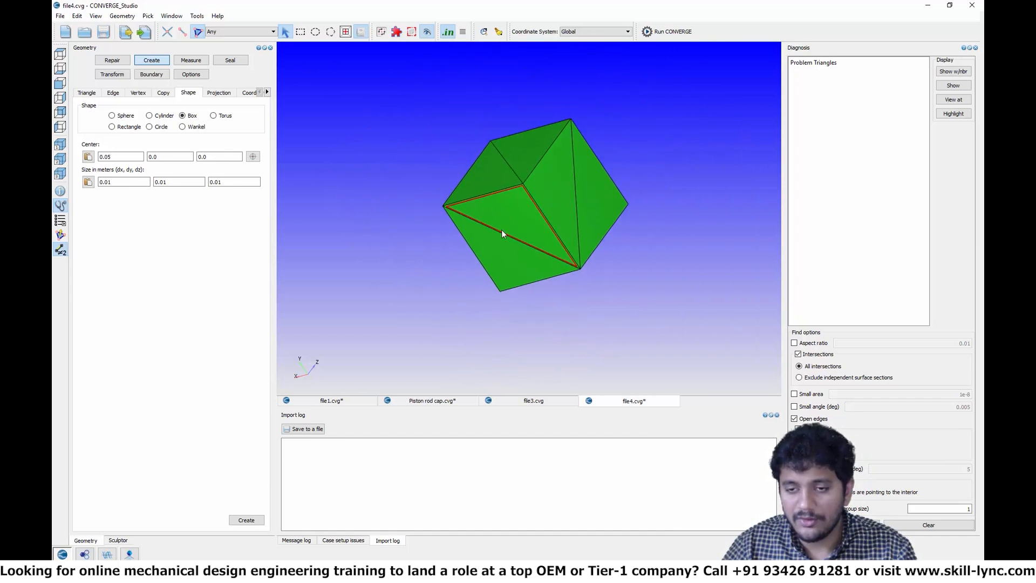
pyautogui.moveTo(503, 220); pyautogui.dragTo(509, 209)
pyautogui.moveTo(493, 260); pyautogui.dragTo(573, 219, button='right')
pyautogui.scroll(3, 541, 232)
pyautogui.scroll(2, 556, 238)
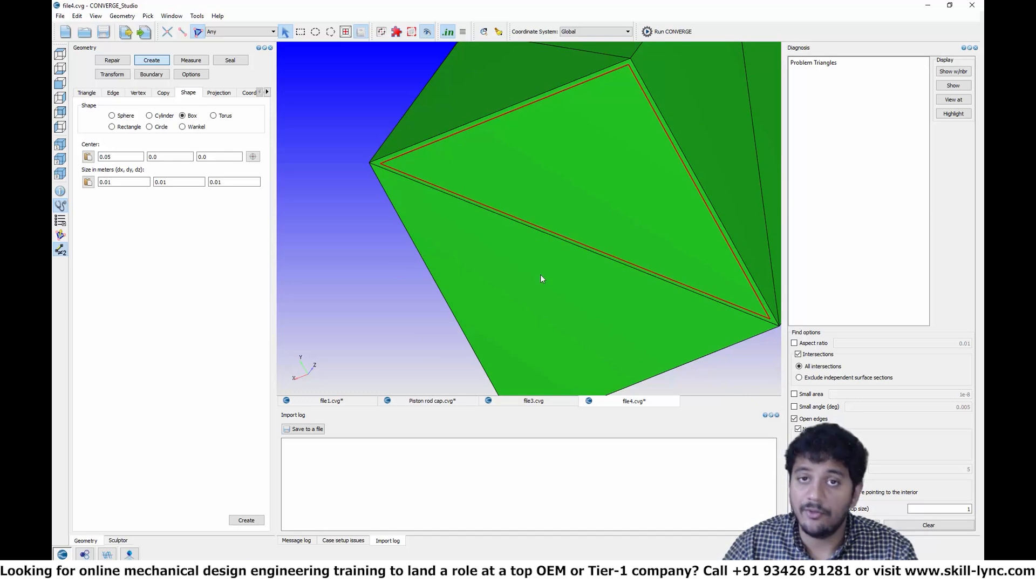
pyautogui.scroll(-3, 540, 274)
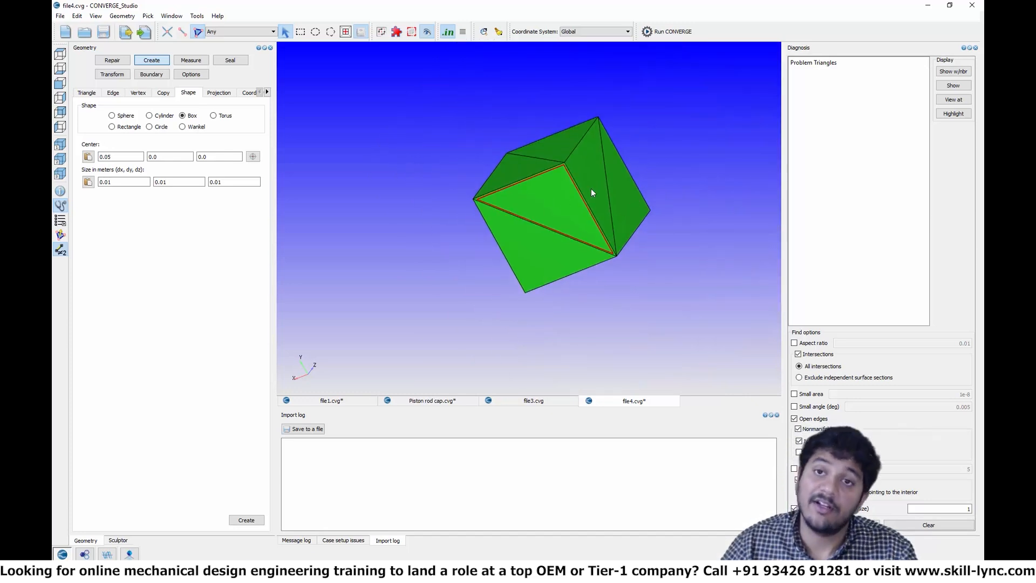
pyautogui.scroll(3, 494, 247)
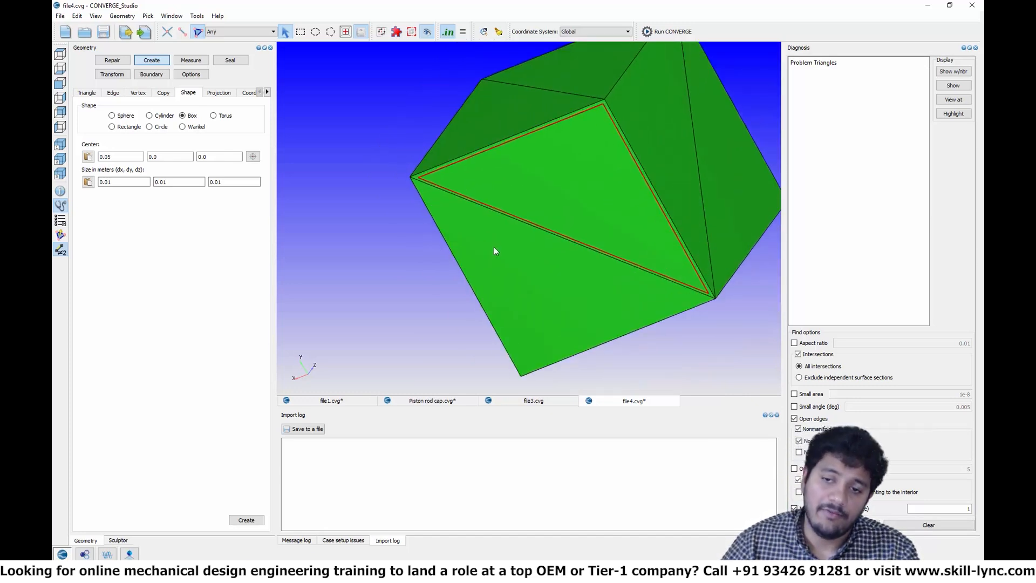
pyautogui.click(534, 253)
pyautogui.press('Escape')
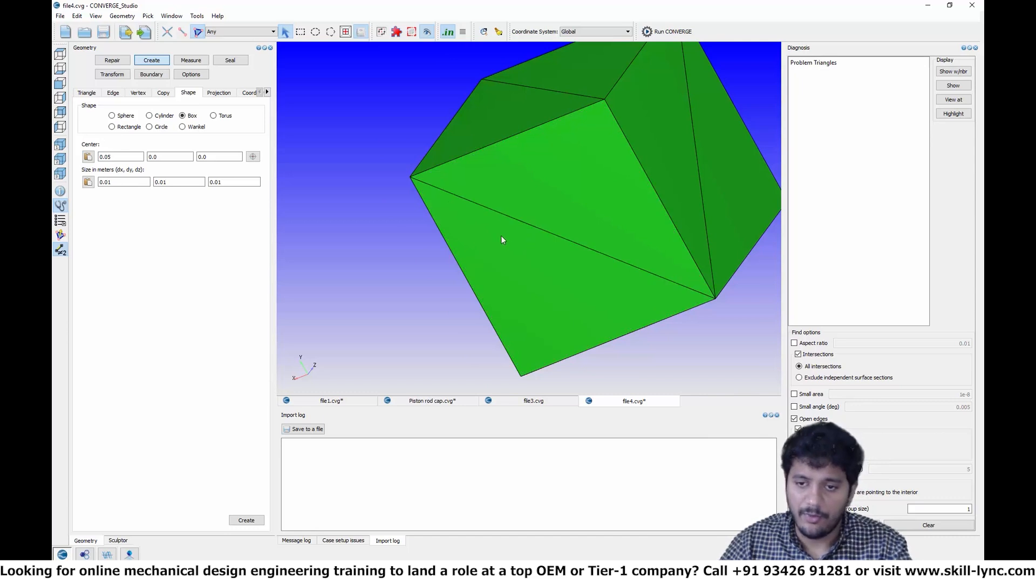
# Step: Set edge picking to Any, highlight the diagonal edge shared by the face's two triangles, and clear the selection
pyautogui.click(182, 31)
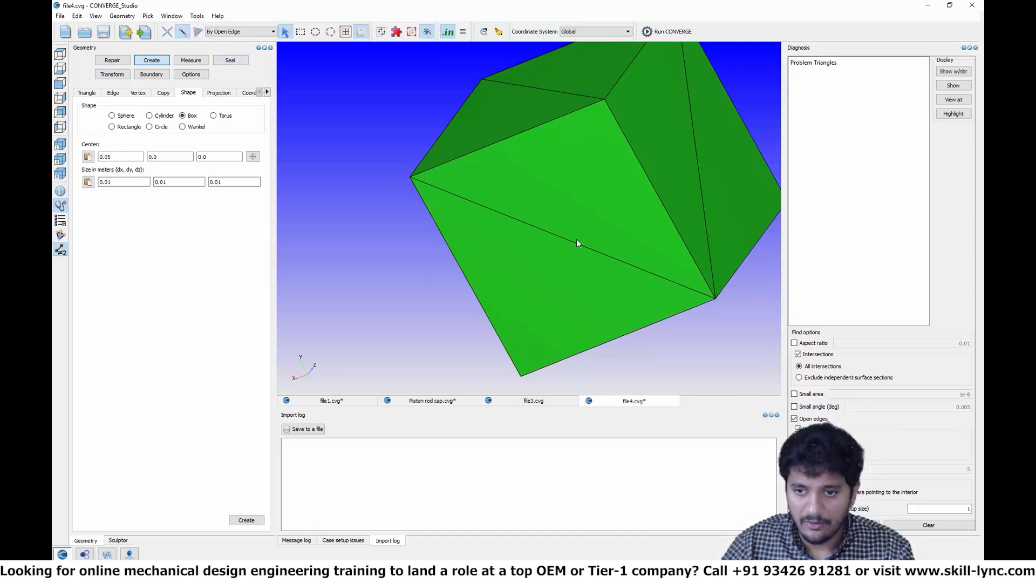
pyautogui.click(241, 32)
pyautogui.click(226, 38)
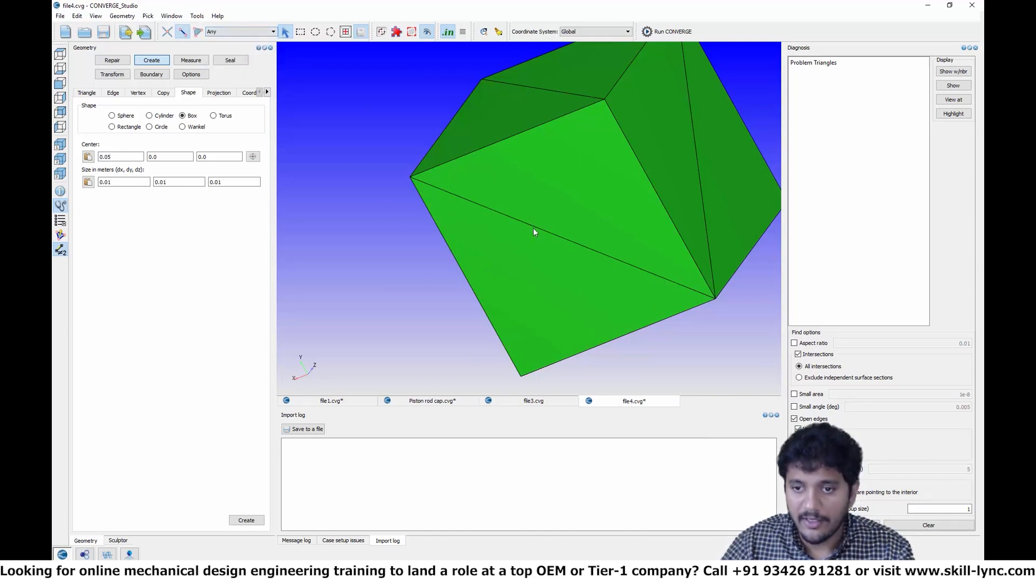
pyautogui.click(539, 229)
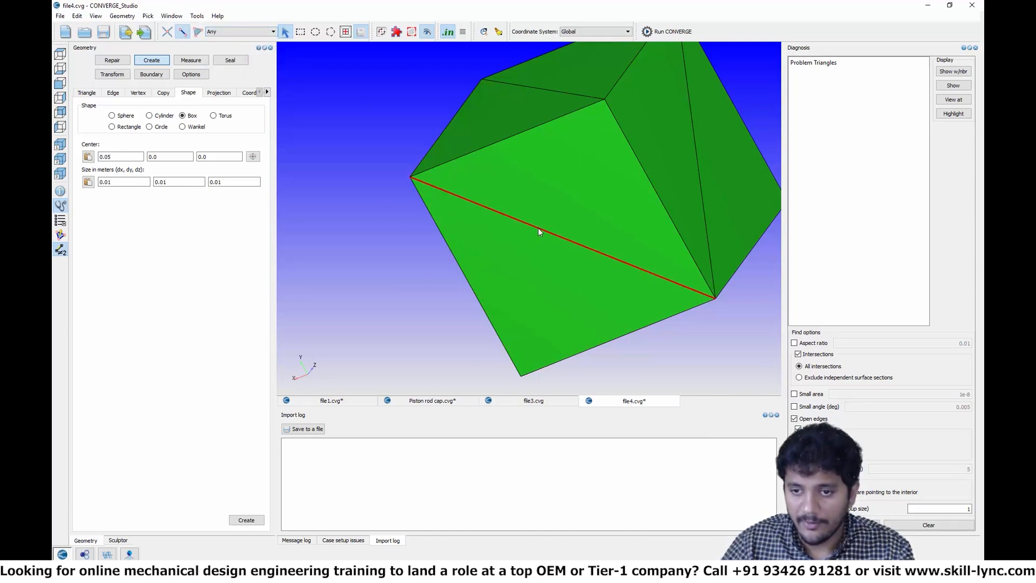
pyautogui.click(533, 267)
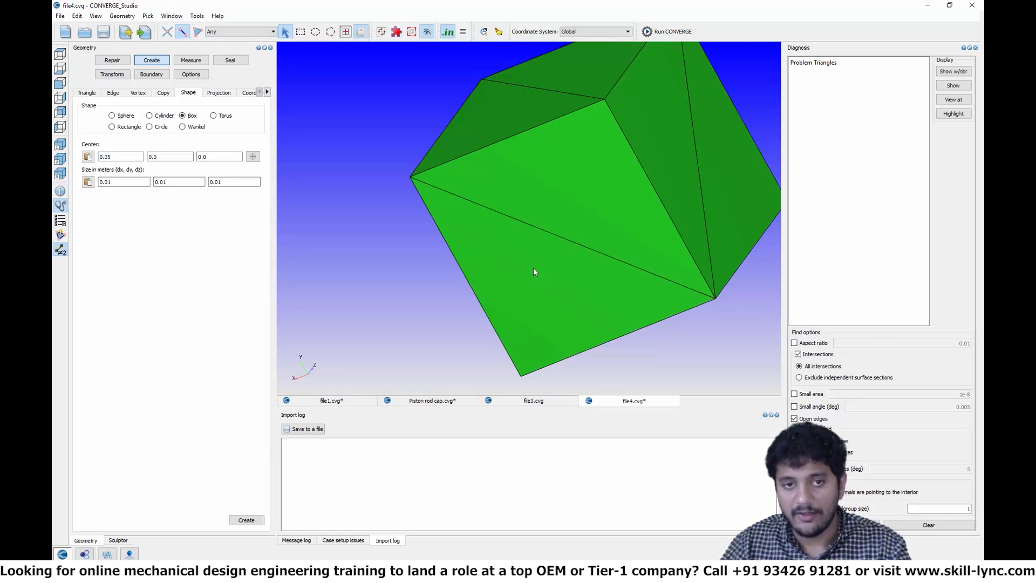
# Step: Delete the upper triangle of the second box's front-facing side
pyautogui.press('t')
pyautogui.click(547, 211)
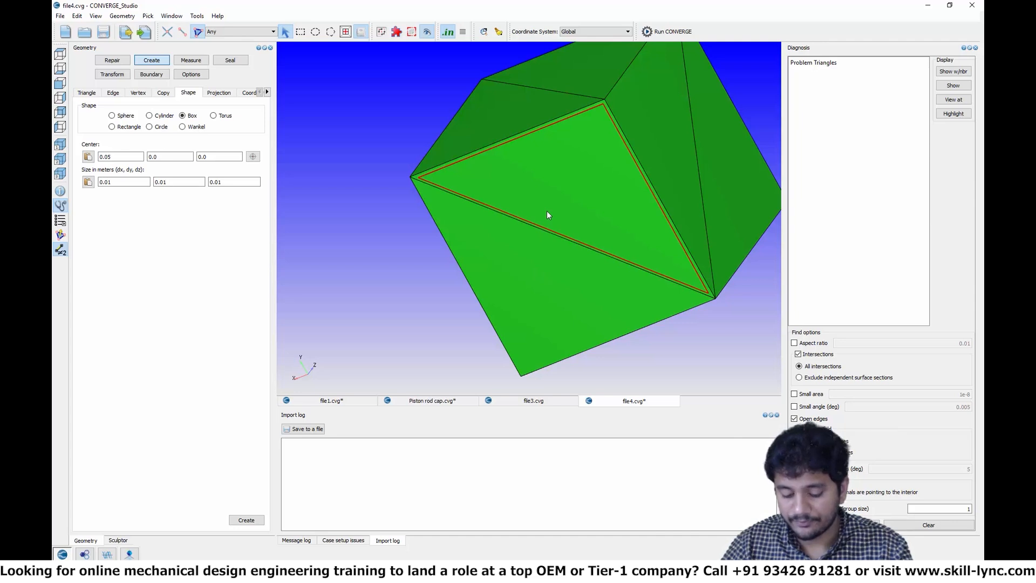
pyautogui.press('Delete')
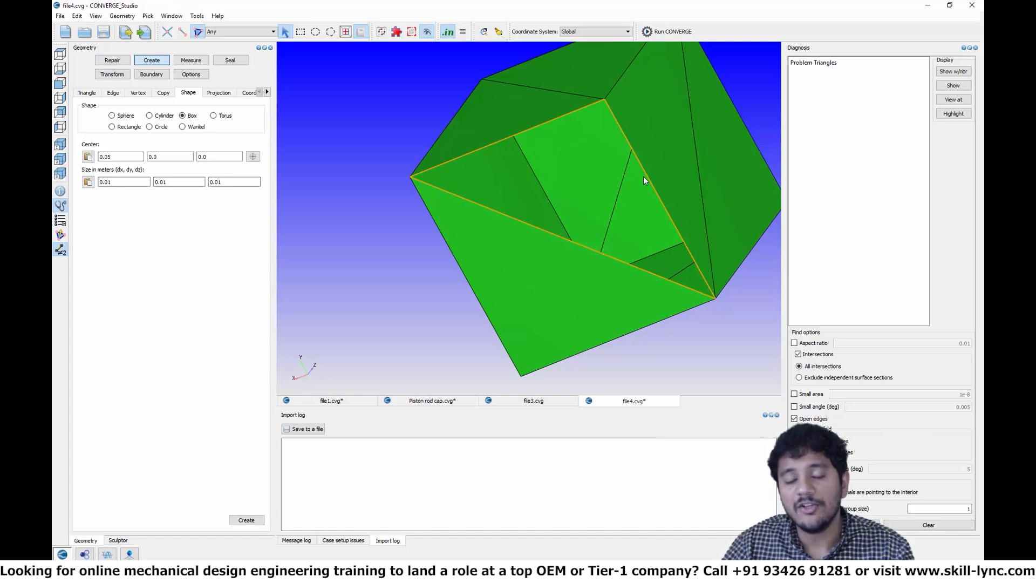
# Step: Highlight two open edges of the second box's hole, each together with the single triangle attached to it
pyautogui.press('e')
pyautogui.click(538, 129)
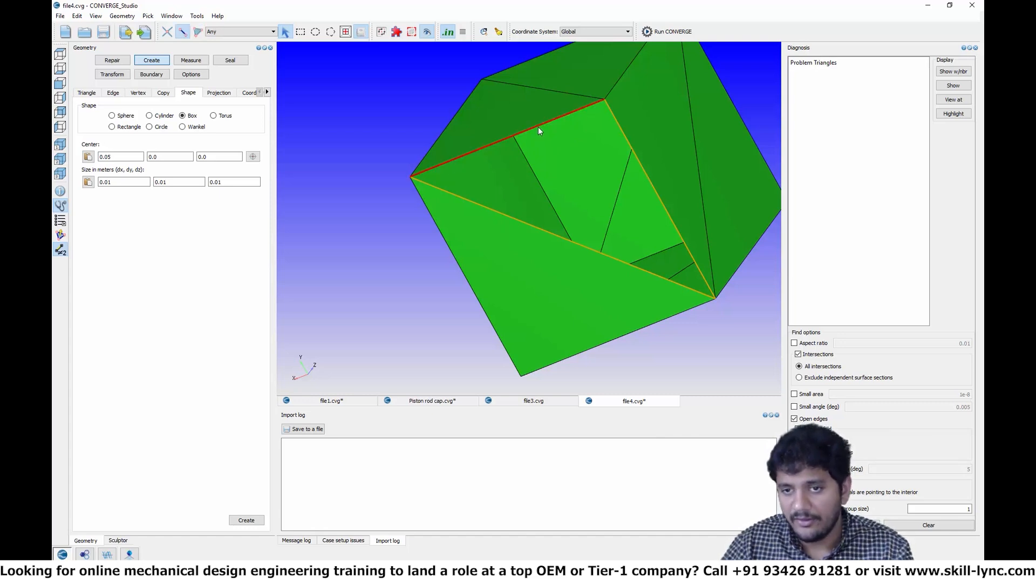
pyautogui.press('t')
pyautogui.click(530, 109)
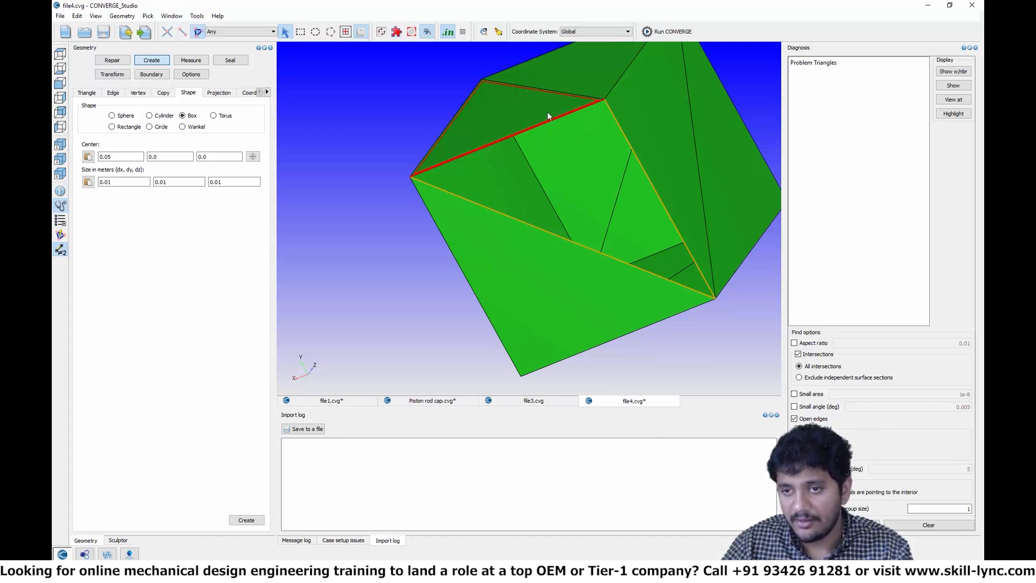
pyautogui.press('e')
pyautogui.click(635, 154)
pyautogui.press('t')
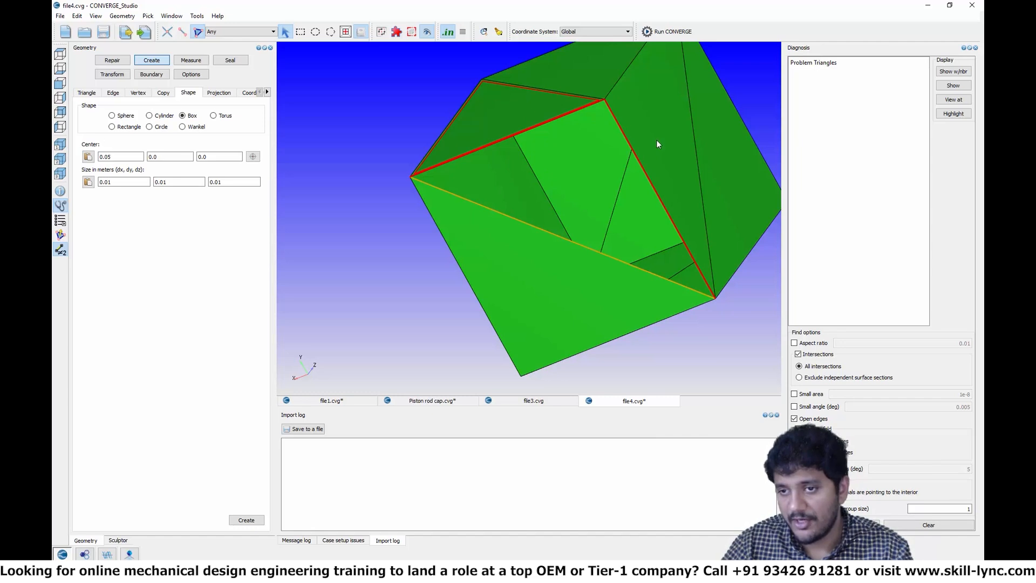
pyautogui.click(656, 142)
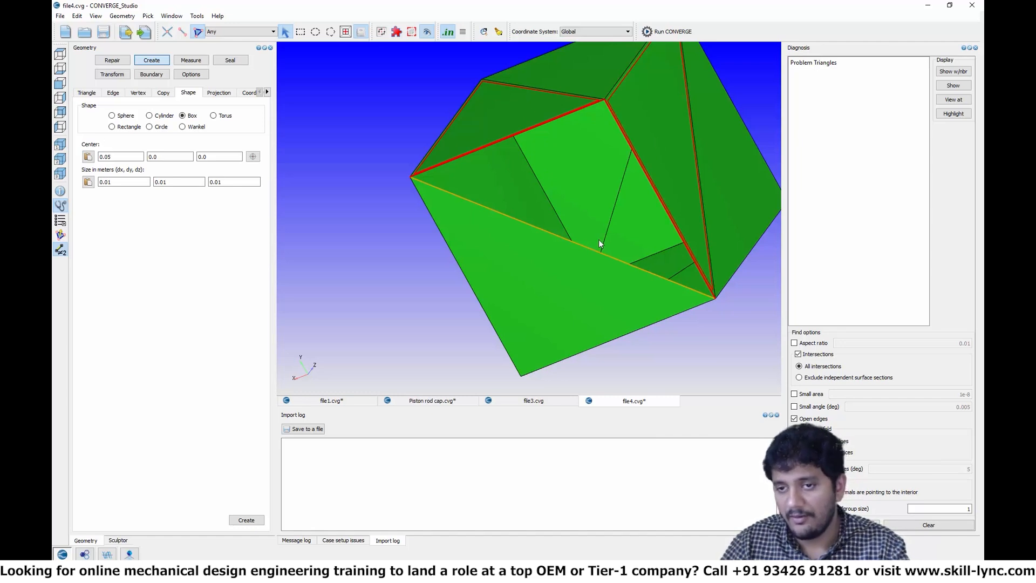
# Step: Highlight the hole's diagonal open edge and the remaining front-face triangle attached to it
pyautogui.press('e')
pyautogui.click(574, 242)
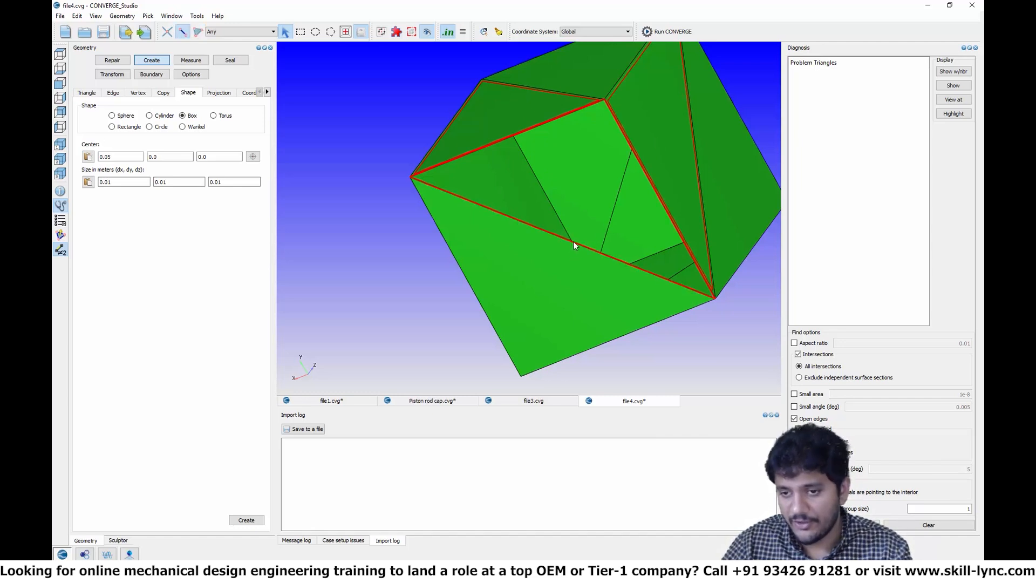
pyautogui.press('t')
pyautogui.click(571, 267)
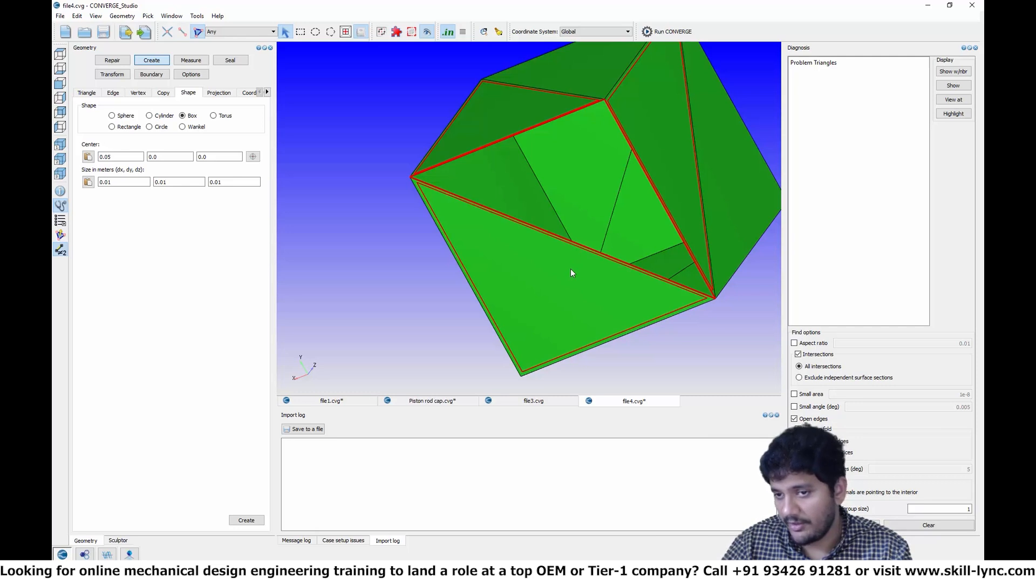
# Step: Clear all highlights on the second box and save file4.cvg
pyautogui.press('Escape')
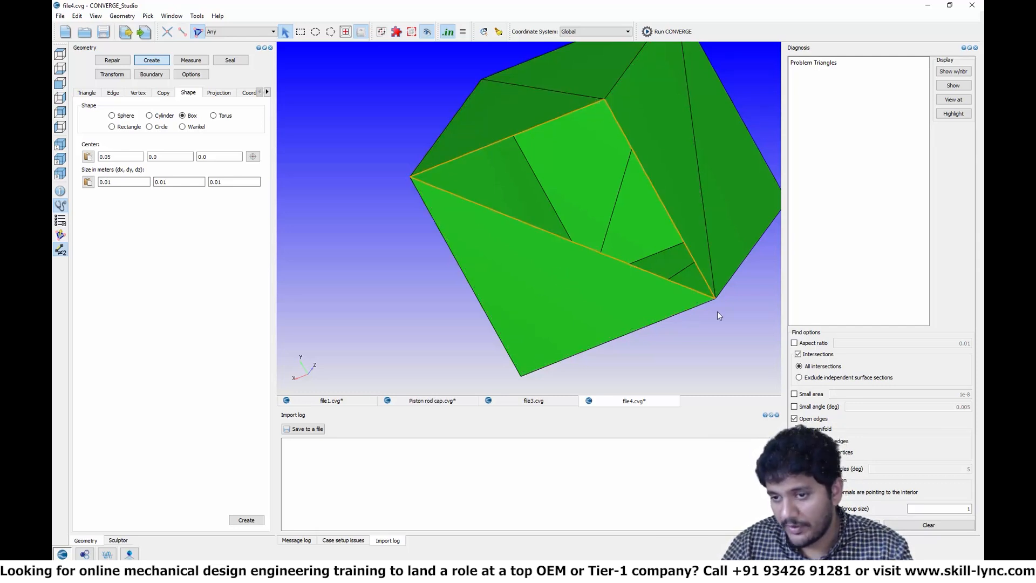
pyautogui.scroll(-3, 415, 217)
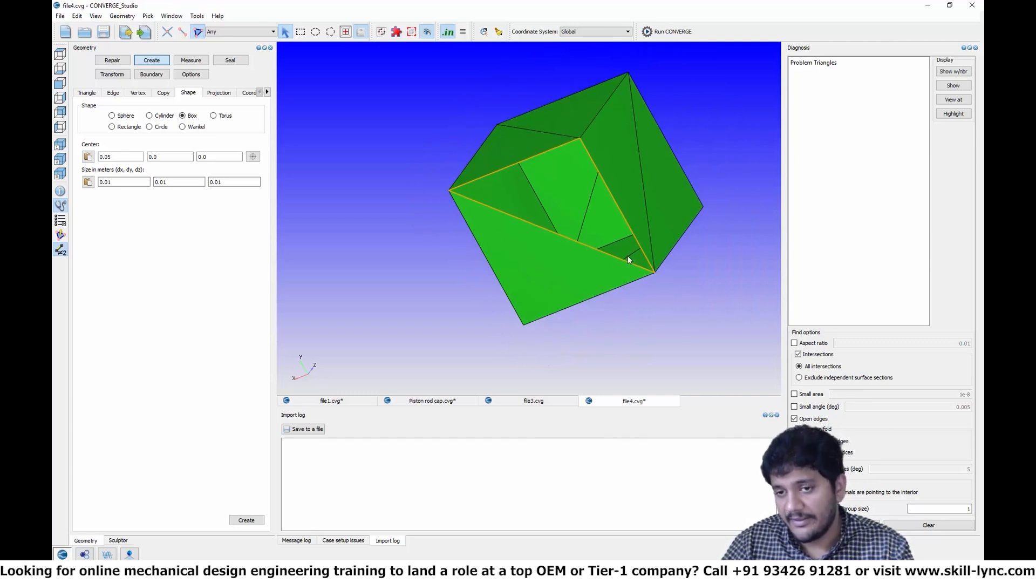
pyautogui.hotkey('ctrl', 's')
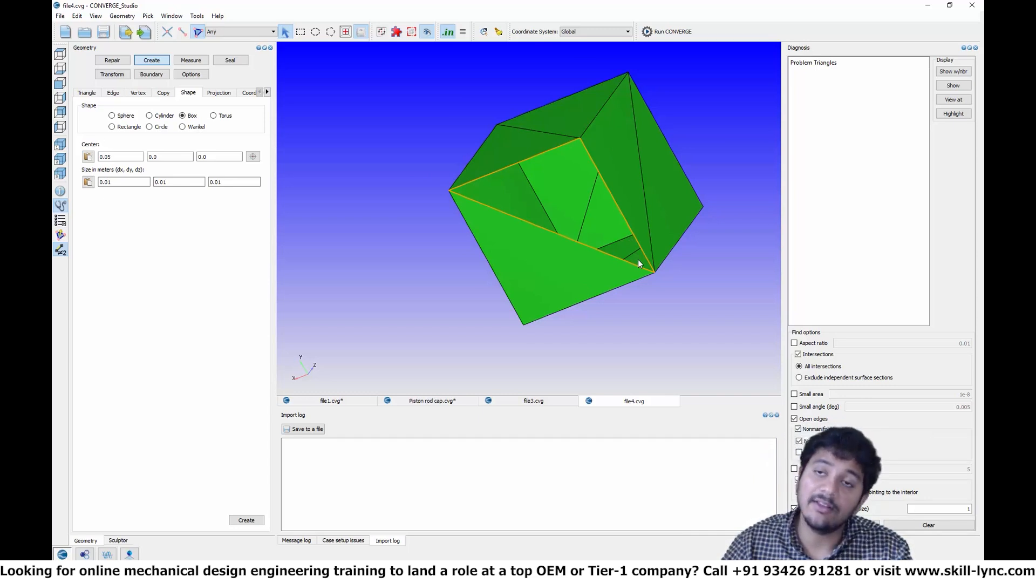
# Step: Switch to edge picking and highlight the nonmanifold edge along the first box's front-facing side
pyautogui.scroll(-5, 637, 259)
pyautogui.moveTo(648, 226); pyautogui.dragTo(605, 253, button='middle')
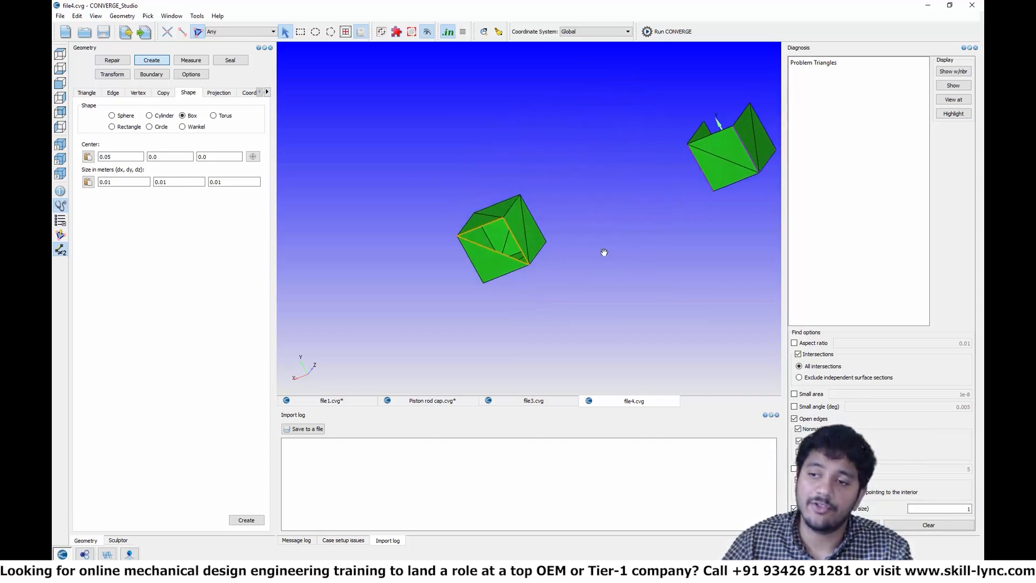
pyautogui.moveTo(604, 252); pyautogui.dragTo(519, 275)
pyautogui.scroll(5, 614, 168)
pyautogui.moveTo(621, 167); pyautogui.dragTo(543, 262, button='middle')
pyautogui.scroll(3, 555, 229)
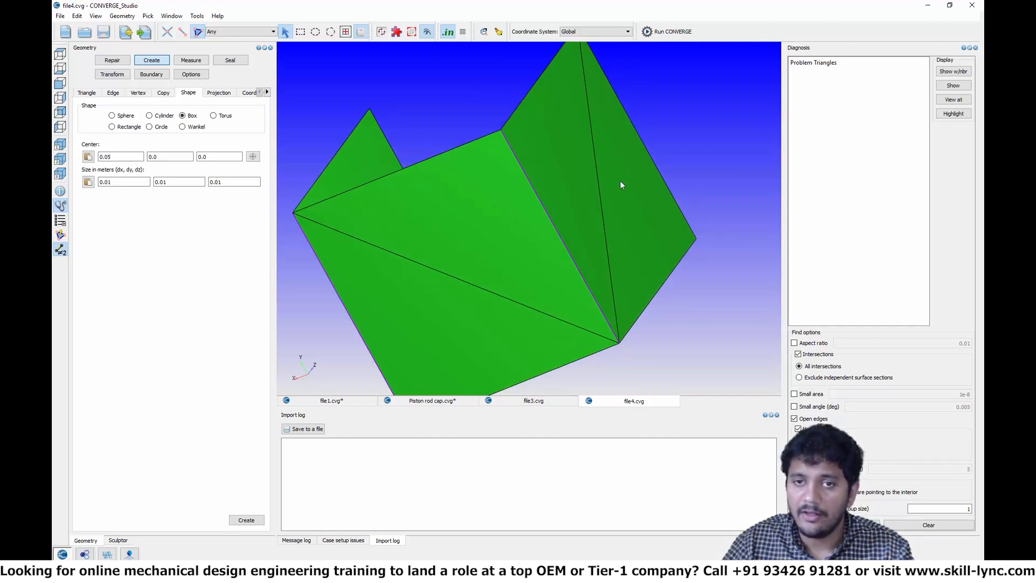
pyautogui.click(182, 31)
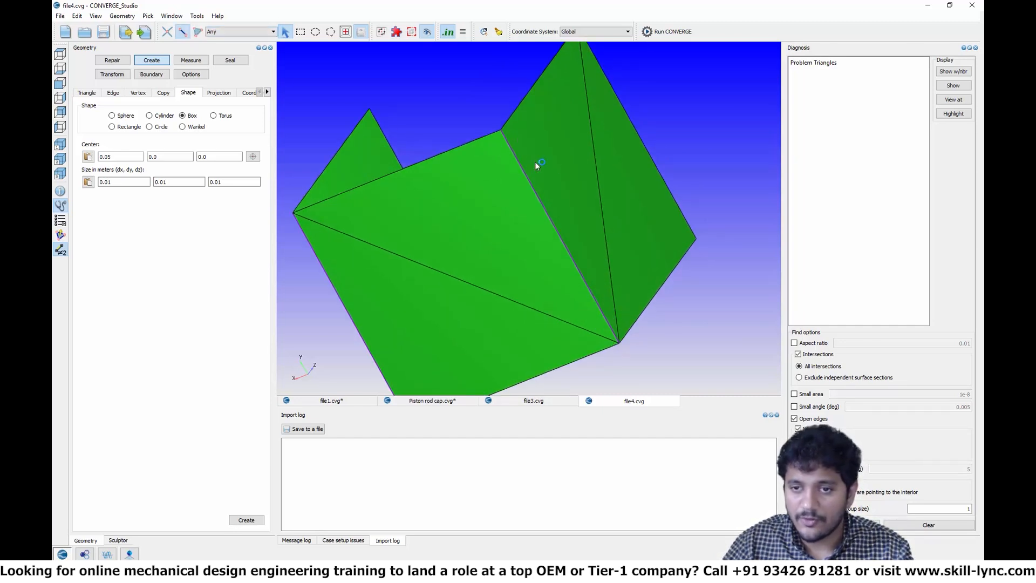
pyautogui.click(523, 170)
# Step: Switch to triangle picking and isolate the three triangles that share the first box's nonmanifold edge
pyautogui.moveTo(554, 188); pyautogui.dragTo(546, 229, button='middle')
pyautogui.moveTo(533, 186); pyautogui.dragTo(611, 243, button='middle')
pyautogui.scroll(-4, 611, 243)
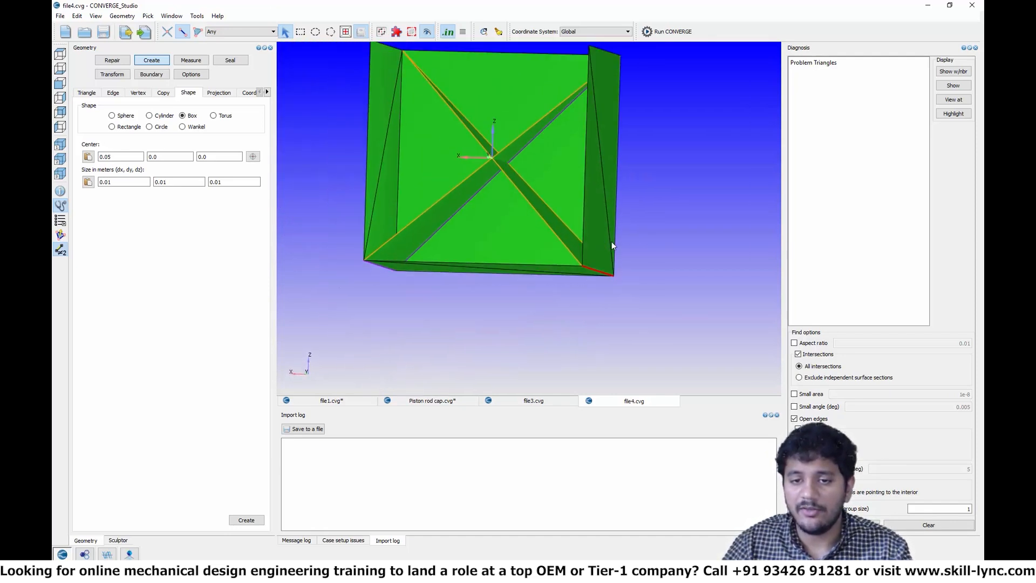
pyautogui.moveTo(586, 196); pyautogui.dragTo(609, 208, button='middle')
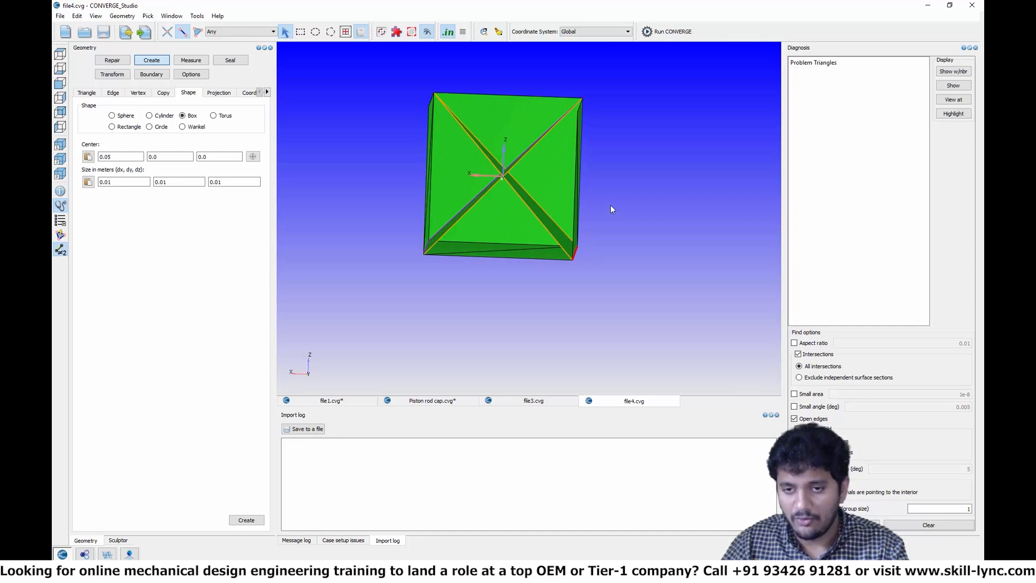
pyautogui.click(199, 33)
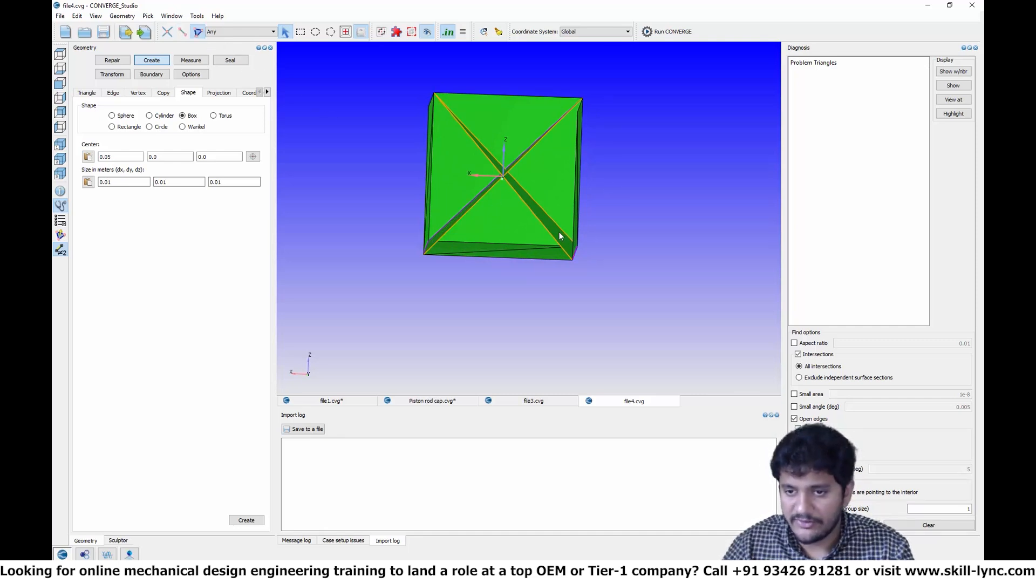
pyautogui.moveTo(606, 236); pyautogui.dragTo(562, 216, button='middle')
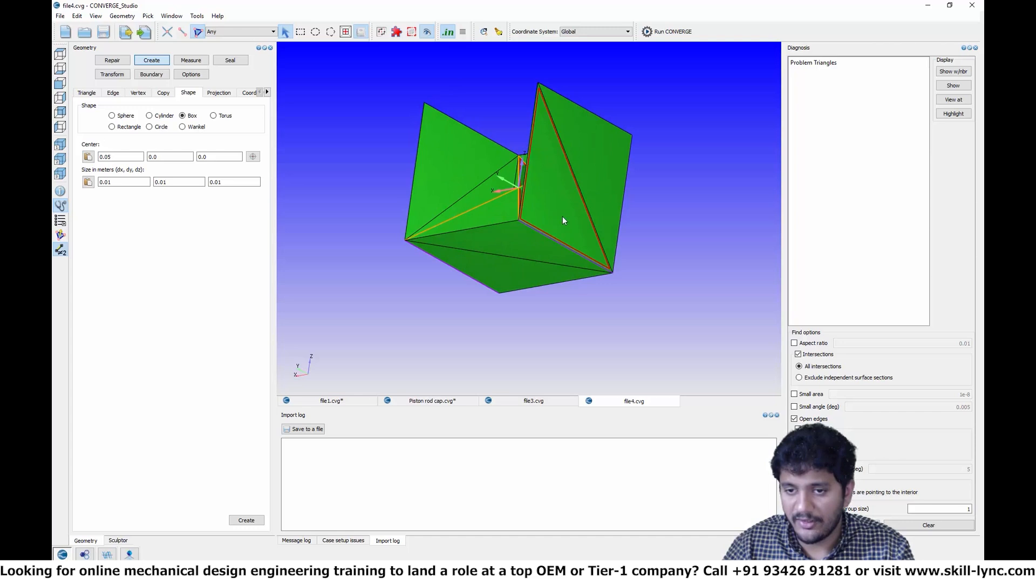
pyautogui.click(543, 245)
pyautogui.rightClick(542, 245)
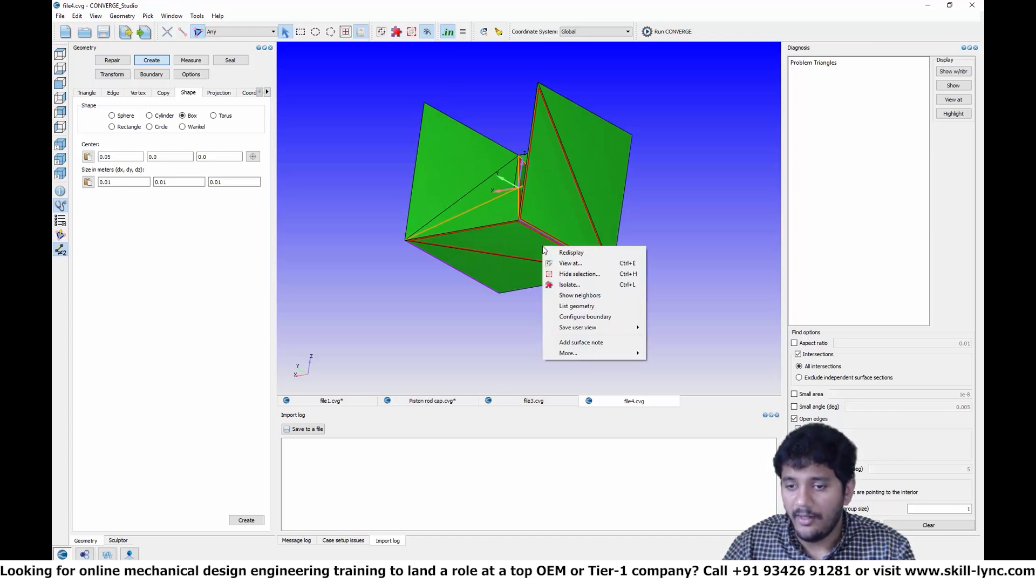
pyautogui.click(582, 285)
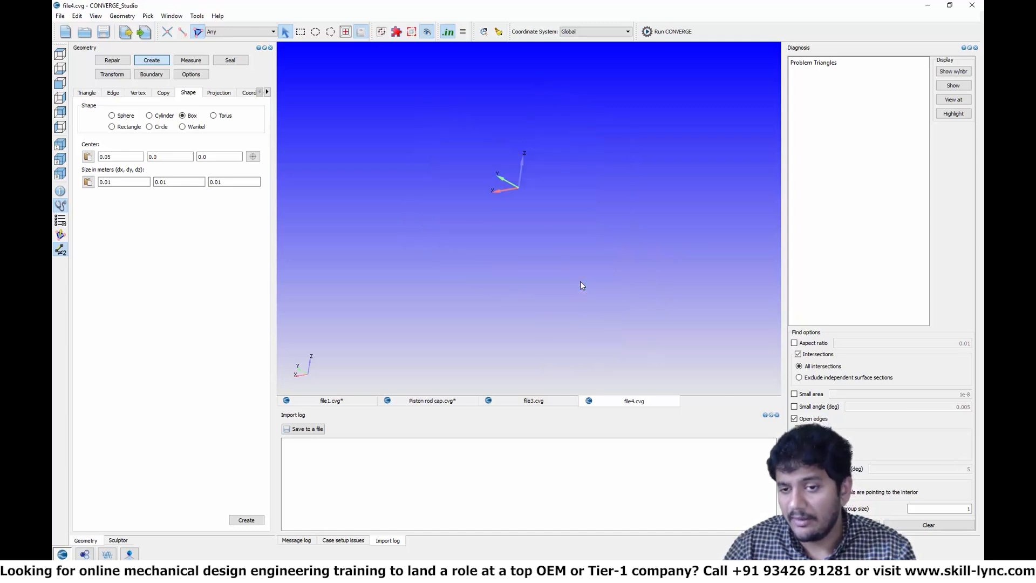
# Step: Examine how the isolated triangles meet at the nonmanifold edge, and redisplay the full geometry
pyautogui.moveTo(580, 284); pyautogui.dragTo(566, 306)
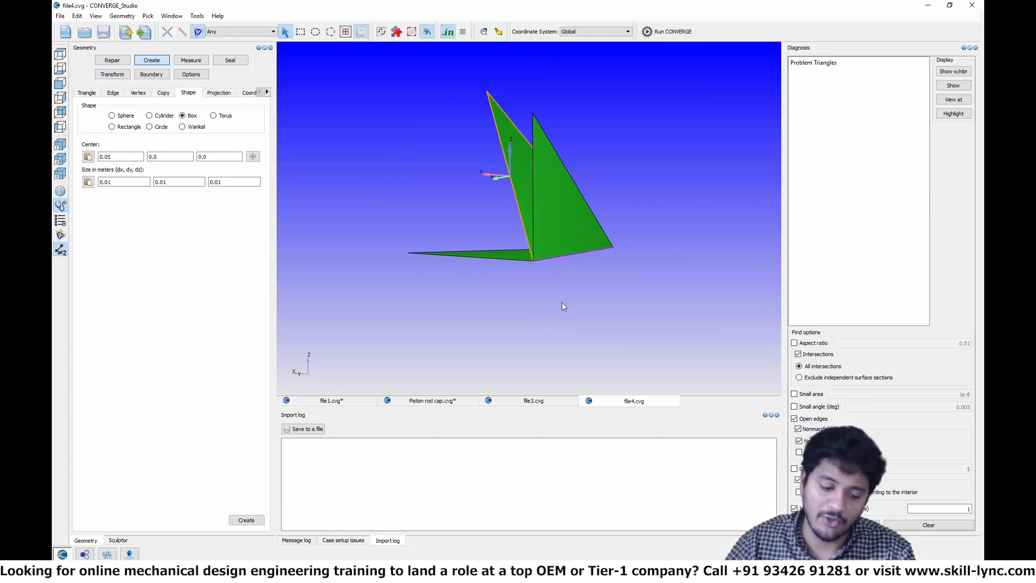
pyautogui.moveTo(562, 307); pyautogui.dragTo(594, 285)
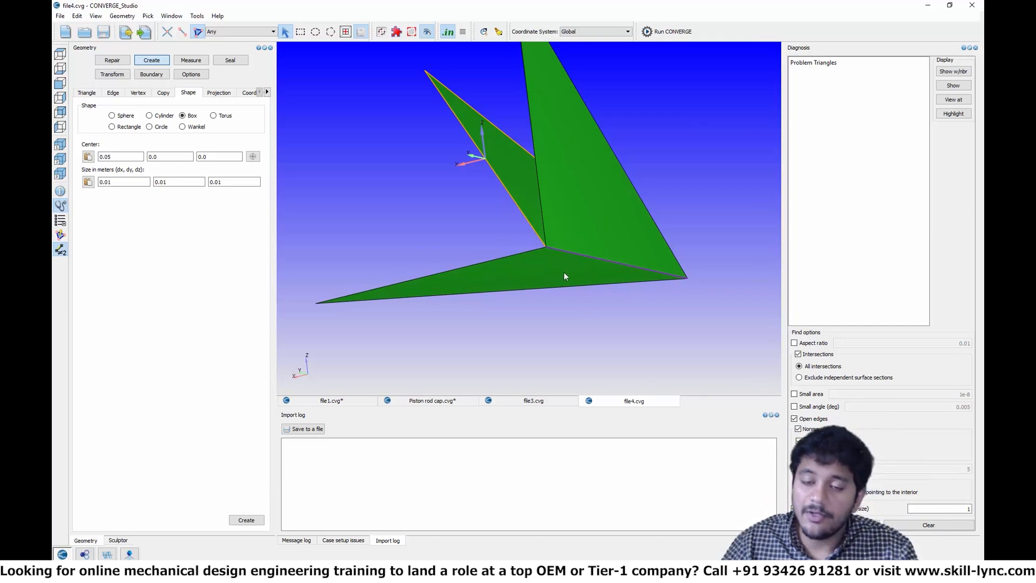
pyautogui.moveTo(564, 272); pyautogui.dragTo(552, 297)
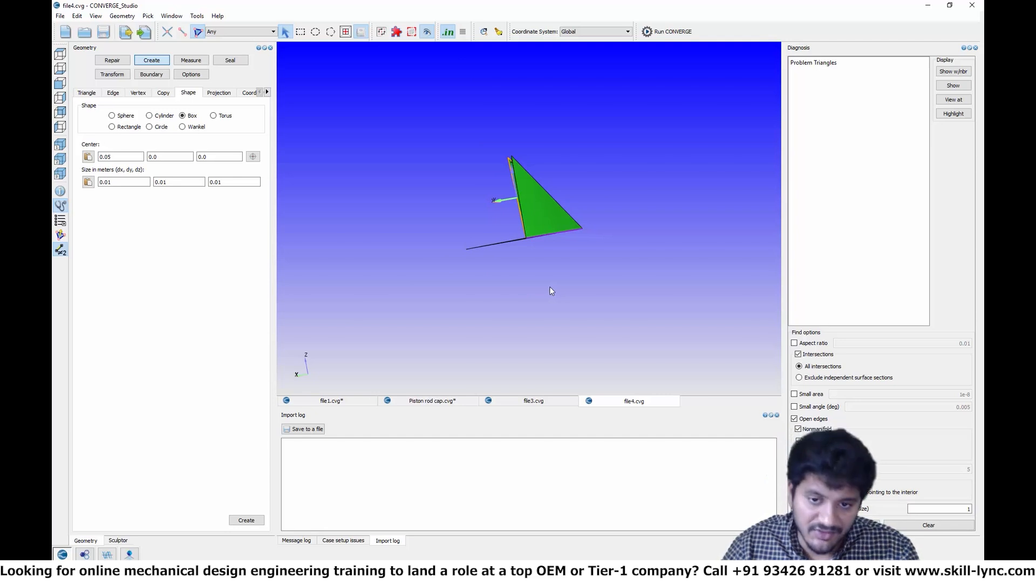
pyautogui.scroll(-5, 542, 284)
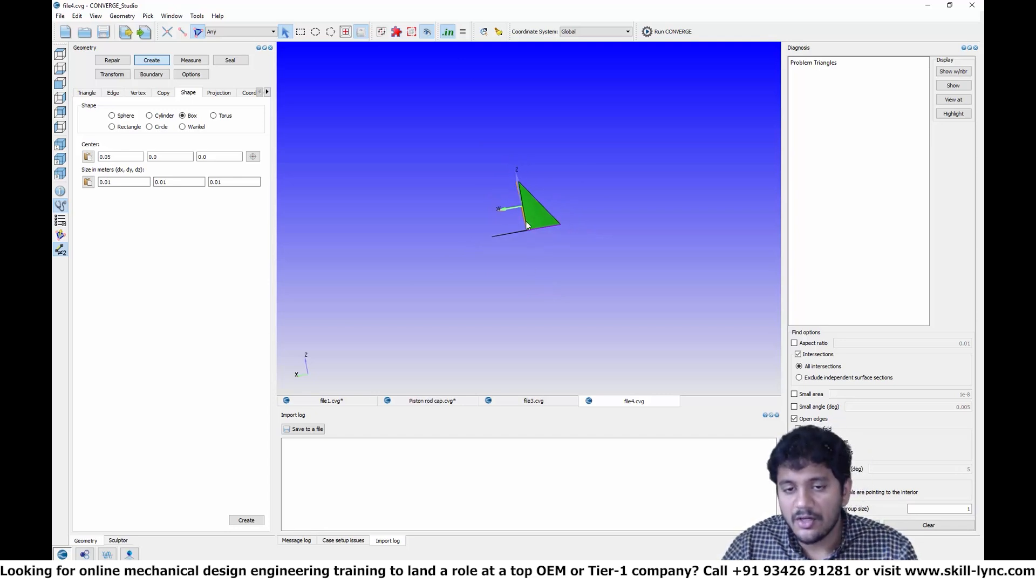
pyautogui.scroll(6, 525, 224)
pyautogui.scroll(3, 530, 256)
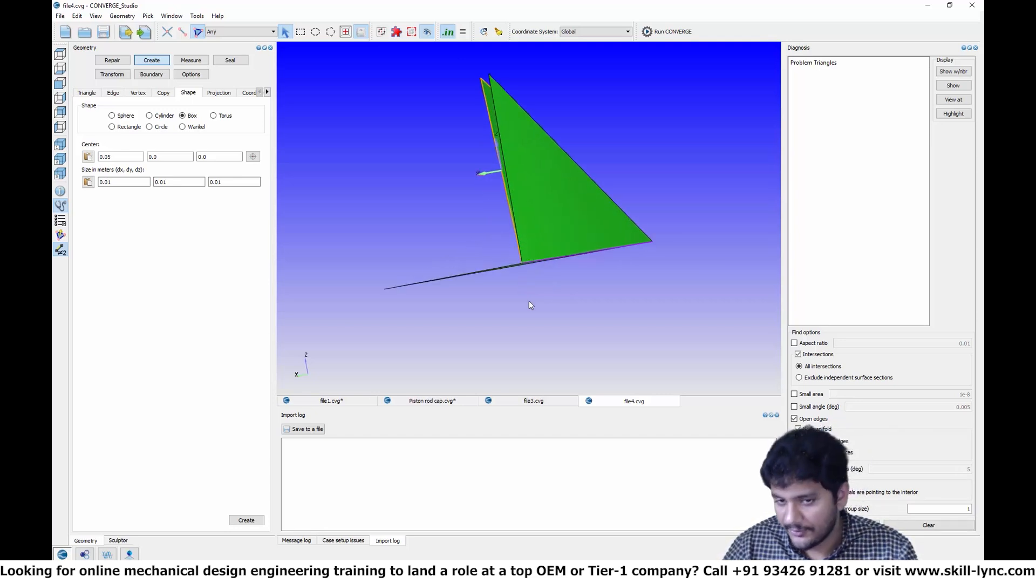
pyautogui.scroll(-3, 556, 281)
pyautogui.rightClick(657, 197)
pyautogui.click(675, 203)
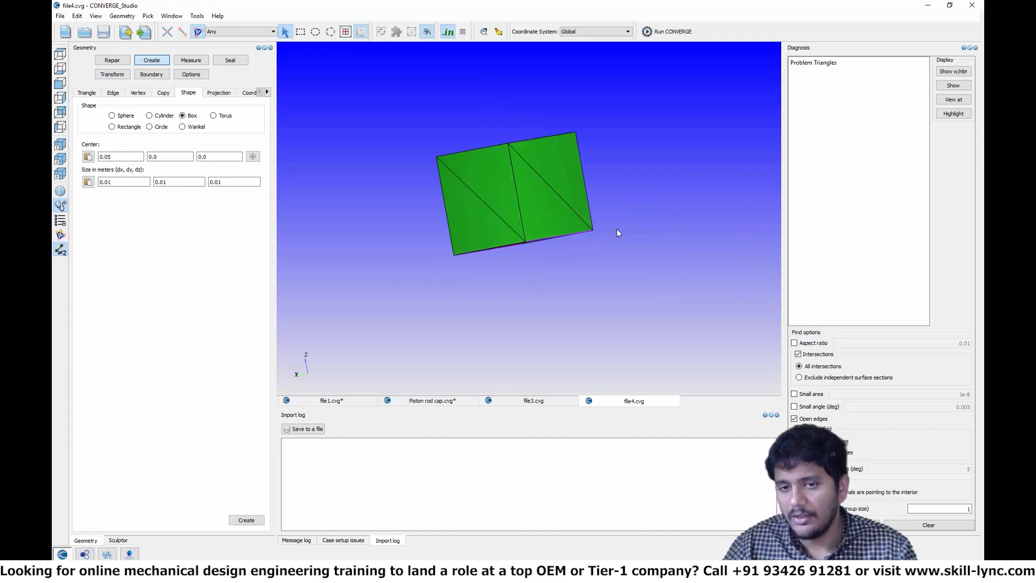
# Step: Hide both triangles of the first box's closed face to expose the intersecting triangles inside
pyautogui.moveTo(617, 228); pyautogui.dragTo(500, 219)
pyautogui.scroll(-5, 579, 244)
pyautogui.scroll(3, 500, 220)
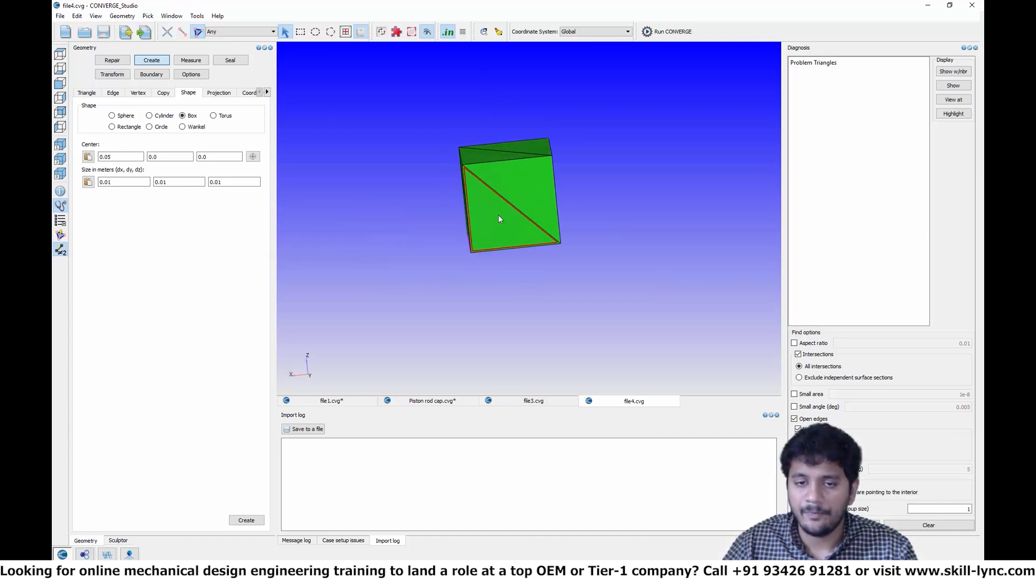
pyautogui.click(507, 195)
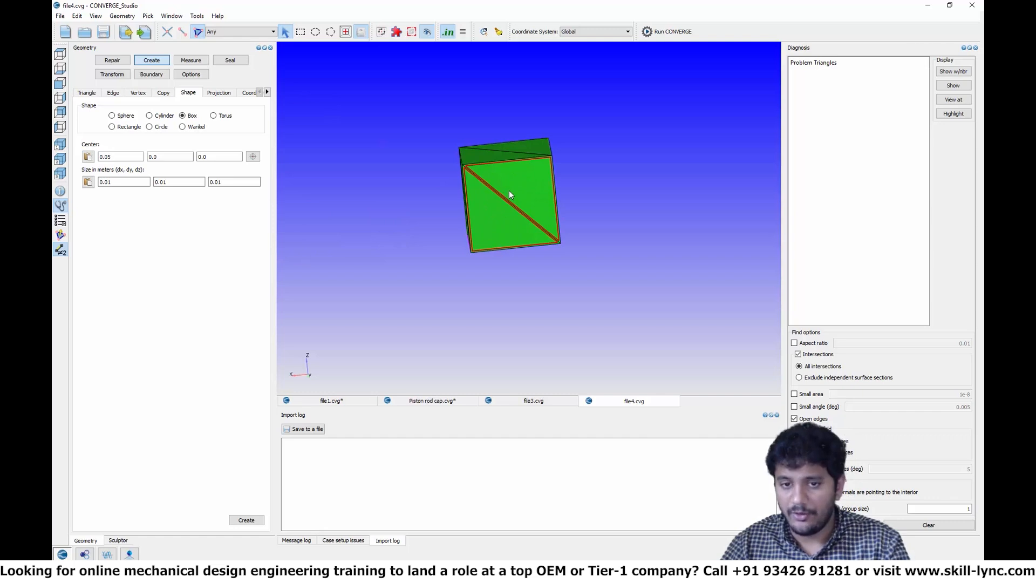
pyautogui.press('Delete')
pyautogui.scroll(3, 510, 194)
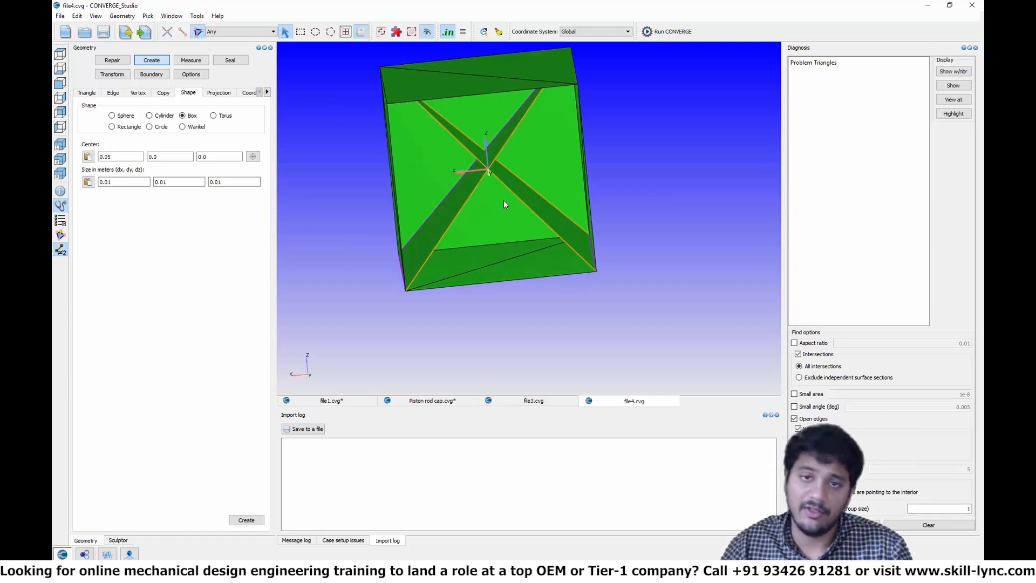
# Step: Isolate the two intersecting diagonal triangles inside the first box and inspect where they cross
pyautogui.moveTo(499, 172); pyautogui.dragTo(519, 201)
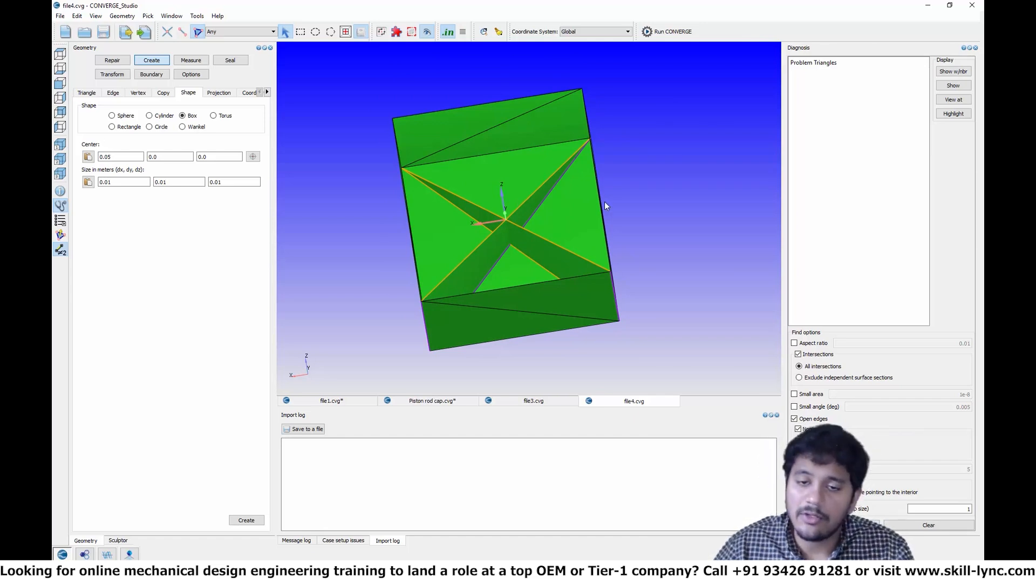
pyautogui.scroll(2, 605, 204)
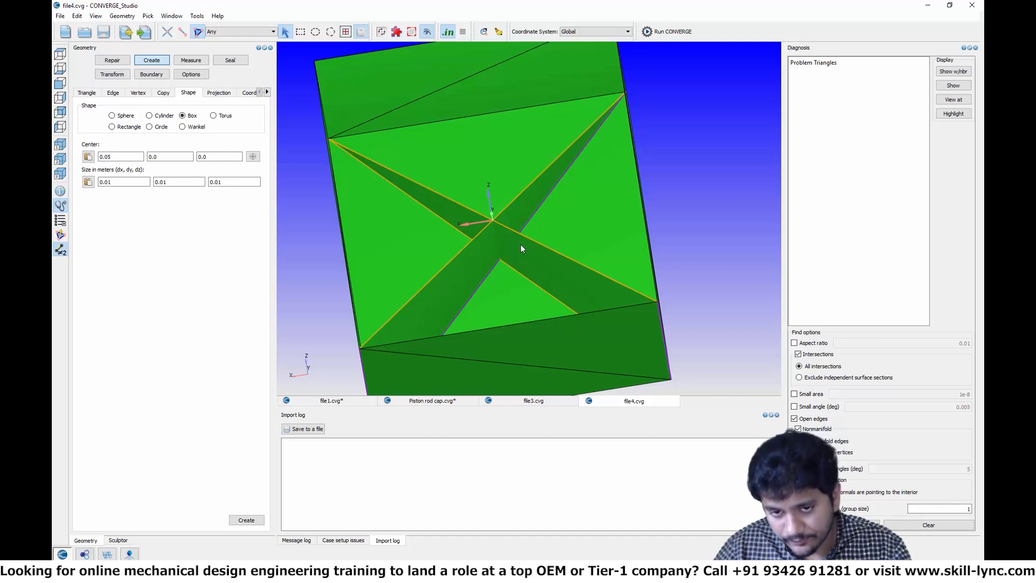
pyautogui.scroll(3, 506, 246)
pyautogui.scroll(-5, 507, 249)
pyautogui.scroll(-3, 506, 244)
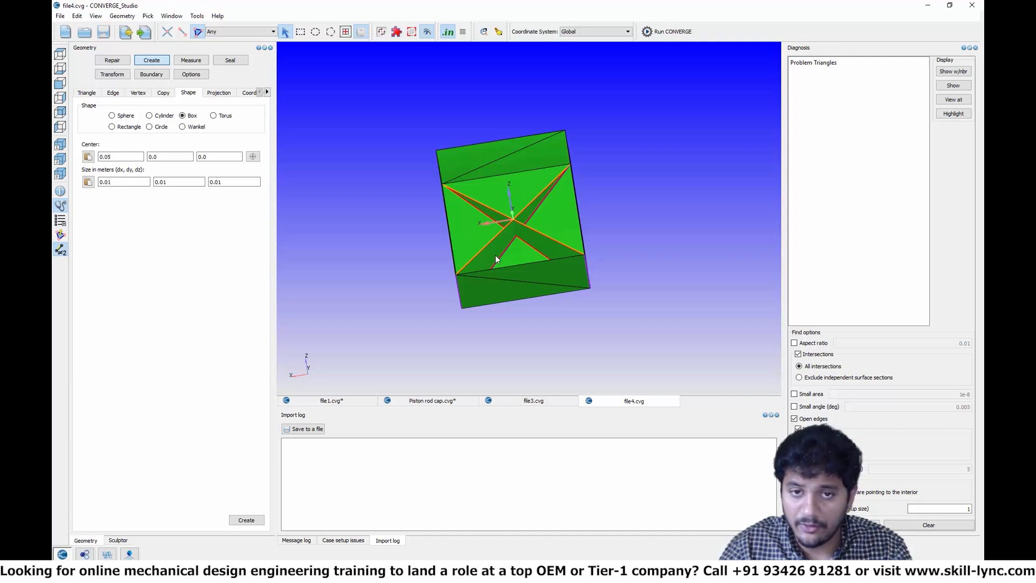
pyautogui.press('h')
pyautogui.moveTo(495, 254); pyautogui.dragTo(551, 257)
pyautogui.scroll(4, 551, 257)
pyautogui.moveTo(491, 234); pyautogui.dragTo(536, 191, button='right')
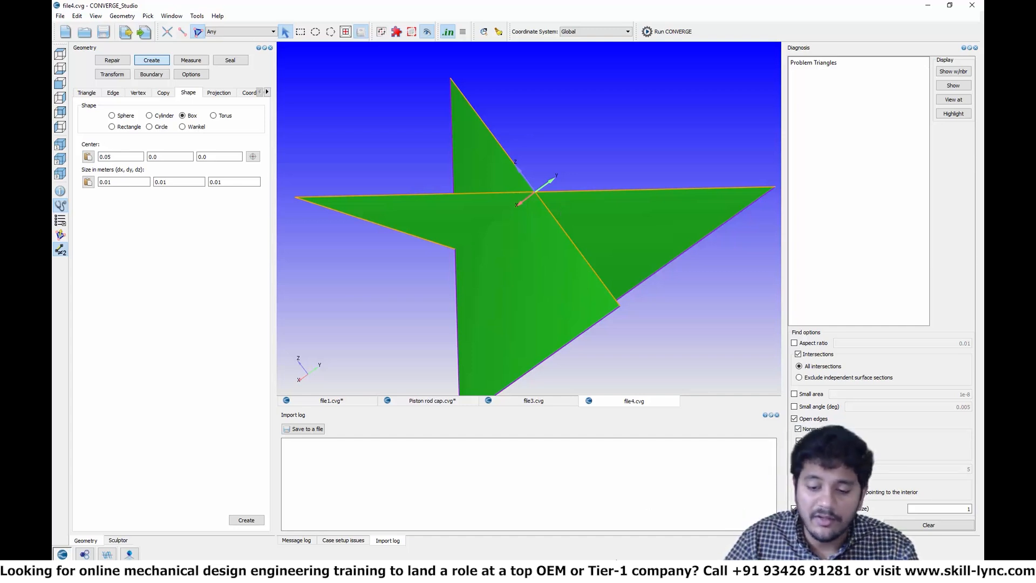
# Step: Switch to SOLIDWORKS and examine the XT500 piston assembly, including its rings, from different angles
pyautogui.click(615, 566)
pyautogui.click(646, 517)
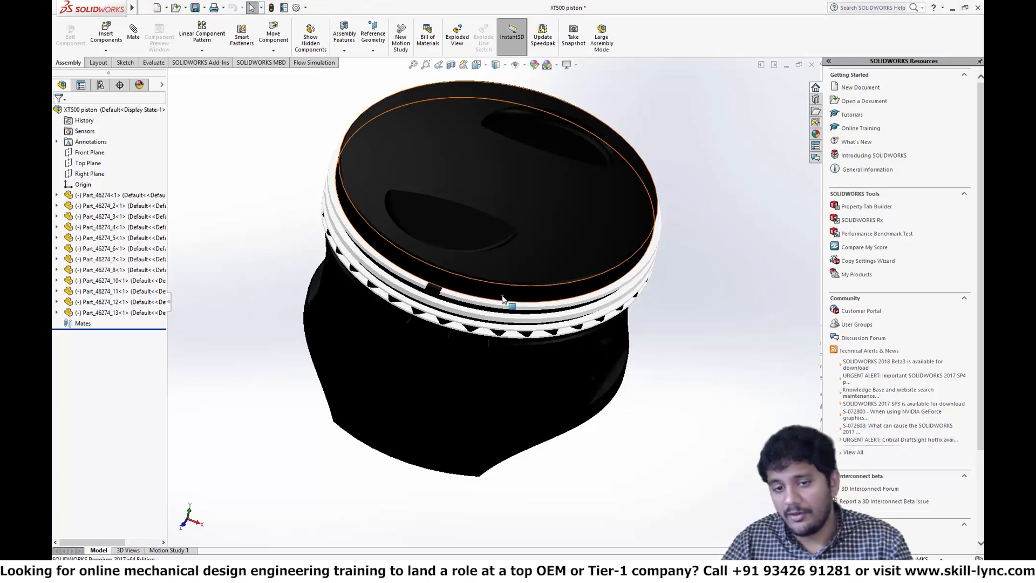
pyautogui.scroll(4, 503, 300)
pyautogui.scroll(-4, 556, 307)
pyautogui.moveTo(601, 341); pyautogui.dragTo(636, 297, button='middle')
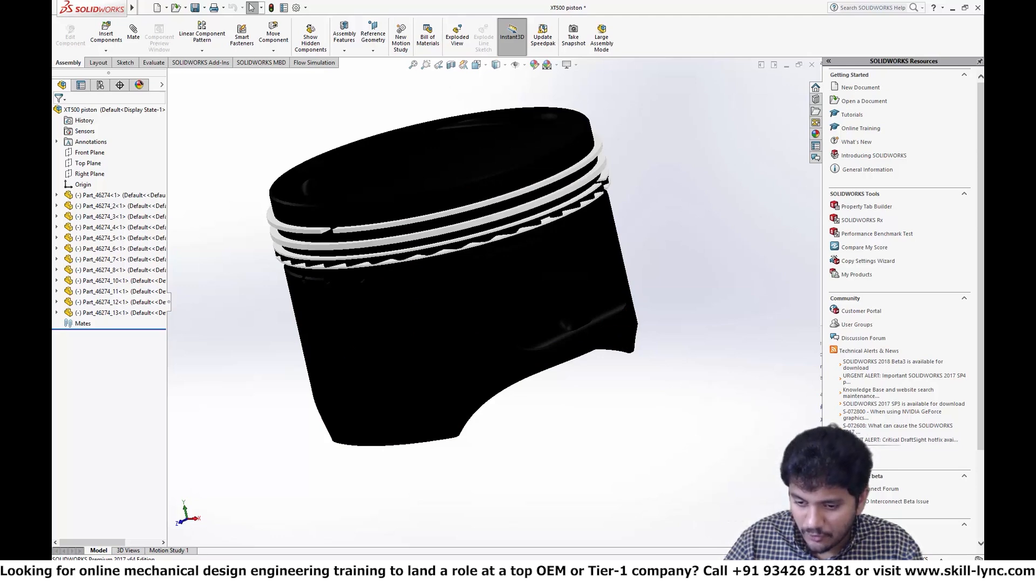
# Step: Switch back to CONVERGE Studio and examine the isolated intersecting triangles from another angle
pyautogui.hotkey('alt', 'Tab')
pyautogui.scroll(-3, 548, 275)
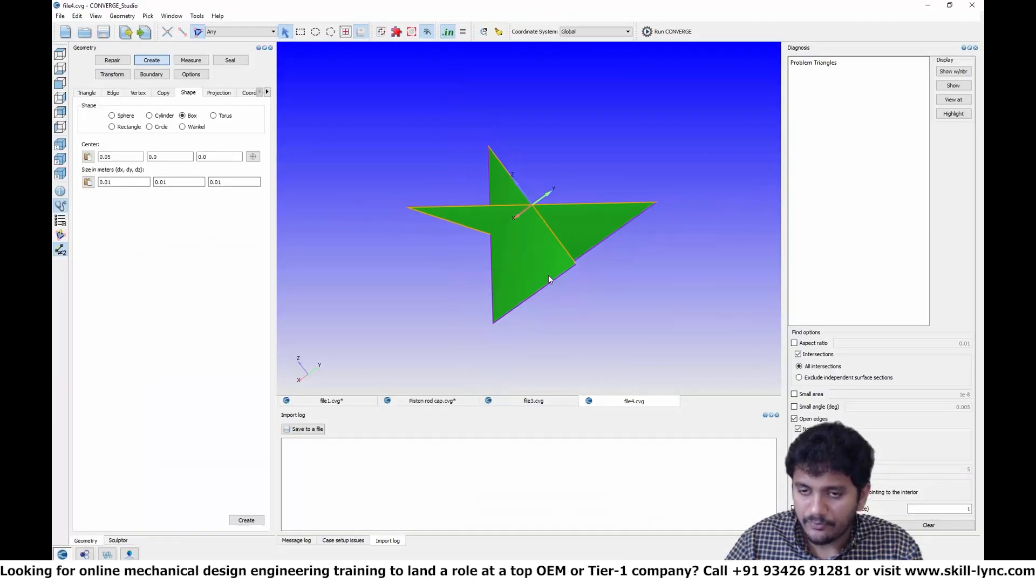
pyautogui.moveTo(548, 274); pyautogui.dragTo(599, 273)
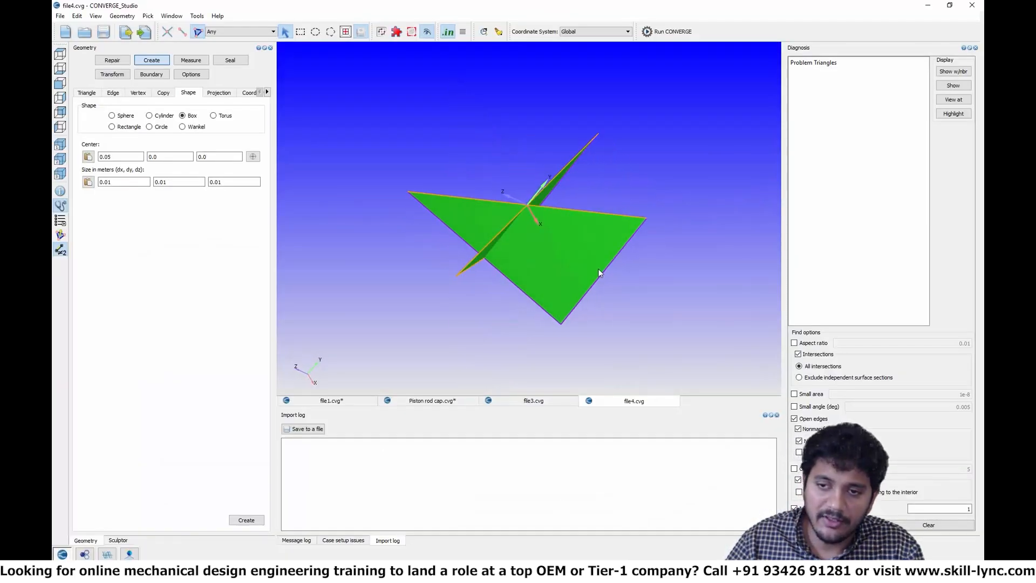
# Step: Delete the two isolated intersecting triangles from the surface with the Repair tool's Triangle deletion type
pyautogui.scroll(-4, 572, 296)
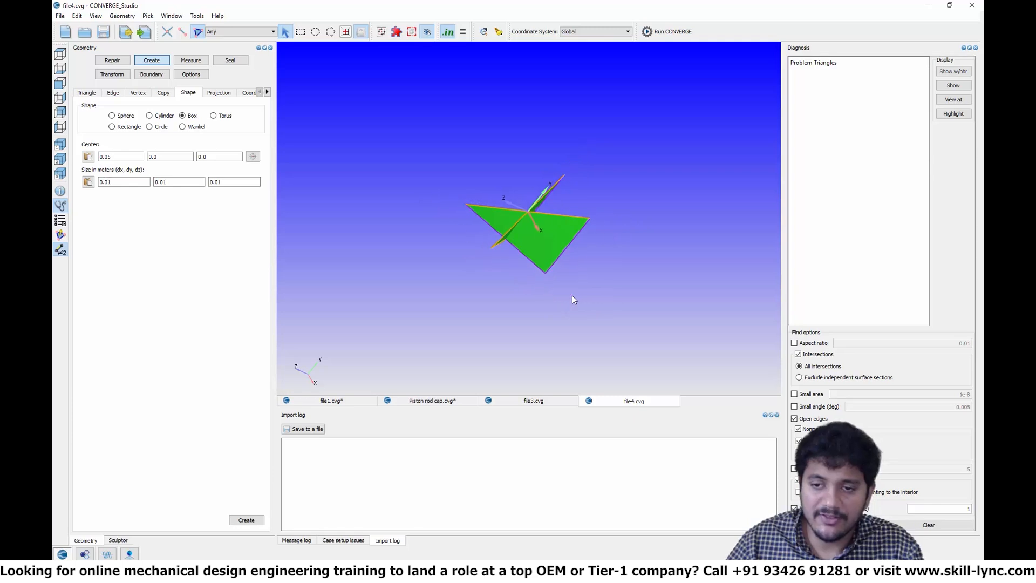
pyautogui.scroll(2, 530, 260)
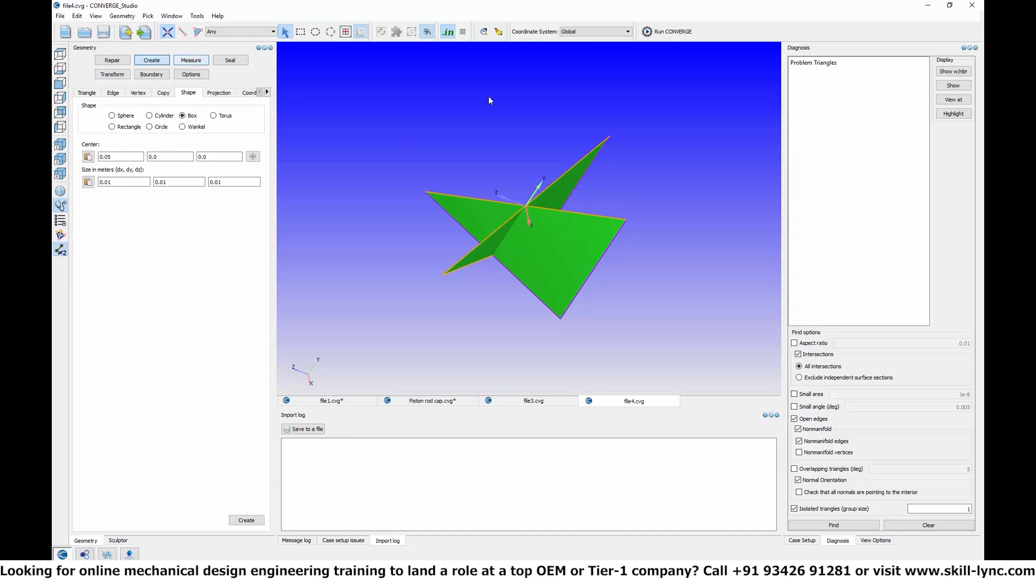
pyautogui.press('t')
pyautogui.click(562, 186)
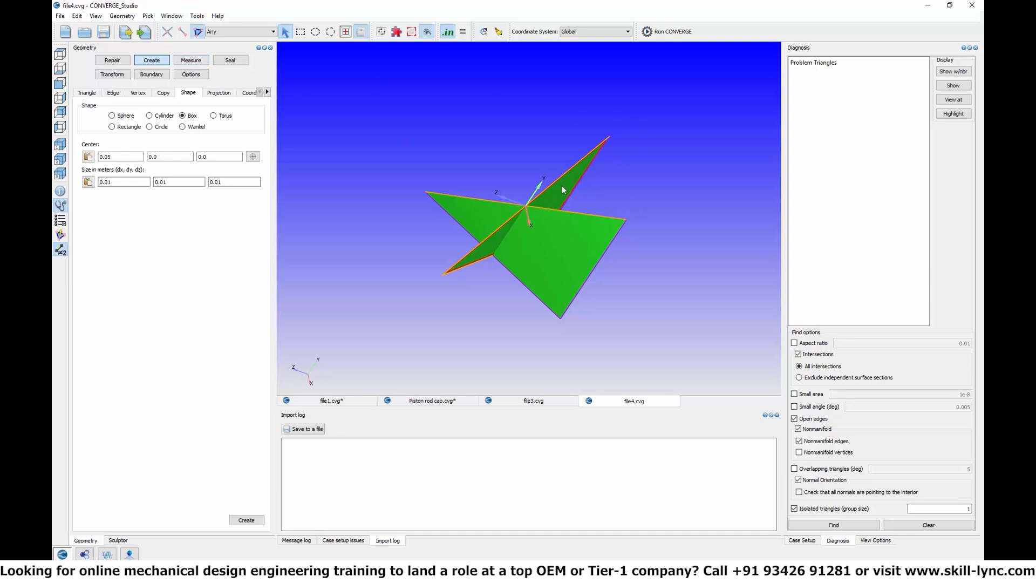
pyautogui.click(563, 253)
pyautogui.click(114, 60)
pyautogui.click(88, 92)
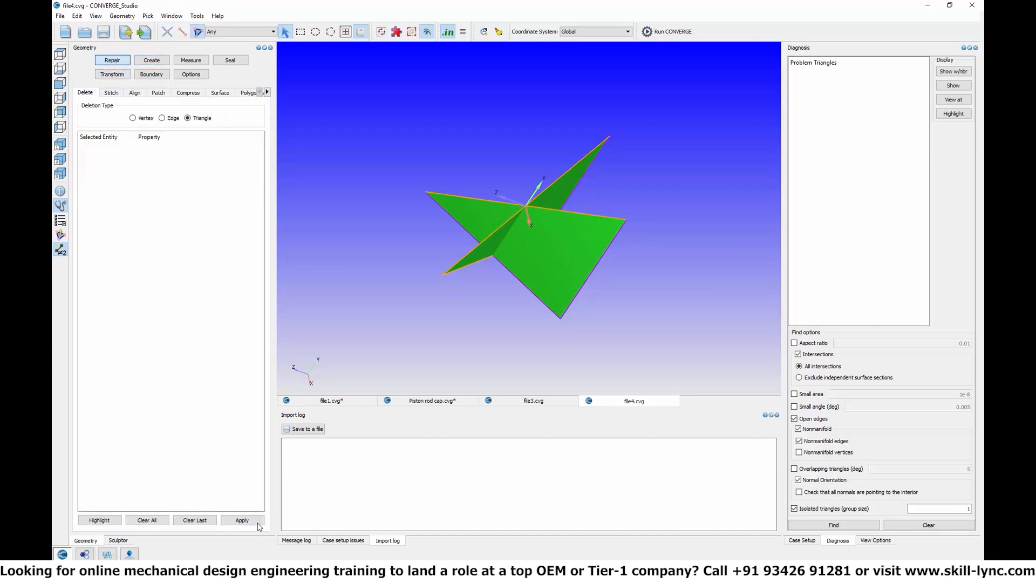
pyautogui.click(574, 253)
pyautogui.click(564, 206)
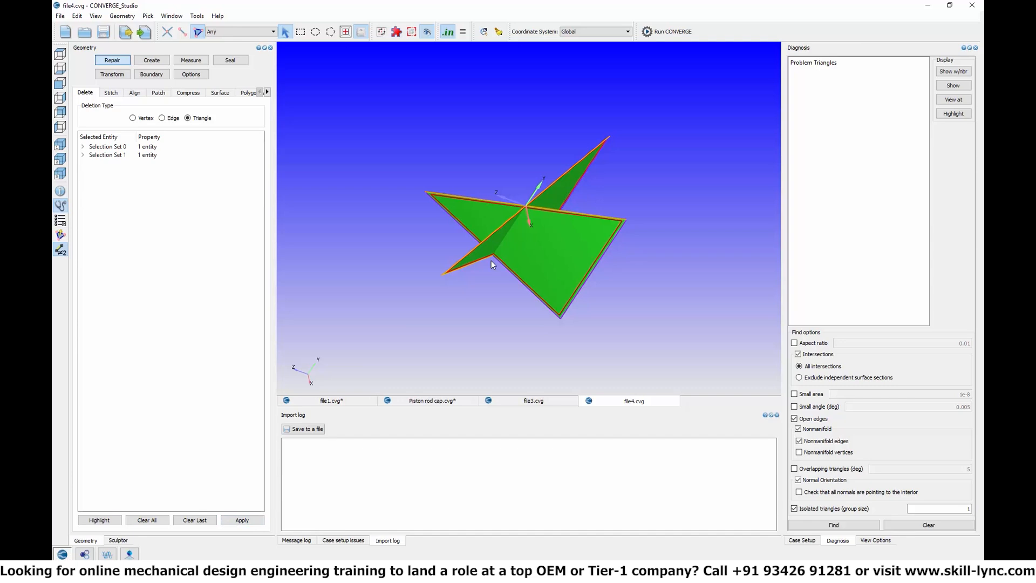
pyautogui.click(243, 520)
# Step: Show the rest of the box again and run the surface diagnosis on it
pyautogui.rightClick(444, 287)
pyautogui.click(444, 292)
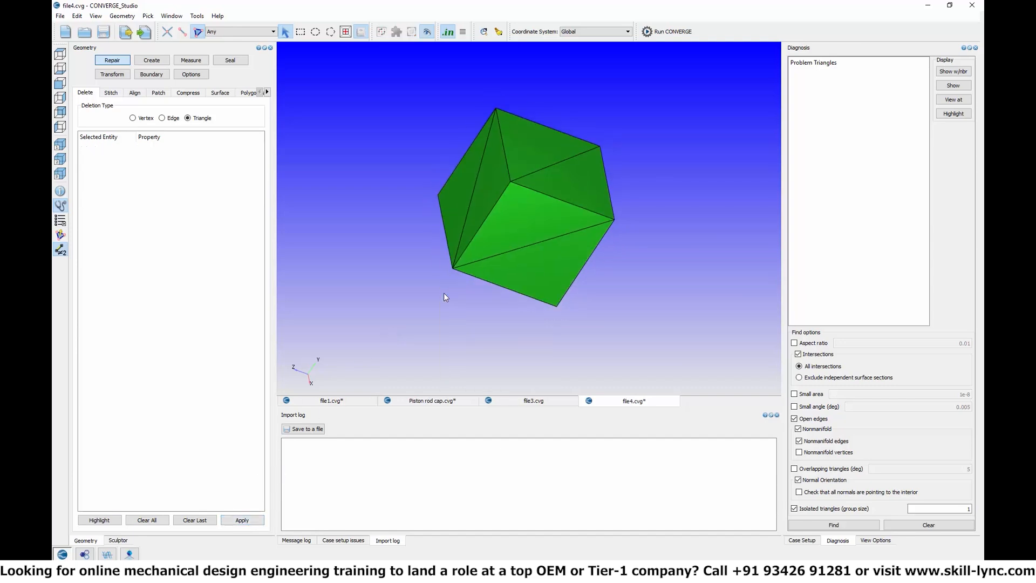
pyautogui.click(848, 526)
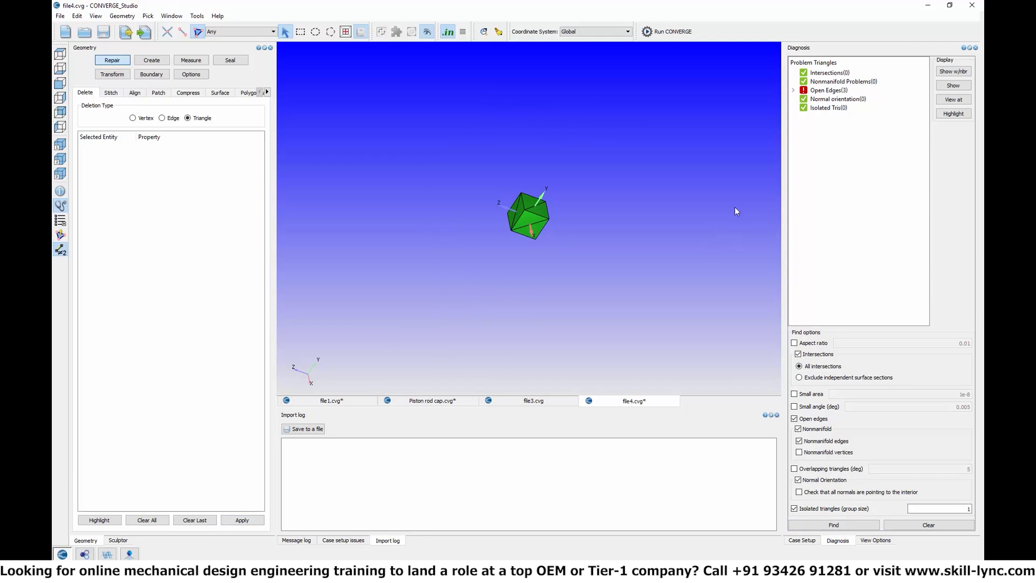
# Step: Undo the deletion of the intersecting triangles and rerun the surface diagnosis
pyautogui.scroll(4, 484, 273)
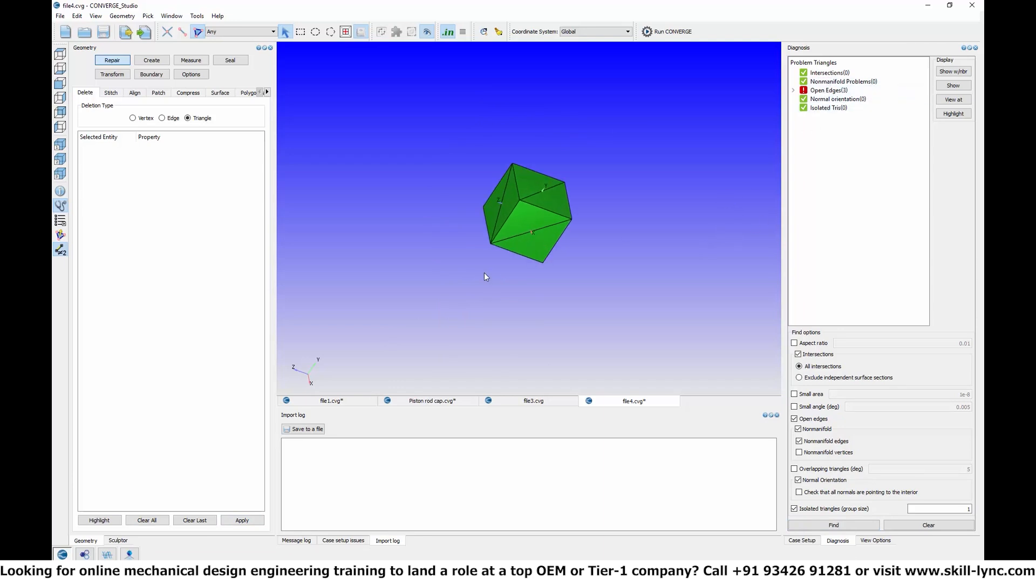
pyautogui.scroll(3, 500, 270)
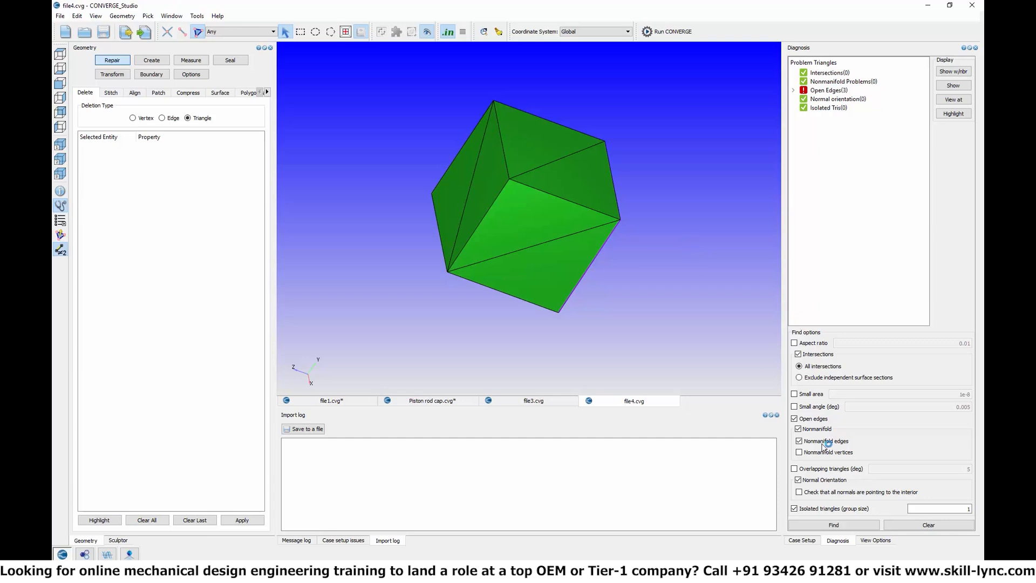
pyautogui.click(833, 524)
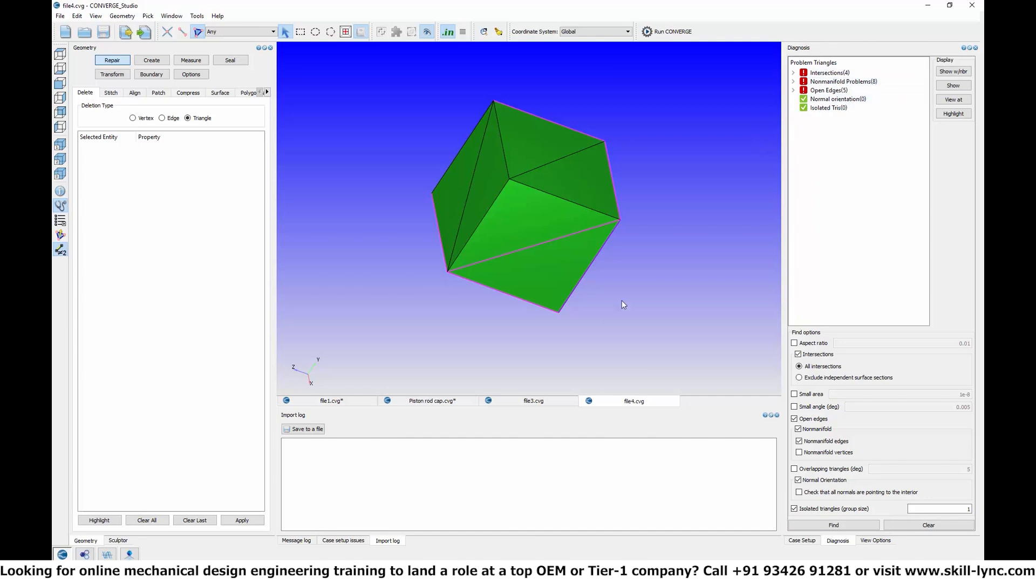
# Step: Hide the two triangles of the box's front face to reach the intersecting triangles inside
pyautogui.moveTo(622, 300); pyautogui.dragTo(598, 290)
pyautogui.scroll(3, 577, 264)
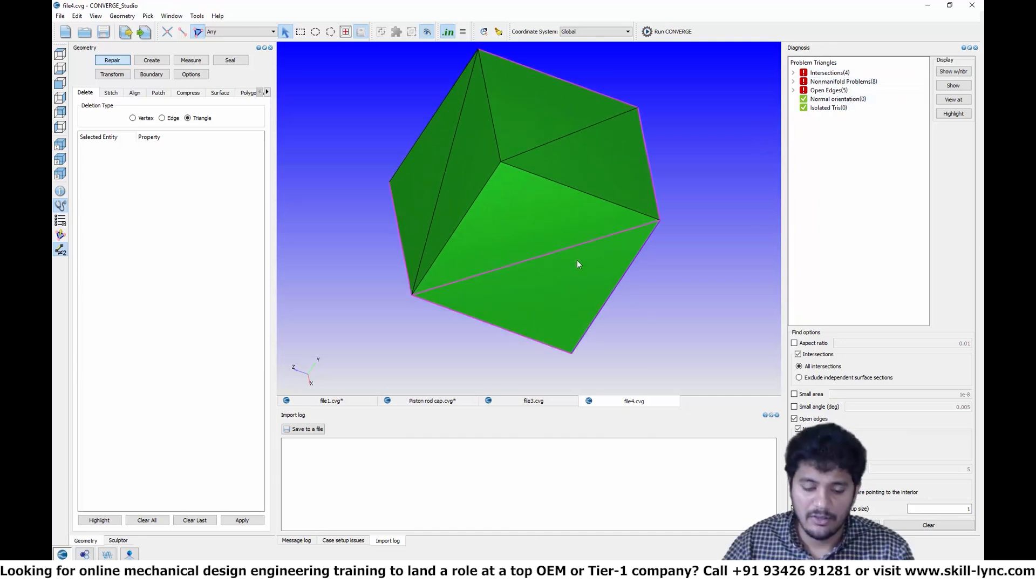
pyautogui.click(547, 242)
pyautogui.click(554, 280)
pyautogui.press('Delete')
# Step: Delete the two intersecting diagonal triangles inside the box and update the surface diagnosis
pyautogui.moveTo(560, 290); pyautogui.dragTo(593, 232)
pyautogui.click(593, 231)
pyautogui.click(559, 203)
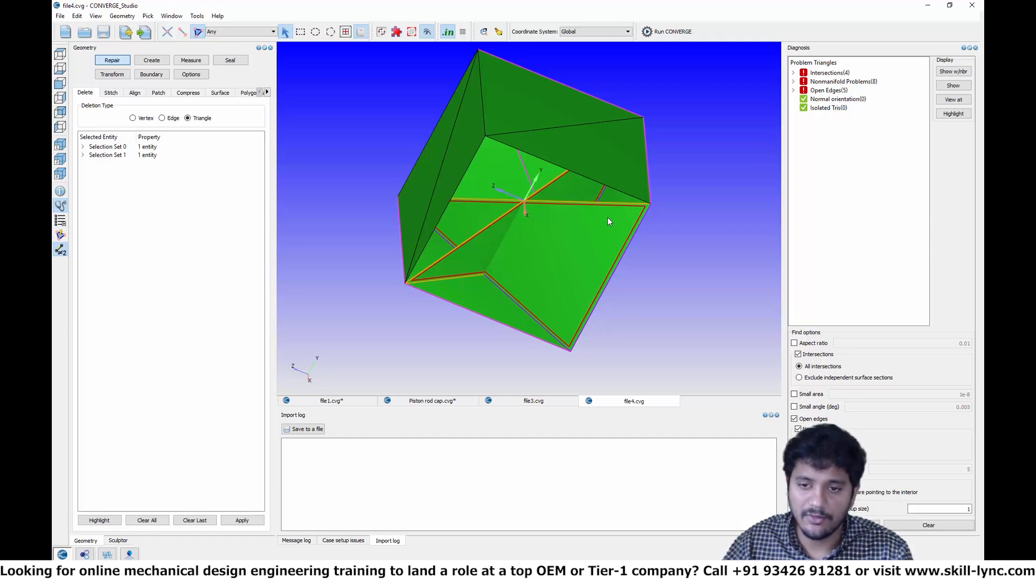
pyautogui.press('Delete')
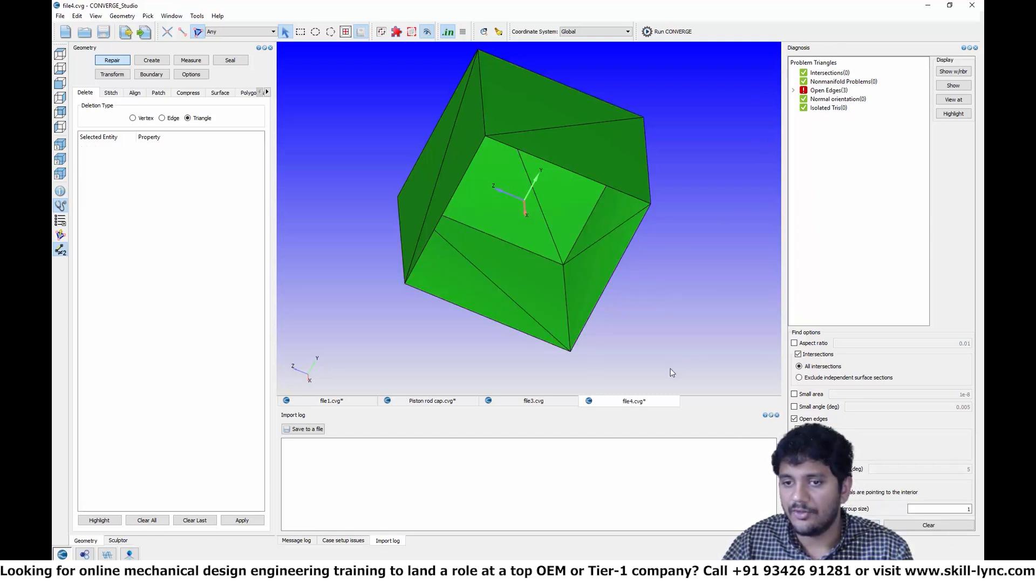
# Step: Show the hidden face triangles again and examine the box from different angles
pyautogui.scroll(-2, 672, 372)
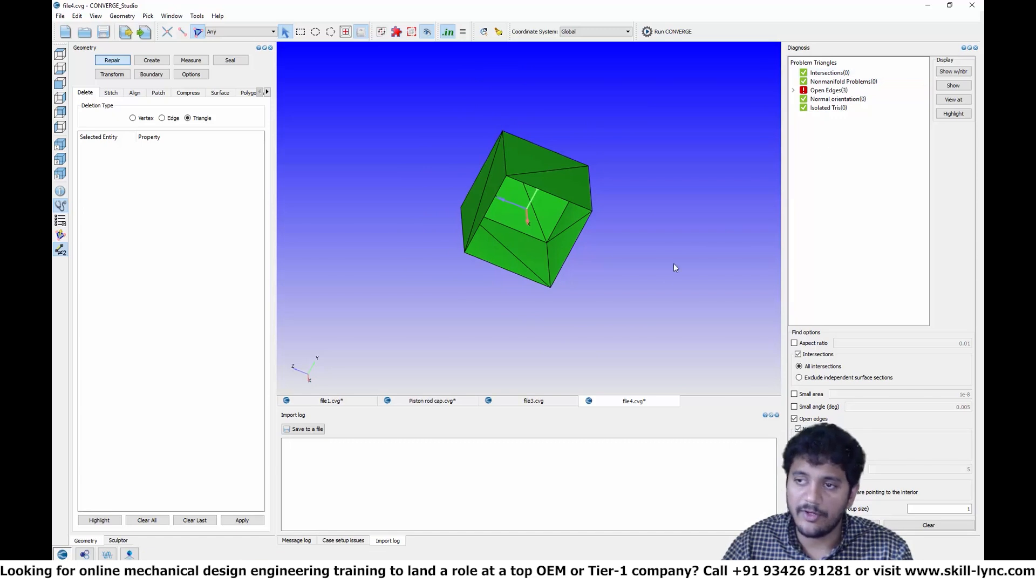
pyautogui.moveTo(668, 291); pyautogui.dragTo(618, 189, button='middle')
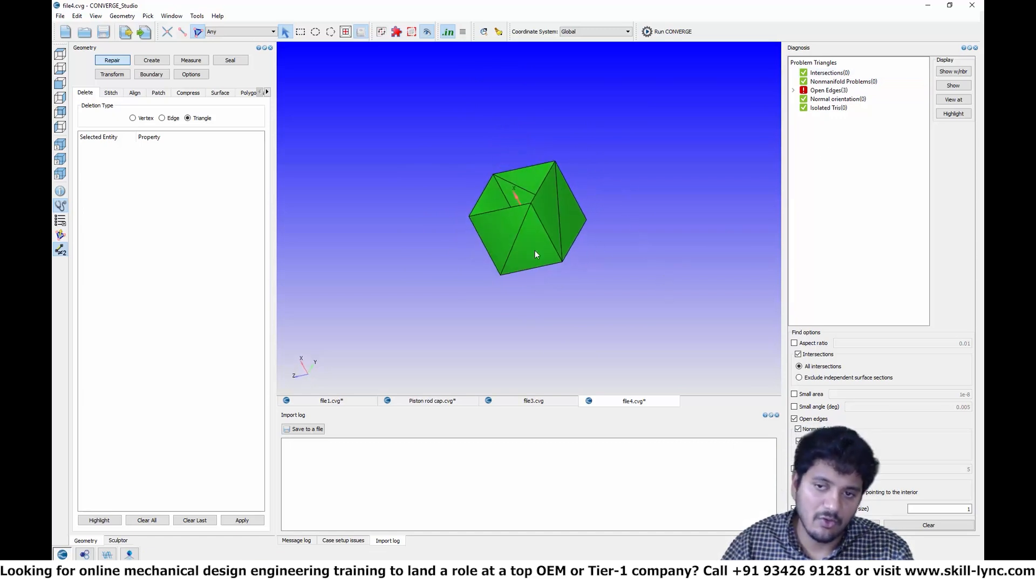
pyautogui.rightClick(619, 177)
pyautogui.click(636, 184)
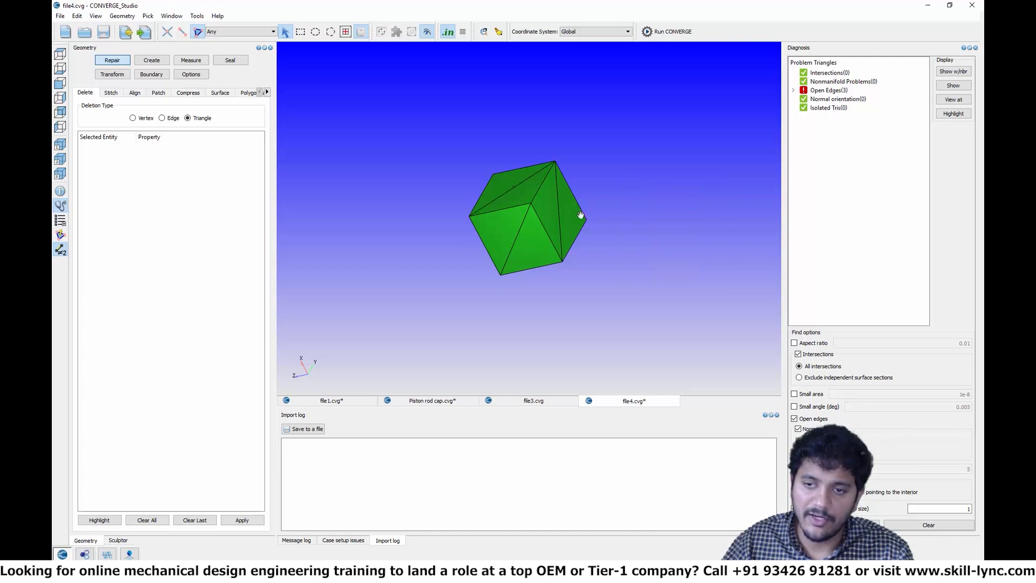
pyautogui.moveTo(581, 215); pyautogui.dragTo(574, 247, button='middle')
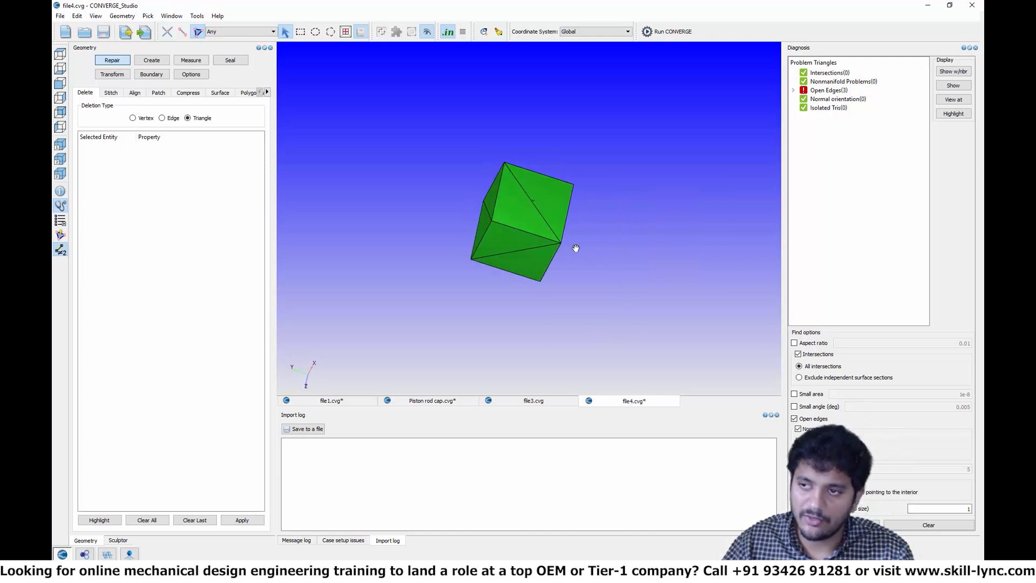
# Step: Isolate the triangles reported under Open Edges and examine them from another angle
pyautogui.click(824, 91)
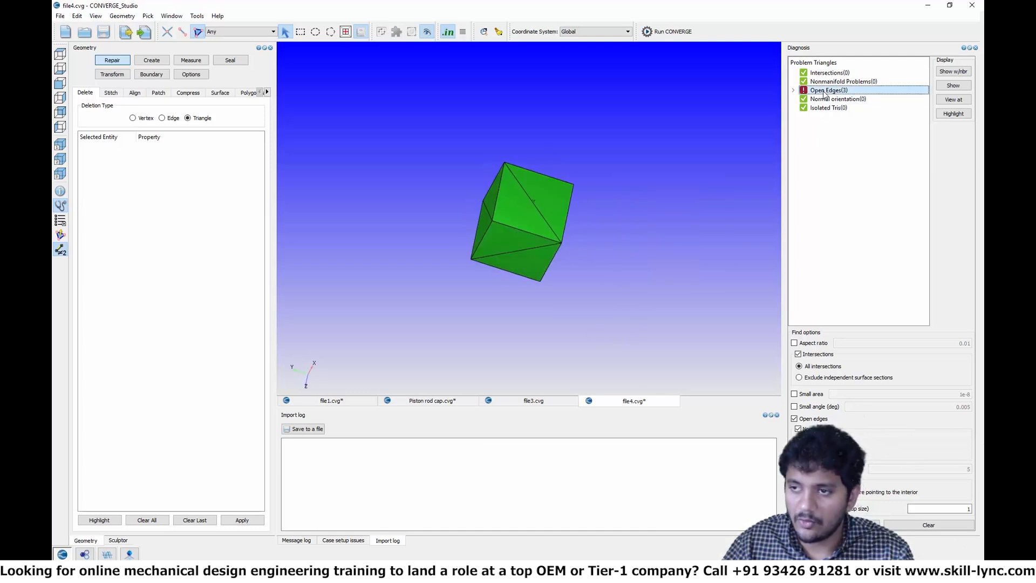
pyautogui.click(953, 87)
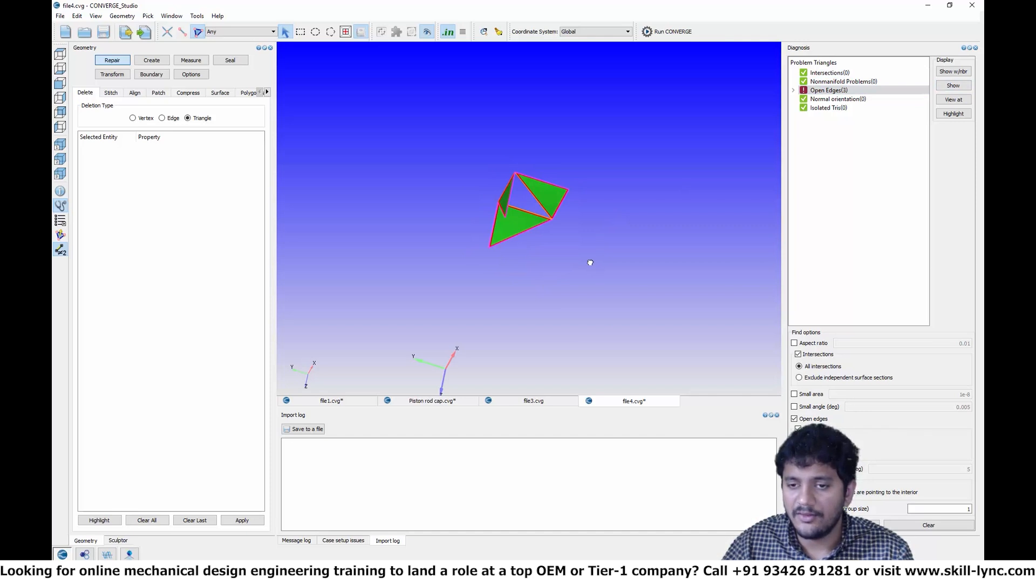
pyautogui.moveTo(591, 262); pyautogui.dragTo(581, 183, button='middle')
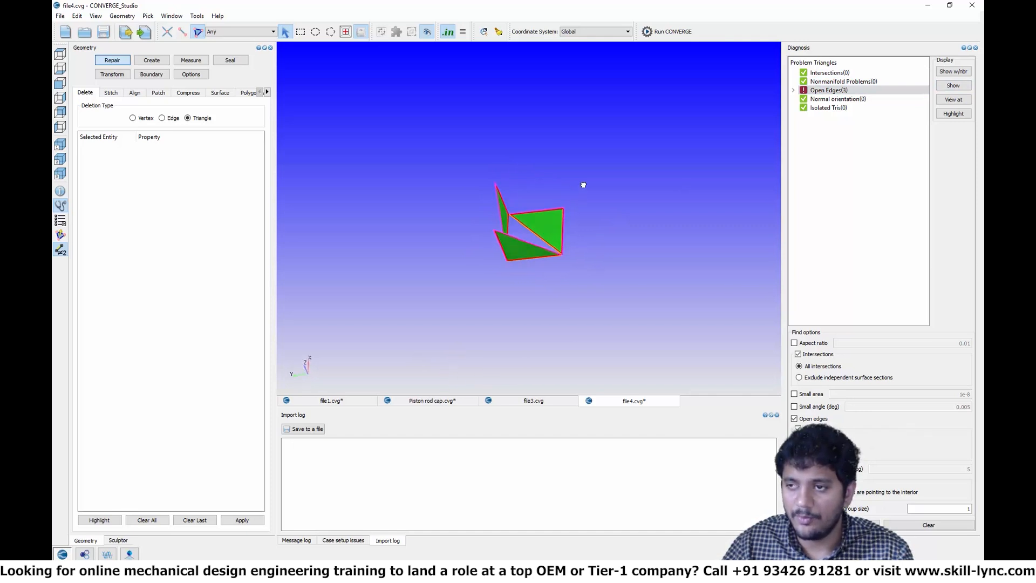
# Step: Bring back the full box and inspect the triangular opening bounded by the open edges
pyautogui.rightClick(652, 164)
pyautogui.click(654, 172)
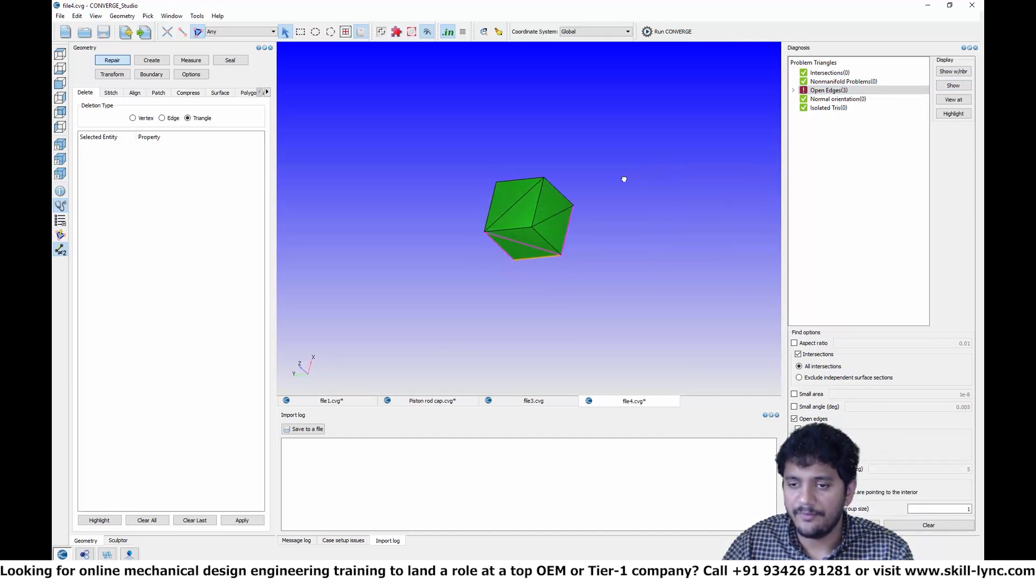
pyautogui.moveTo(625, 179); pyautogui.dragTo(568, 155, button='middle')
pyautogui.scroll(8, 561, 237)
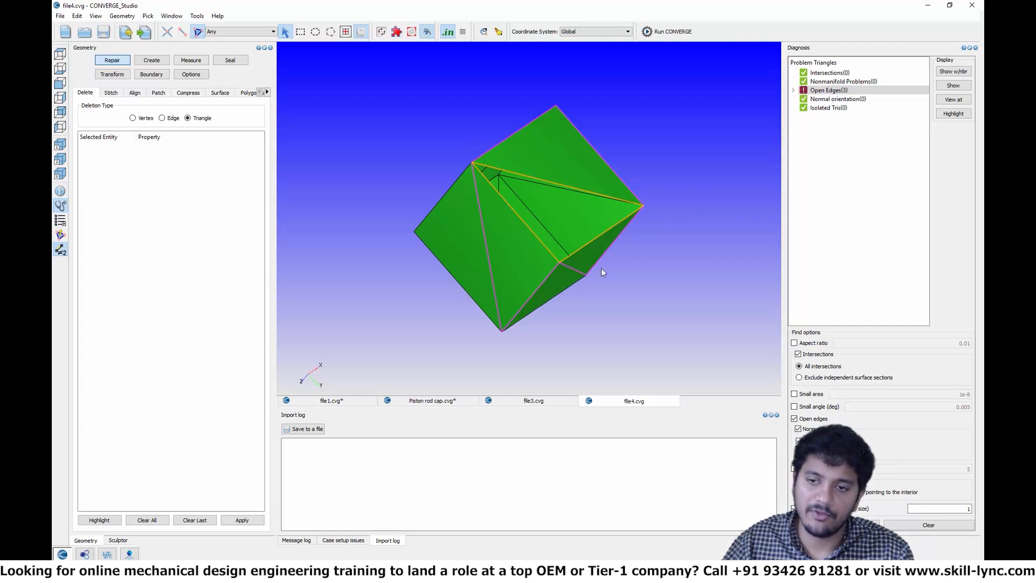
pyautogui.moveTo(616, 146); pyautogui.dragTo(609, 220, button='middle')
pyautogui.scroll(3, 594, 229)
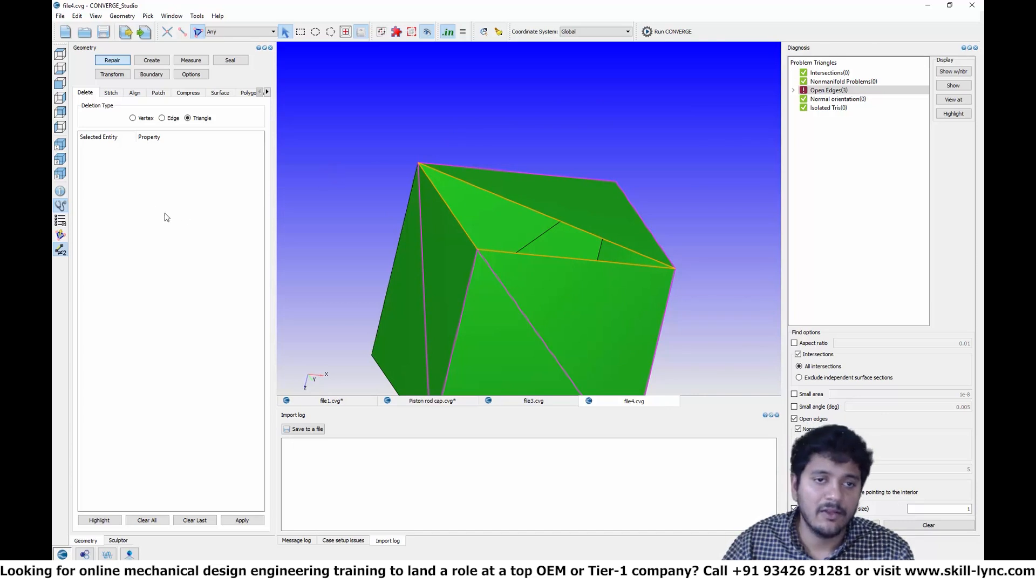
# Step: Create a triangle from the opening's three corner vertices to close the hole in the box
pyautogui.click(151, 60)
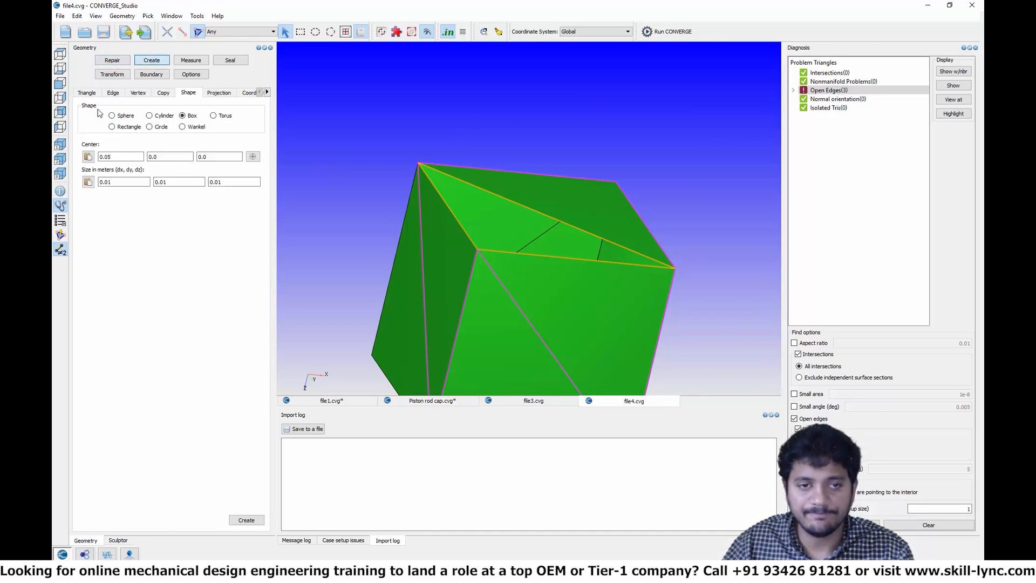
pyautogui.click(88, 93)
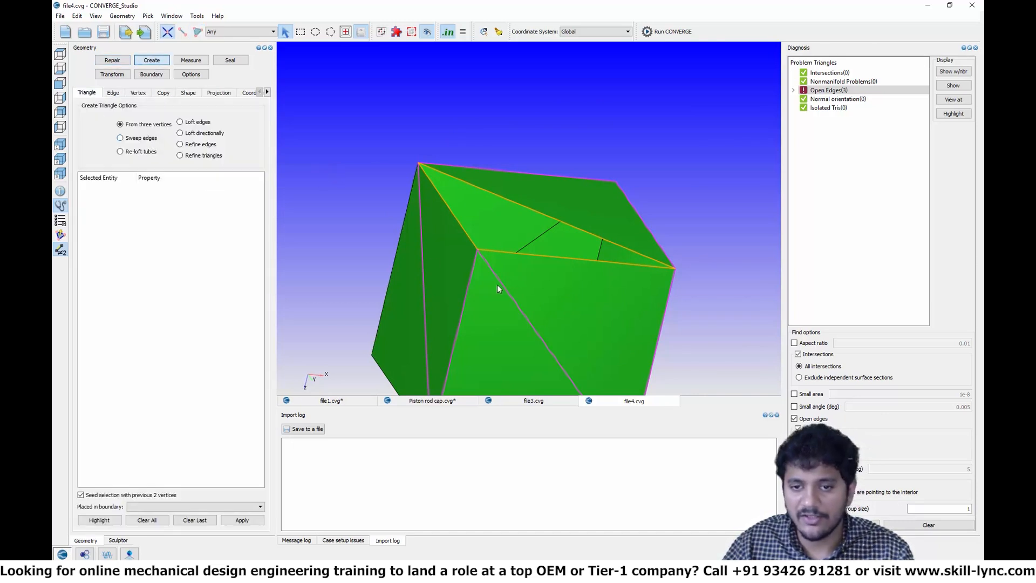
pyautogui.click(477, 250)
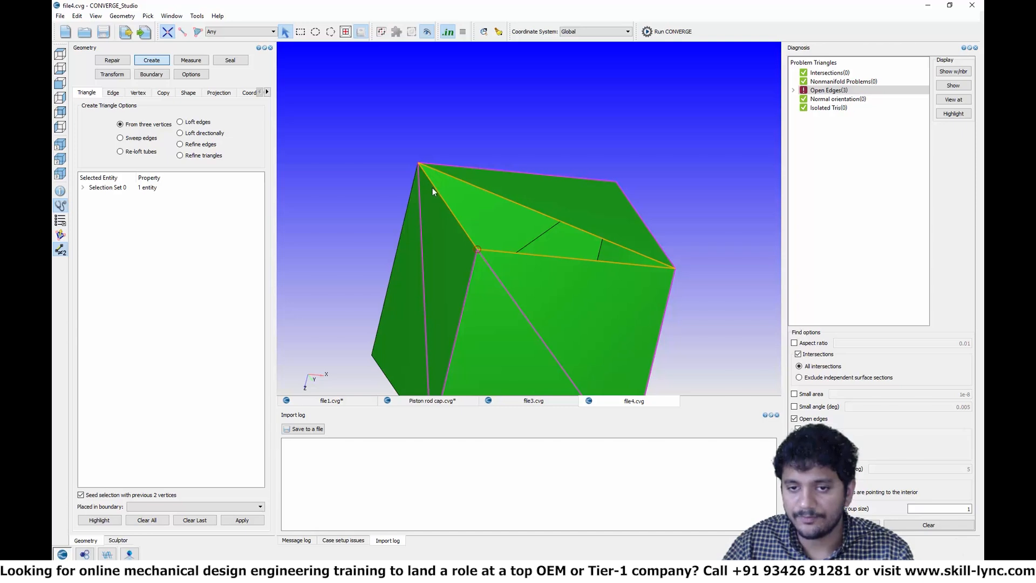
pyautogui.click(420, 165)
pyautogui.click(675, 269)
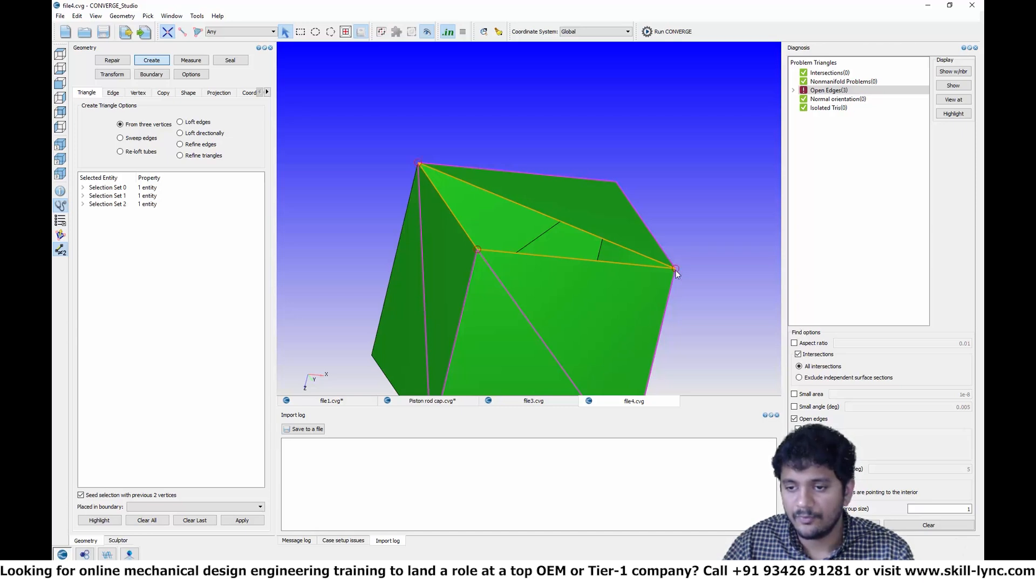
pyautogui.click(236, 520)
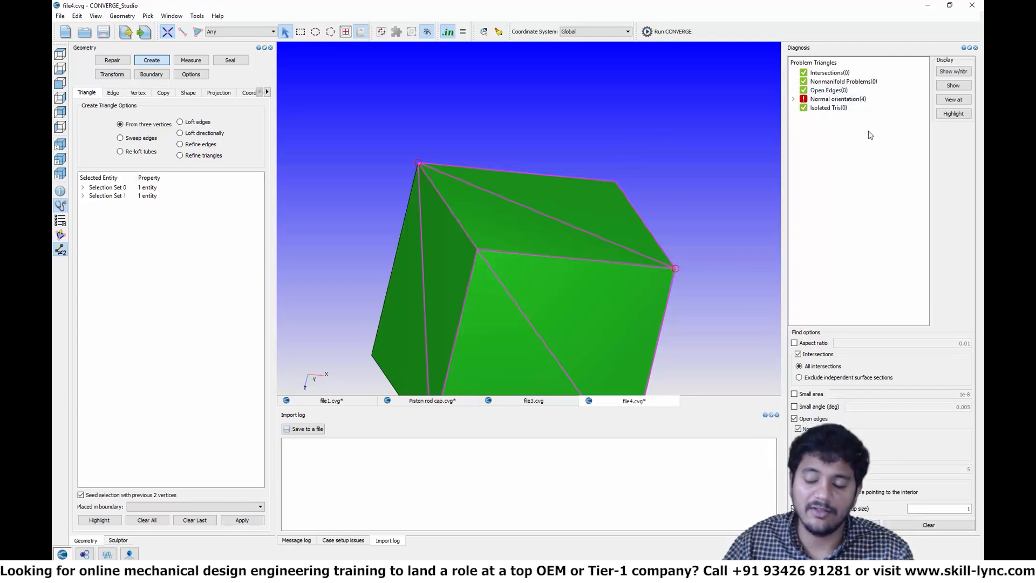
# Step: Clear the diagnosis results and undo the triangle created over the opening
pyautogui.click(929, 525)
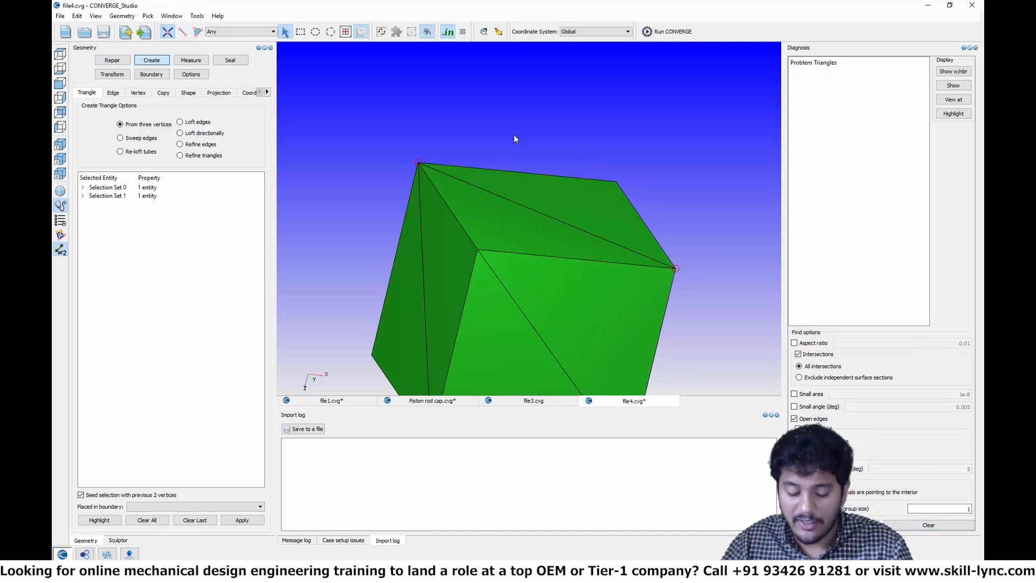
pyautogui.click(515, 221)
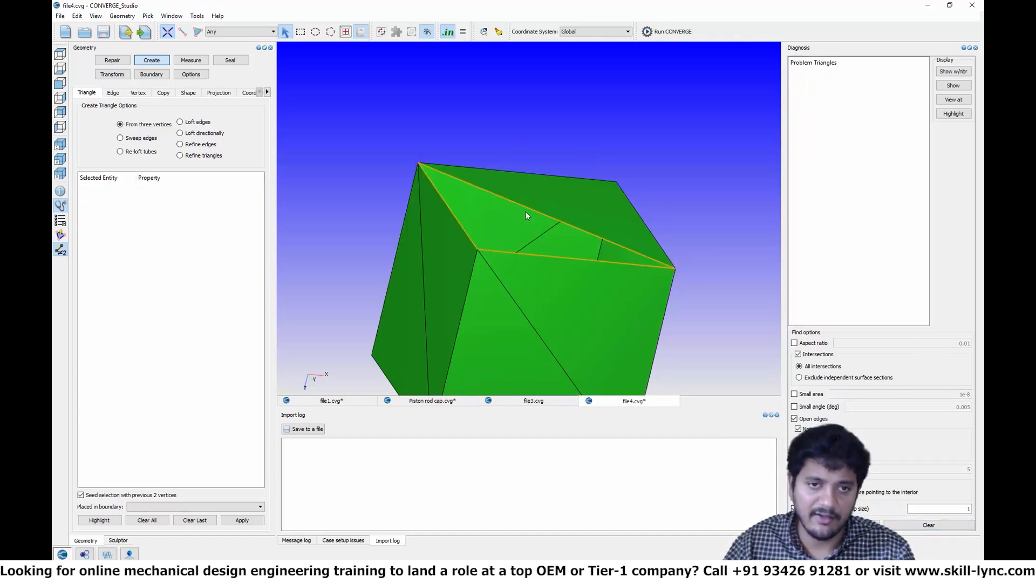
# Step: Patch the triangular opening with the Free edge loop option, using one of its open edges
pyautogui.click(123, 62)
pyautogui.click(157, 93)
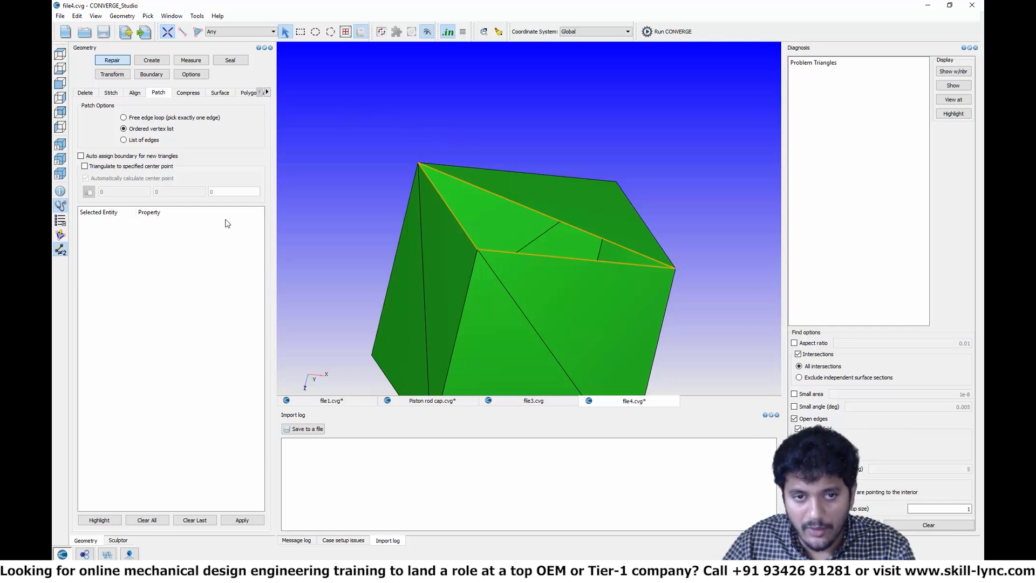
pyautogui.click(140, 119)
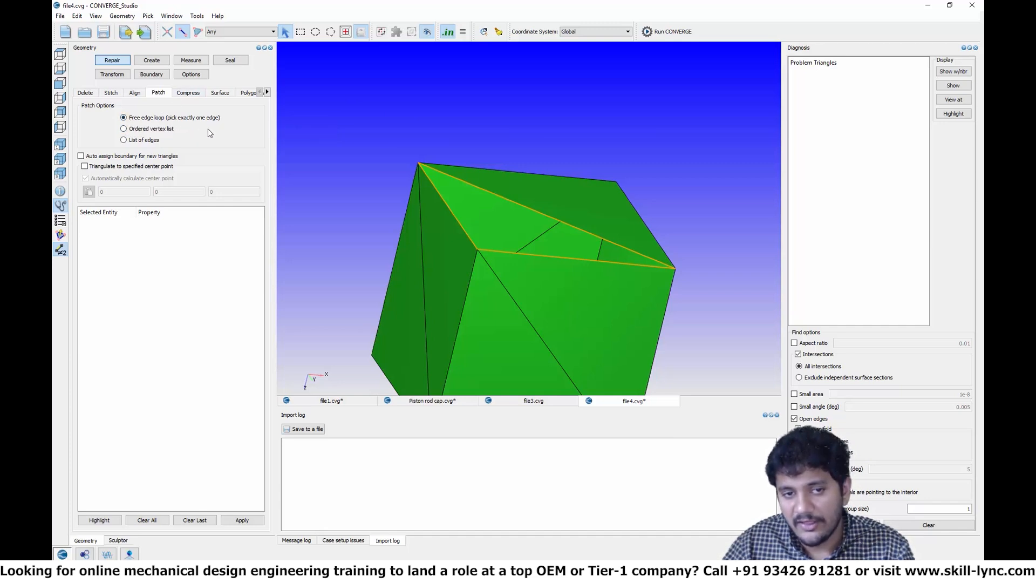
pyautogui.click(447, 206)
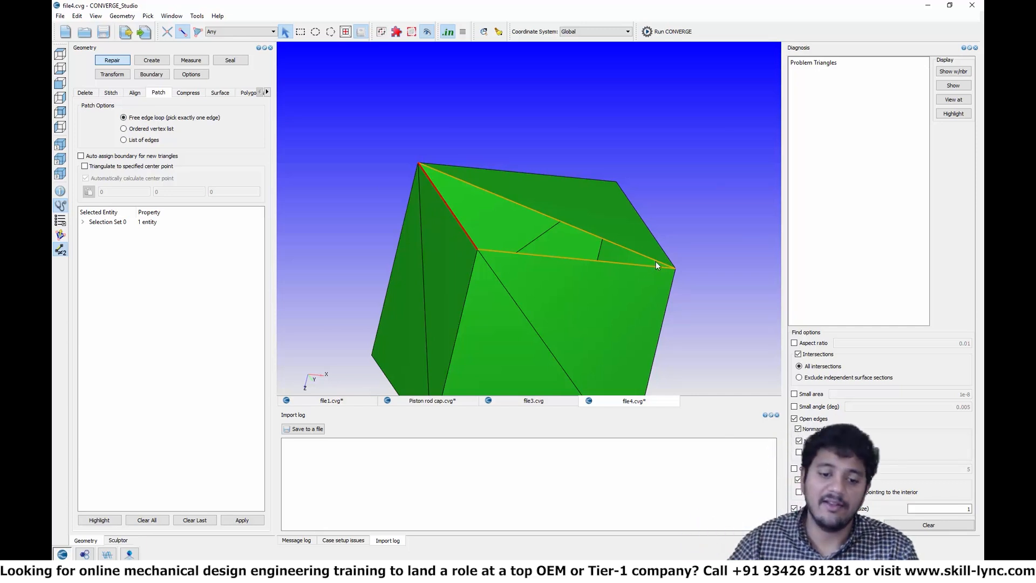
pyautogui.click(243, 519)
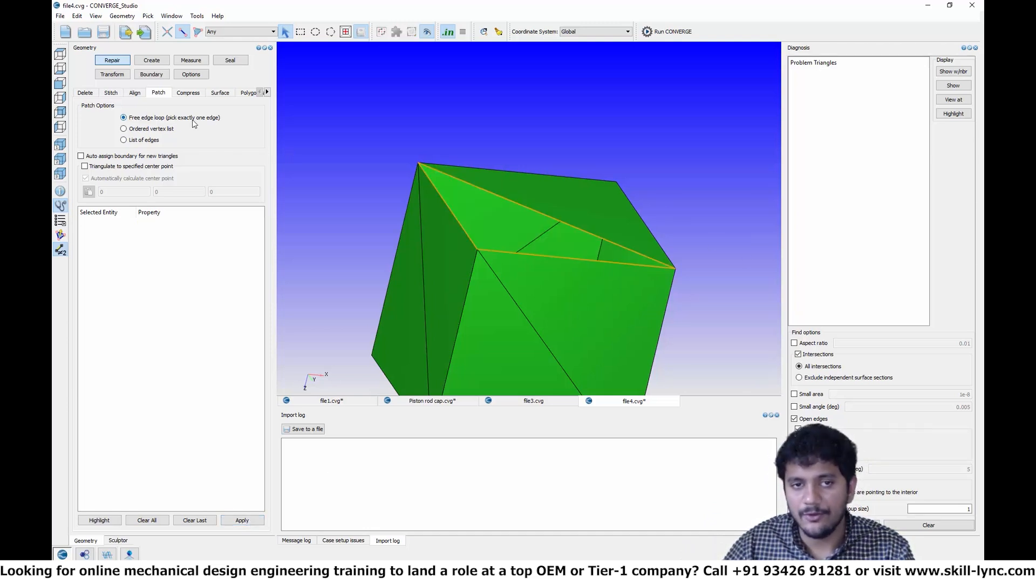
# Step: Select the open edges around the triangular opening with the By Open Edge filter and patch them as a free edge loop
pyautogui.click(244, 33)
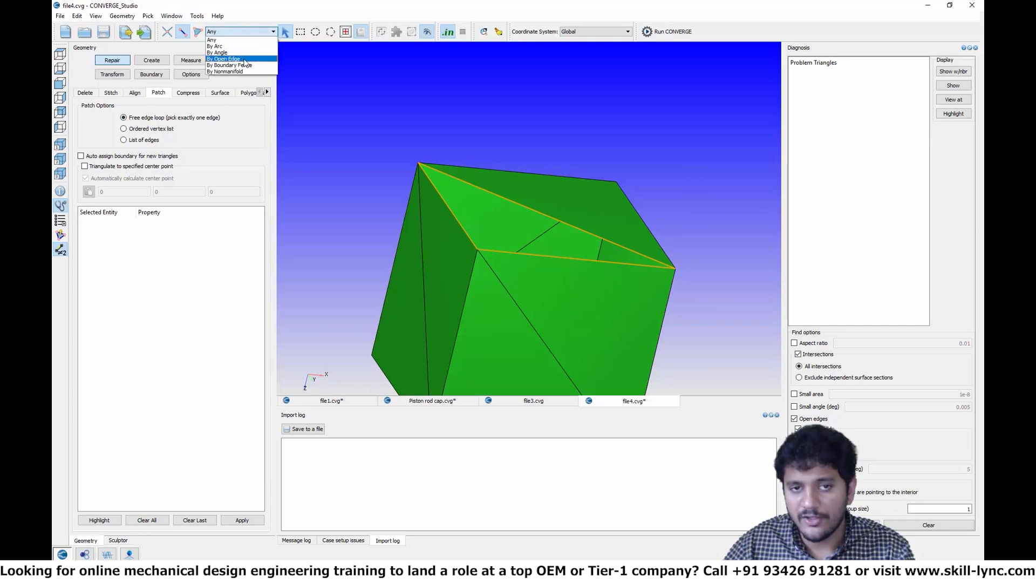
pyautogui.click(235, 59)
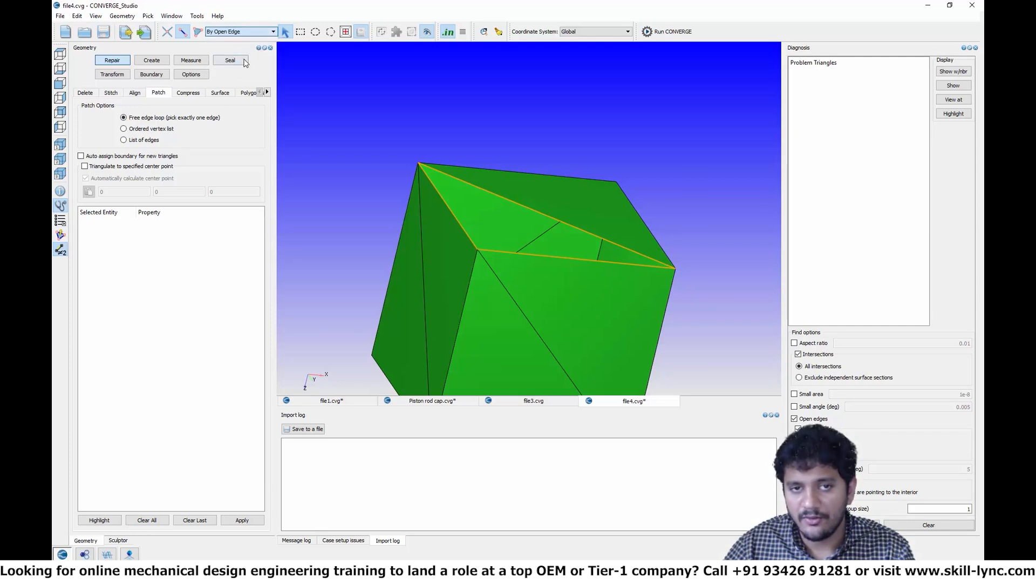
pyautogui.click(462, 184)
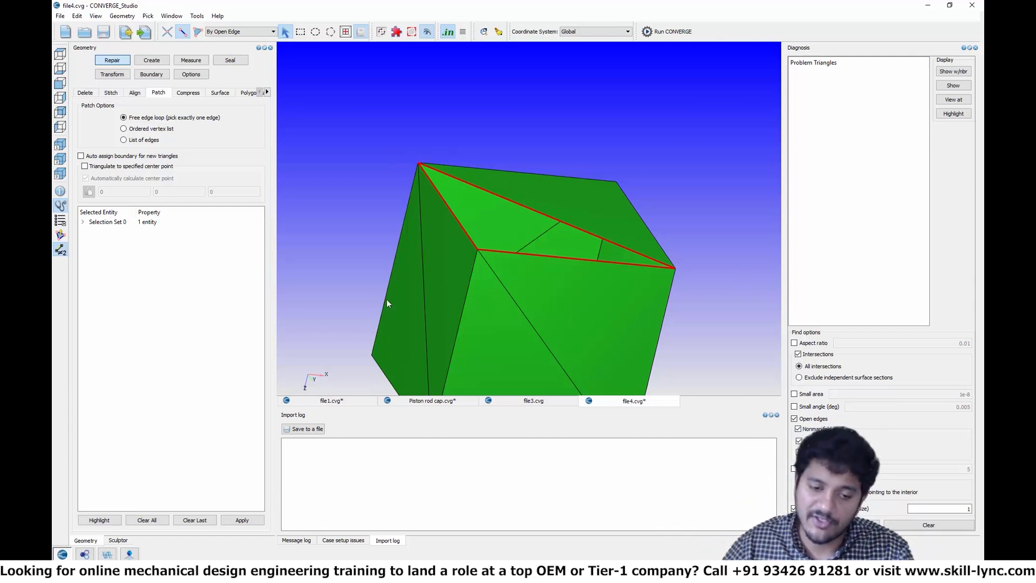
pyautogui.click(251, 522)
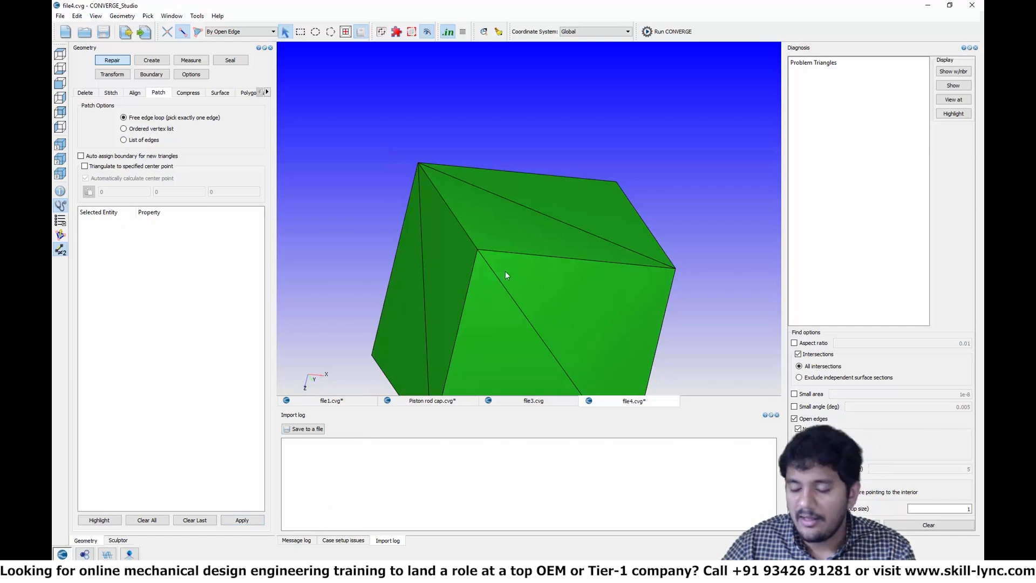
# Step: Run the surface diagnosis on the patched box, and undo the patch over the opening
pyautogui.click(835, 525)
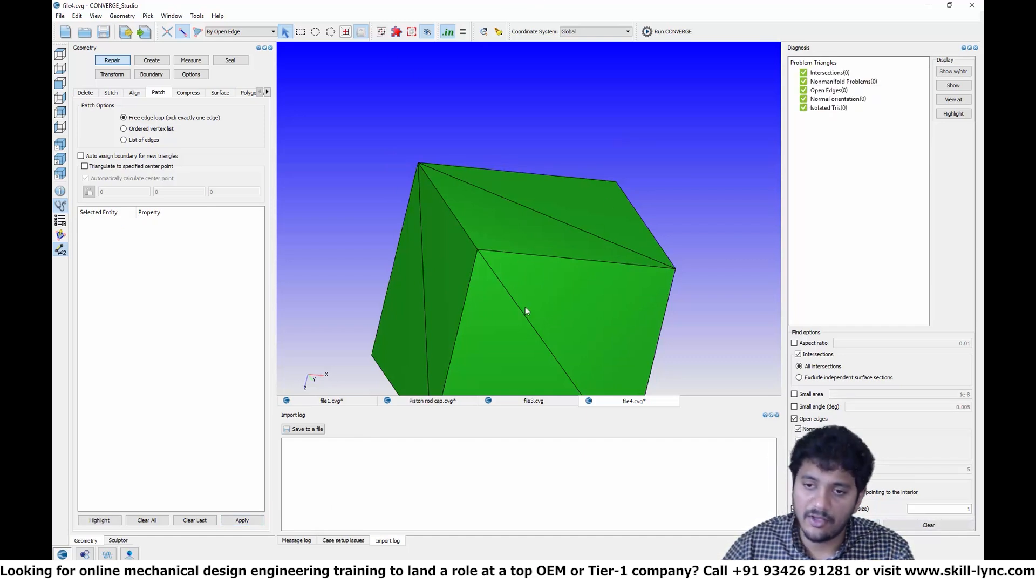
pyautogui.click(520, 231)
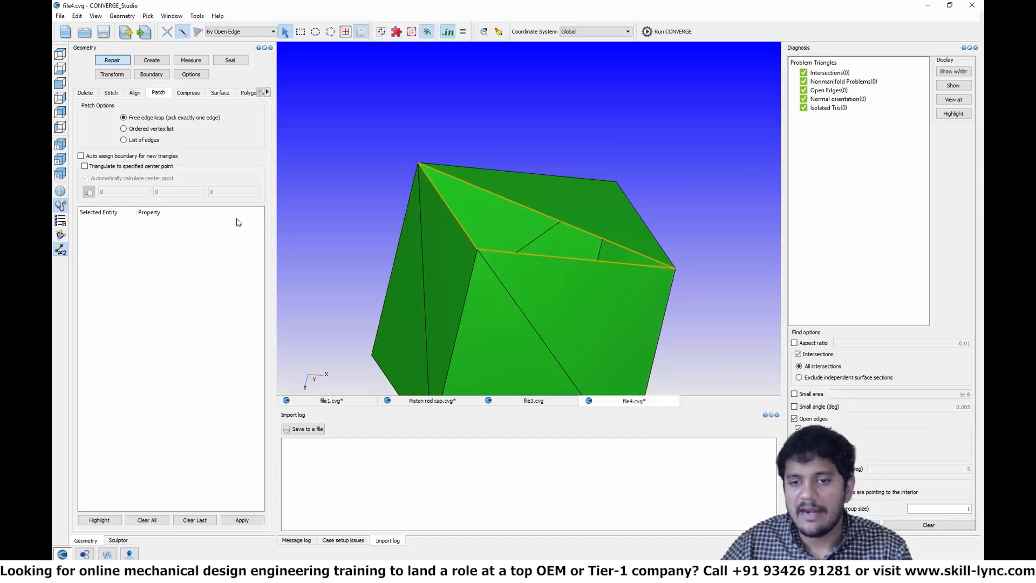
# Step: Create a triangle over the opening from three vertices: the front corner, the far corner of its short edge, and the remaining corner
pyautogui.click(150, 62)
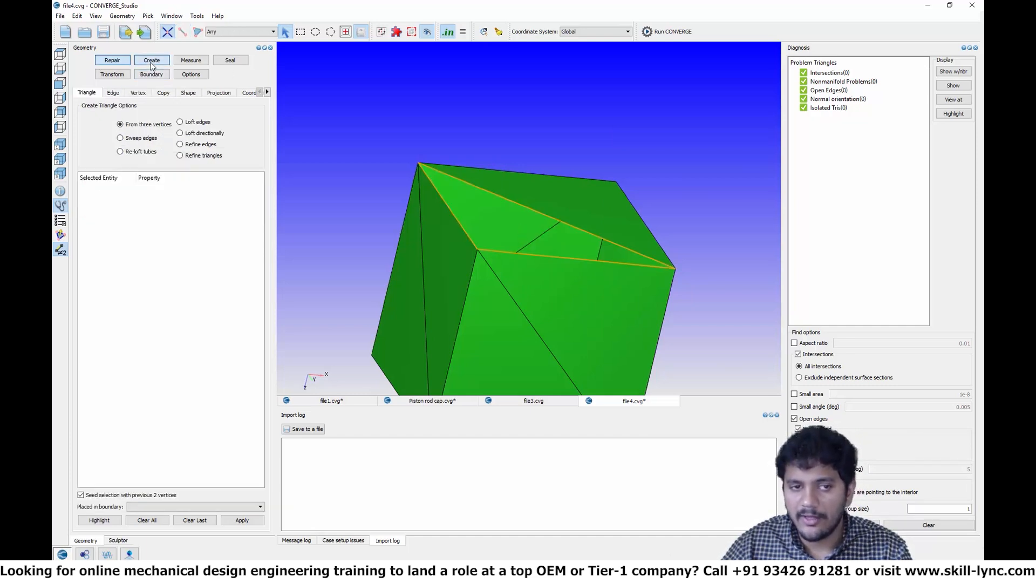
pyautogui.click(477, 251)
pyautogui.click(424, 164)
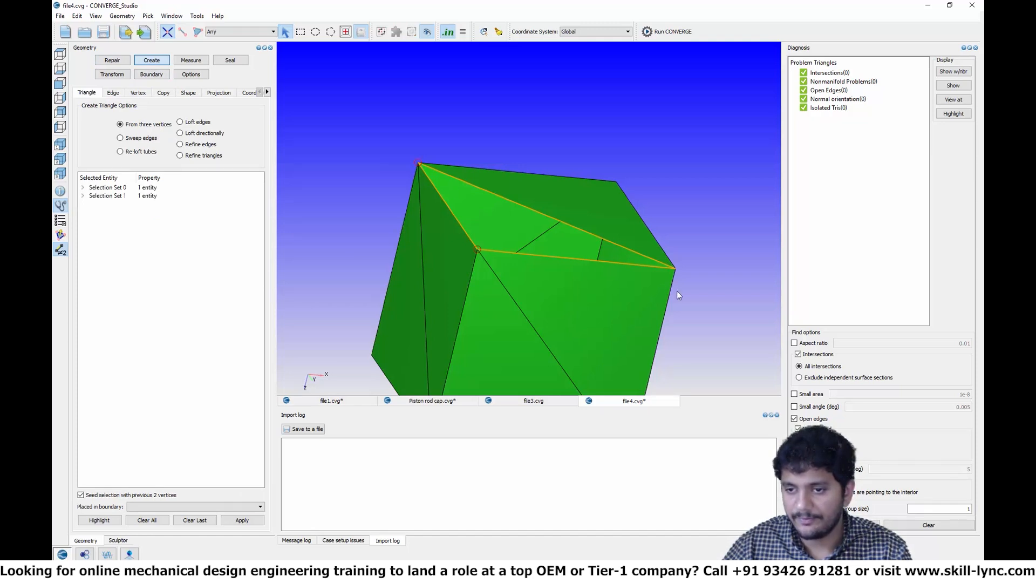
pyautogui.click(674, 269)
pyautogui.click(242, 520)
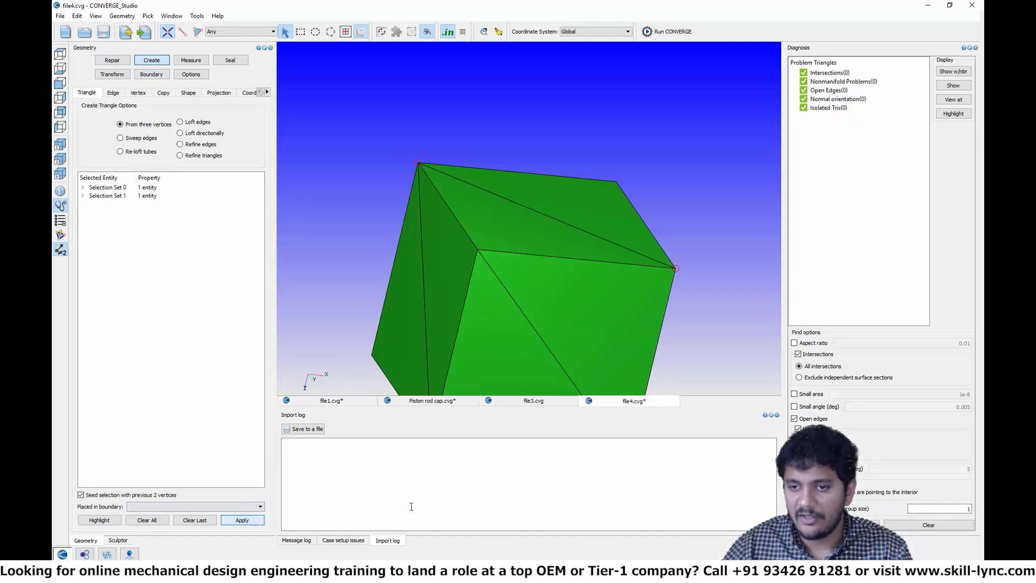
# Step: Rerun the surface diagnosis and display the normal arrows to examine the triangle directions on the box
pyautogui.click(858, 523)
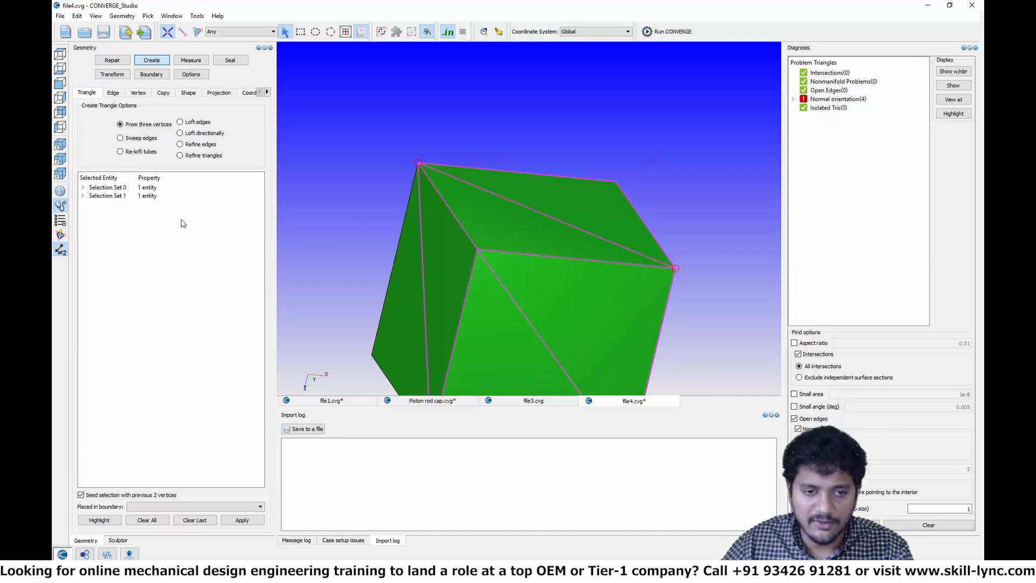
pyautogui.click(60, 234)
pyautogui.scroll(-5, 520, 308)
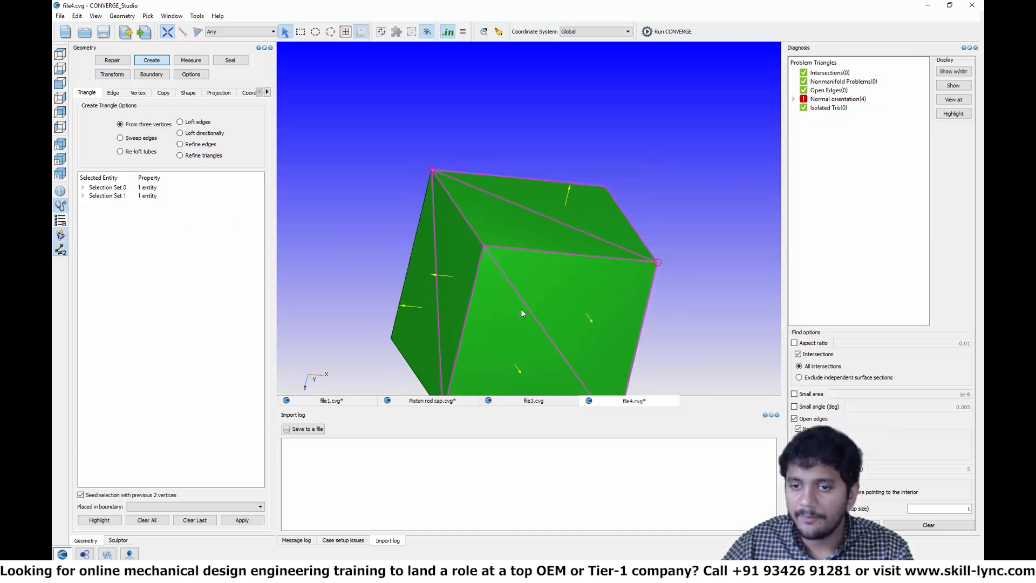
pyautogui.moveTo(507, 199); pyautogui.dragTo(453, 176, button='middle')
pyautogui.scroll(3, 548, 208)
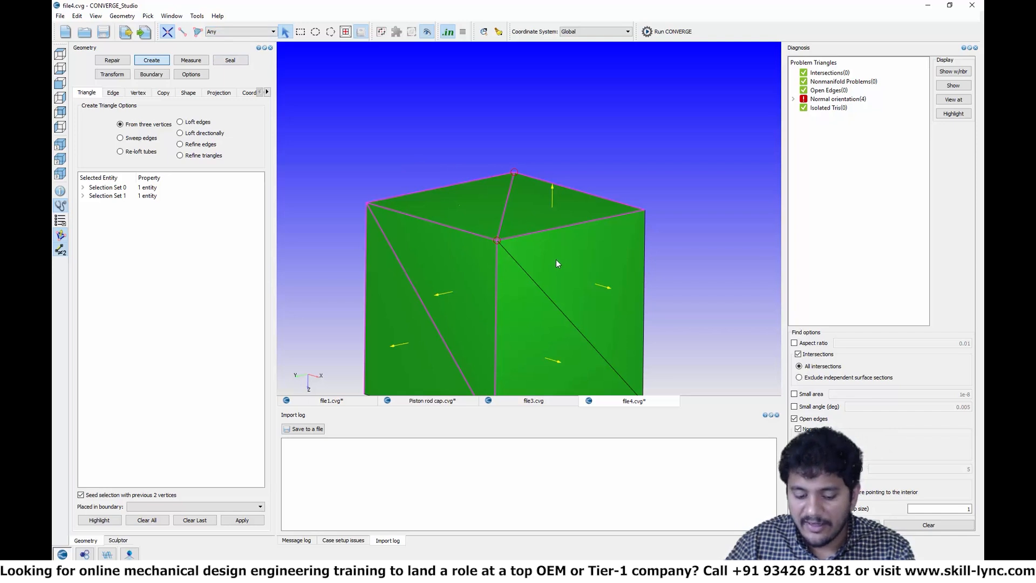
# Step: Hide the two triangles of one side face and examine the normal directions inside the box
pyautogui.click(198, 31)
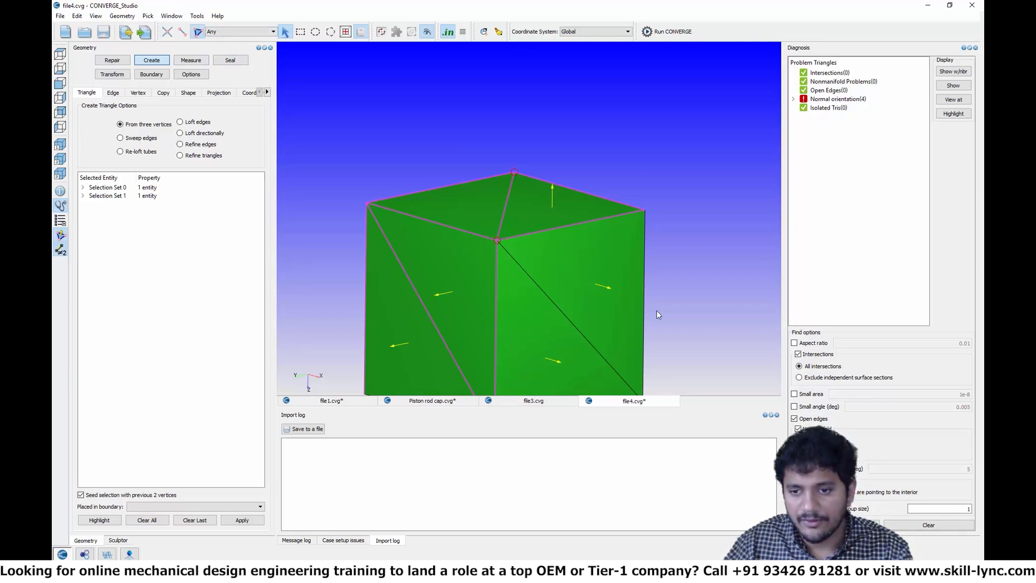
pyautogui.click(582, 314)
pyautogui.click(560, 332)
pyautogui.press('Delete')
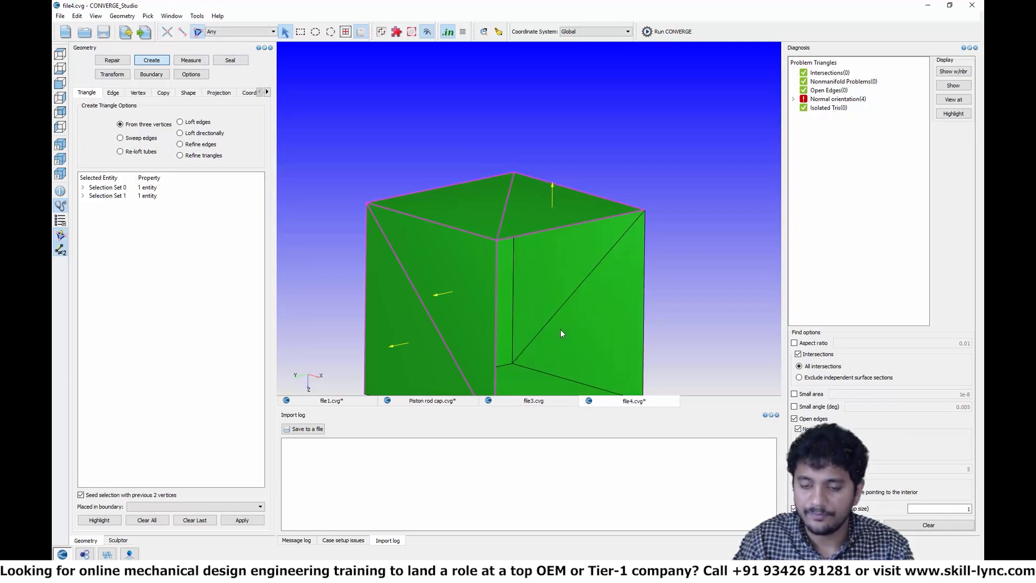
pyautogui.moveTo(650, 258); pyautogui.dragTo(485, 231)
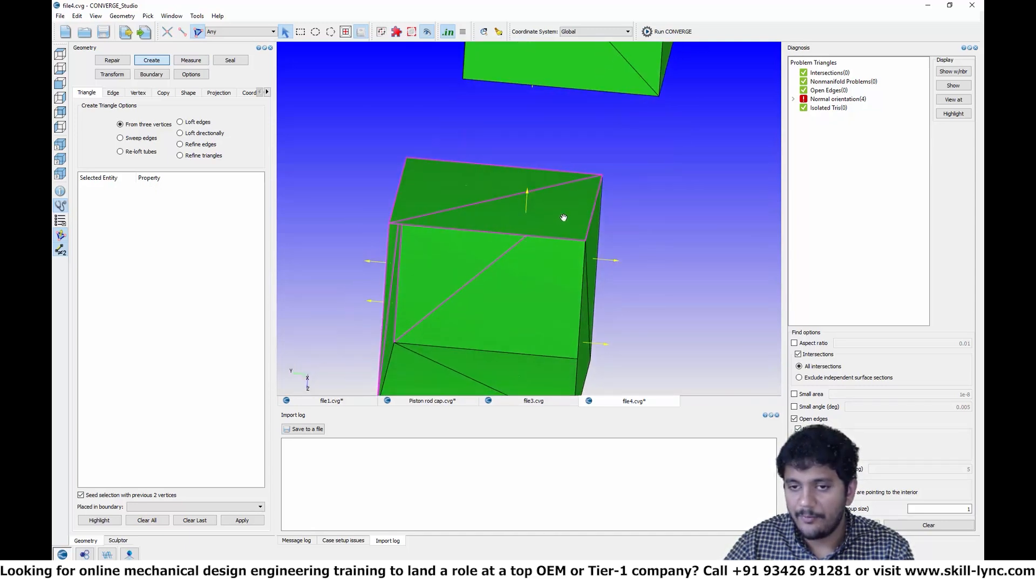
pyautogui.moveTo(562, 217); pyautogui.dragTo(531, 218)
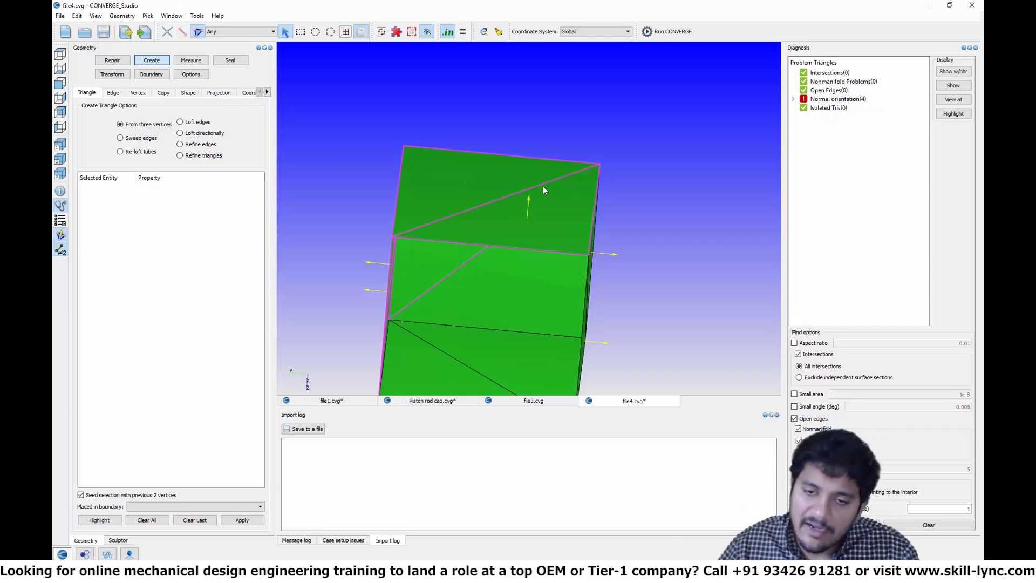
pyautogui.moveTo(546, 181); pyautogui.dragTo(669, 171)
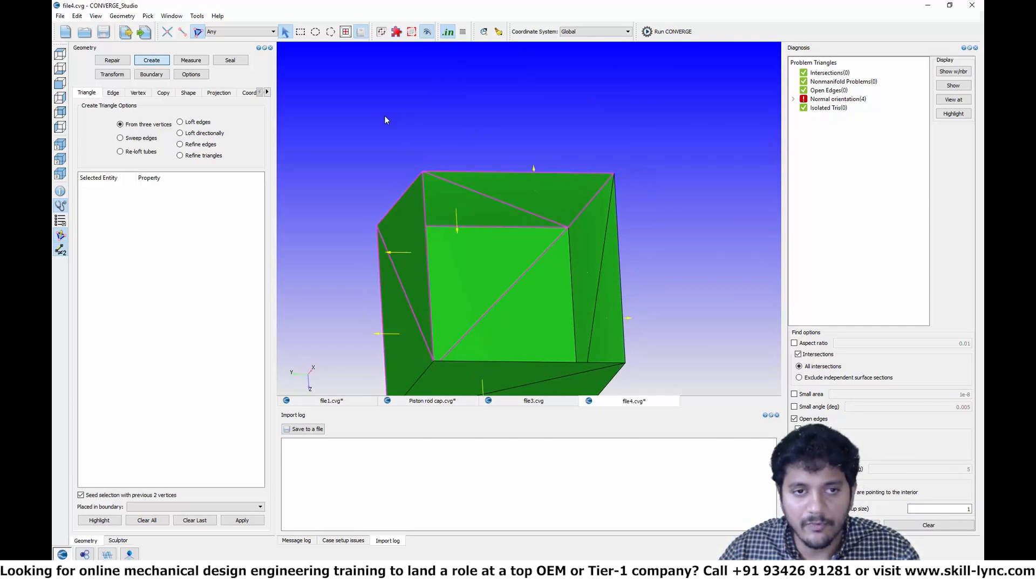
# Step: Flip the box's normals with the Propagate change from a single triangle option, using a triangle on the top face
pyautogui.click(114, 74)
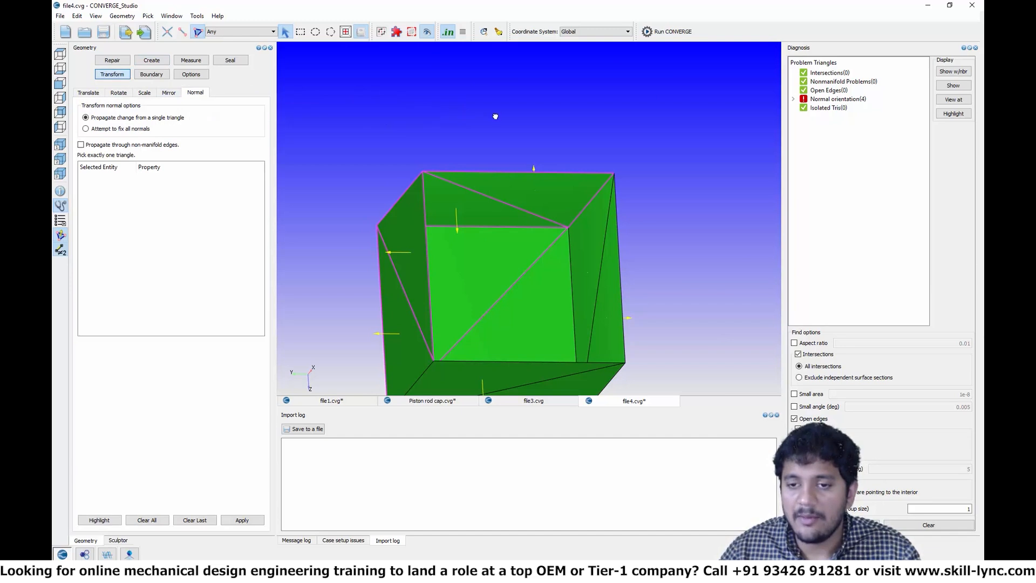
pyautogui.moveTo(492, 109); pyautogui.dragTo(497, 176)
pyautogui.click(503, 176)
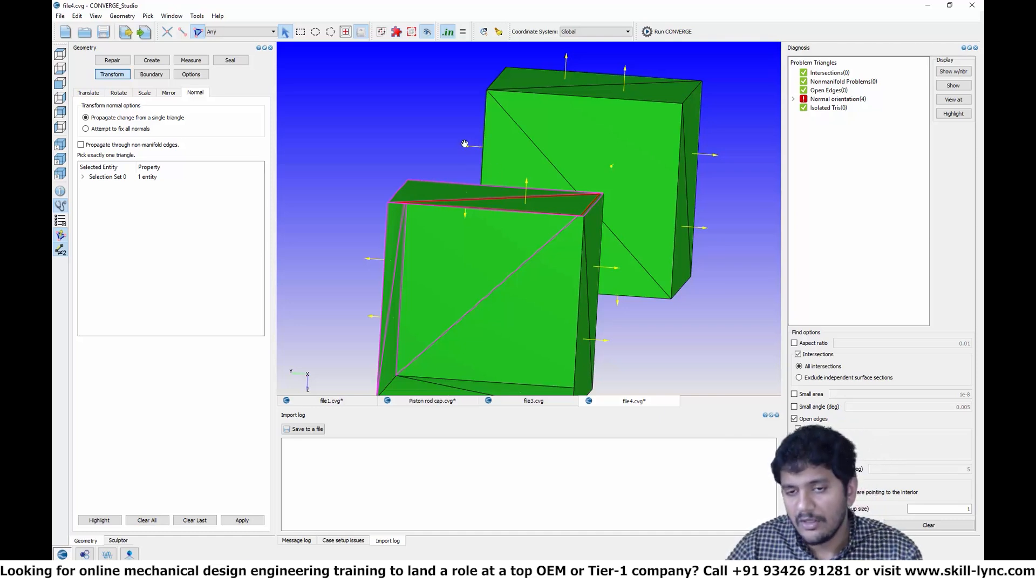
pyautogui.moveTo(465, 144); pyautogui.dragTo(534, 177)
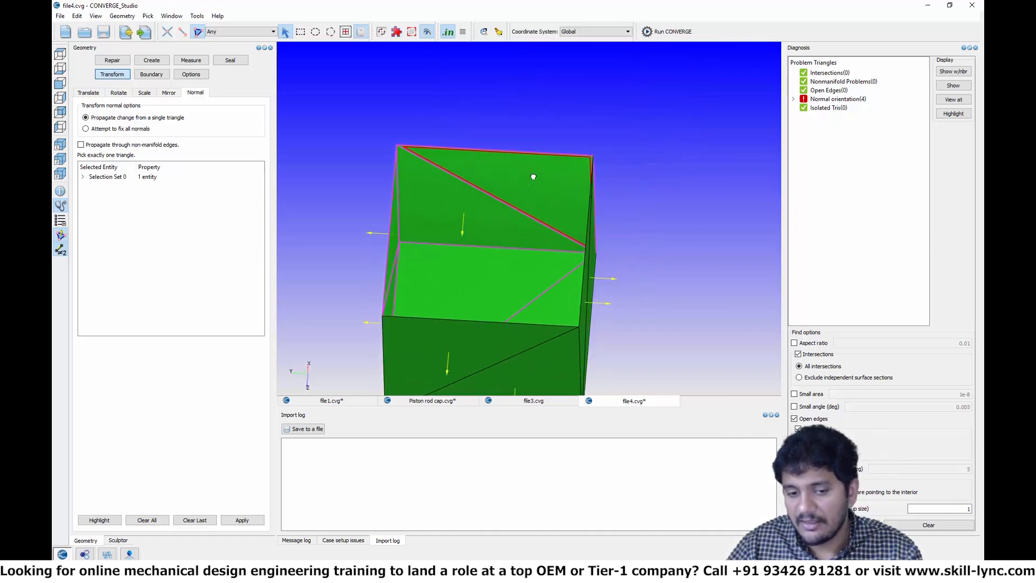
pyautogui.click(242, 520)
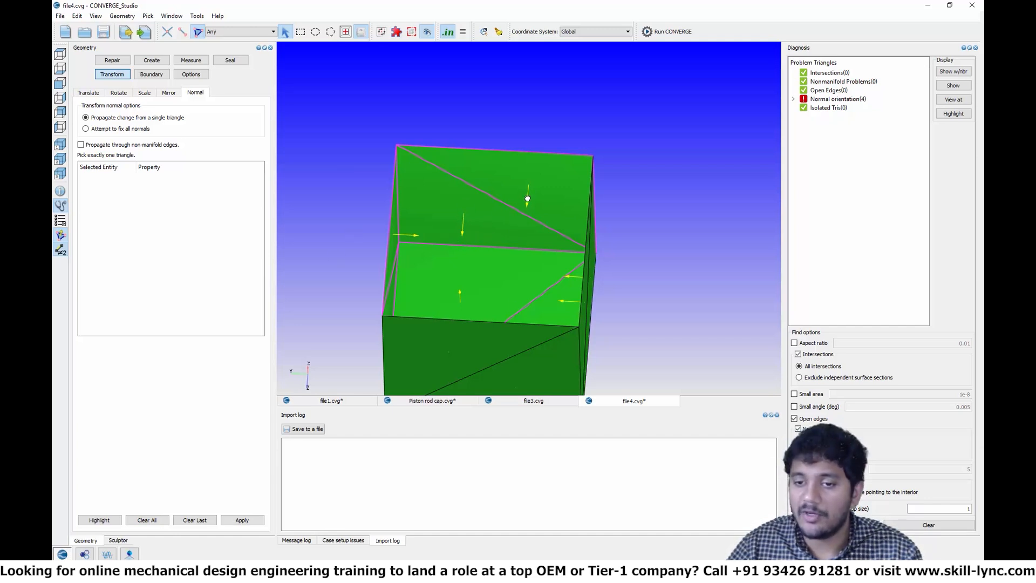
# Step: Reverse the box's normals to point outward by propagating from a top-face triangle, and rerun the diagnosis
pyautogui.moveTo(527, 197); pyautogui.dragTo(502, 238)
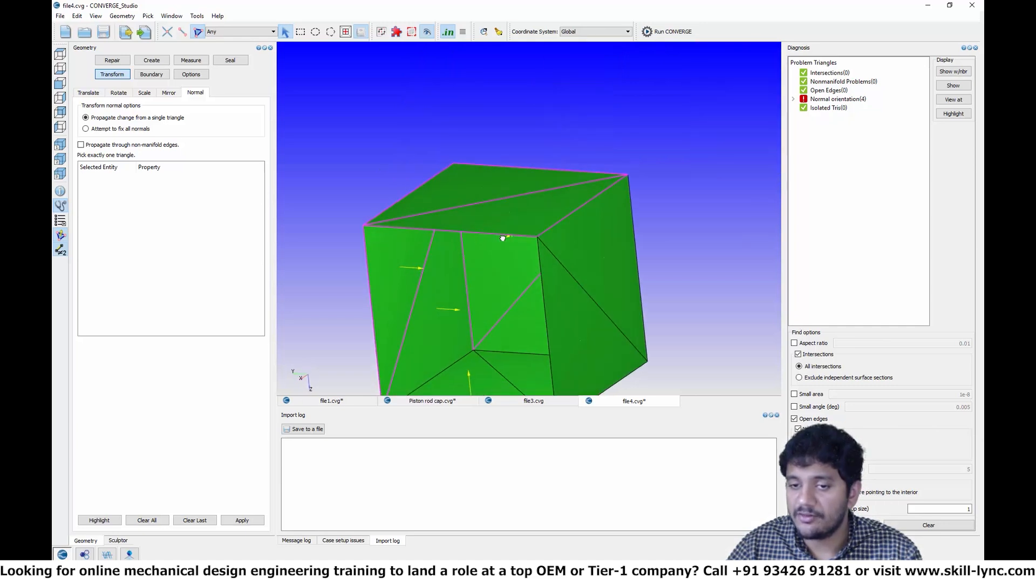
pyautogui.click(511, 216)
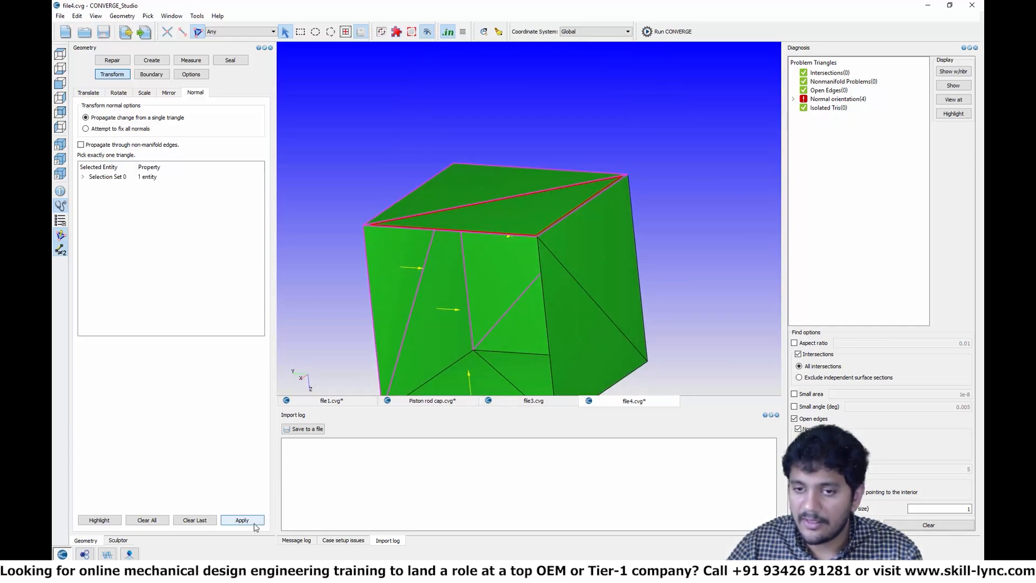
pyautogui.click(242, 520)
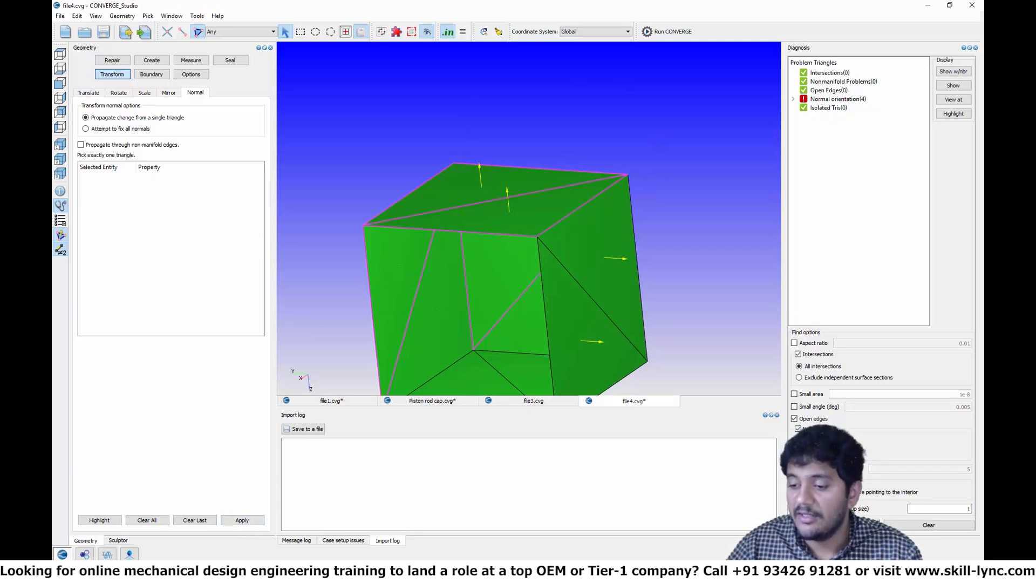
pyautogui.click(836, 524)
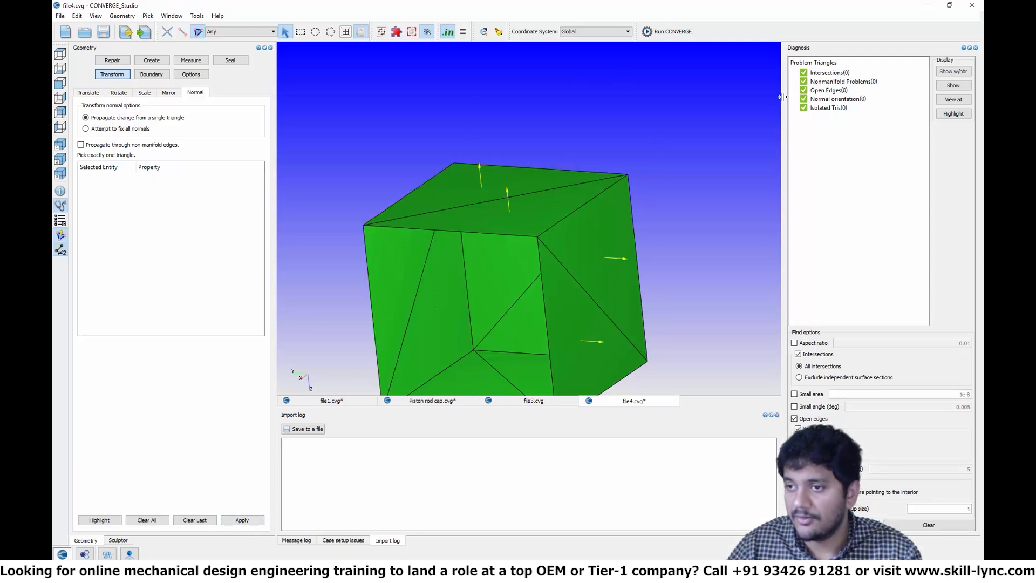
# Step: Flip the box's normals to point inward, propagating from a top-face triangle, and check the arrows inside the box
pyautogui.click(536, 215)
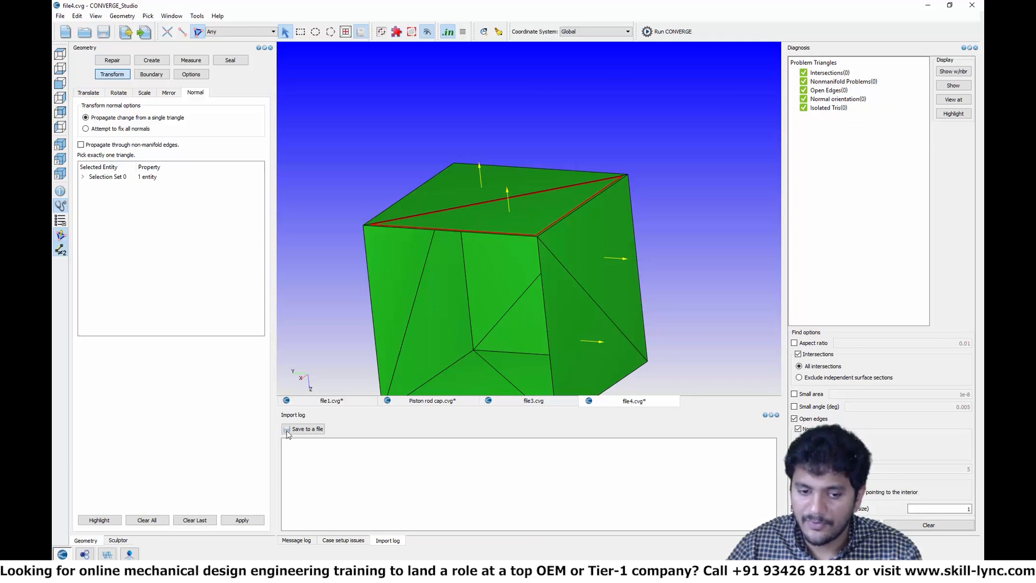
pyautogui.click(254, 525)
pyautogui.moveTo(519, 300); pyautogui.dragTo(541, 268, button='middle')
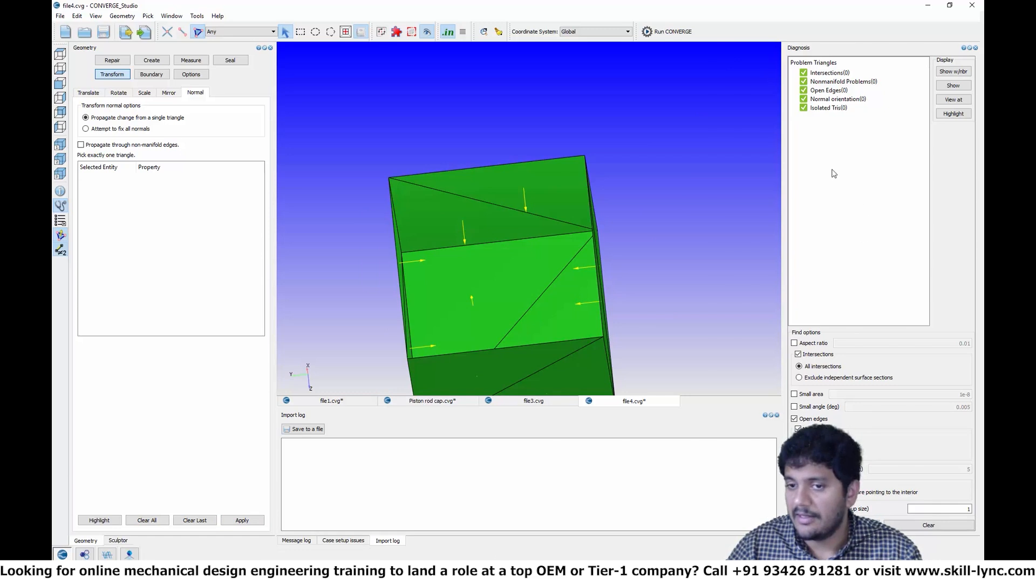
# Step: Bring back the hidden side-face triangles and compare the normal directions of the two boxes
pyautogui.scroll(-4, 590, 250)
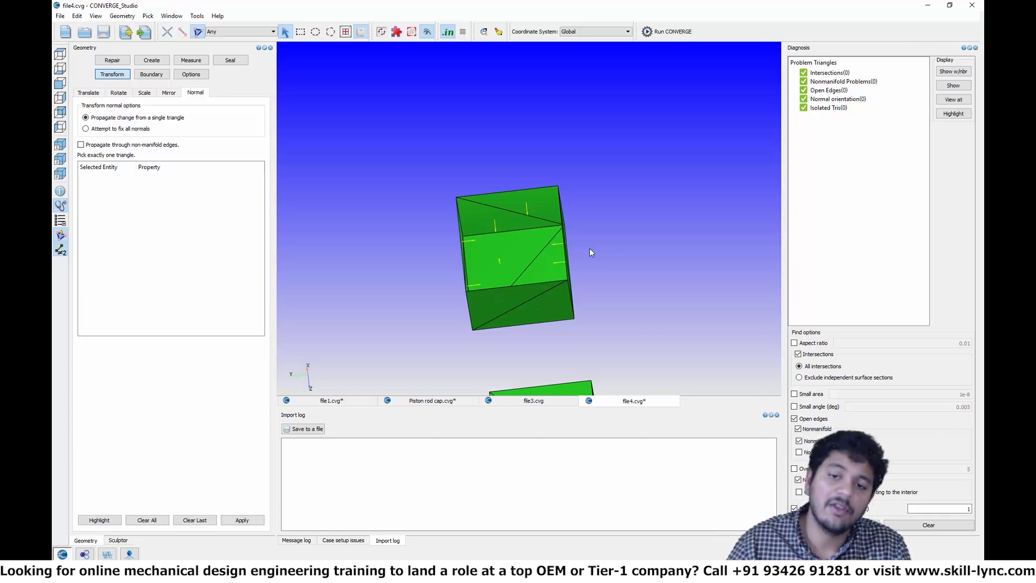
pyautogui.rightClick(644, 202)
pyautogui.click(658, 207)
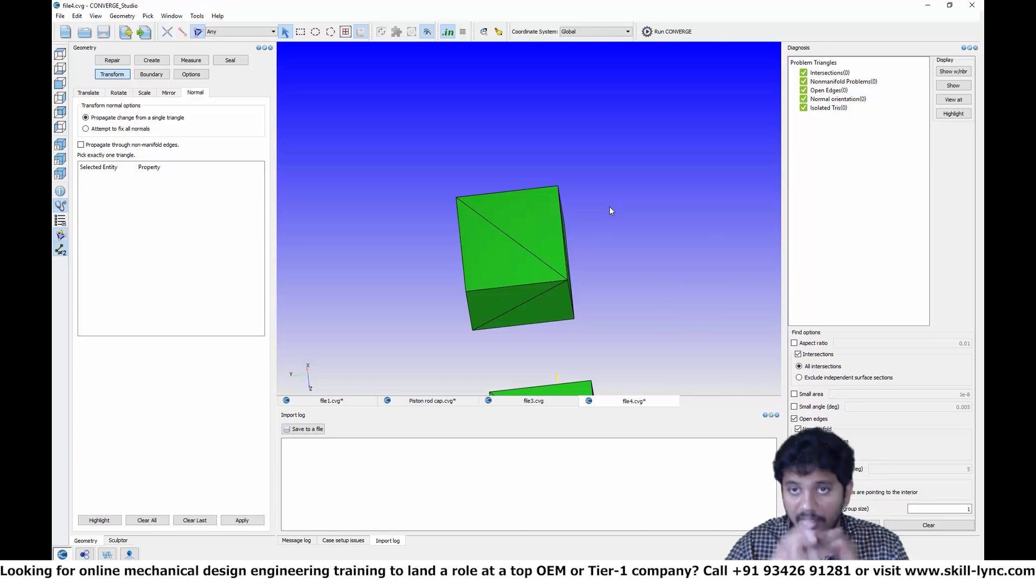
pyautogui.scroll(-3, 608, 216)
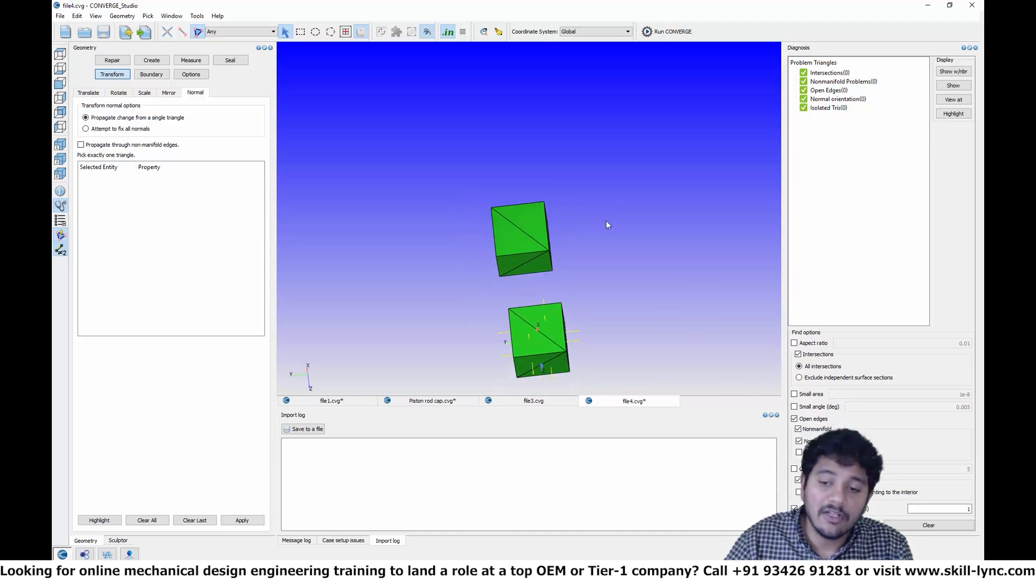
pyautogui.moveTo(589, 238)
pyautogui.mouseDown()
pyautogui.moveTo(556, 192)
pyautogui.moveTo(588, 254)
pyautogui.mouseUp()
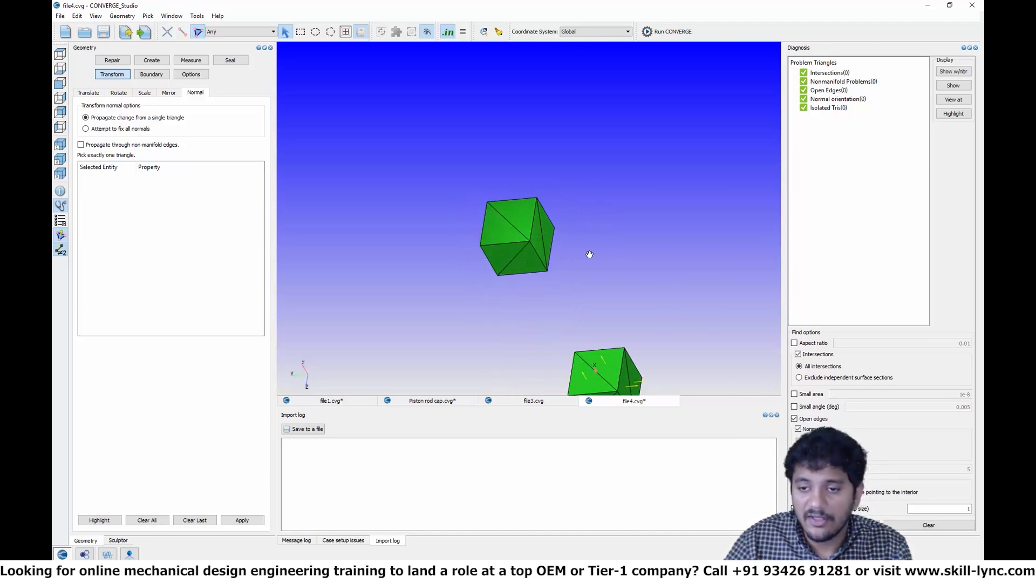
pyautogui.moveTo(589, 255); pyautogui.dragTo(543, 151, button='right')
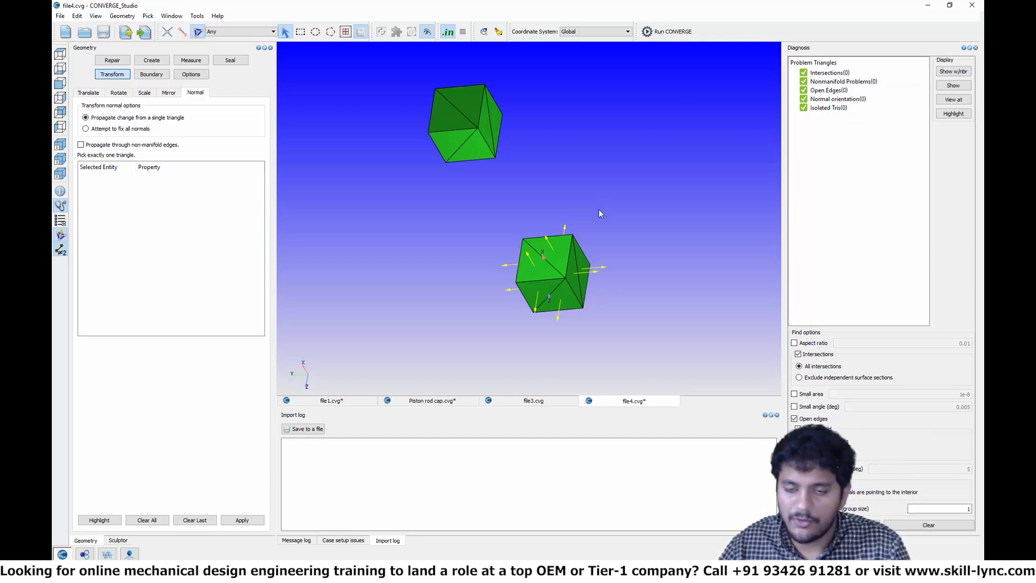
# Step: Start a new file and create a sphere centred at 0.0, 0.0, 0.0 with radius 0.01 and 40 segments
pyautogui.hotkey('ctrl', 'n')
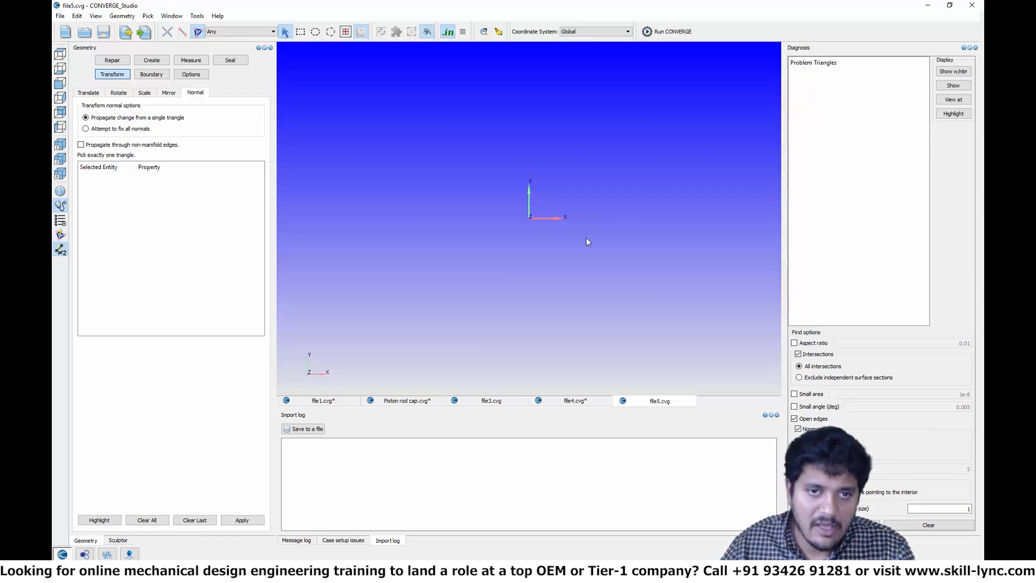
pyautogui.click(159, 61)
pyautogui.click(188, 94)
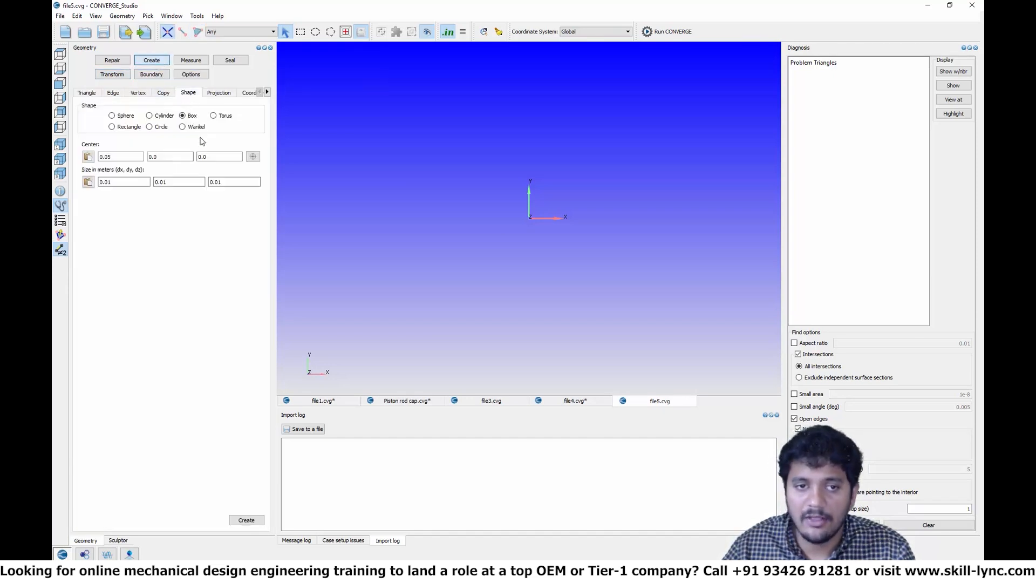
pyautogui.click(127, 115)
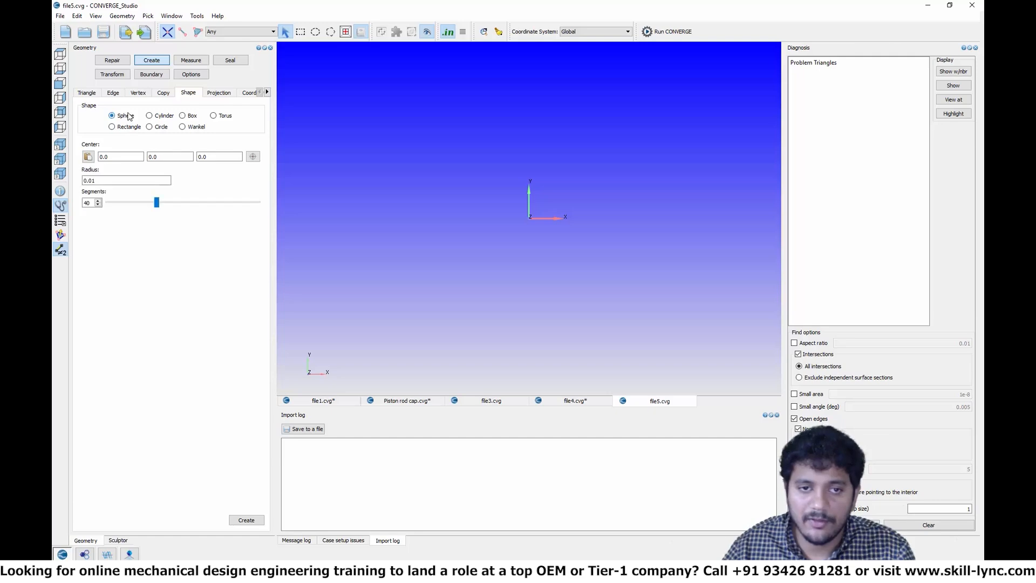
pyautogui.click(247, 521)
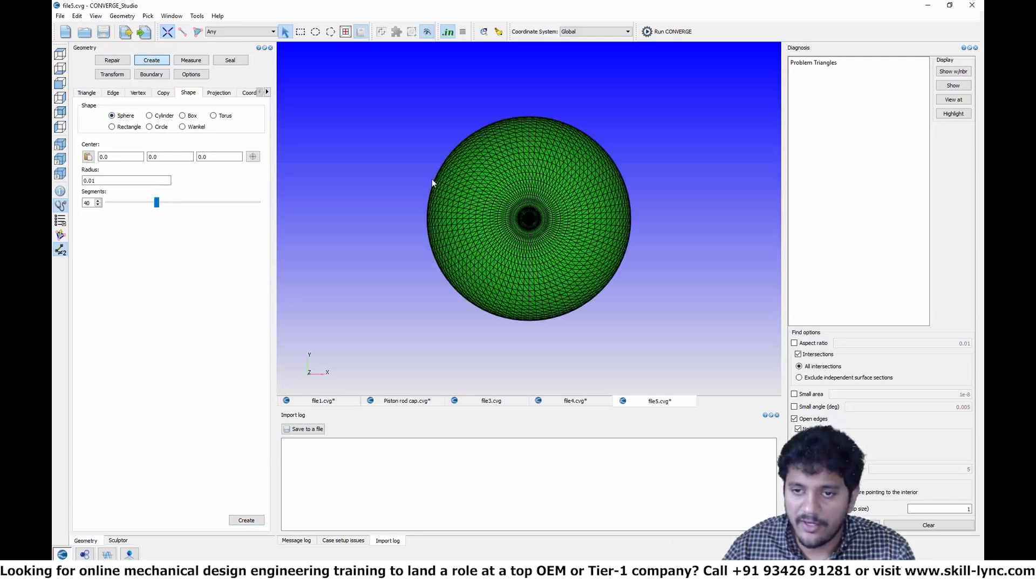
pyautogui.moveTo(431, 179); pyautogui.dragTo(435, 131)
pyautogui.moveTo(435, 131); pyautogui.dragTo(447, 202, button='right')
pyautogui.moveTo(448, 276); pyautogui.dragTo(440, 208, button='right')
pyautogui.moveTo(425, 203); pyautogui.dragTo(466, 164)
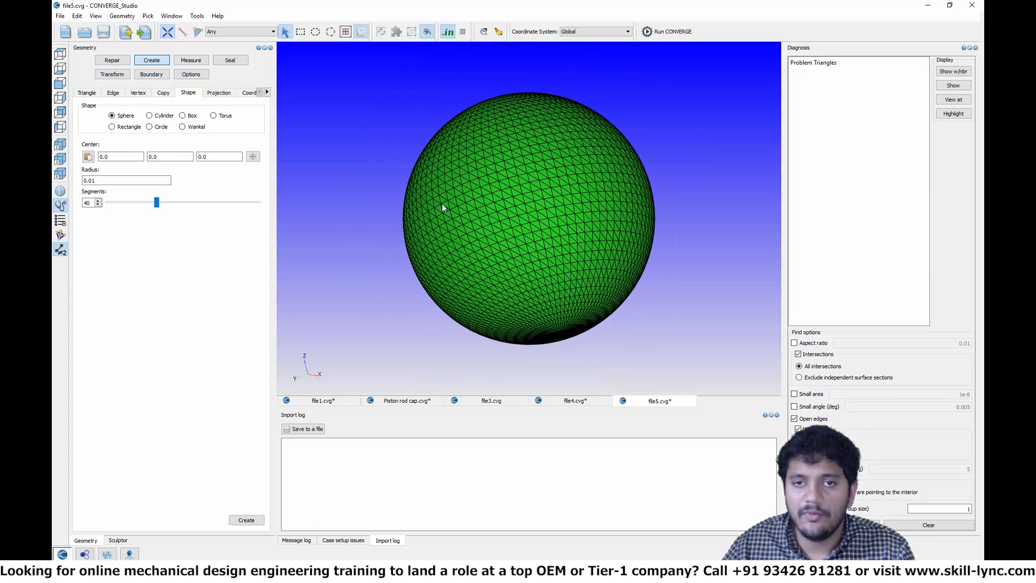
# Step: Box-select a rectangular block of triangles on the sphere's negative-X side and delete it to open a hole in the surface
pyautogui.click(62, 83)
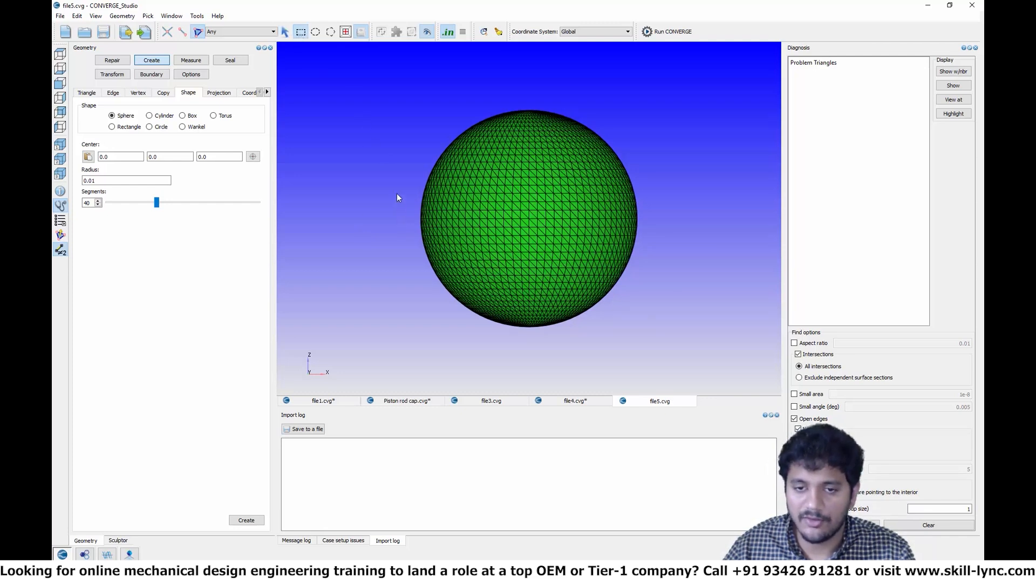
pyautogui.moveTo(394, 179); pyautogui.dragTo(475, 243)
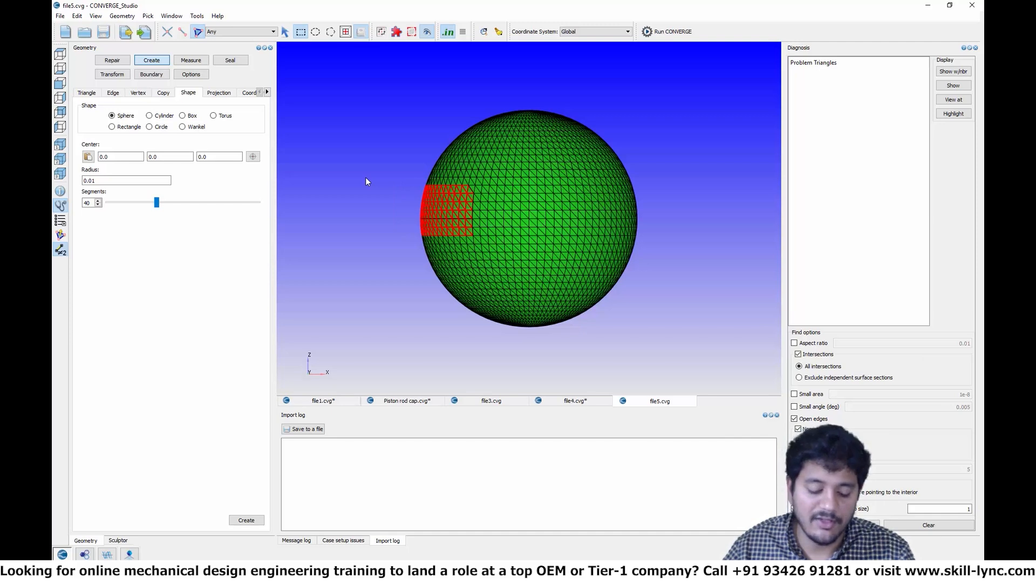
pyautogui.press('Delete')
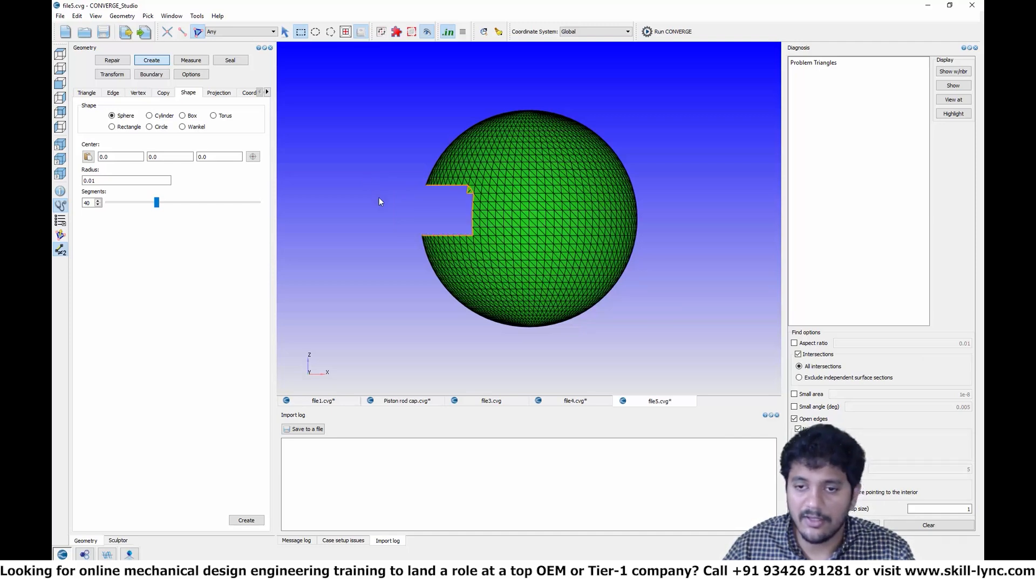
pyautogui.moveTo(379, 197); pyautogui.dragTo(488, 148, button='middle')
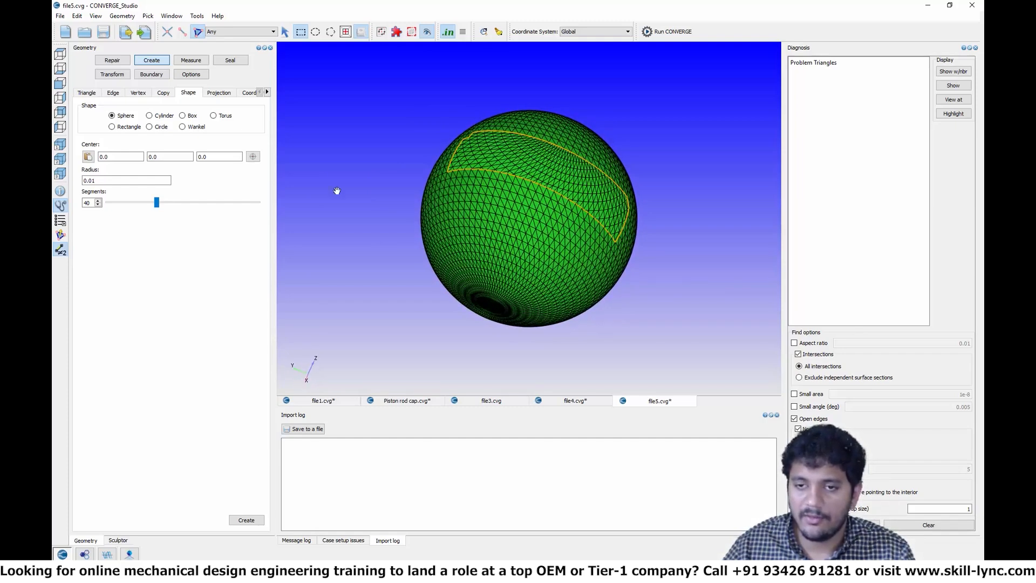
pyautogui.moveTo(338, 192); pyautogui.dragTo(389, 271, button='middle')
pyautogui.moveTo(444, 189); pyautogui.dragTo(424, 161, button='middle')
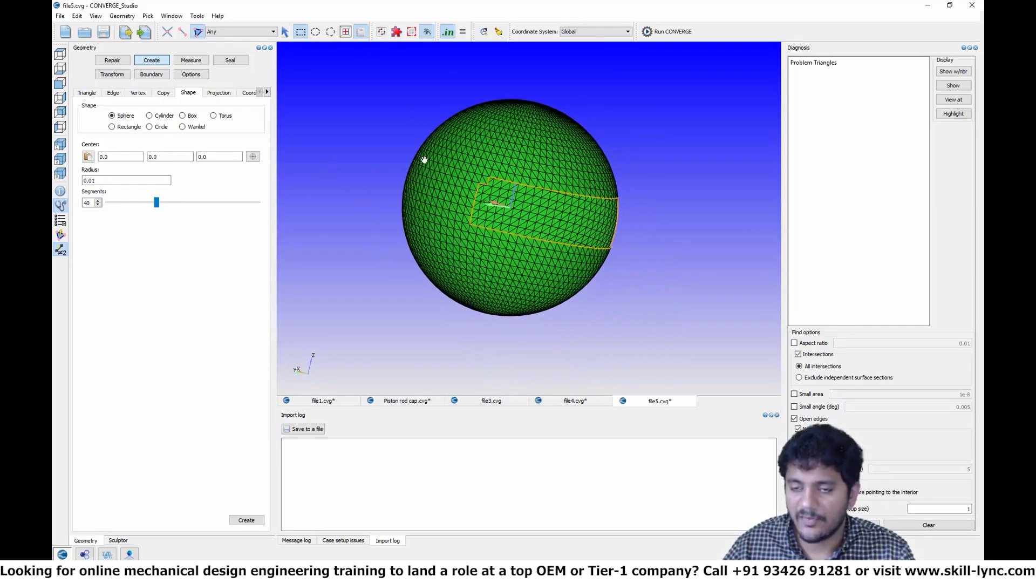
pyautogui.moveTo(495, 155); pyautogui.dragTo(502, 123, button='middle')
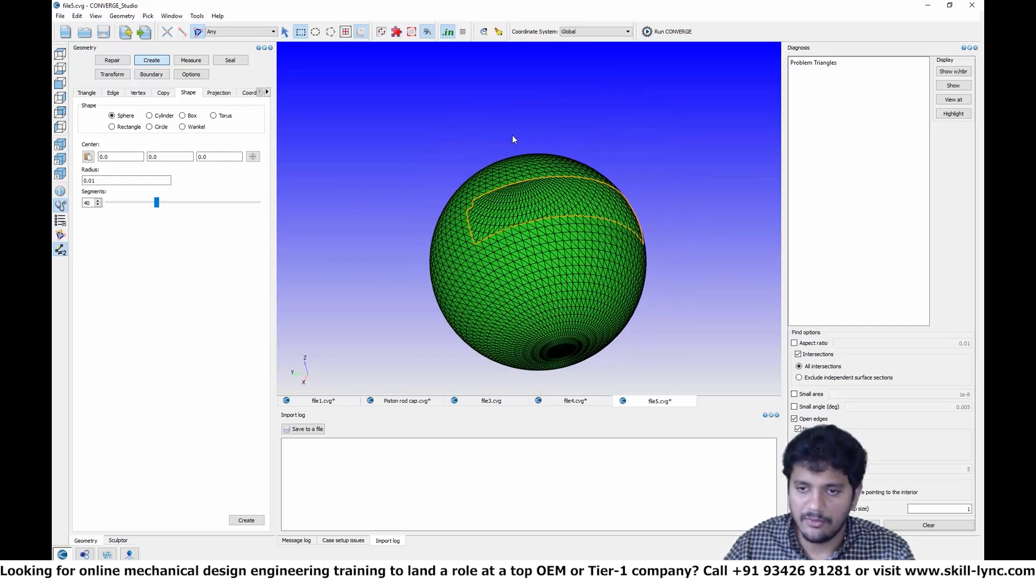
# Step: Patch the hole in the sphere using its free edge loop, with the open edge as the selection
pyautogui.click(116, 63)
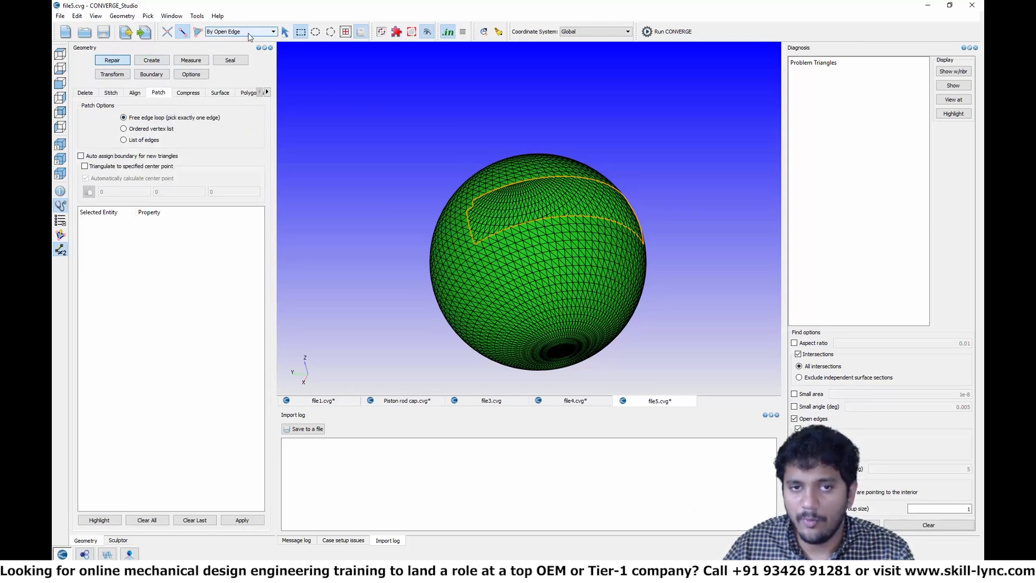
pyautogui.click(506, 187)
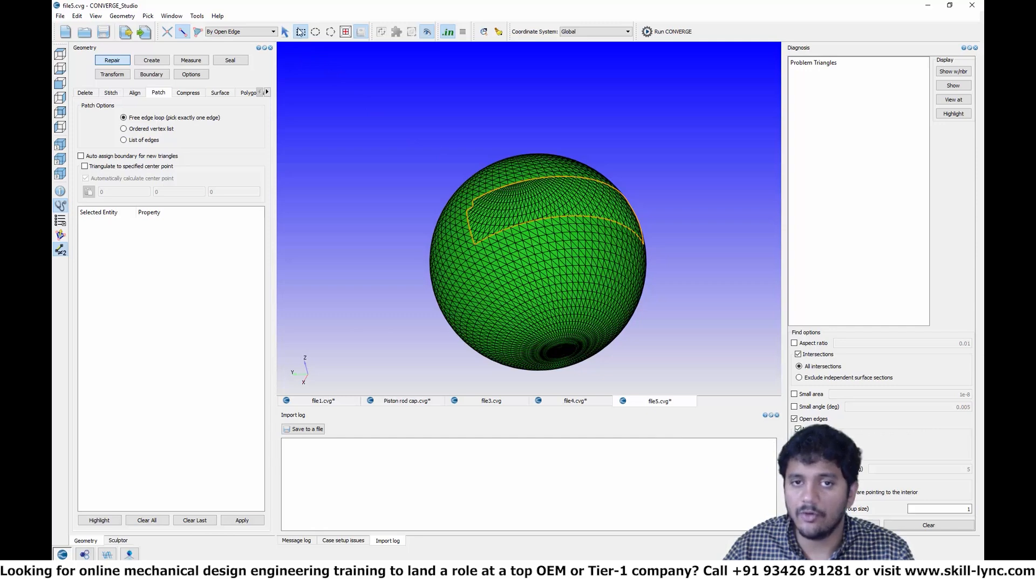
pyautogui.click(285, 32)
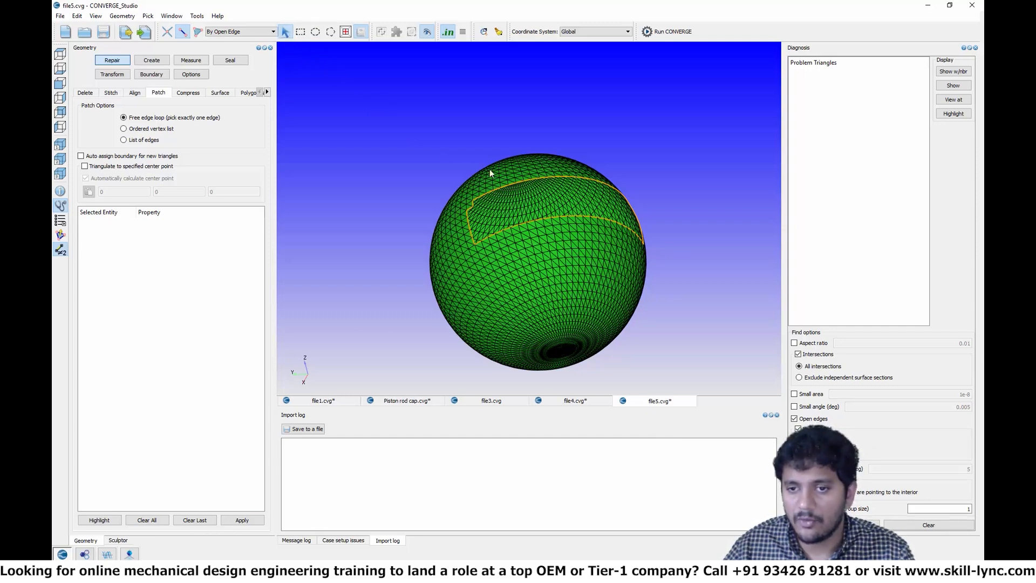
pyautogui.click(512, 184)
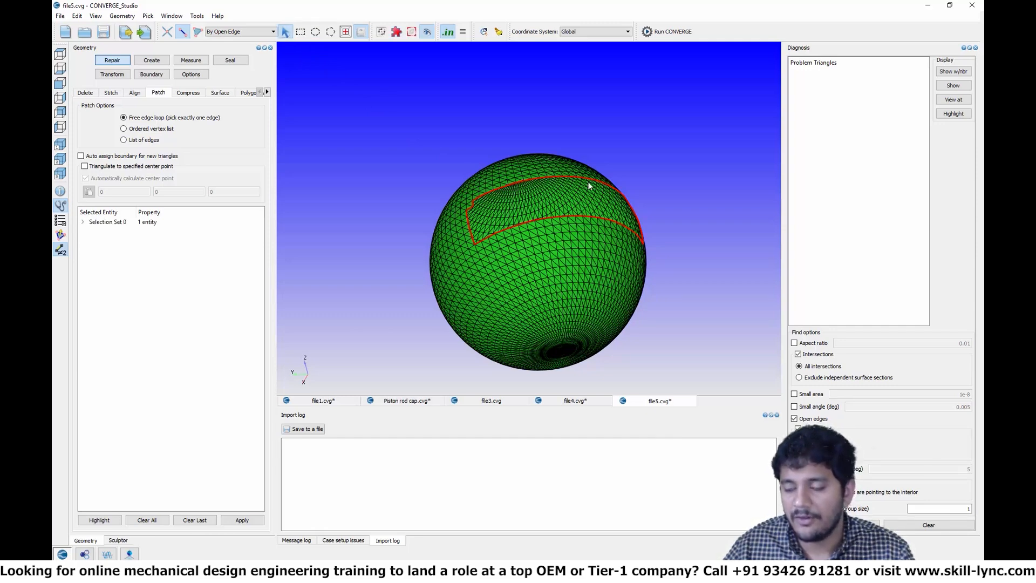
pyautogui.moveTo(599, 165)
pyautogui.mouseDown()
pyautogui.moveTo(530, 169)
pyautogui.moveTo(587, 157)
pyautogui.mouseUp()
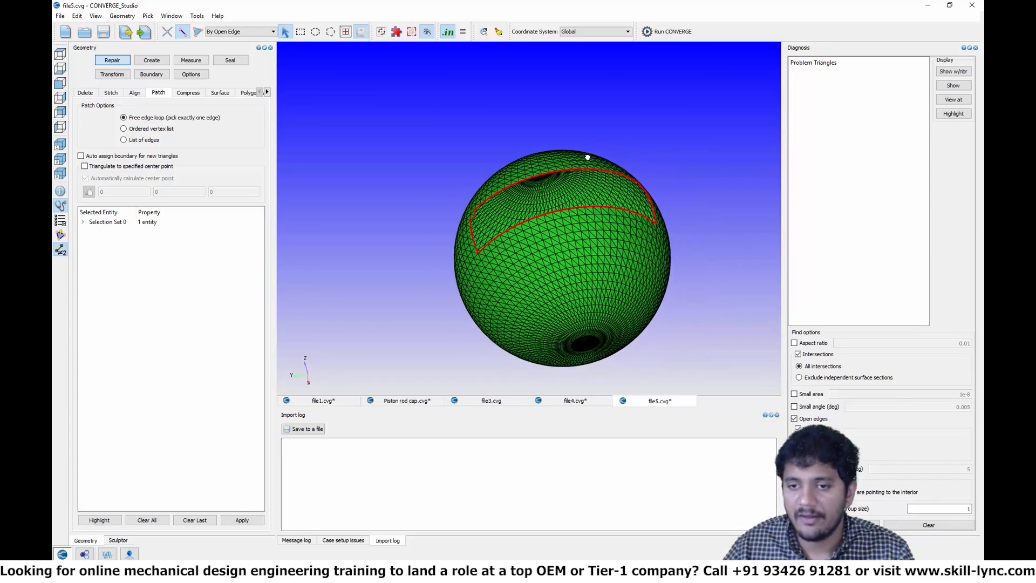
pyautogui.click(250, 520)
pyautogui.moveTo(437, 209); pyautogui.dragTo(542, 180)
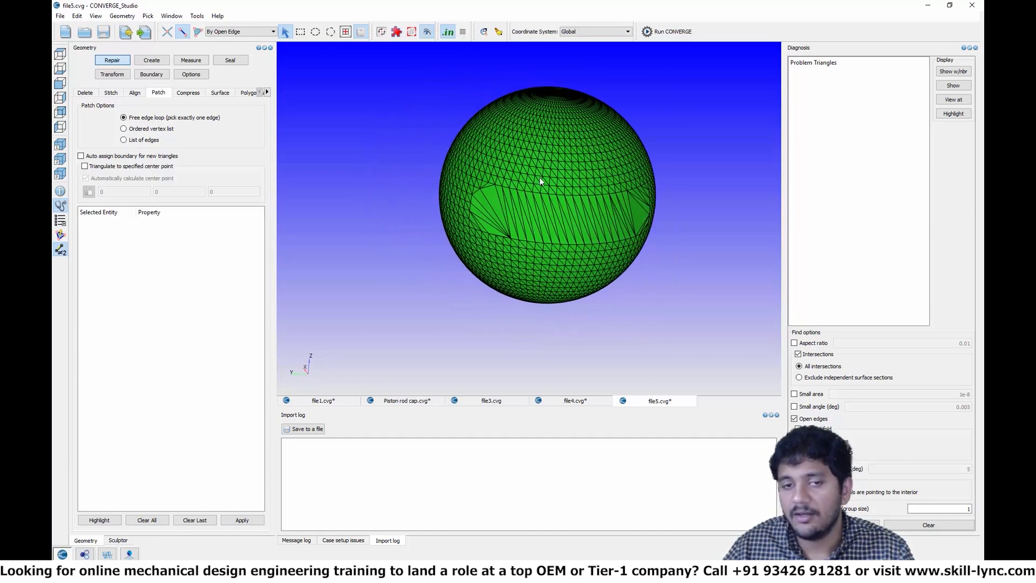
# Step: Examine the patched region in profile and close up to compare its shape with the sphere's original curvature
pyautogui.click(60, 101)
pyautogui.click(60, 83)
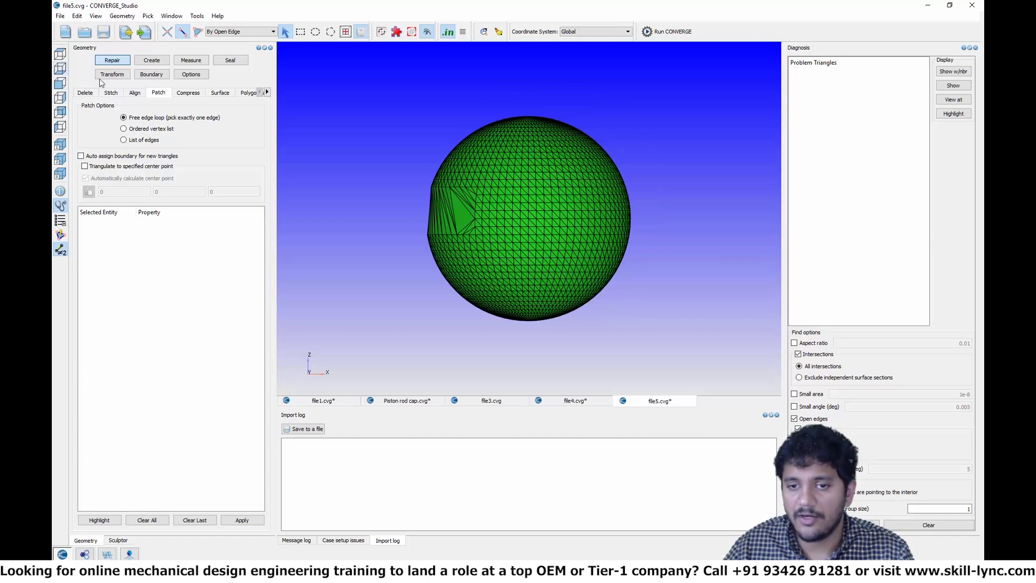
pyautogui.scroll(5, 478, 197)
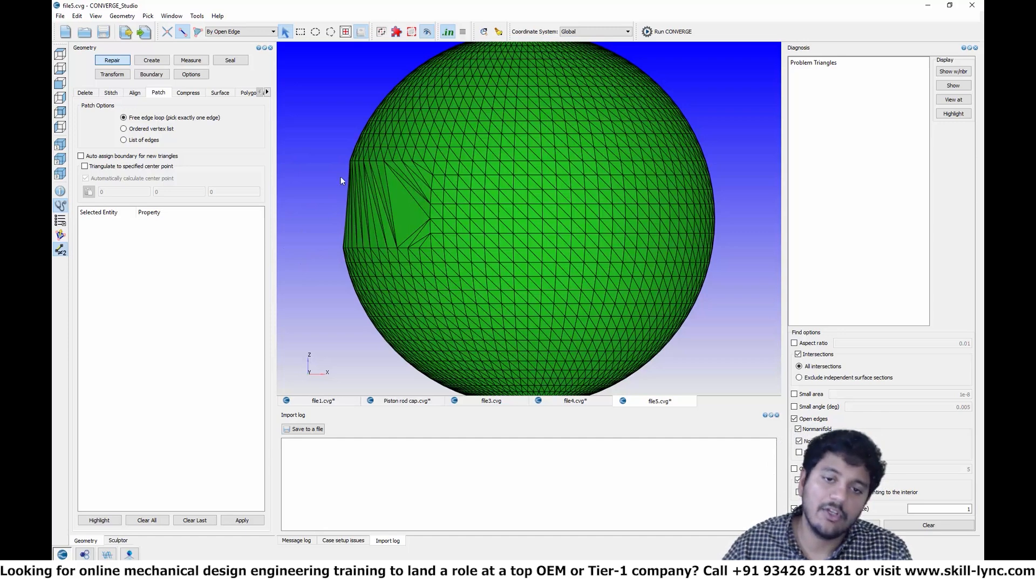
pyautogui.scroll(-4, 406, 220)
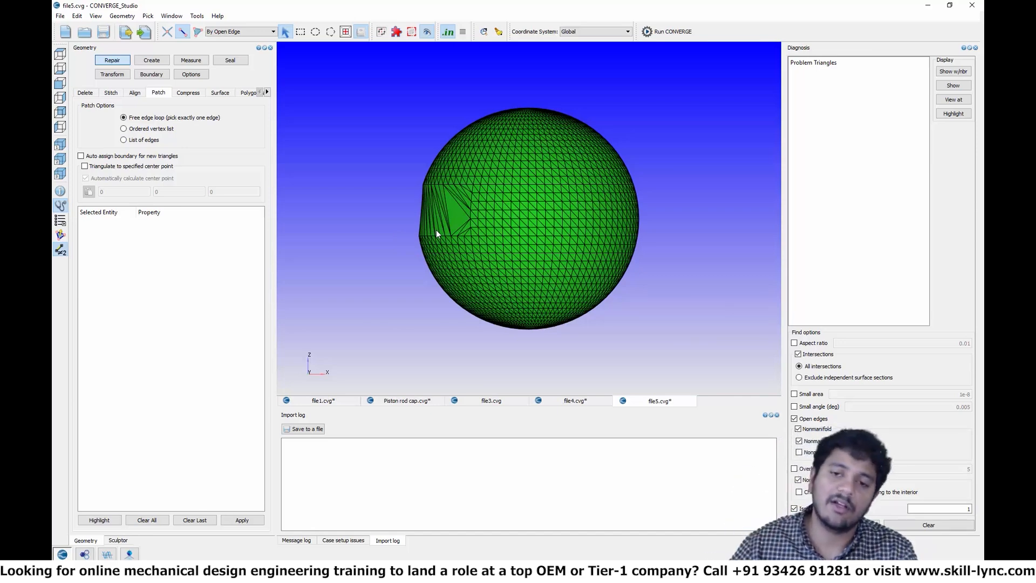
pyautogui.scroll(5, 449, 253)
pyautogui.scroll(-5, 449, 253)
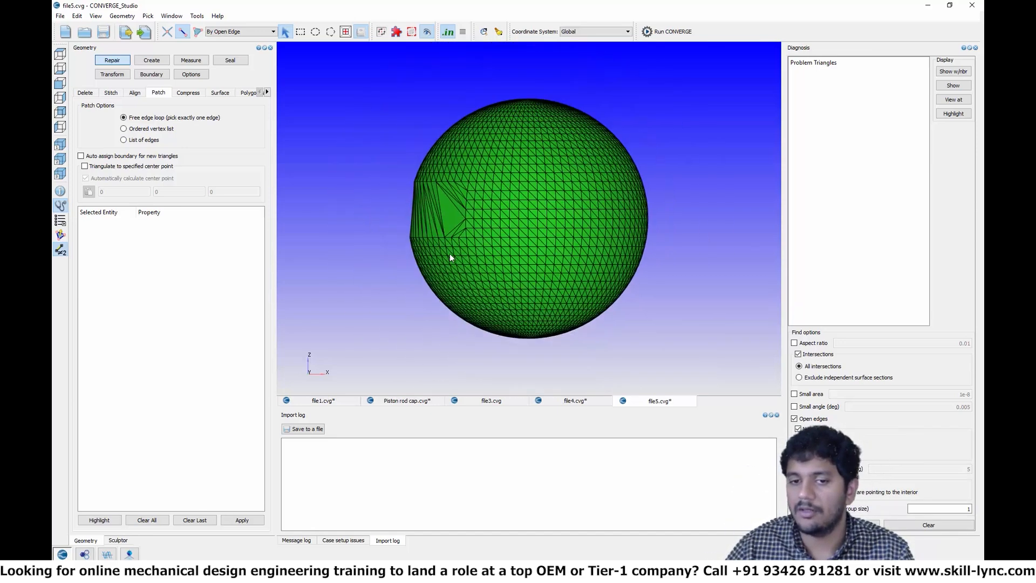
pyautogui.moveTo(419, 164); pyautogui.dragTo(456, 164, button='middle')
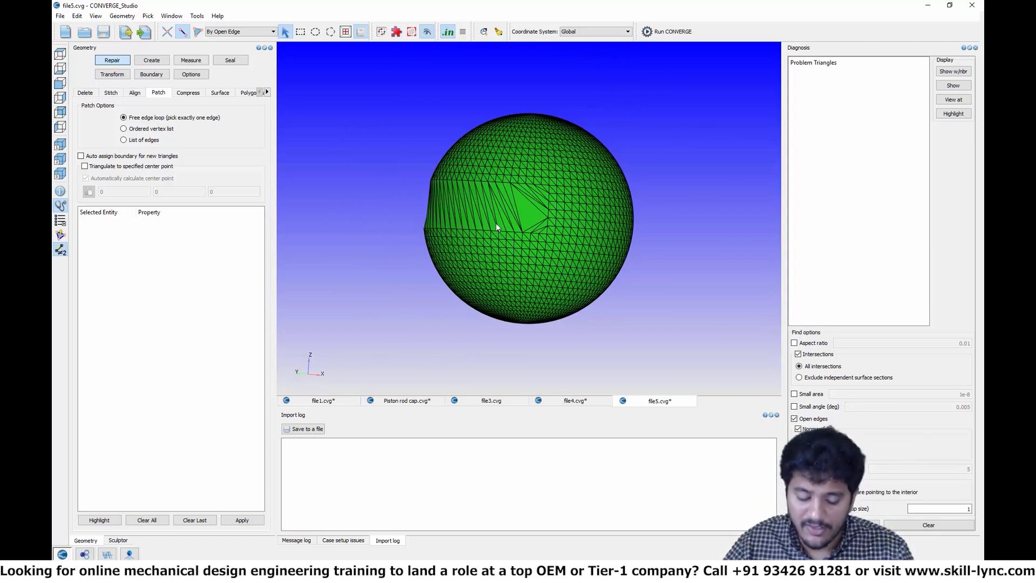
# Step: Undo the patch on the sphere to reopen the hole
pyautogui.moveTo(494, 228)
pyautogui.mouseDown(button='middle')
pyautogui.moveTo(428, 231)
pyautogui.moveTo(477, 225)
pyautogui.mouseUp(button='middle')
pyautogui.scroll(3, 483, 190)
pyautogui.moveTo(484, 190); pyautogui.dragTo(498, 250, button='middle')
pyautogui.moveTo(436, 196); pyautogui.dragTo(432, 196, button='middle')
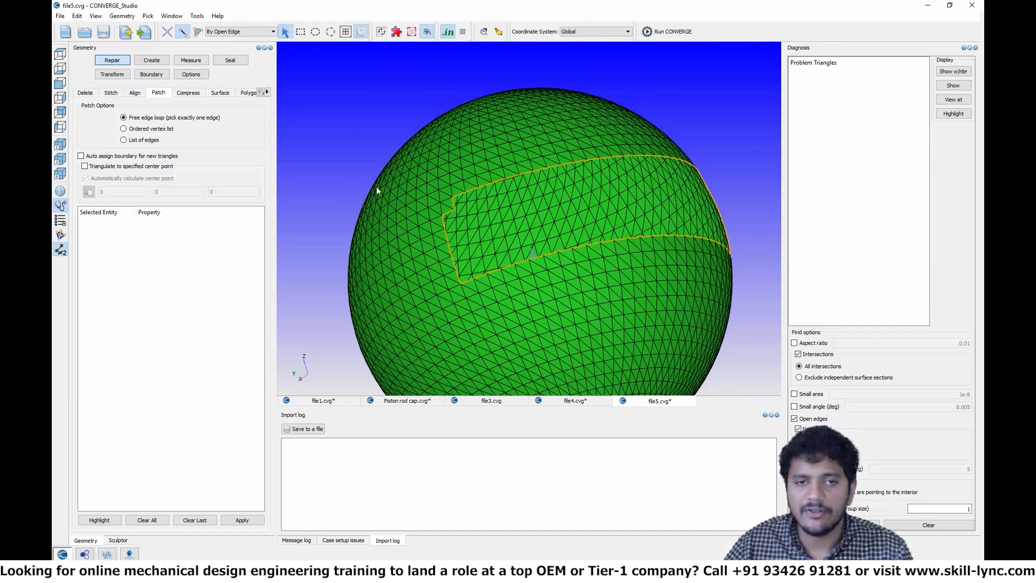
# Step: Stitch the inner vertex of the notch at the hole's upper corner to the adjacent sphere vertex just outside the opening
pyautogui.click(111, 93)
pyautogui.scroll(3, 443, 194)
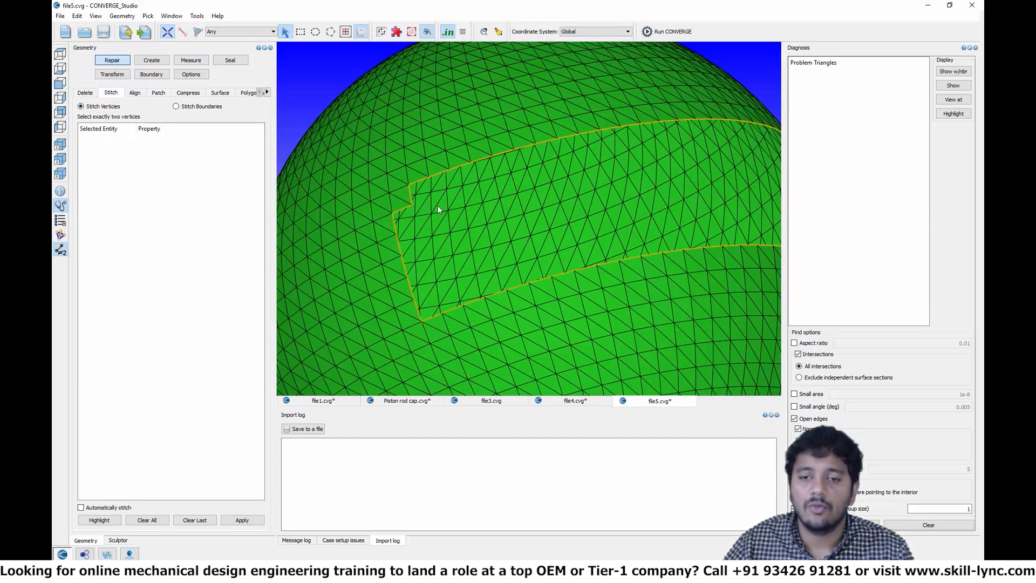
pyautogui.moveTo(441, 158); pyautogui.dragTo(609, 164, button='middle')
pyautogui.scroll(4, 588, 232)
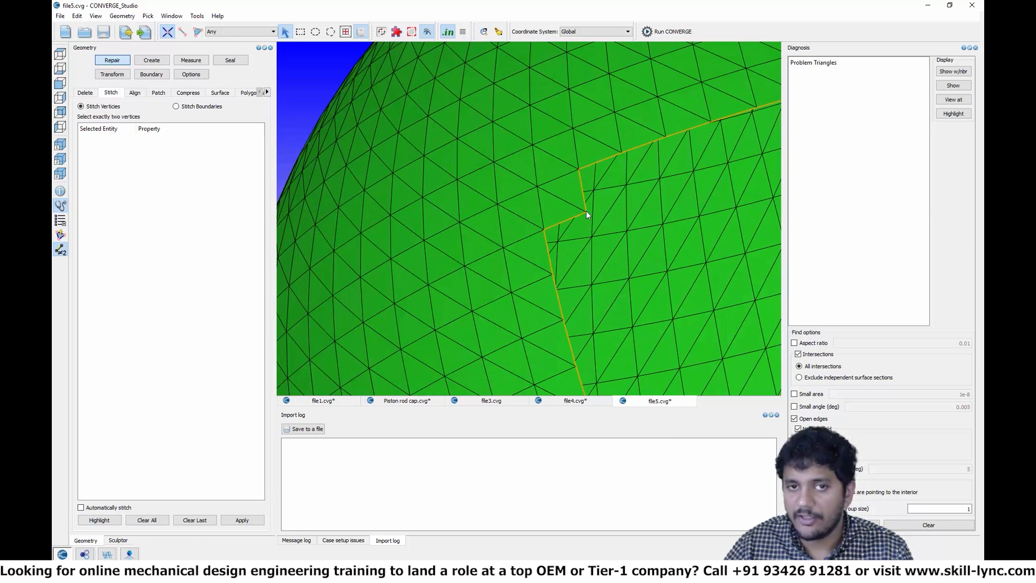
pyautogui.click(586, 211)
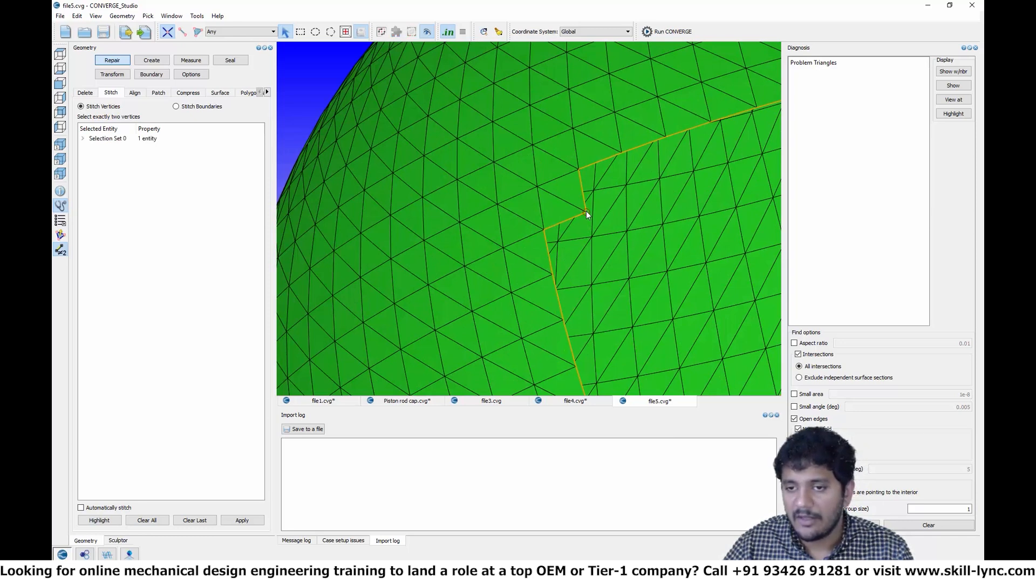
pyautogui.click(538, 187)
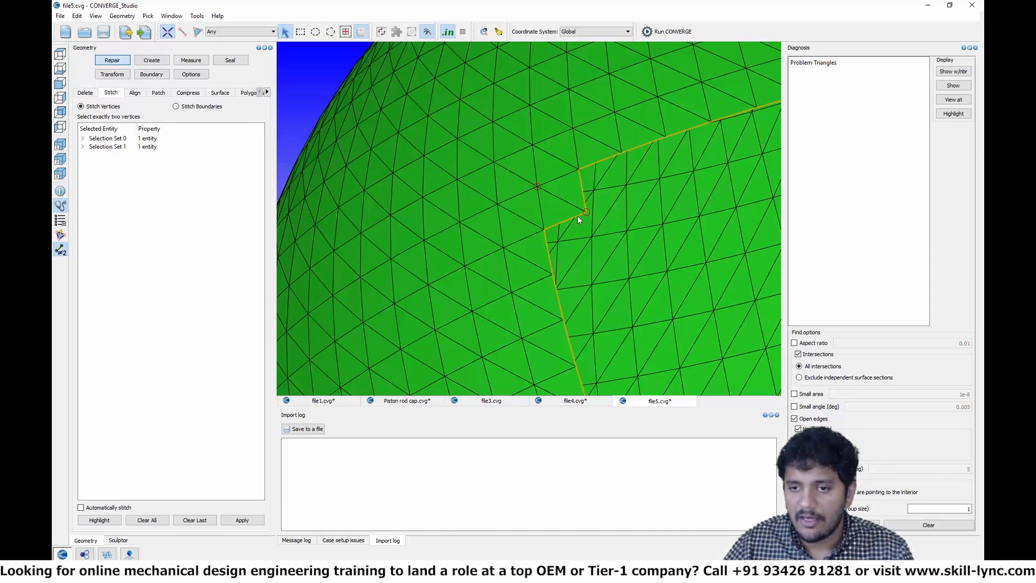
pyautogui.click(241, 520)
pyautogui.scroll(-2, 560, 227)
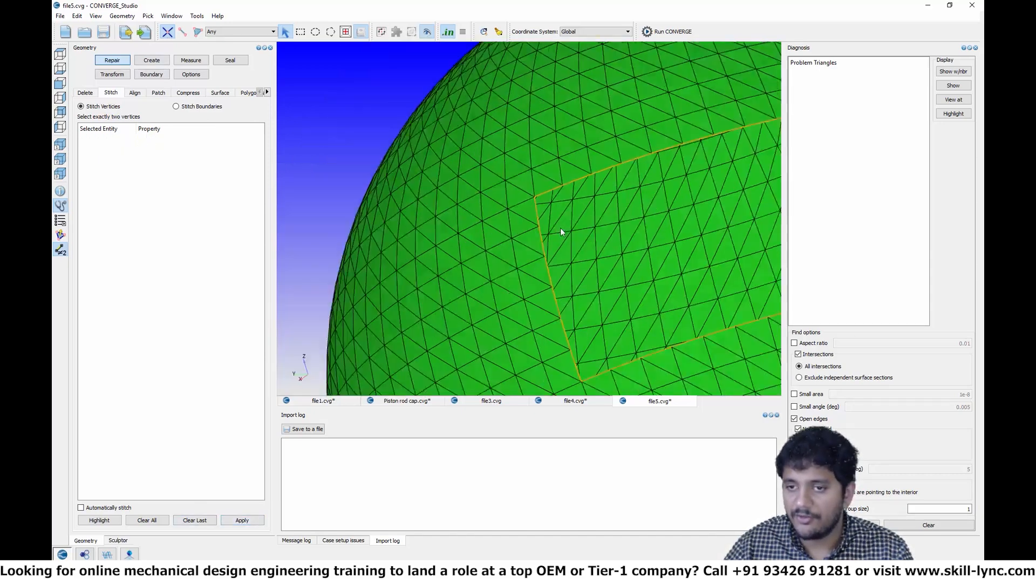
# Step: Stitch the hole's upper corner vertex to the next vertex on the short edge, and merge the adjacent long-edge vertex into the same point
pyautogui.scroll(-3, 560, 228)
pyautogui.moveTo(593, 235); pyautogui.dragTo(556, 181)
pyautogui.scroll(6, 512, 210)
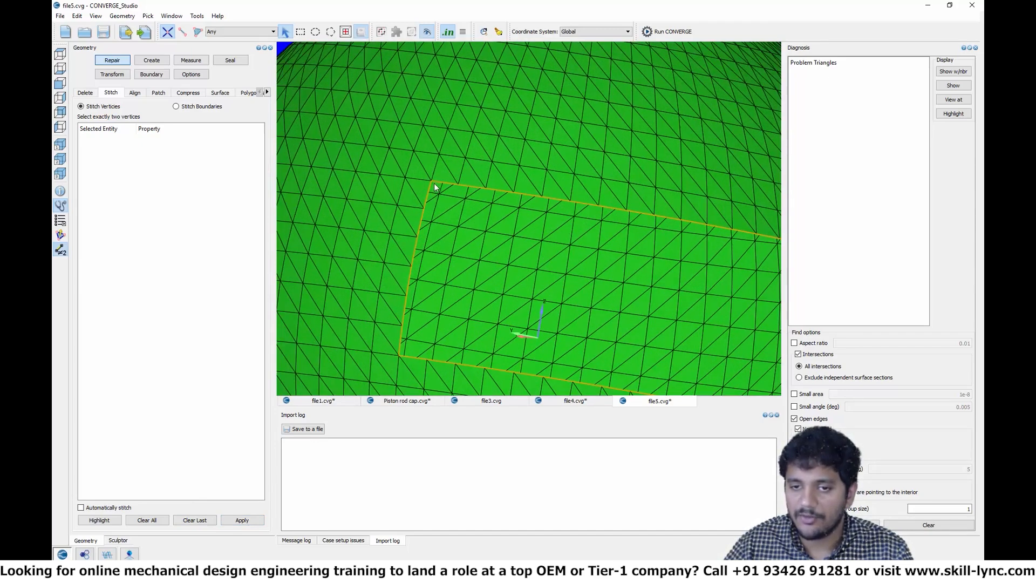
pyautogui.click(432, 182)
pyautogui.click(424, 210)
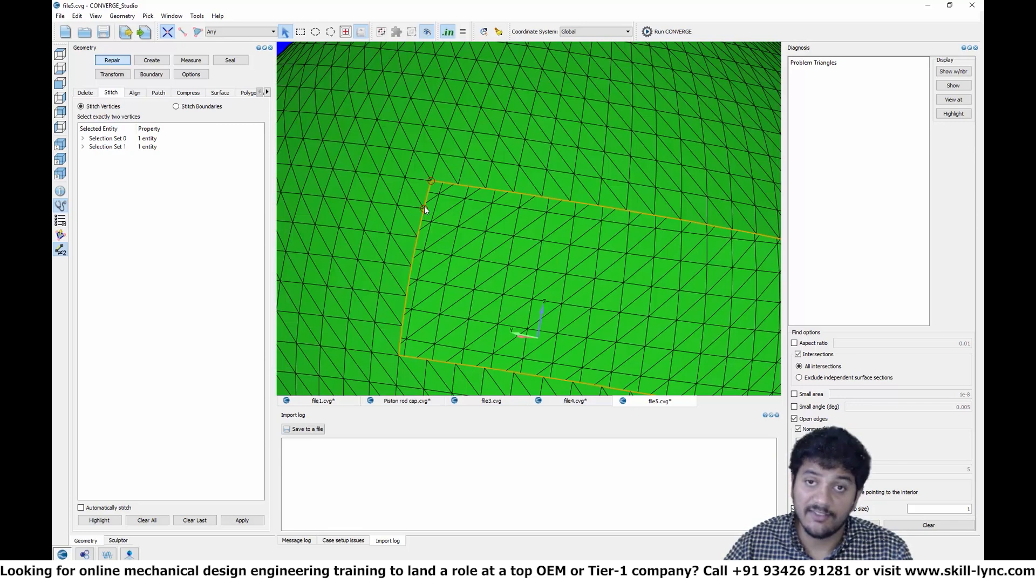
pyautogui.press('Return')
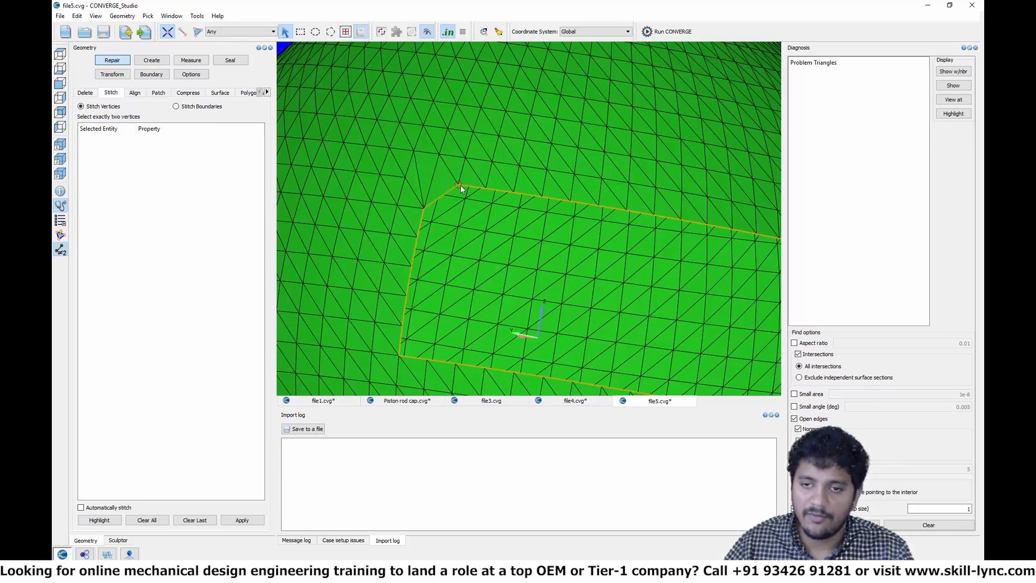
pyautogui.click(460, 185)
pyautogui.click(424, 206)
pyautogui.press('Return')
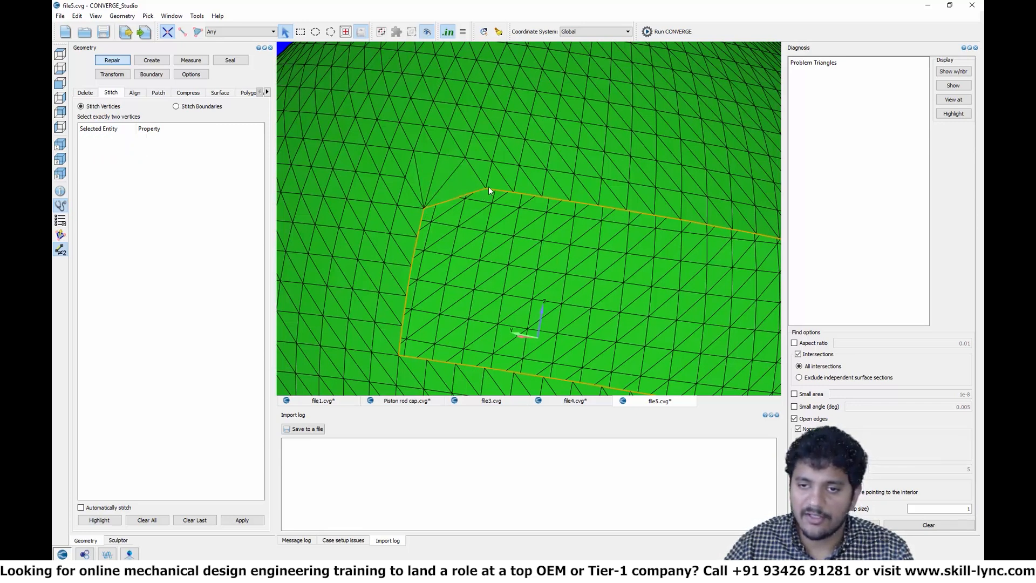
# Step: Stitch three successive vertex pairs across the hole's upper corner, alternating the merge point between the long edge and the short edge
pyautogui.click(423, 208)
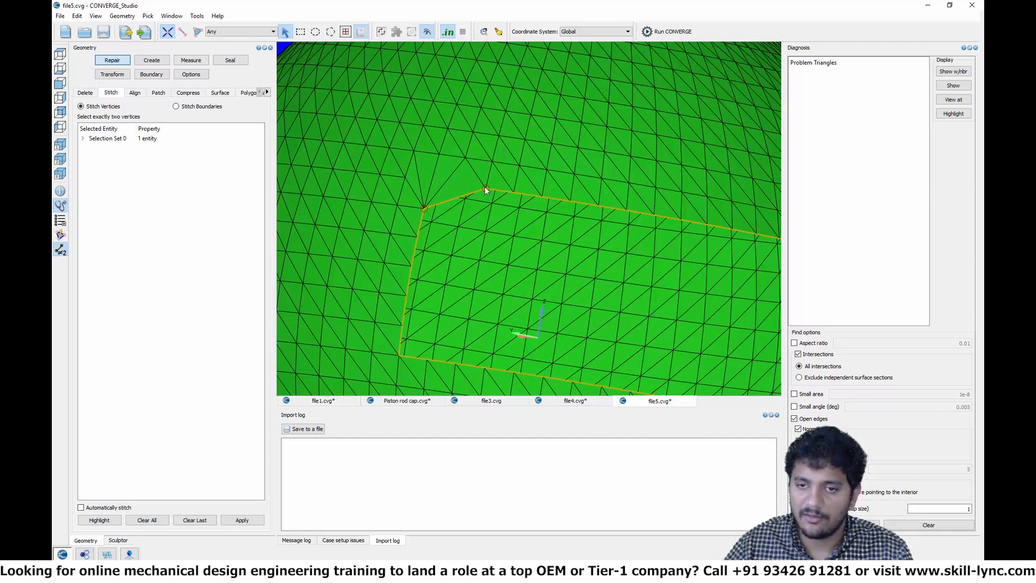
pyautogui.click(485, 186)
pyautogui.press('Return')
pyautogui.click(487, 188)
pyautogui.click(417, 238)
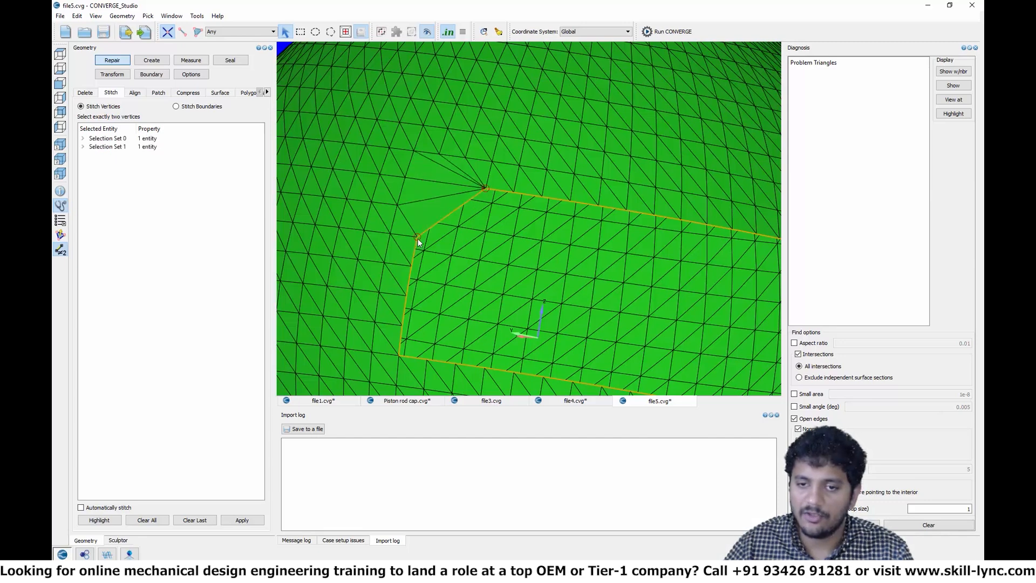
pyautogui.press('Return')
pyautogui.click(512, 193)
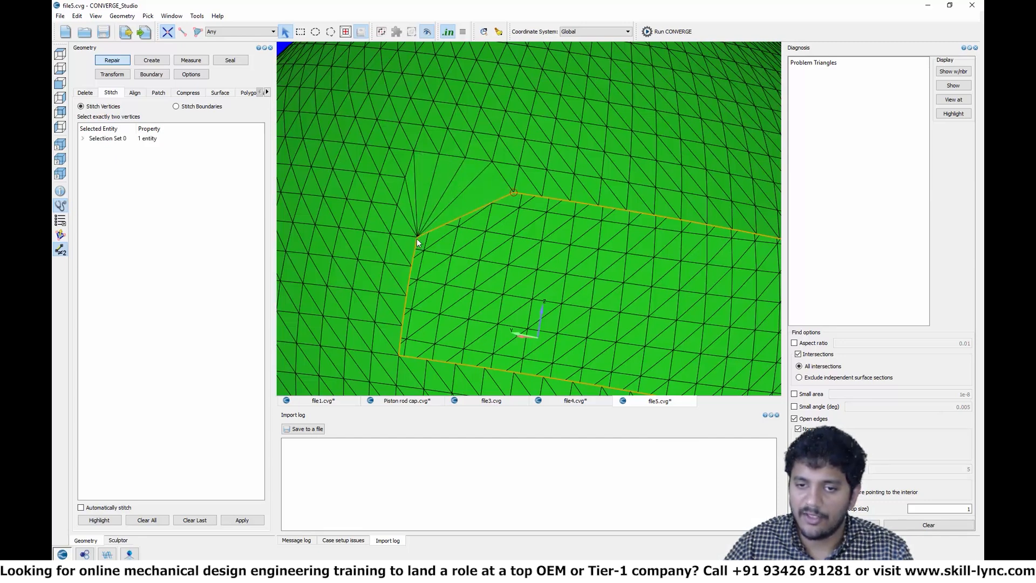
pyautogui.click(418, 238)
pyautogui.press('Return')
# Step: Examine the stretched triangles at the hole's upper corner, and undo the vertex stitches made there
pyautogui.scroll(-10, 458, 280)
pyautogui.moveTo(458, 281); pyautogui.dragTo(527, 144)
pyautogui.moveTo(627, 146); pyautogui.dragTo(592, 192)
pyautogui.scroll(5, 585, 193)
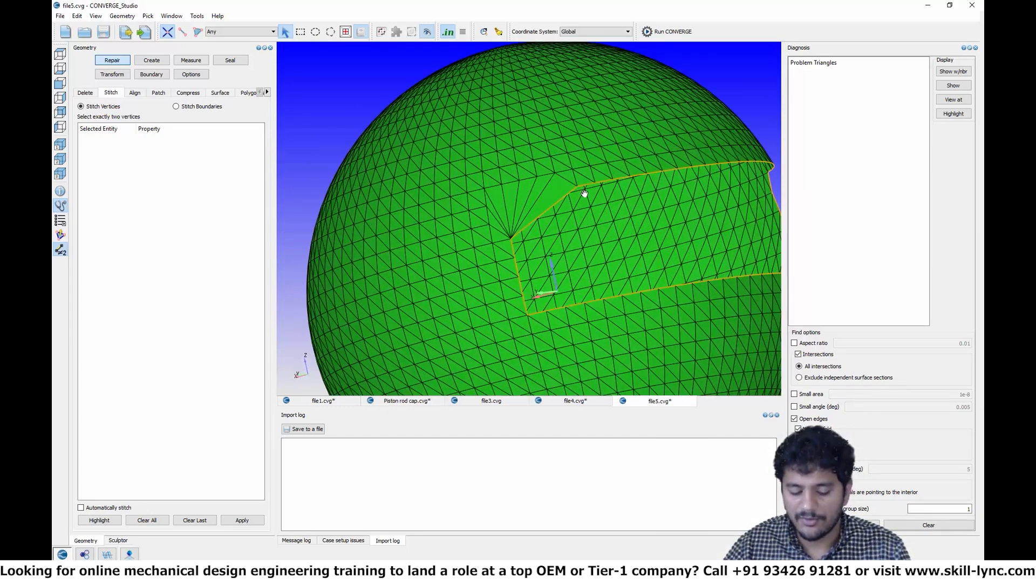
pyautogui.hotkey('ctrl', 'z')
pyautogui.hotkey('ctrl', 'z')
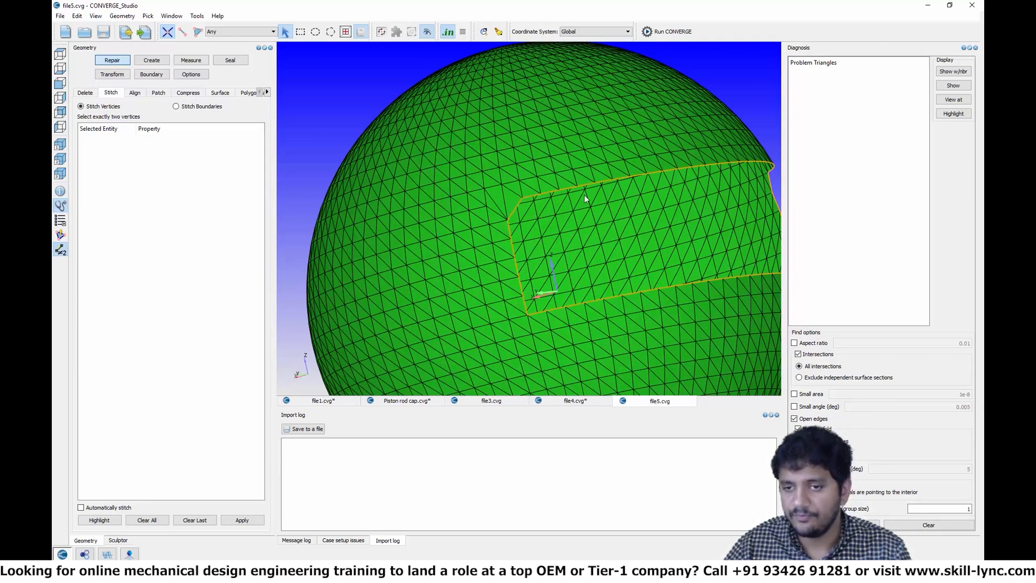
# Step: Switch to shape creation and choose a box as the shape to create
pyautogui.scroll(-5, 571, 213)
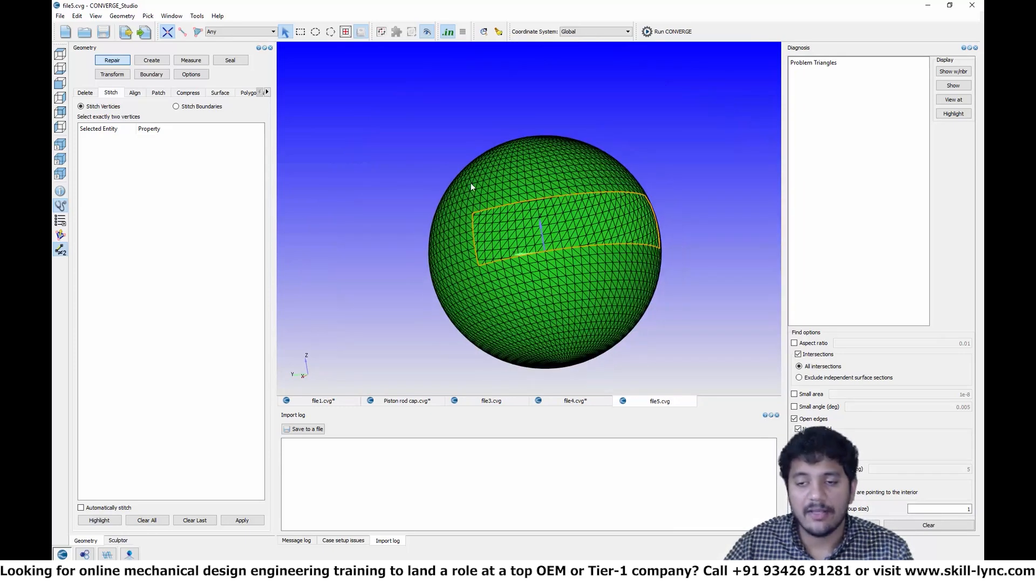
pyautogui.scroll(-3, 480, 297)
pyautogui.moveTo(480, 296); pyautogui.dragTo(548, 226)
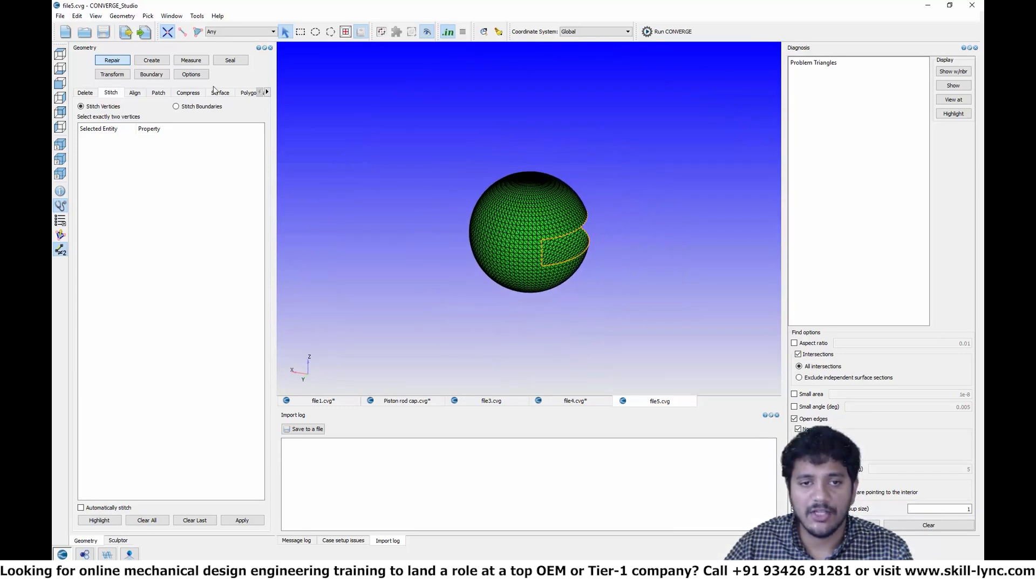
pyautogui.click(152, 60)
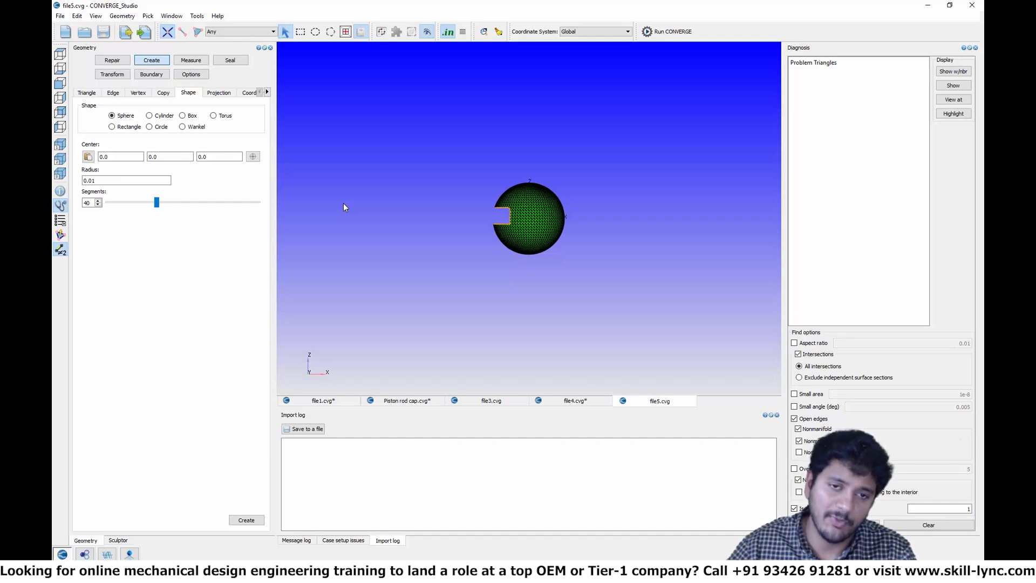
pyautogui.click(186, 116)
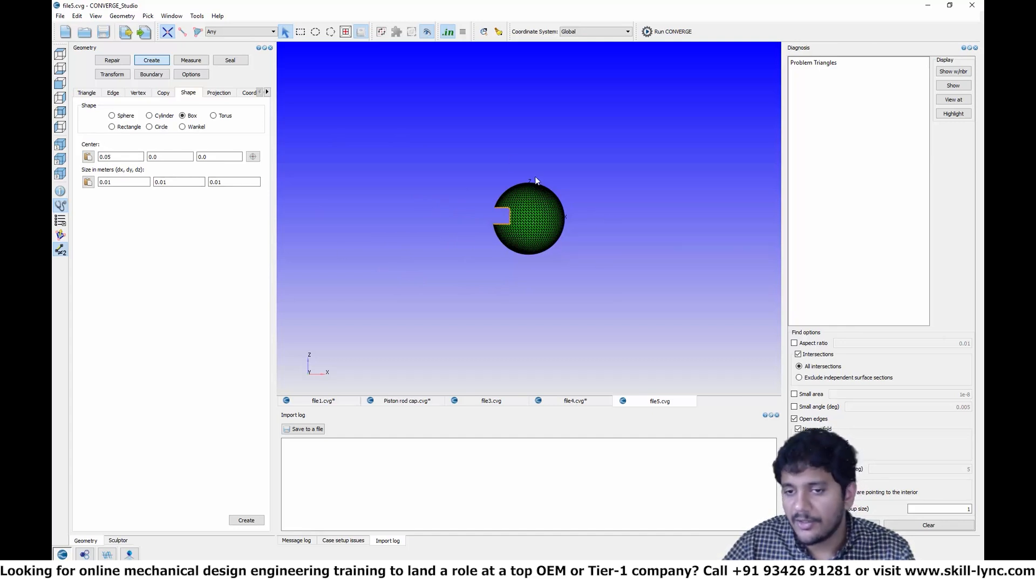
# Step: Show the geometry bounding box with its dimensions and view the sphere side-on along the X axis
pyautogui.click(200, 77)
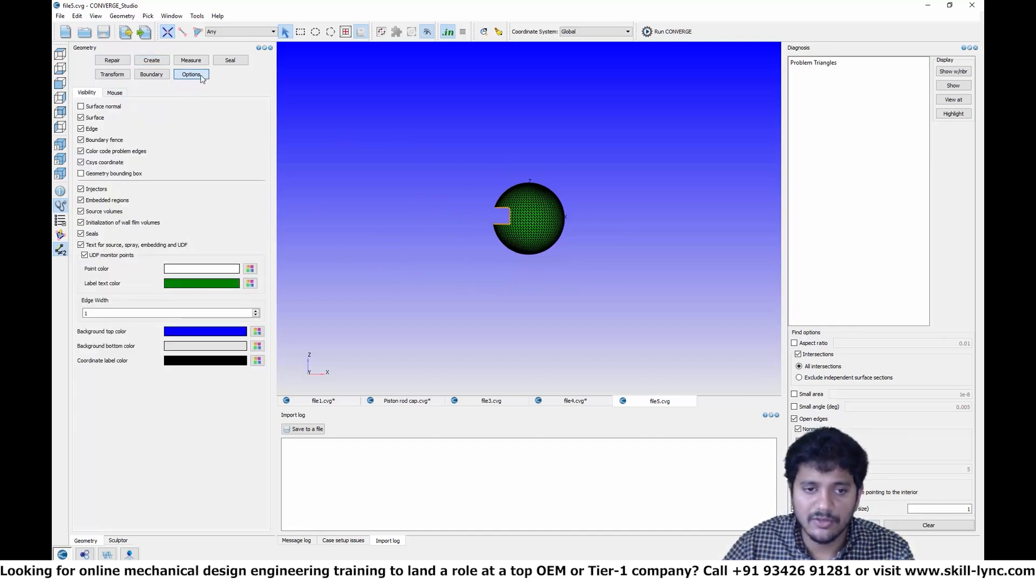
pyautogui.click(110, 174)
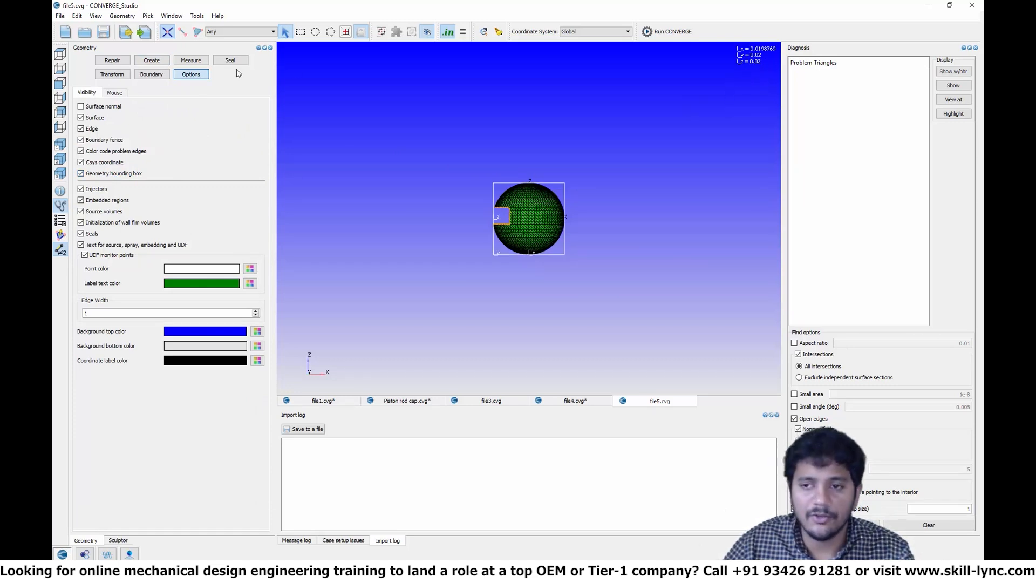
pyautogui.scroll(-4, 491, 196)
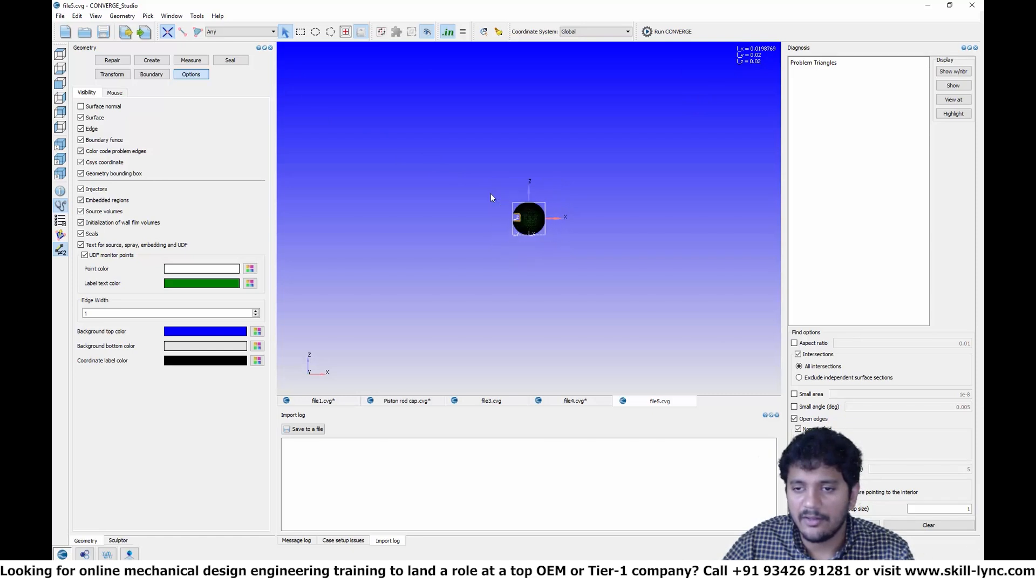
pyautogui.scroll(1, 522, 212)
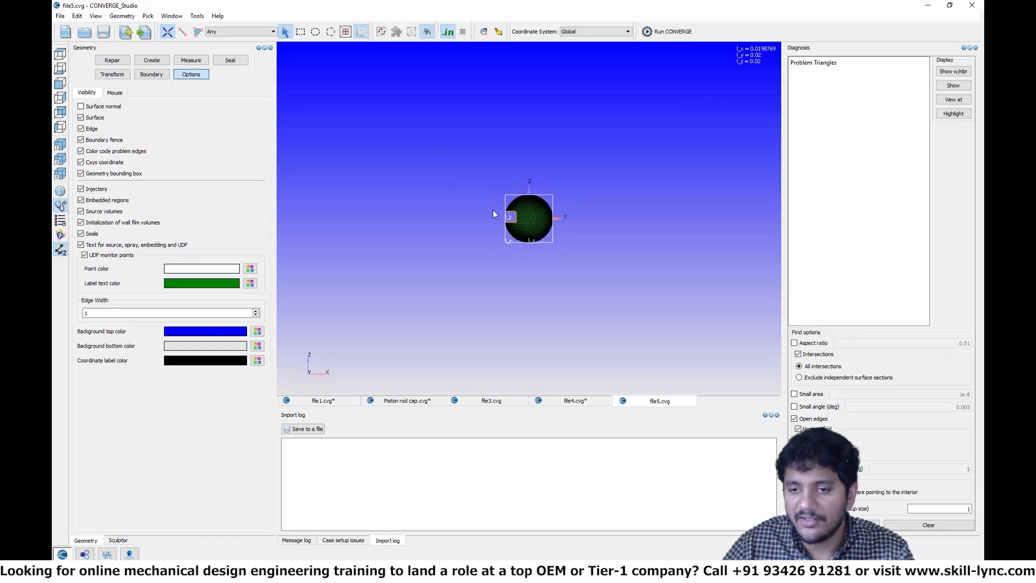
pyautogui.moveTo(493, 209); pyautogui.dragTo(511, 241)
pyautogui.scroll(-5, 510, 241)
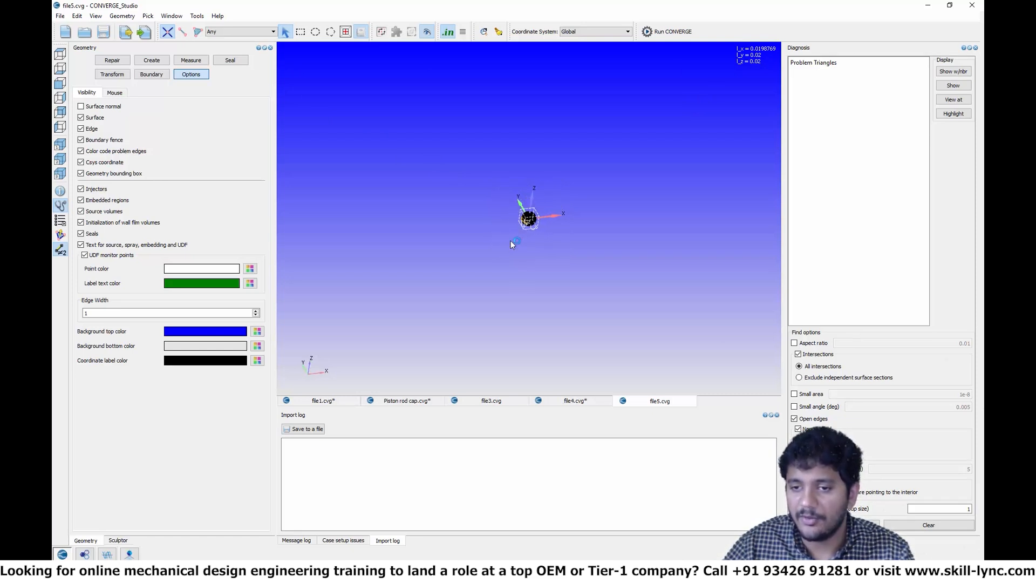
pyautogui.scroll(9, 510, 240)
pyautogui.click(61, 100)
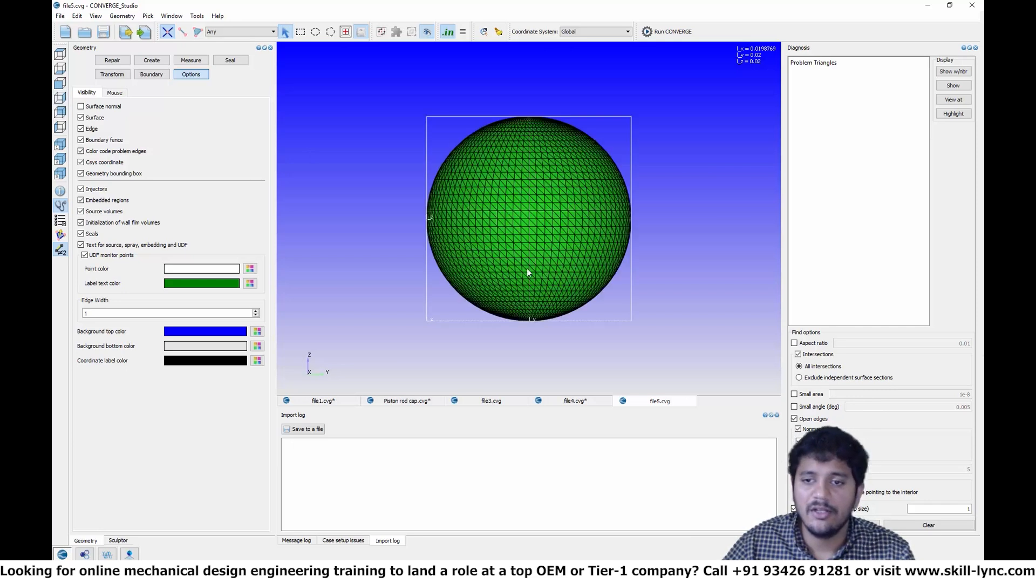
# Step: Set the new box's center to X 0, Y 0.5 and Z 0
pyautogui.click(153, 61)
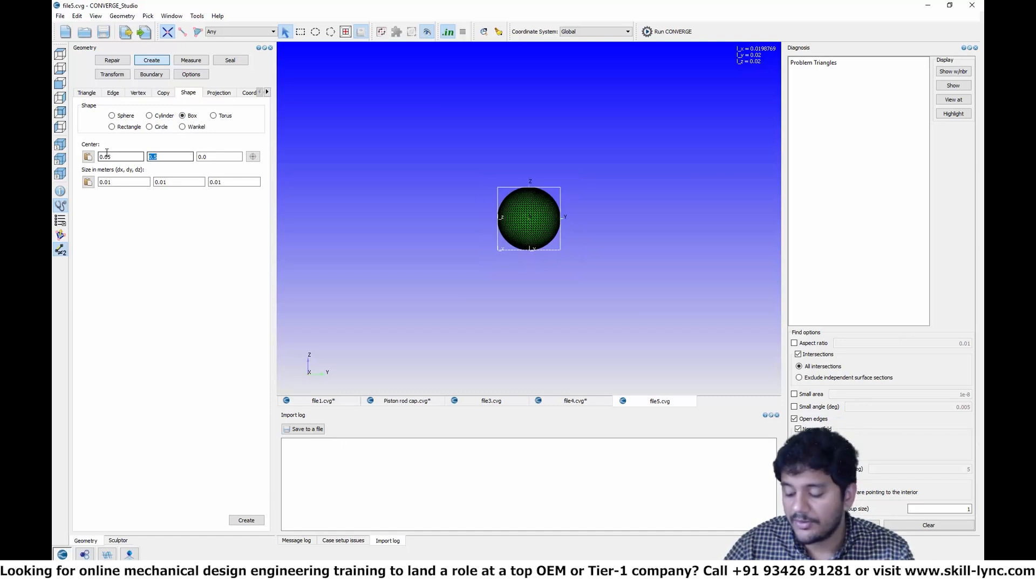
pyautogui.write('0.5')
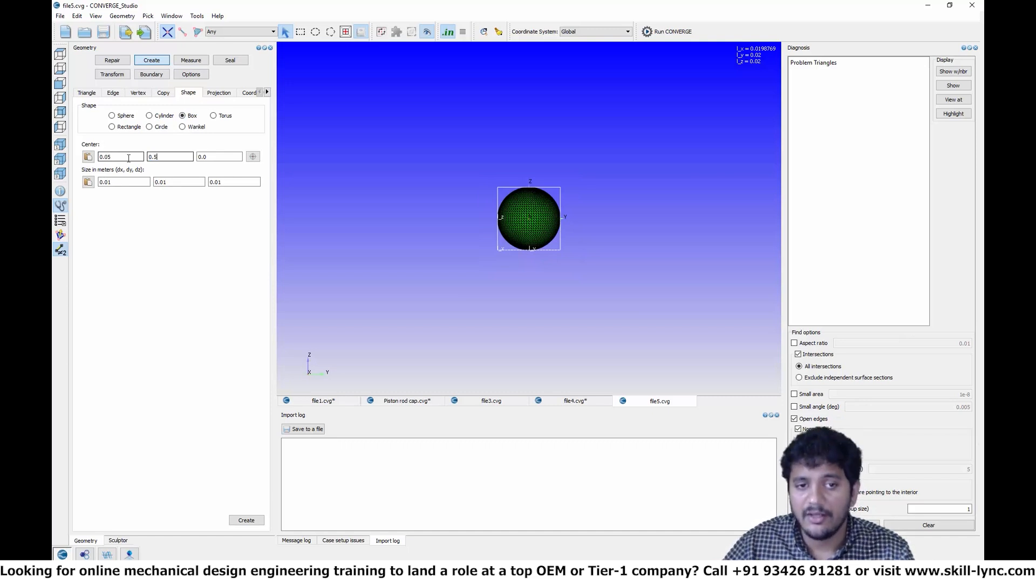
pyautogui.doubleClick(129, 157)
pyautogui.write('0')
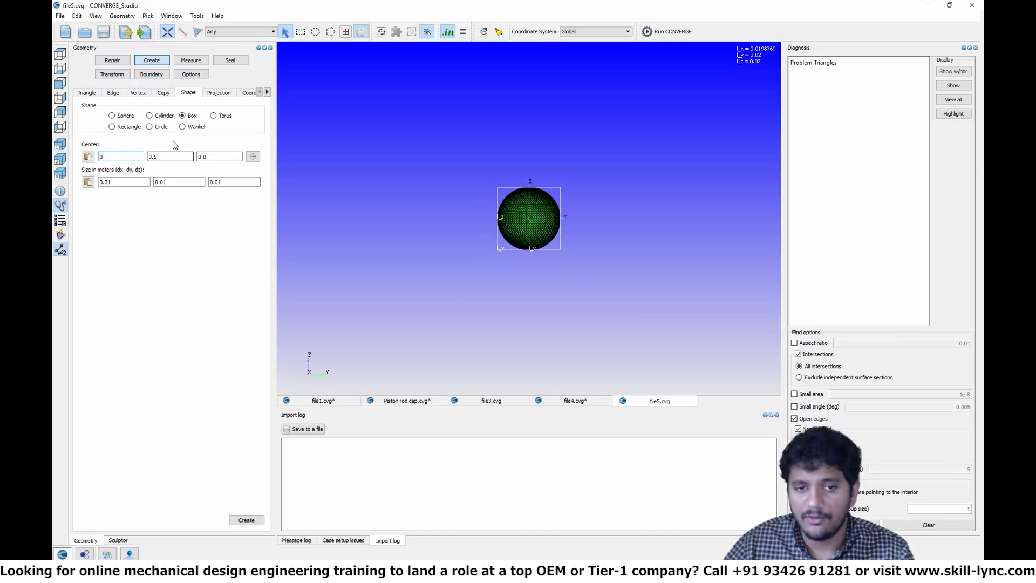
pyautogui.click(202, 156)
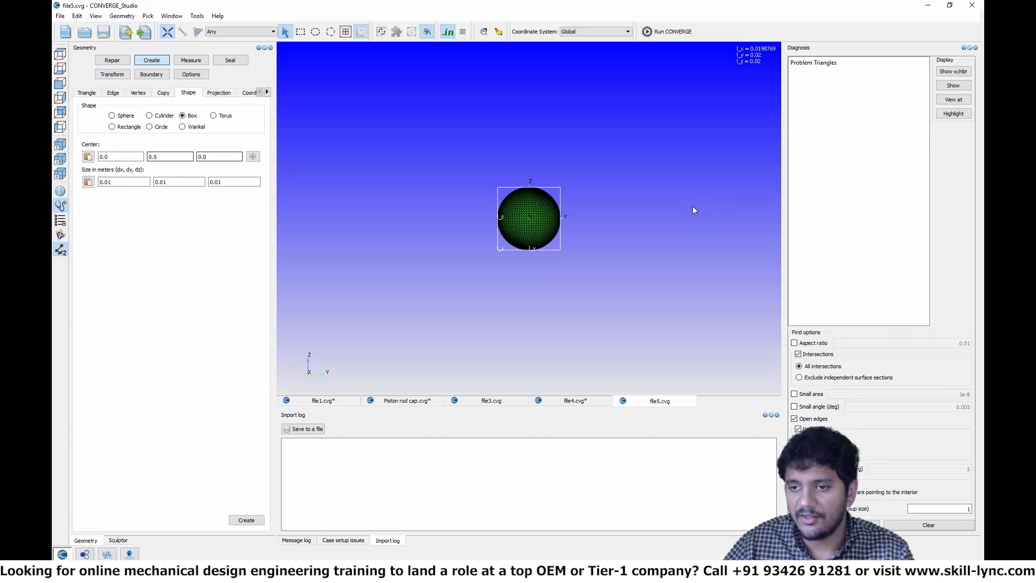
# Step: Set the box size to 0.01 × 1.0 × 0.01 m, create it and check its length against the sphere
pyautogui.doubleClick(111, 182)
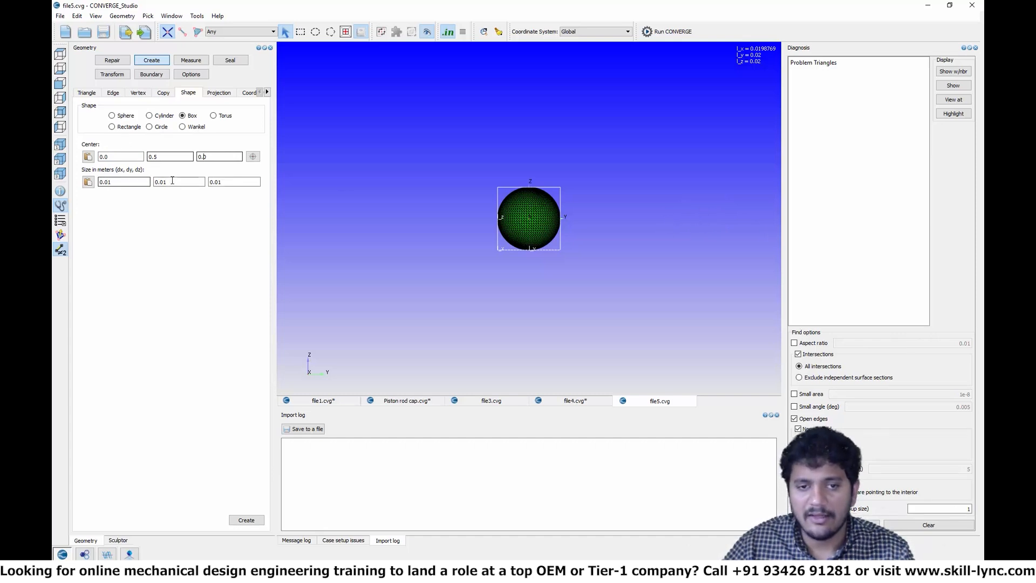
pyautogui.press('Tab')
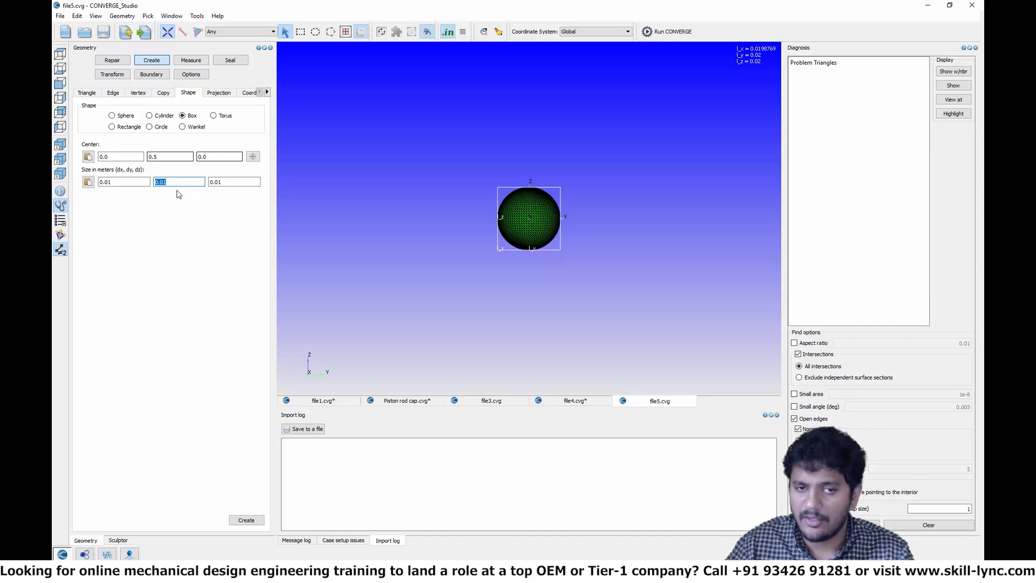
pyautogui.write('1')
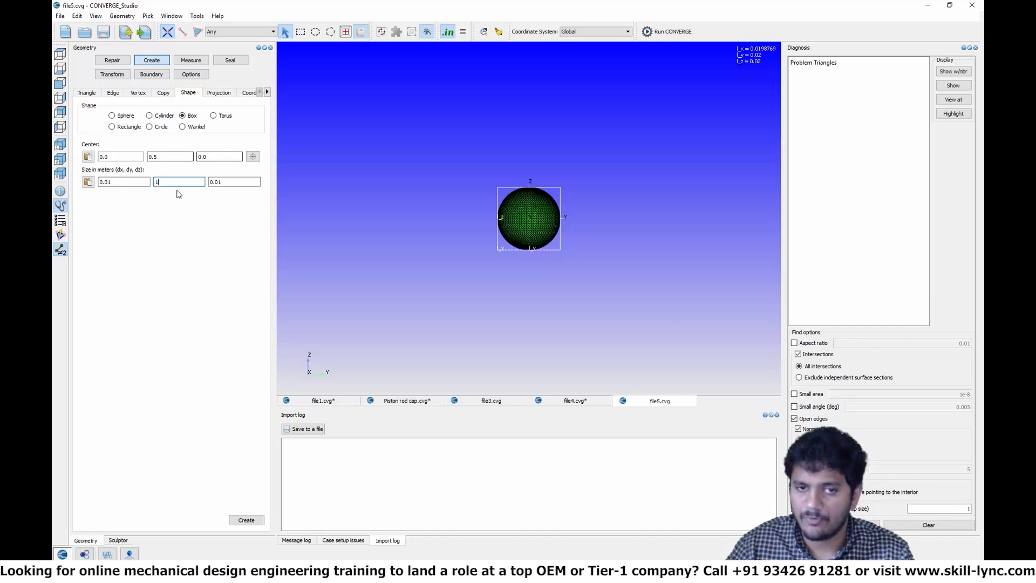
pyautogui.click(254, 183)
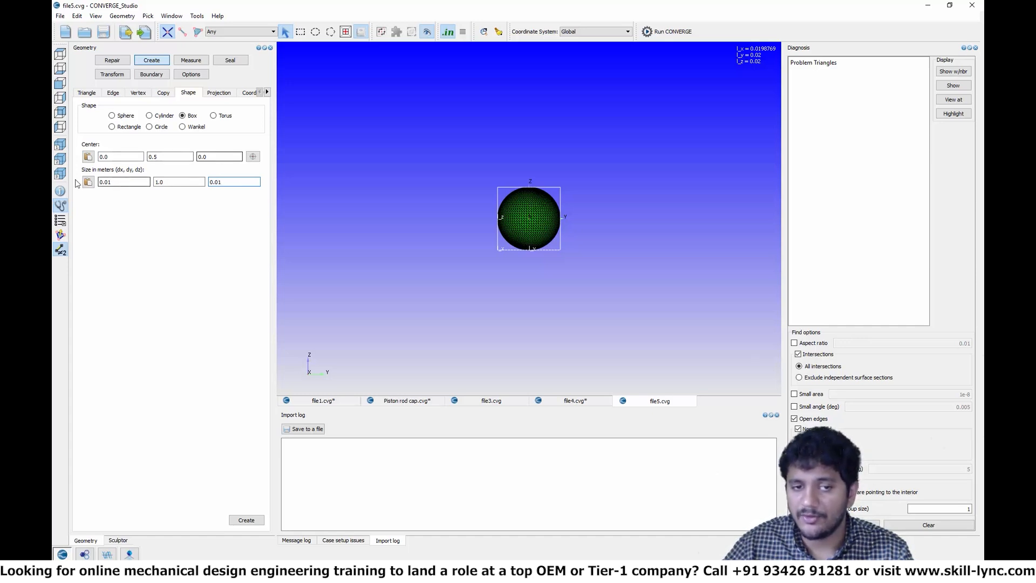
pyautogui.click(247, 520)
pyautogui.scroll(-5, 393, 227)
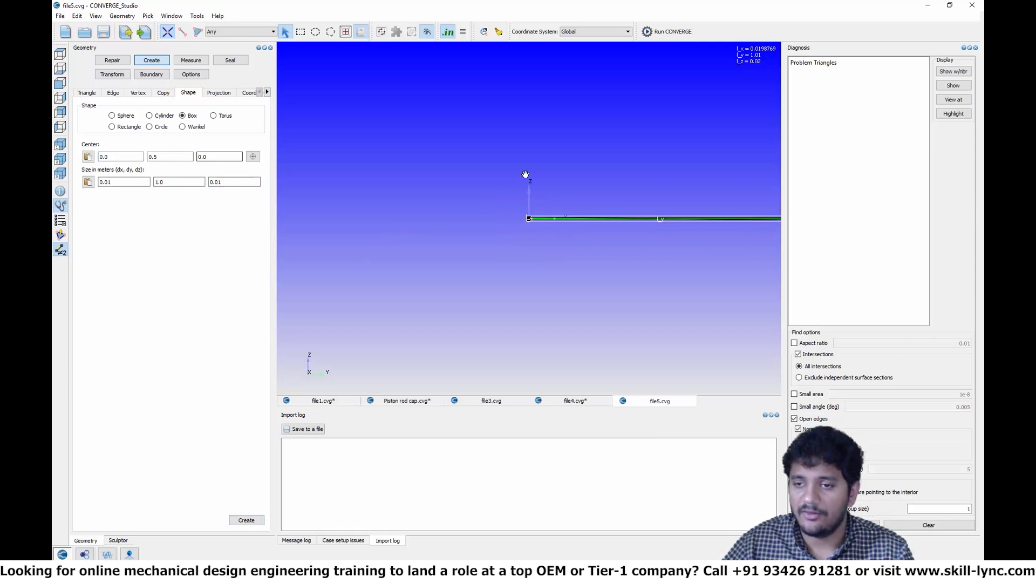
pyautogui.scroll(5, 525, 175)
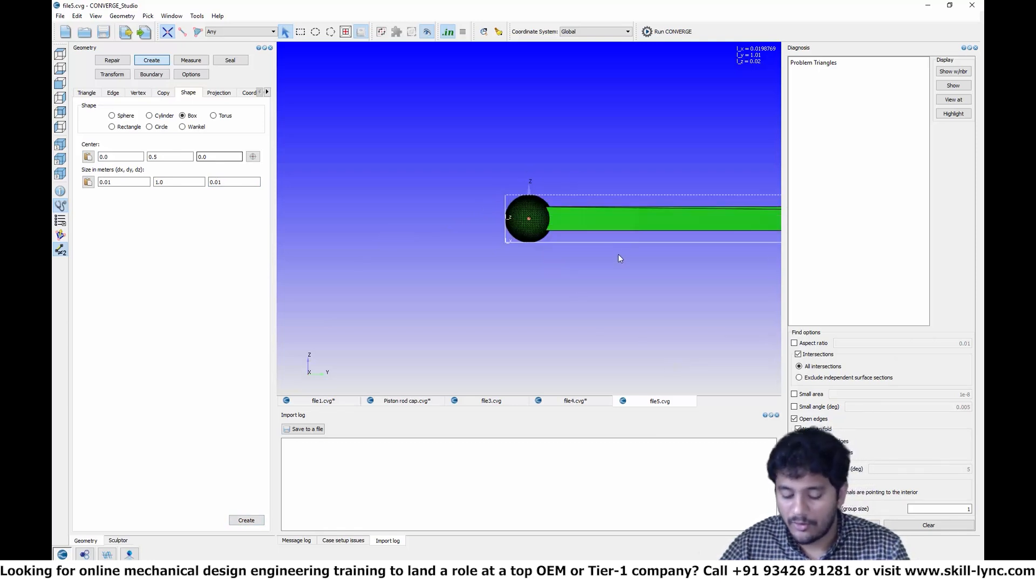
# Step: Undo the overlong box and create a new one centered at 0, 0.05, 0 with size 0.01 × 0.1 × 0.01 m
pyautogui.hotkey('ctrl', 'z')
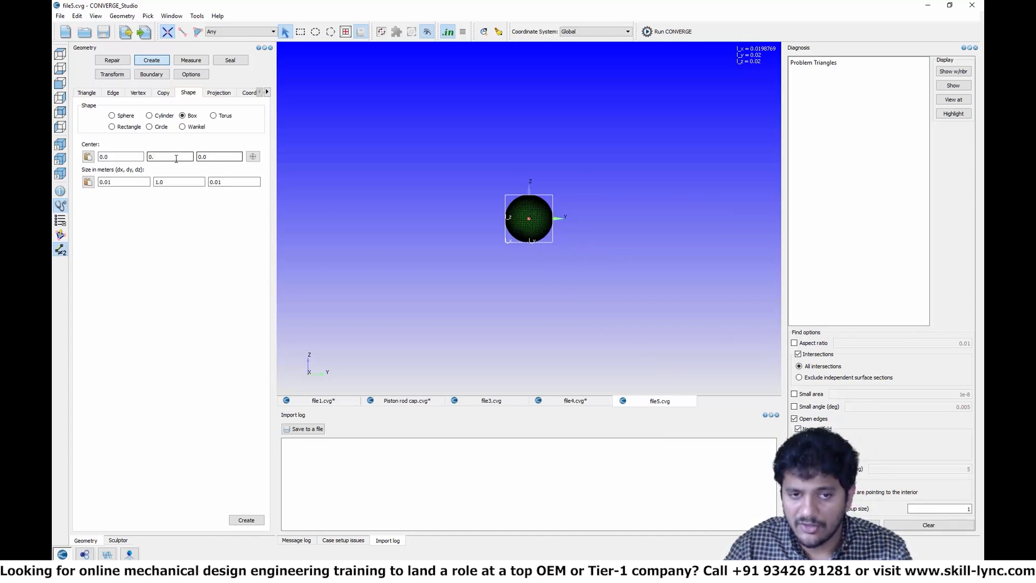
pyautogui.doubleClick(159, 182)
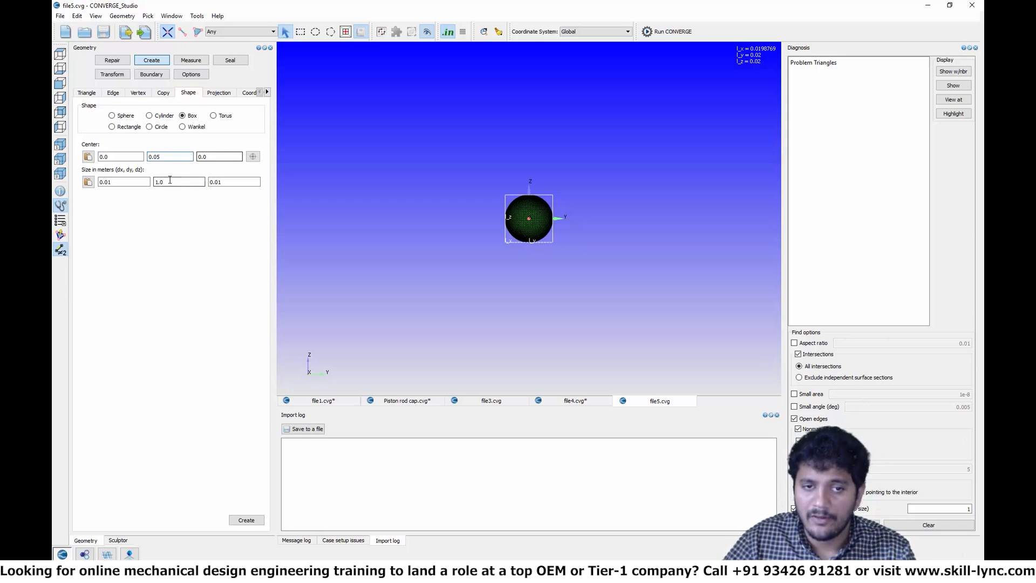
pyautogui.write('0.1')
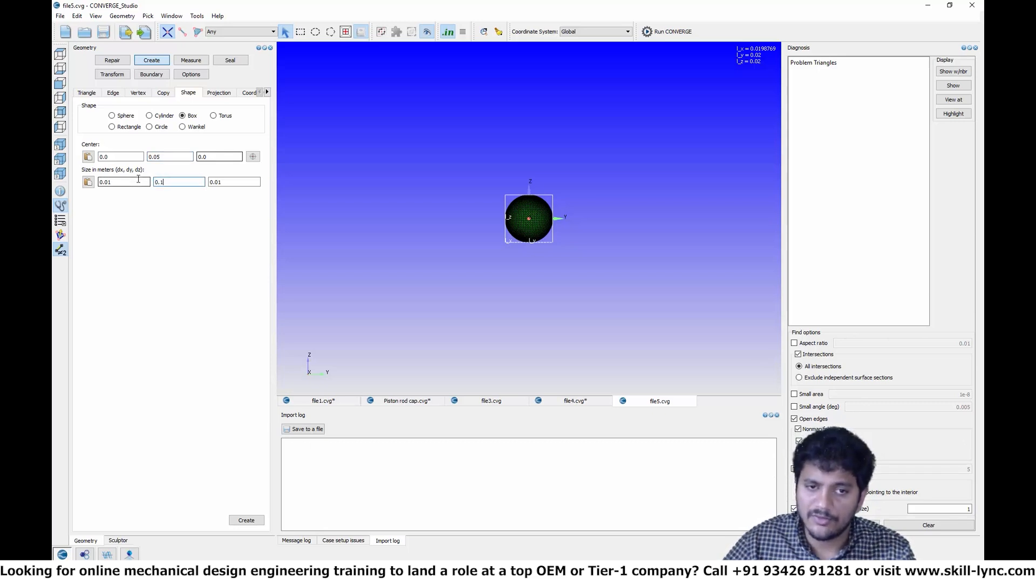
pyautogui.click(246, 521)
# Step: Run the surface diagnosis on the combined box and sphere, and examine the highlighted intersections and open edges up close
pyautogui.moveTo(573, 245); pyautogui.dragTo(507, 169)
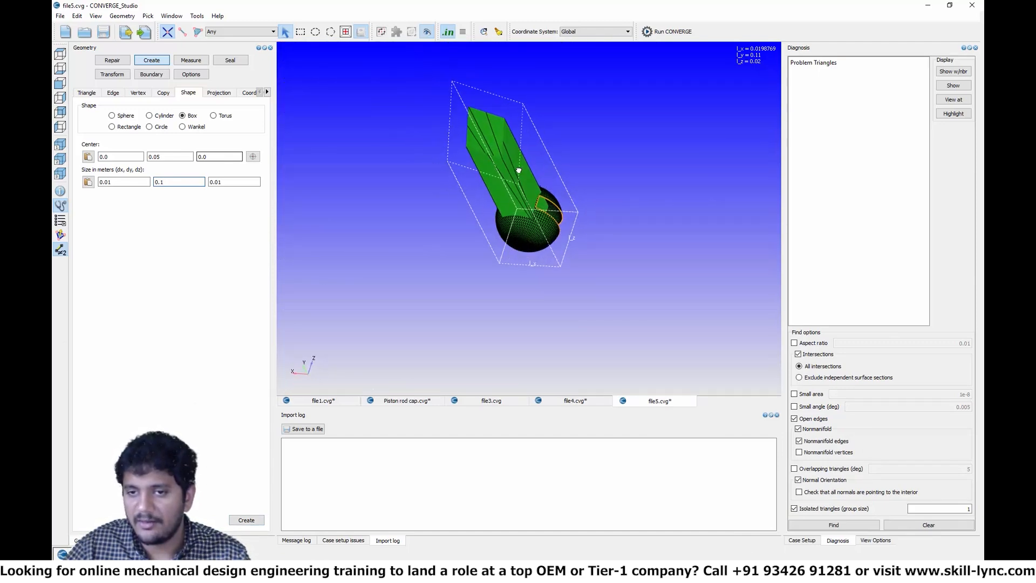
pyautogui.click(60, 83)
pyautogui.click(60, 53)
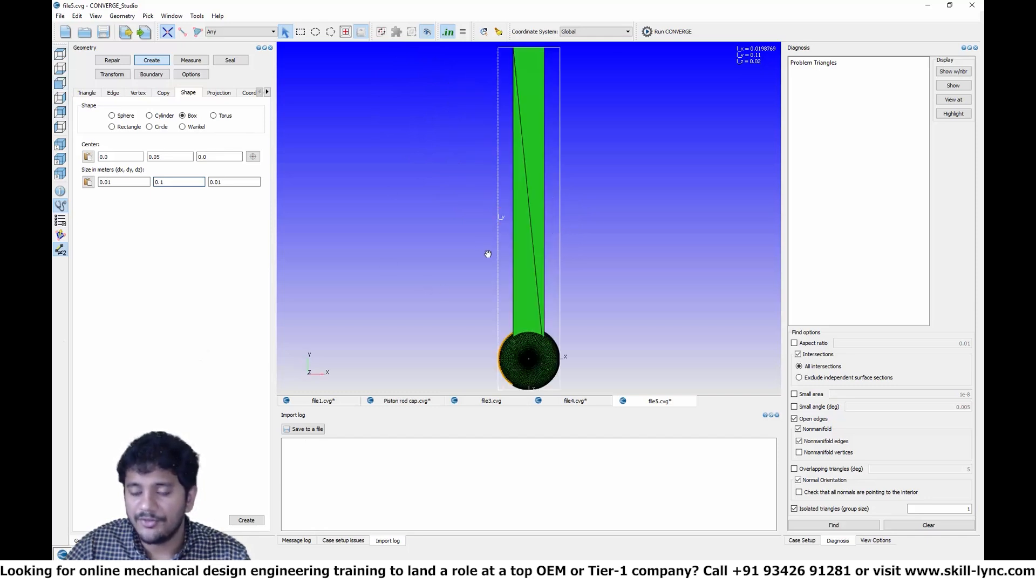
pyautogui.moveTo(526, 288); pyautogui.dragTo(582, 208)
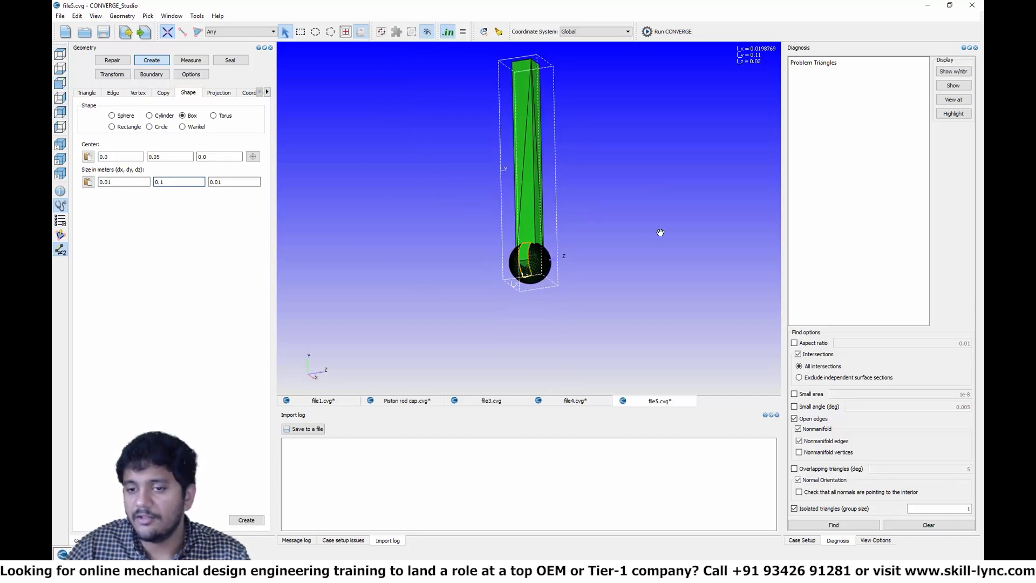
pyautogui.click(833, 524)
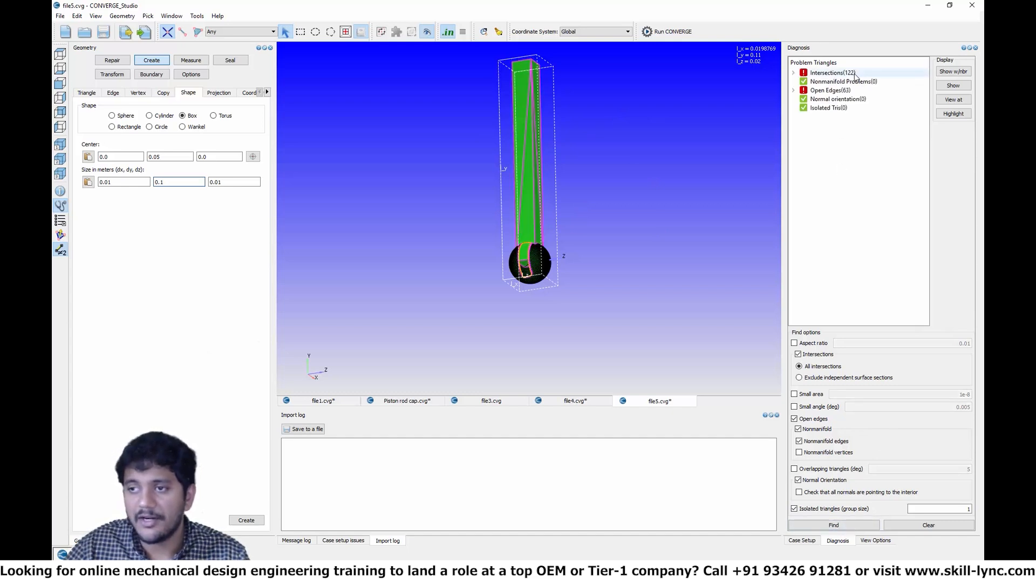
pyautogui.scroll(5, 503, 251)
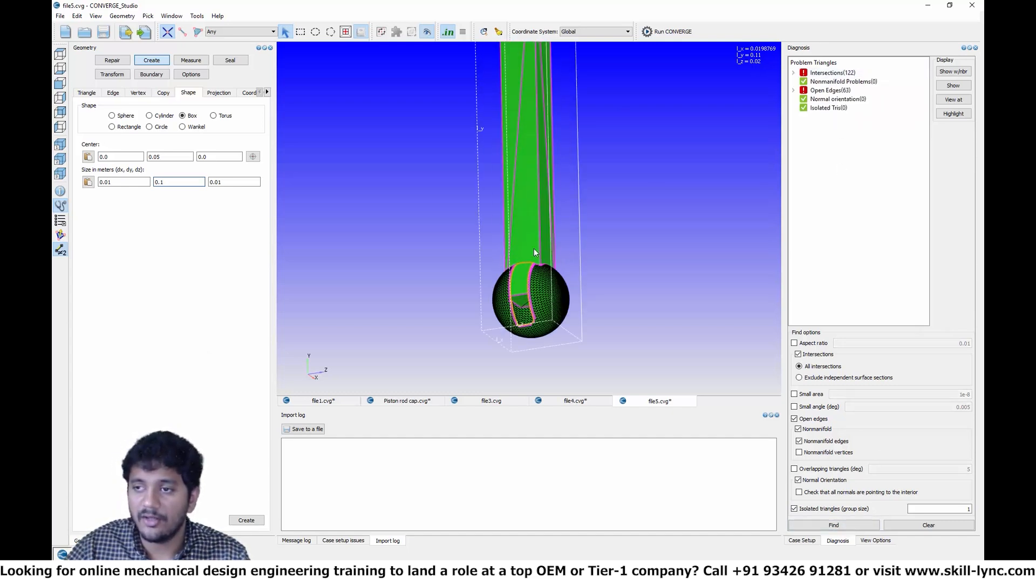
pyautogui.moveTo(594, 278); pyautogui.dragTo(663, 100)
pyautogui.moveTo(663, 100); pyautogui.dragTo(653, 94, button='middle')
pyautogui.scroll(4, 613, 93)
pyautogui.moveTo(606, 151); pyautogui.dragTo(540, 160, button='middle')
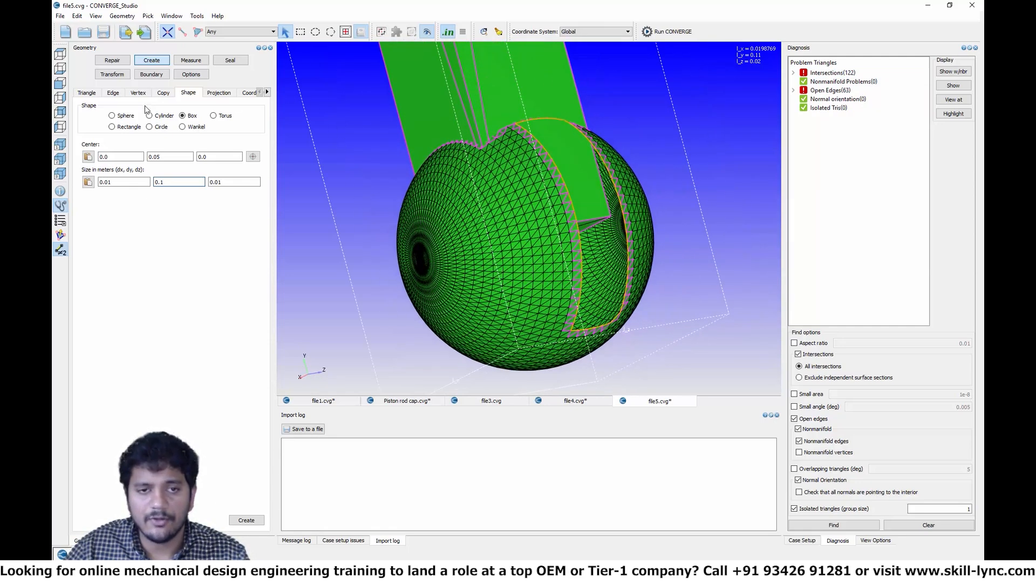
# Step: Patch the sphere's open gap as a free edge loop and rerun the surface diagnosis
pyautogui.click(113, 61)
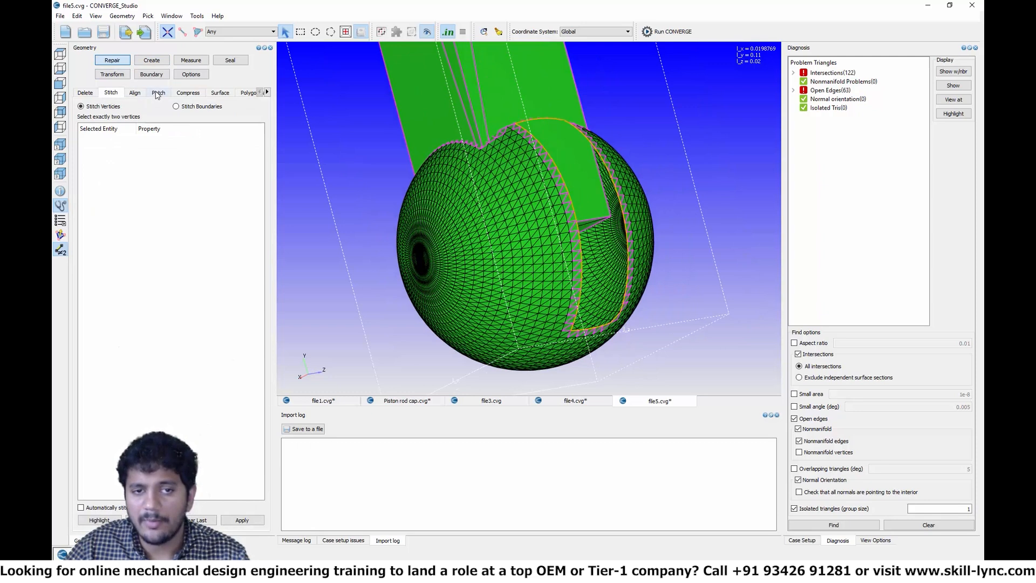
pyautogui.click(158, 93)
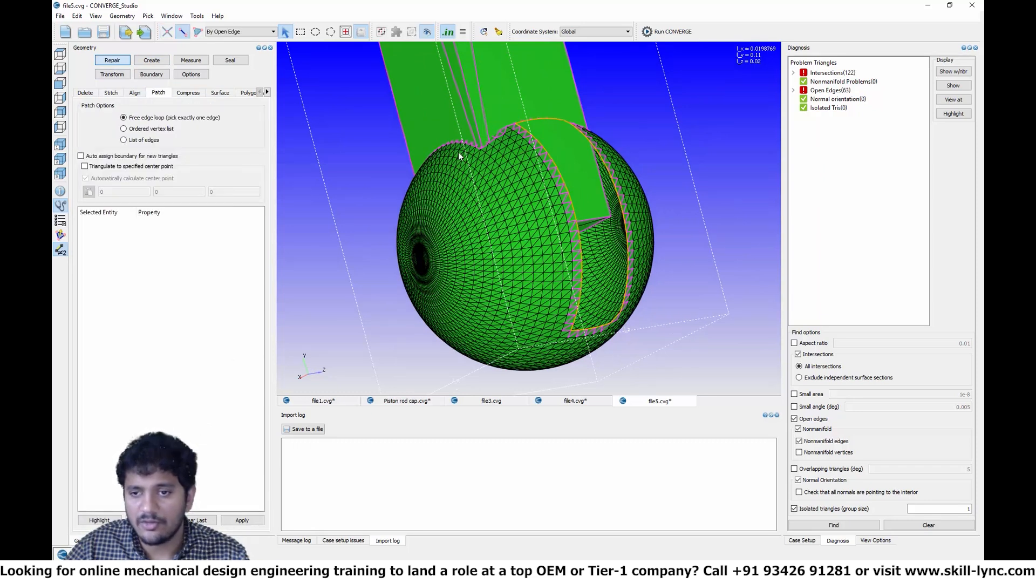
pyautogui.click(541, 144)
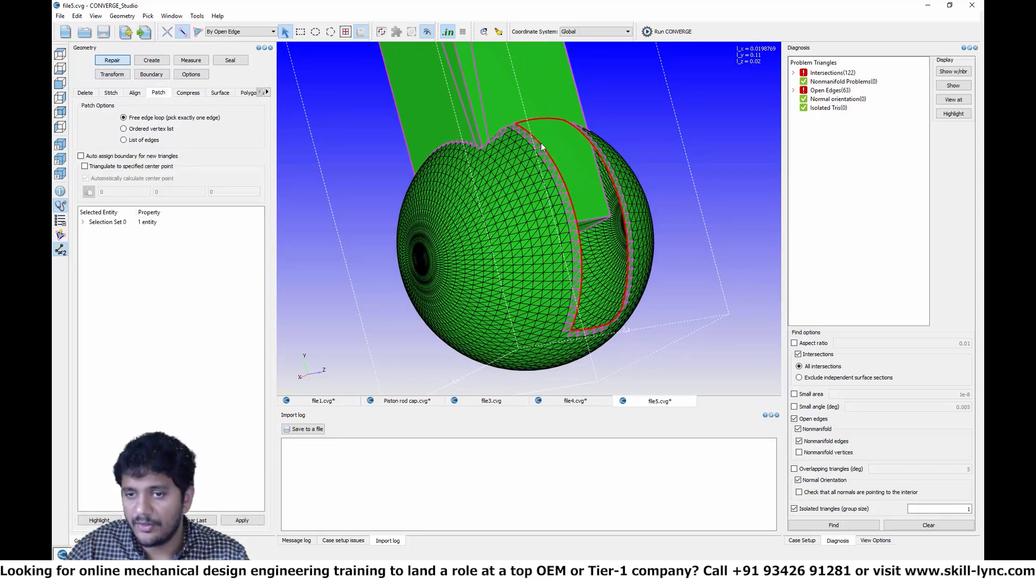
pyautogui.click(245, 520)
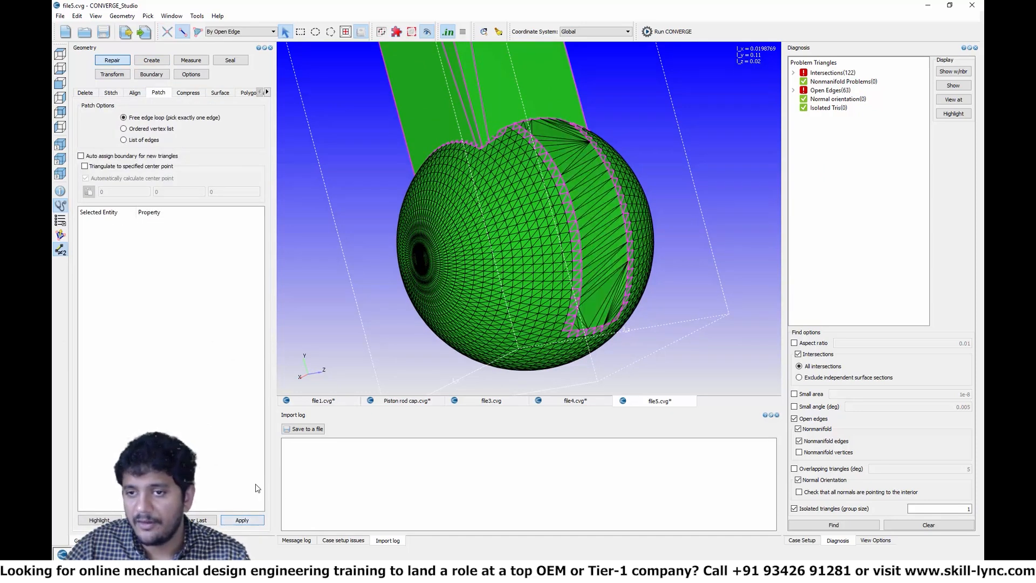
pyautogui.click(807, 525)
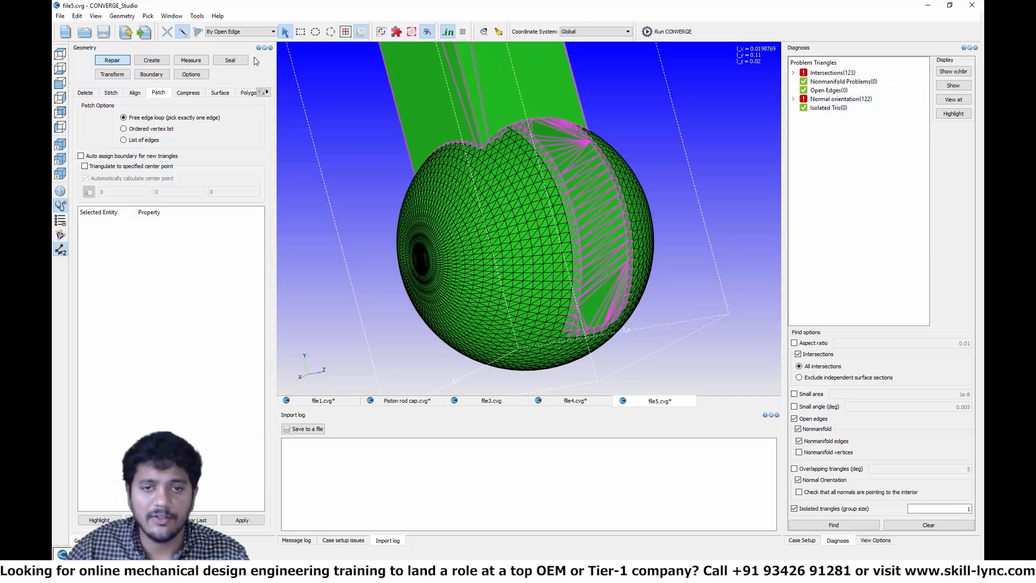
# Step: Flip the patched strip's normals by propagating the change from a single triangle, and rerun the diagnosis
pyautogui.click(112, 74)
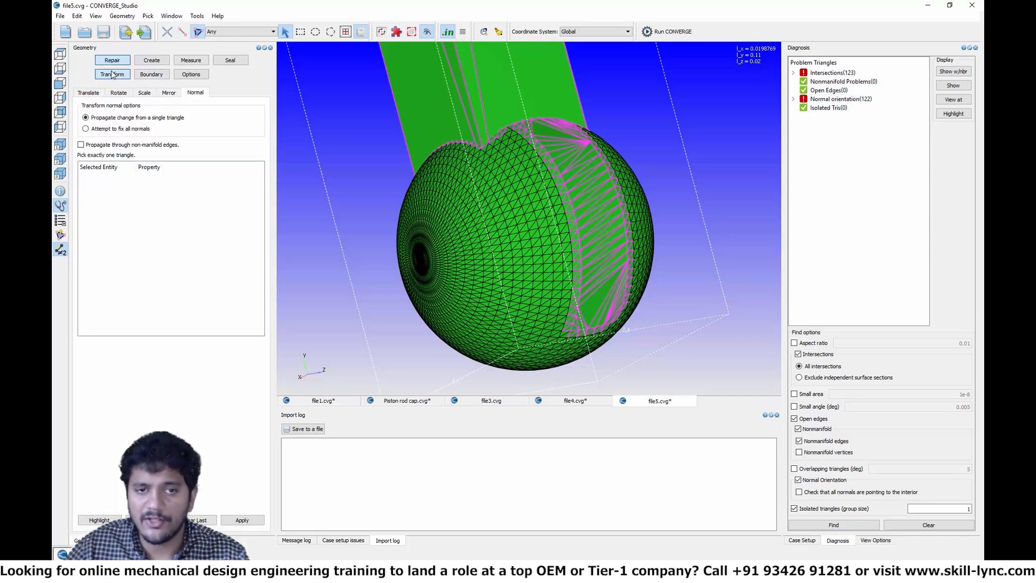
pyautogui.click(591, 194)
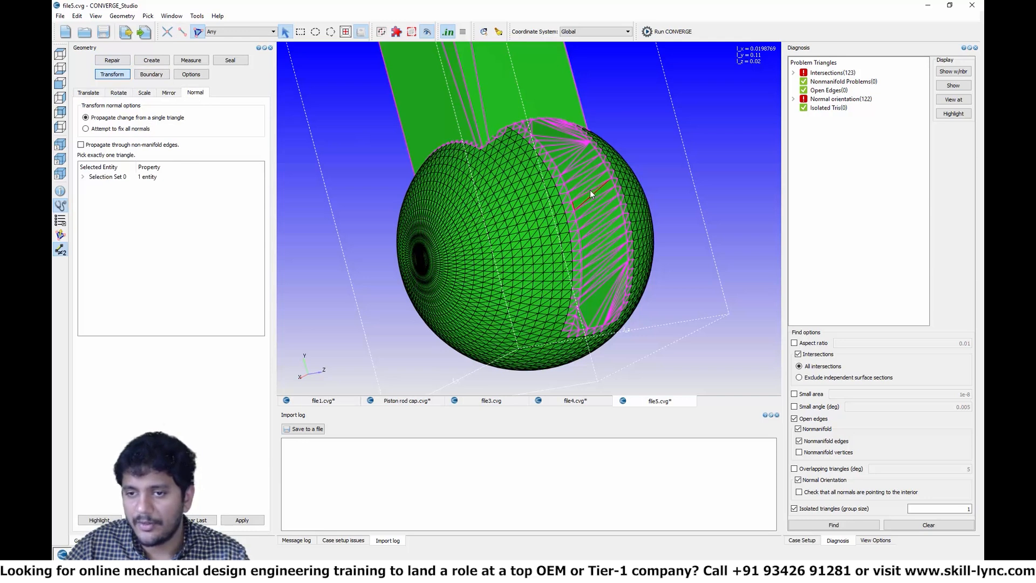
pyautogui.click(254, 521)
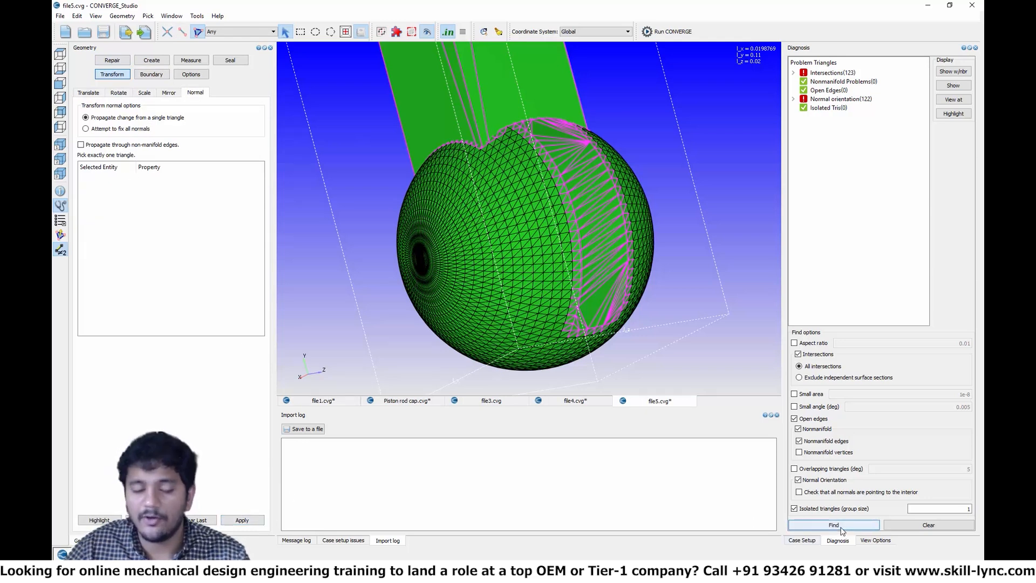
pyautogui.click(61, 235)
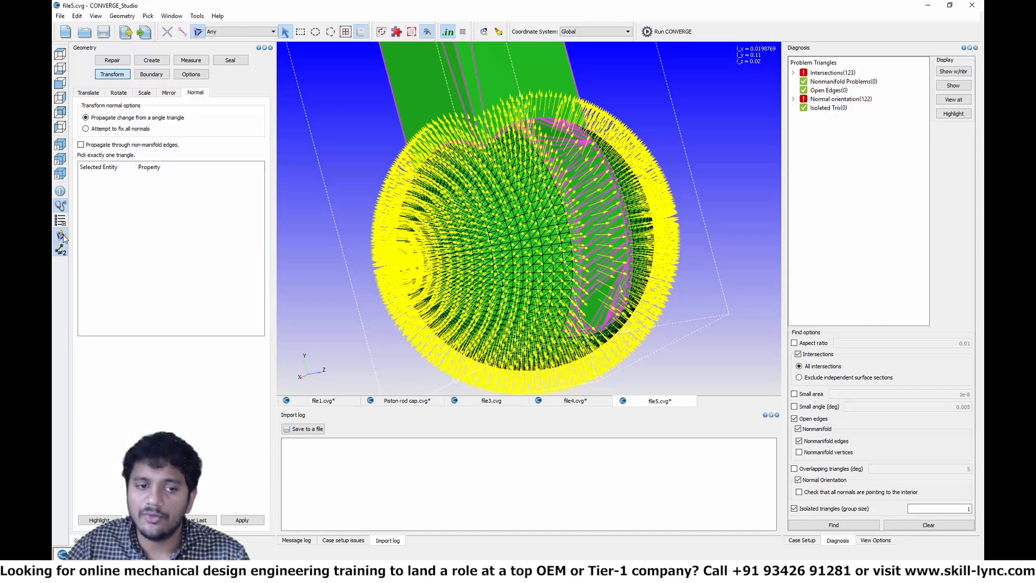
pyautogui.click(61, 236)
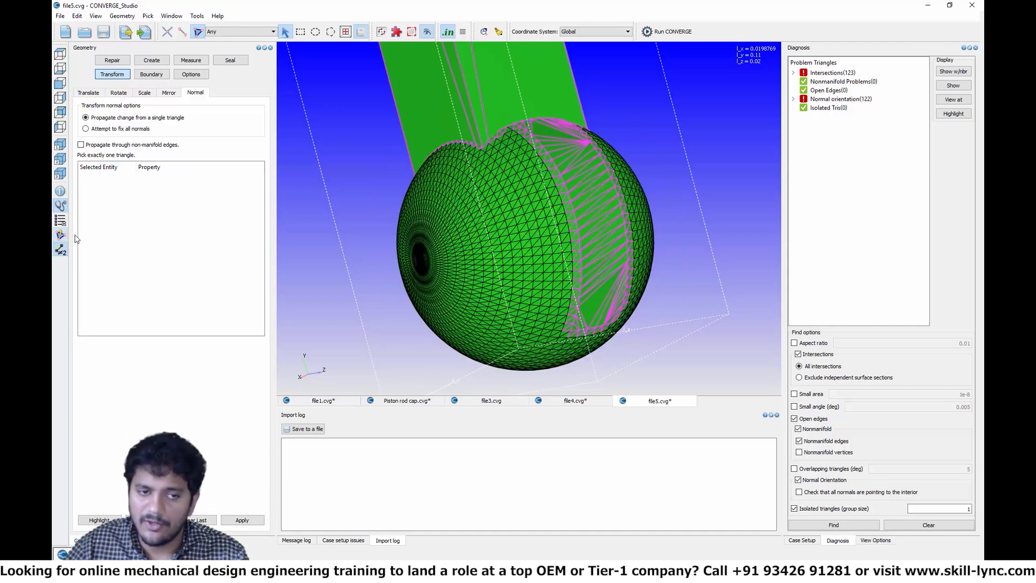
pyautogui.click(829, 526)
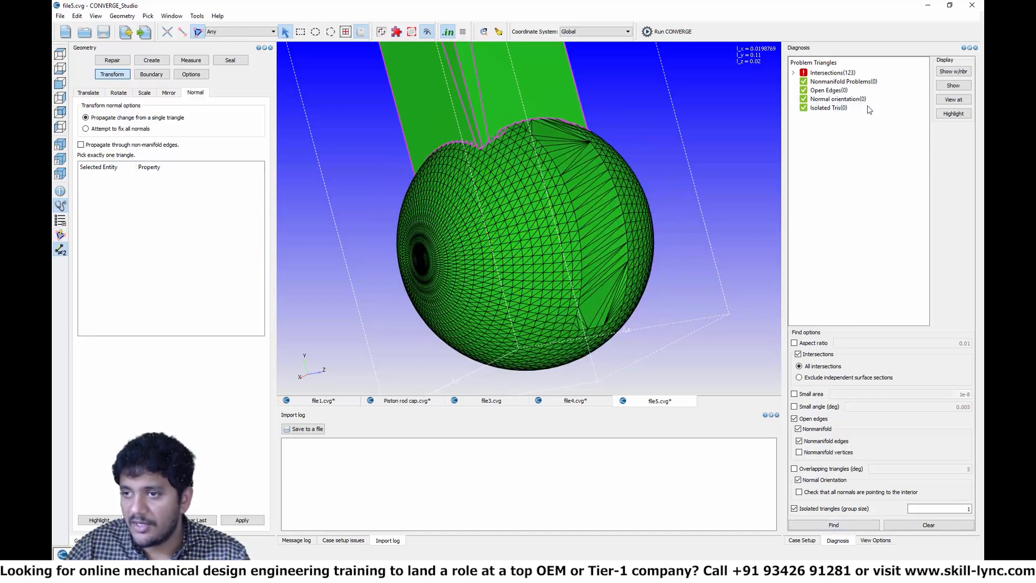
# Step: Examine the highlighted intersections where the box enters the sphere from several sides and up close
pyautogui.scroll(-2, 672, 234)
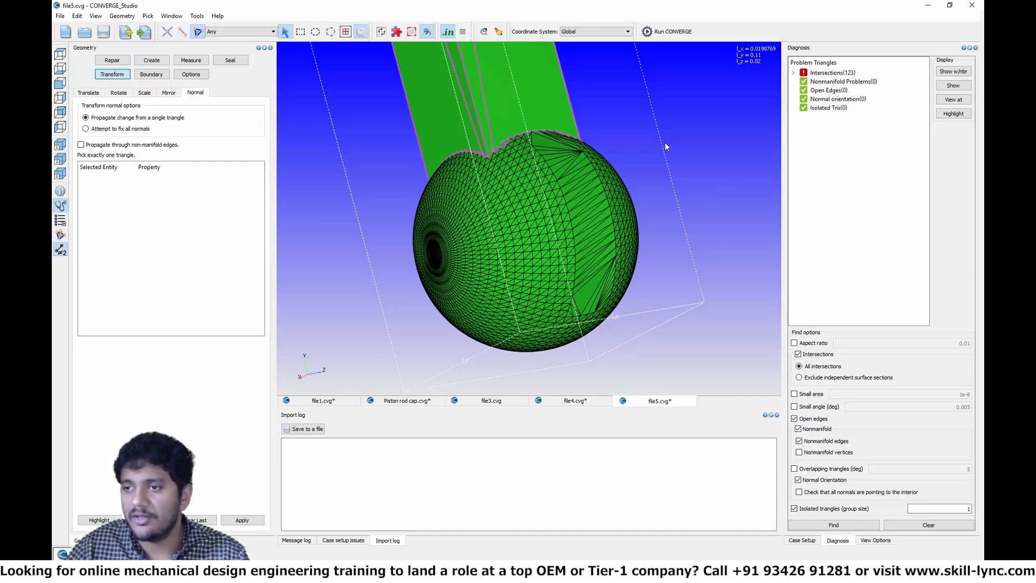
pyautogui.moveTo(642, 147); pyautogui.dragTo(640, 230)
pyautogui.scroll(3, 555, 219)
pyautogui.scroll(-5, 509, 233)
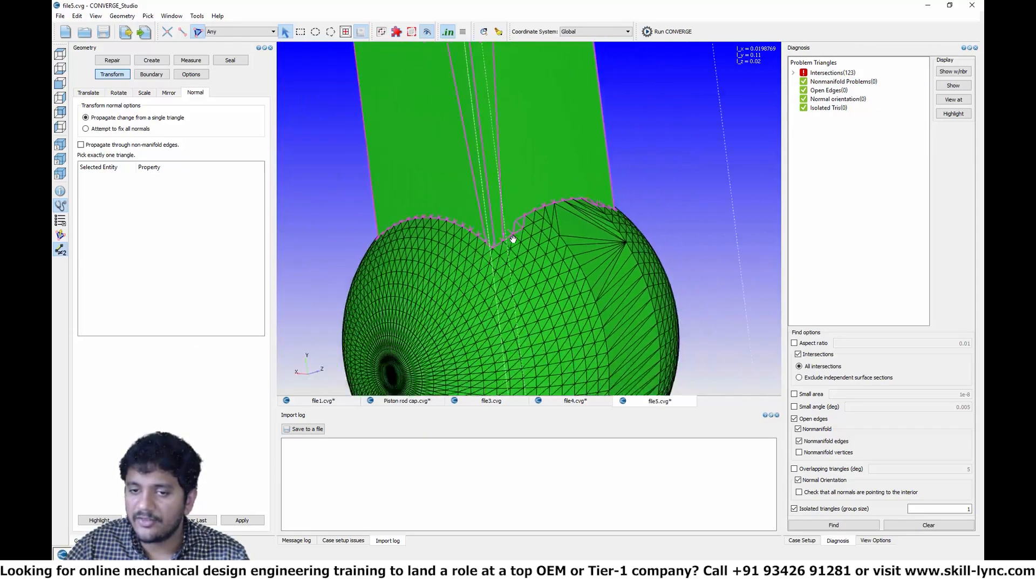
pyautogui.scroll(-2, 516, 236)
pyautogui.scroll(6, 502, 243)
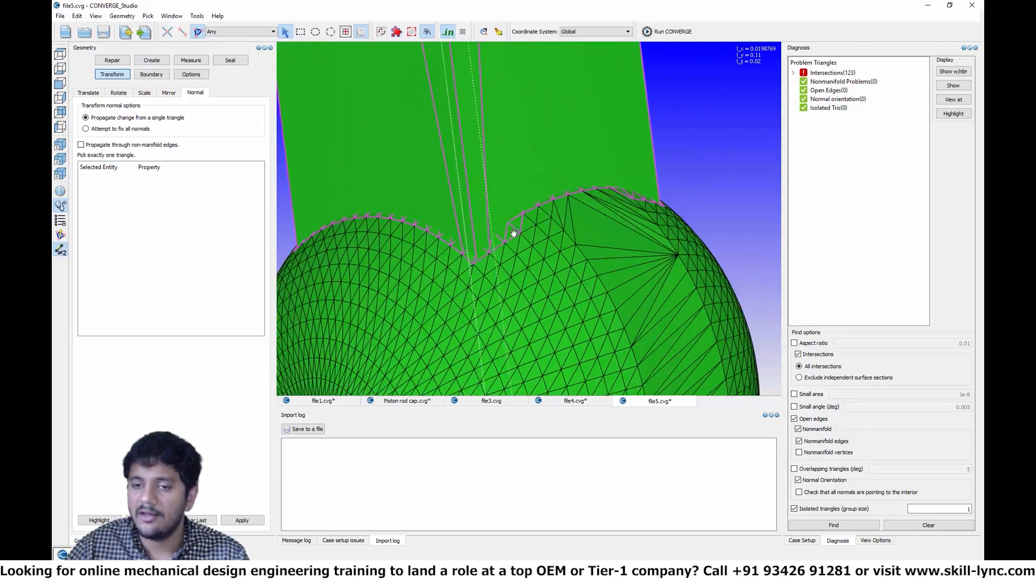
pyautogui.moveTo(475, 255); pyautogui.dragTo(558, 176)
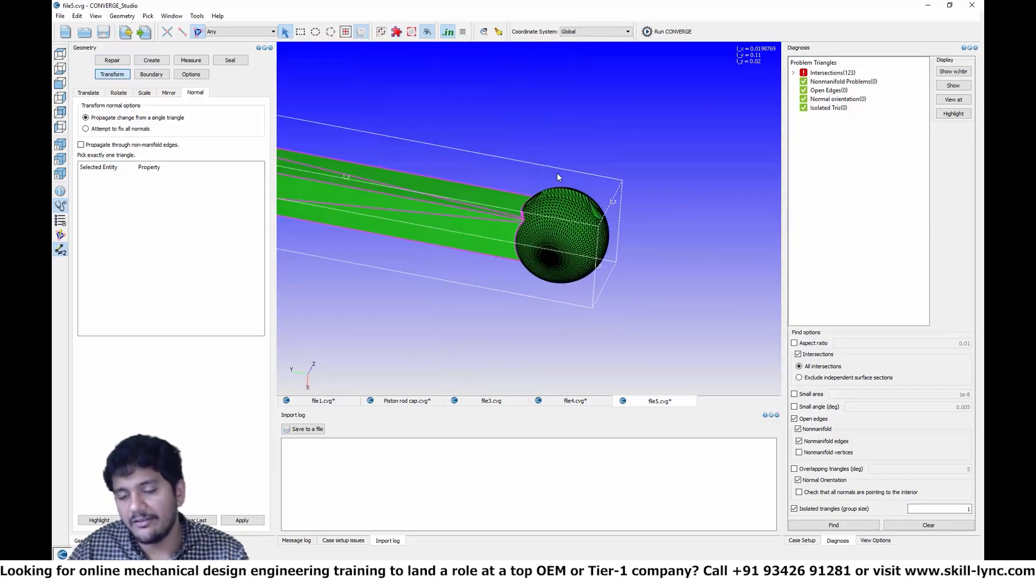
pyautogui.scroll(6, 557, 175)
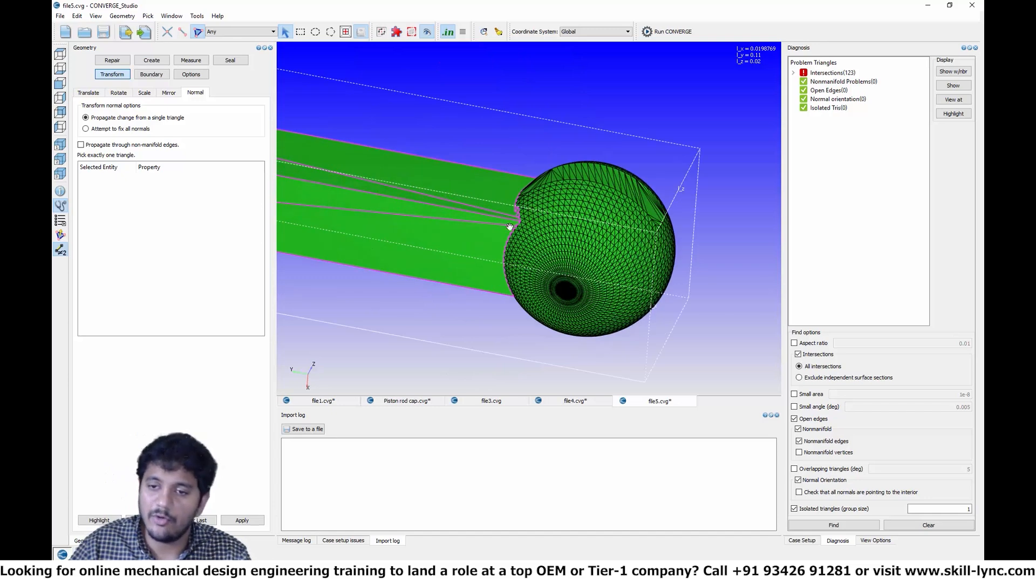
pyautogui.moveTo(511, 224); pyautogui.dragTo(543, 174)
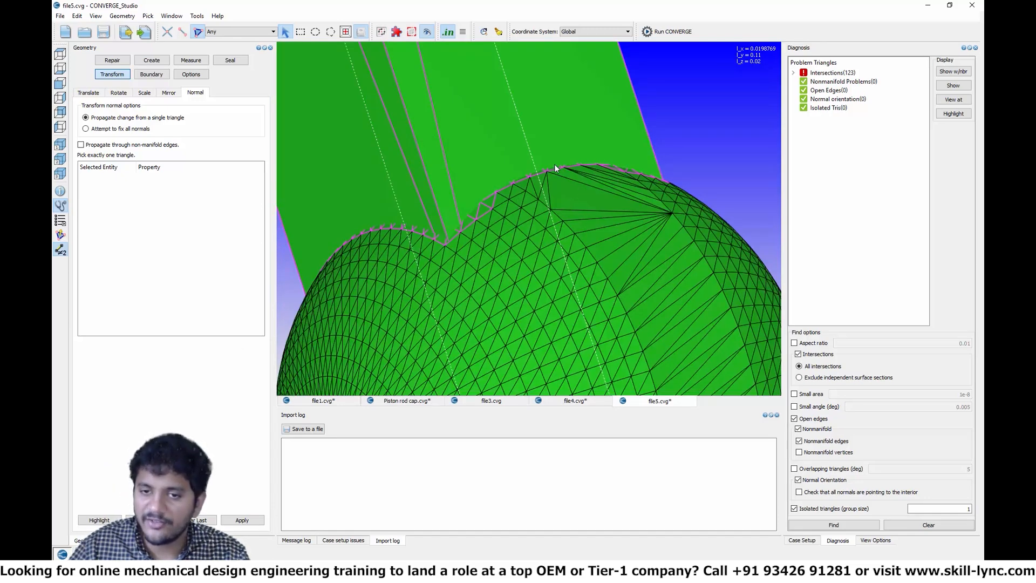
pyautogui.scroll(-4, 590, 164)
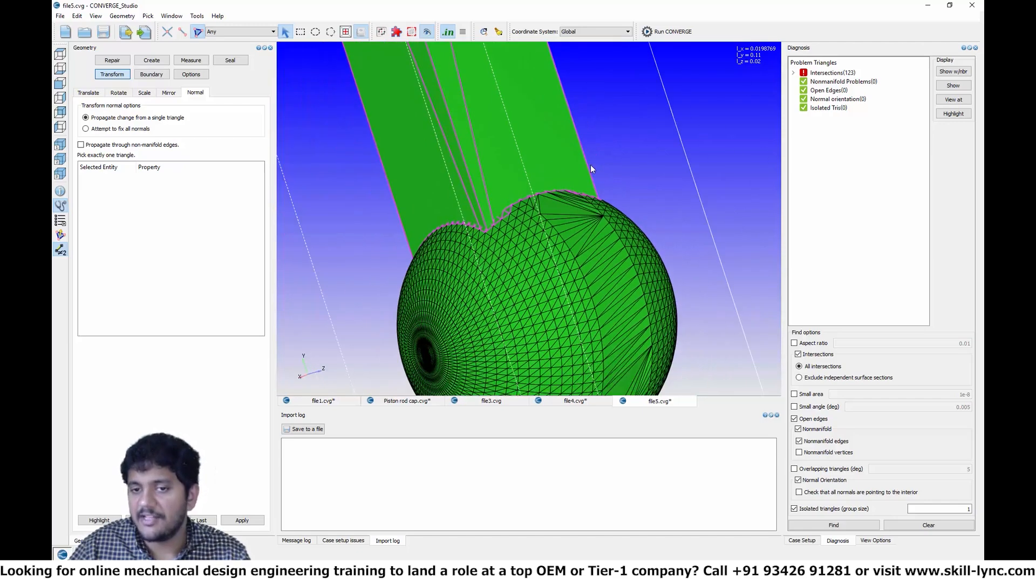
pyautogui.moveTo(588, 162); pyautogui.dragTo(512, 129)
pyautogui.scroll(-3, 512, 129)
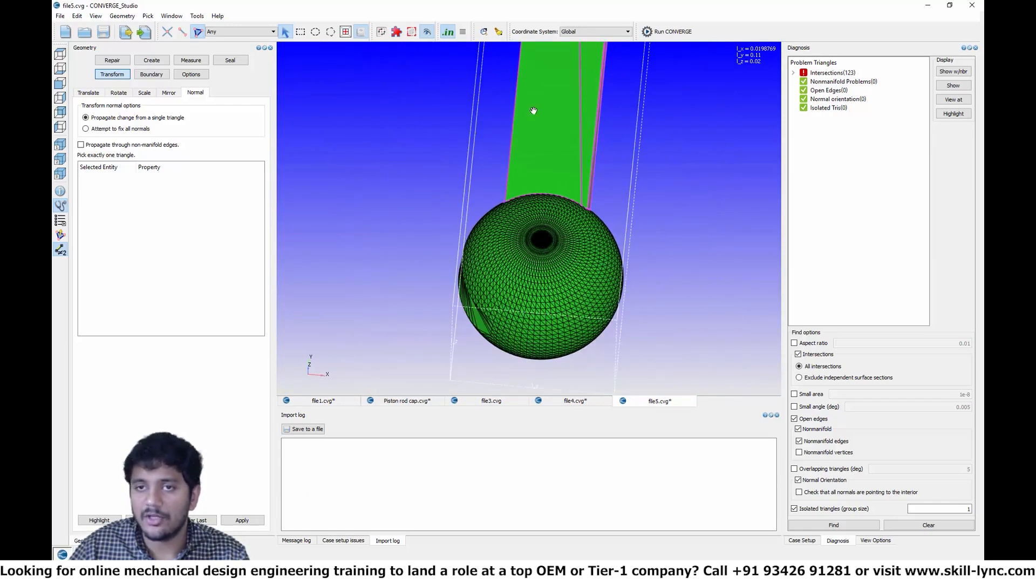
pyautogui.moveTo(491, 165); pyautogui.dragTo(551, 209)
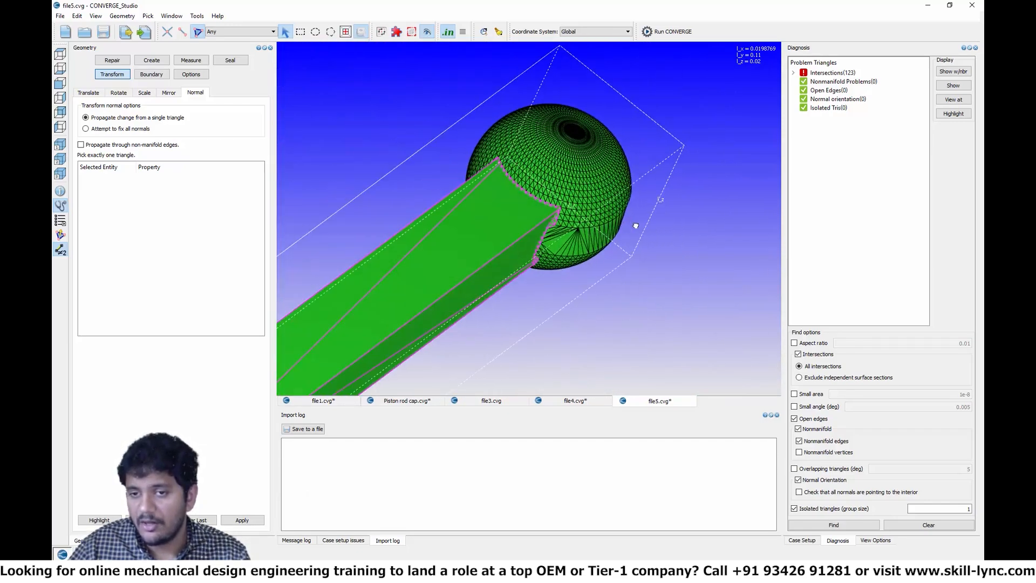
pyautogui.scroll(3, 551, 208)
pyautogui.scroll(2, 529, 164)
pyautogui.moveTo(540, 166); pyautogui.dragTo(497, 275)
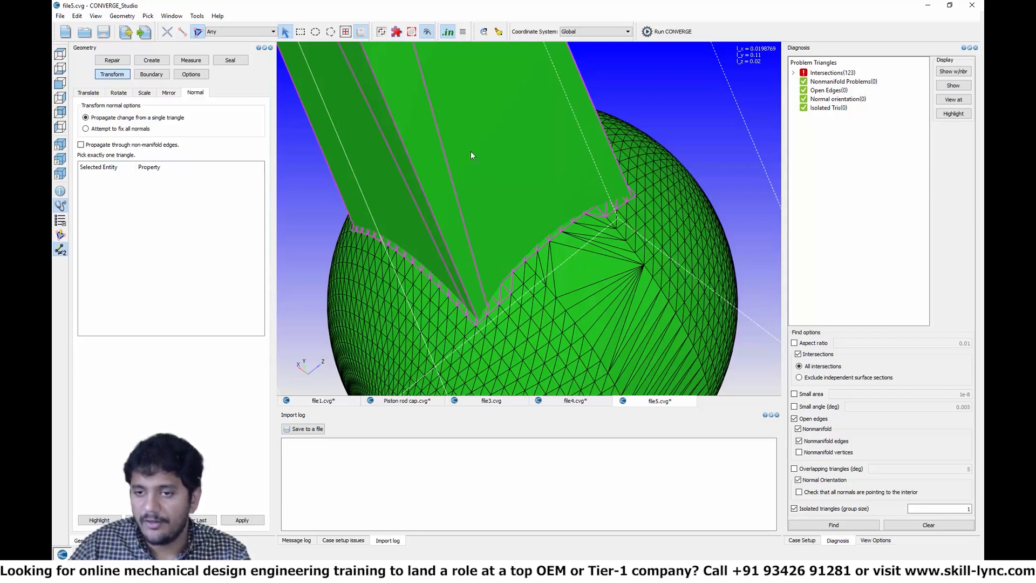
pyautogui.moveTo(445, 205); pyautogui.dragTo(609, 157)
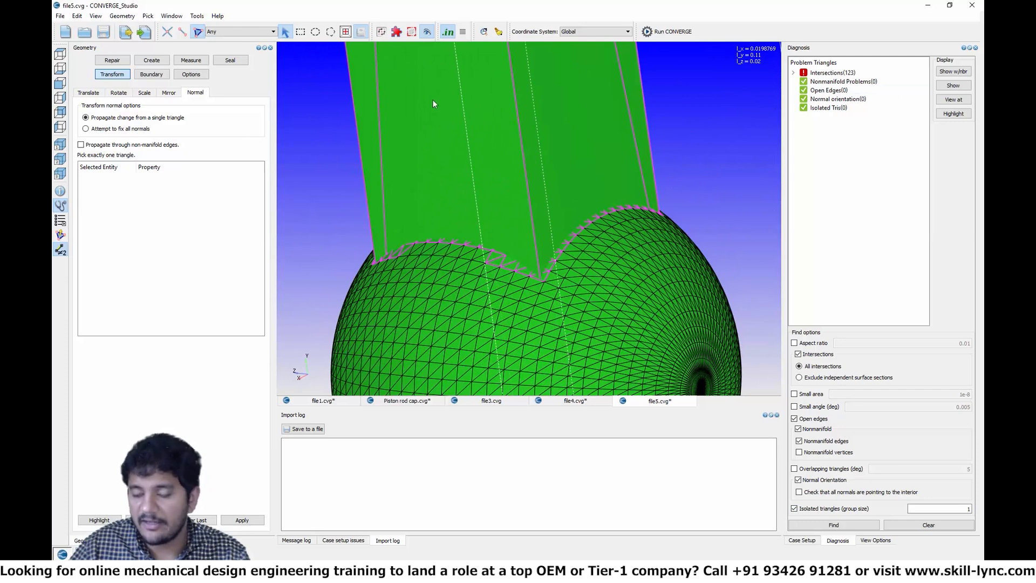
# Step: Create a new boundary with ID 1 and rename it Box
pyautogui.click(157, 74)
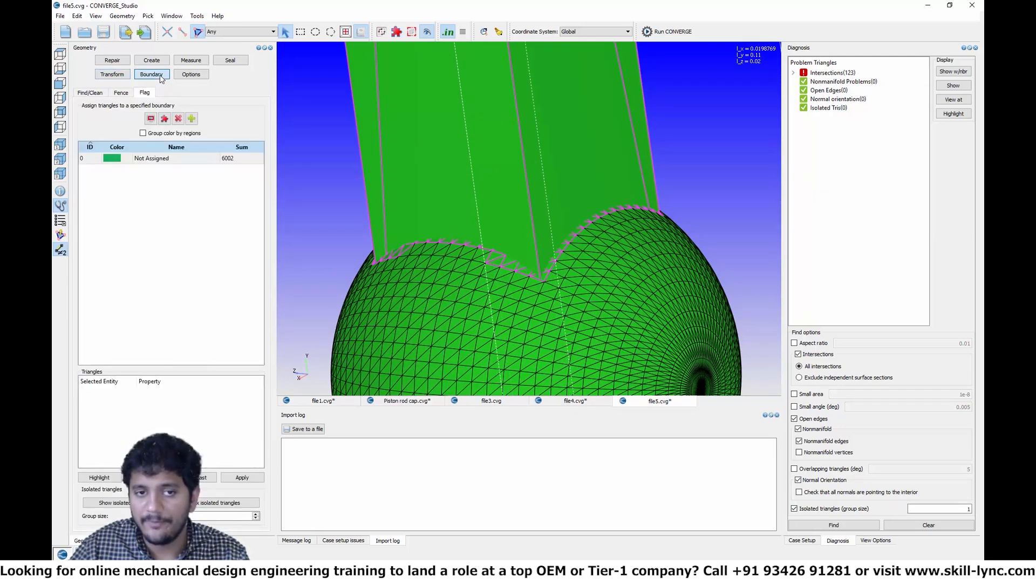
pyautogui.click(192, 120)
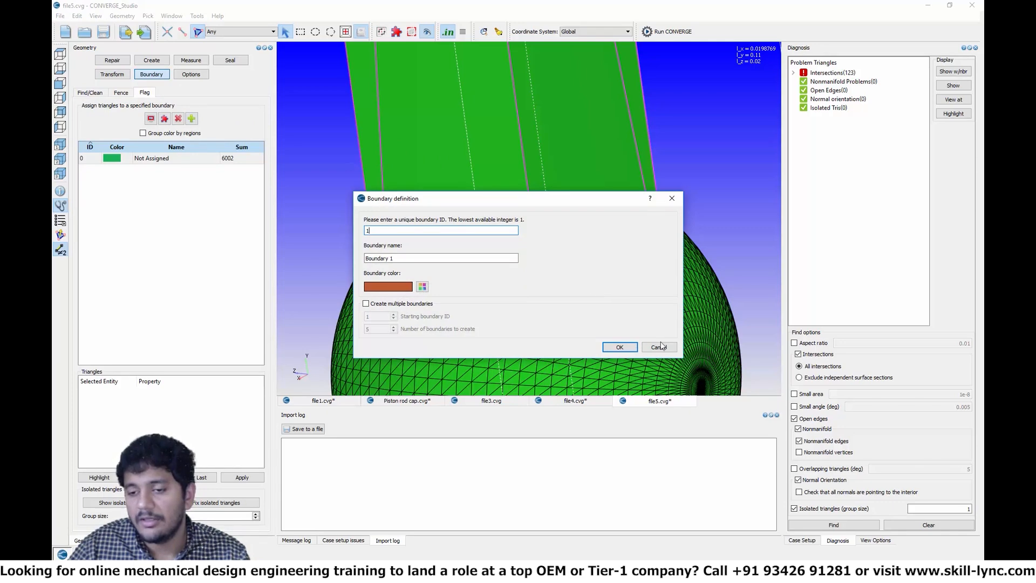
pyautogui.click(626, 348)
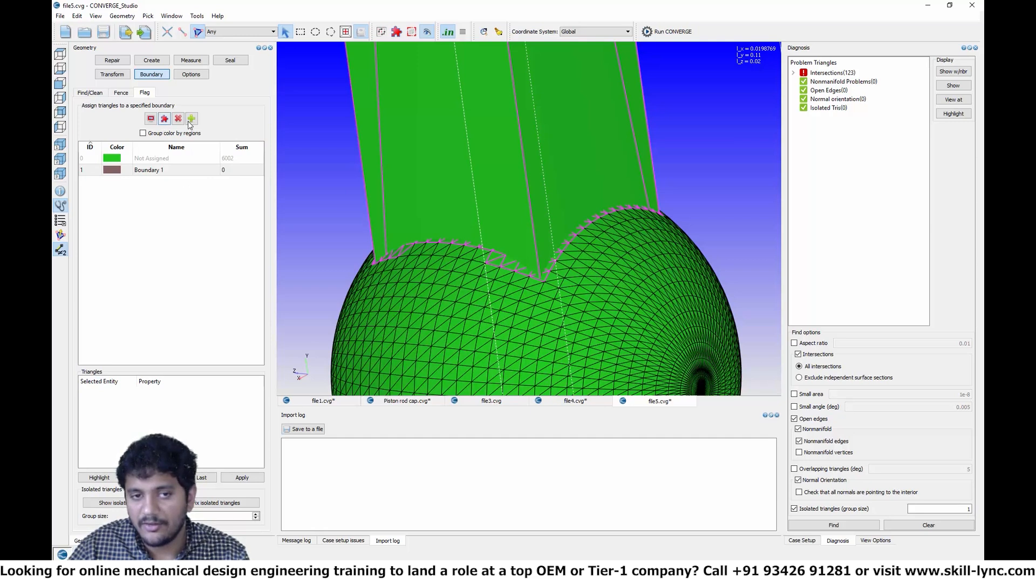
pyautogui.doubleClick(158, 171)
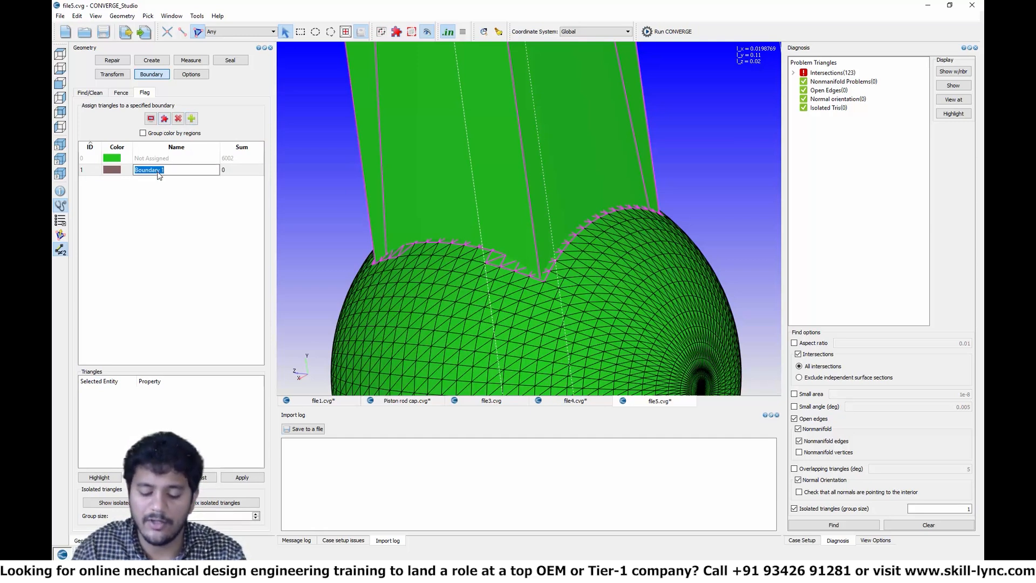
pyautogui.write('Box')
pyautogui.click(158, 225)
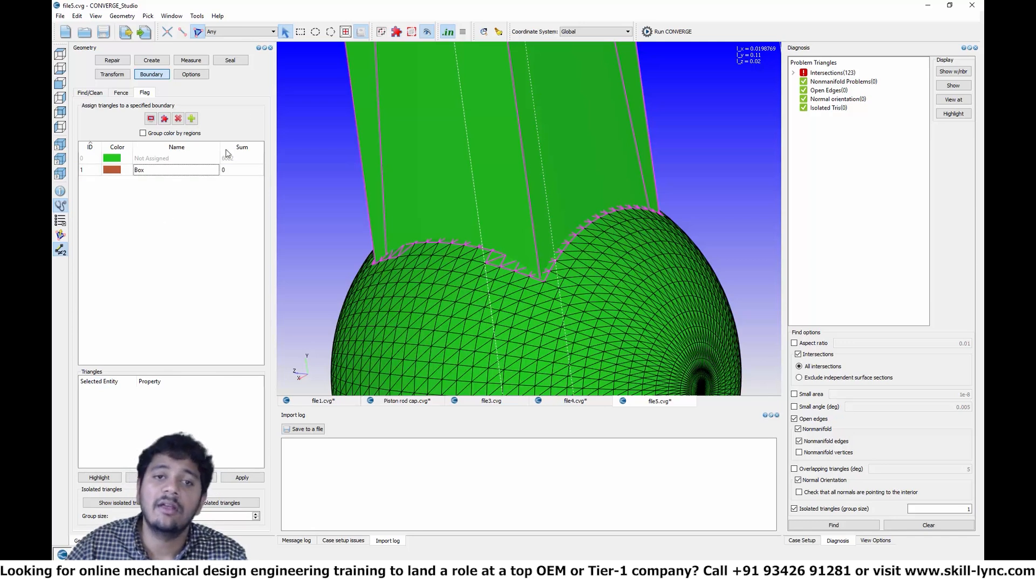
# Step: Pick the whole box with By Surface selection and assign its triangles to the Box boundary
pyautogui.click(245, 33)
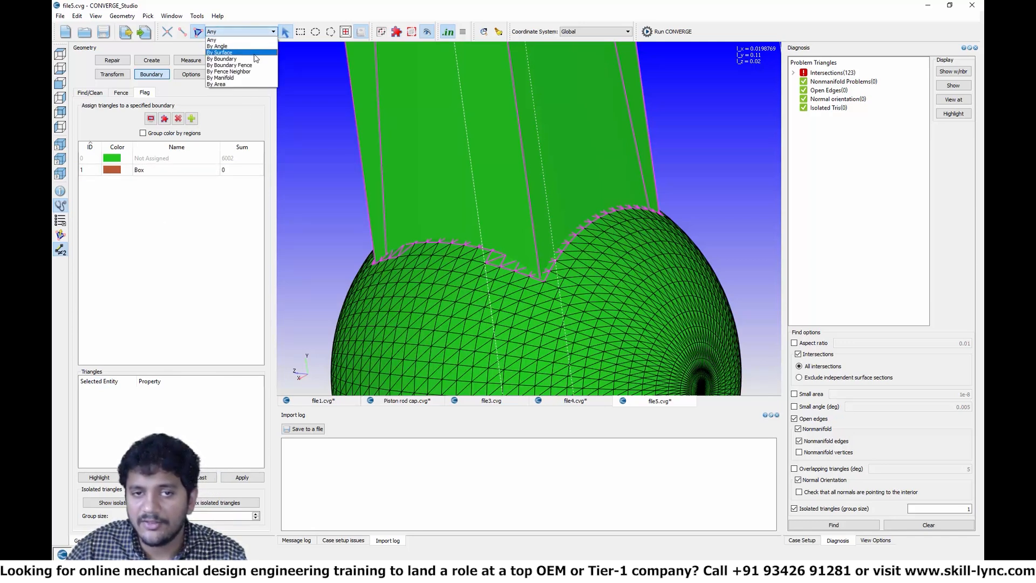
pyautogui.click(220, 52)
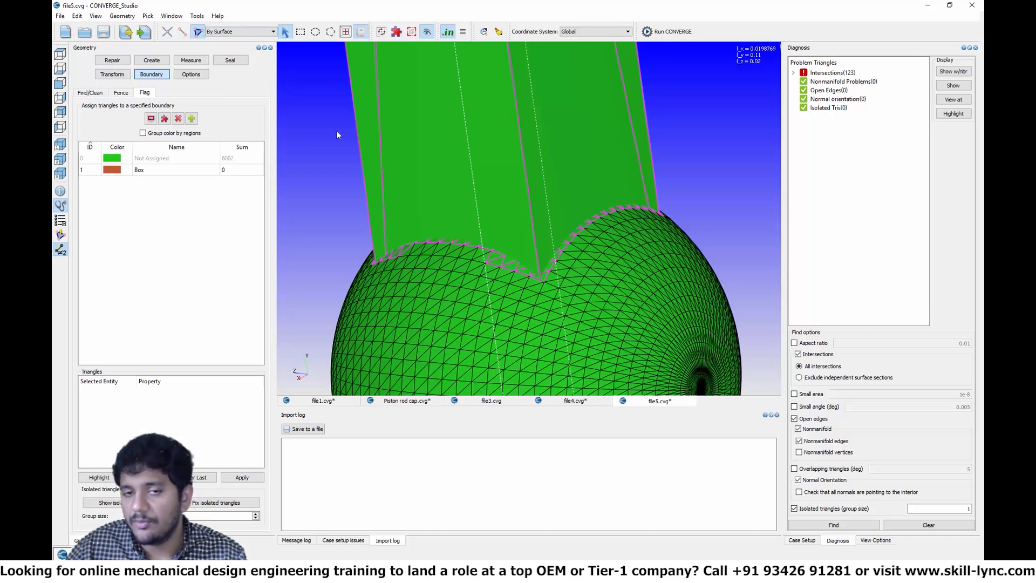
pyautogui.scroll(-3, 323, 198)
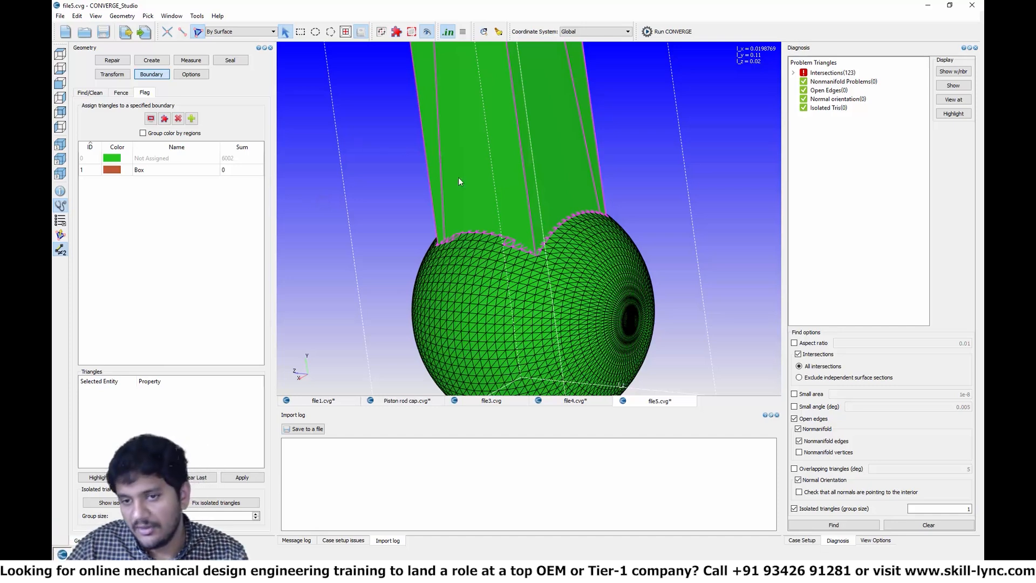
pyautogui.scroll(-4, 460, 181)
pyautogui.scroll(-3, 513, 146)
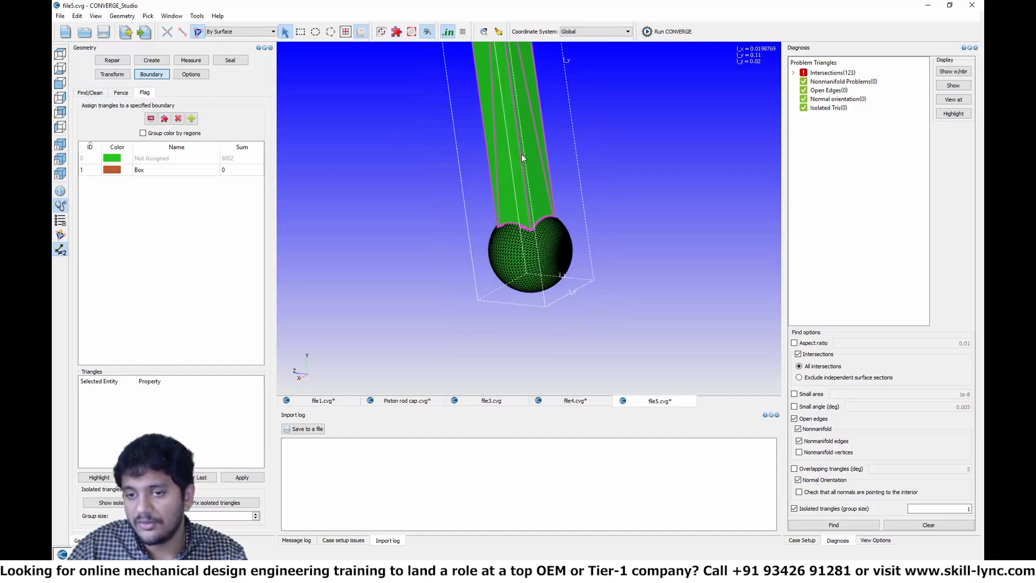
pyautogui.scroll(4, 522, 274)
pyautogui.click(483, 176)
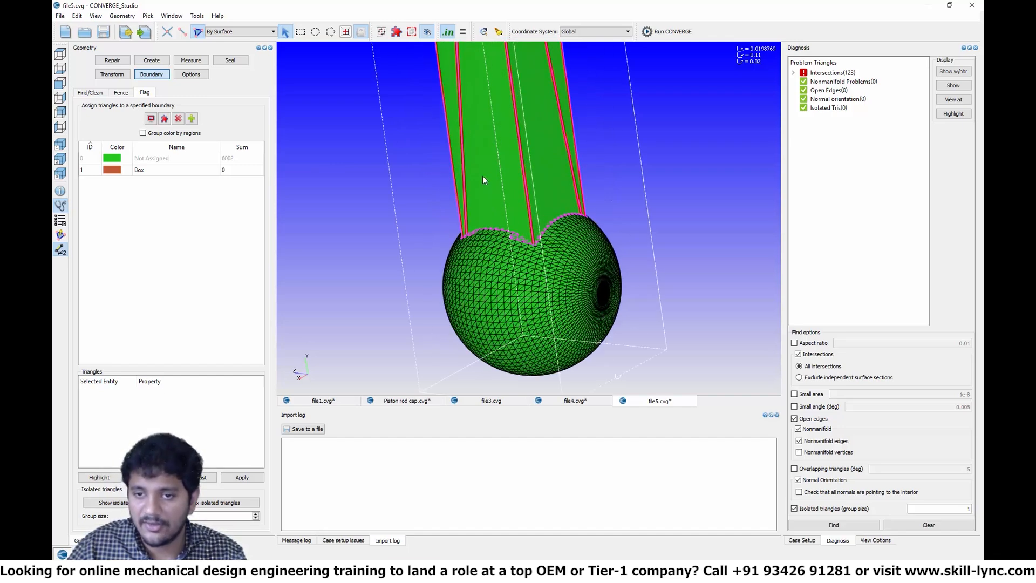
pyautogui.scroll(-5, 400, 272)
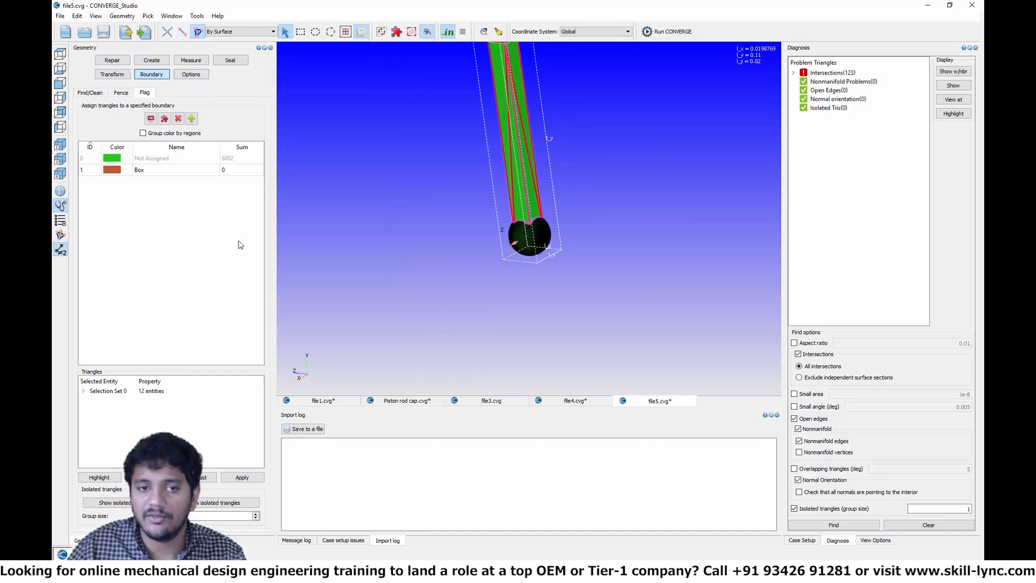
pyautogui.click(246, 477)
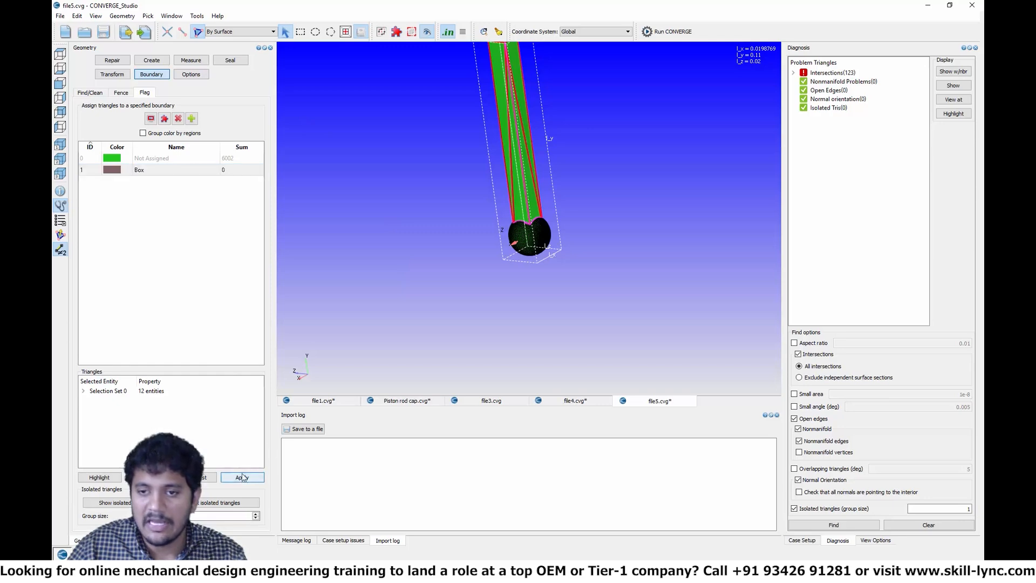
pyautogui.scroll(8, 426, 191)
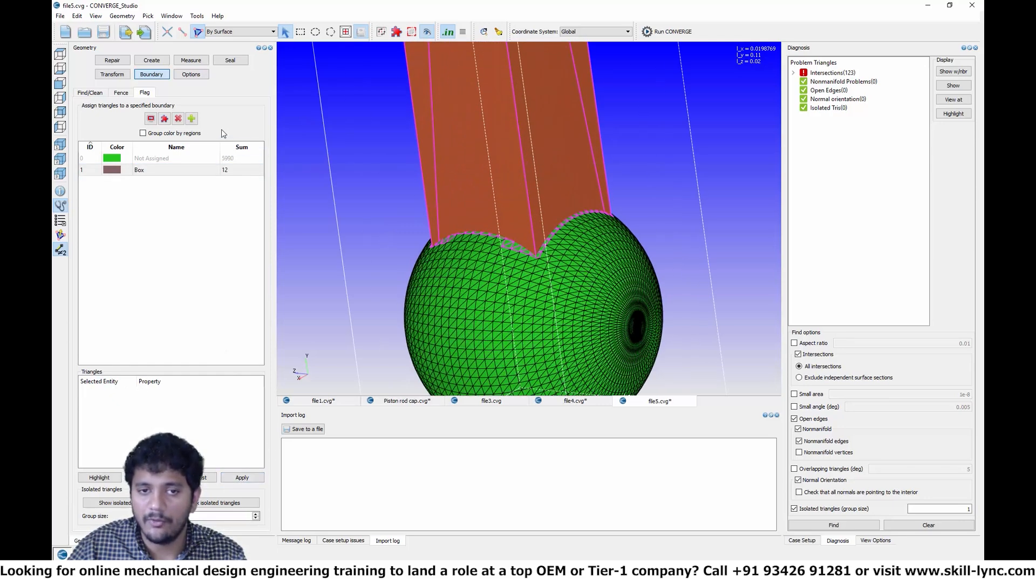
# Step: Create a boundary with ID 2 named Sphere and assign all of the sphere's triangles to it
pyautogui.click(191, 118)
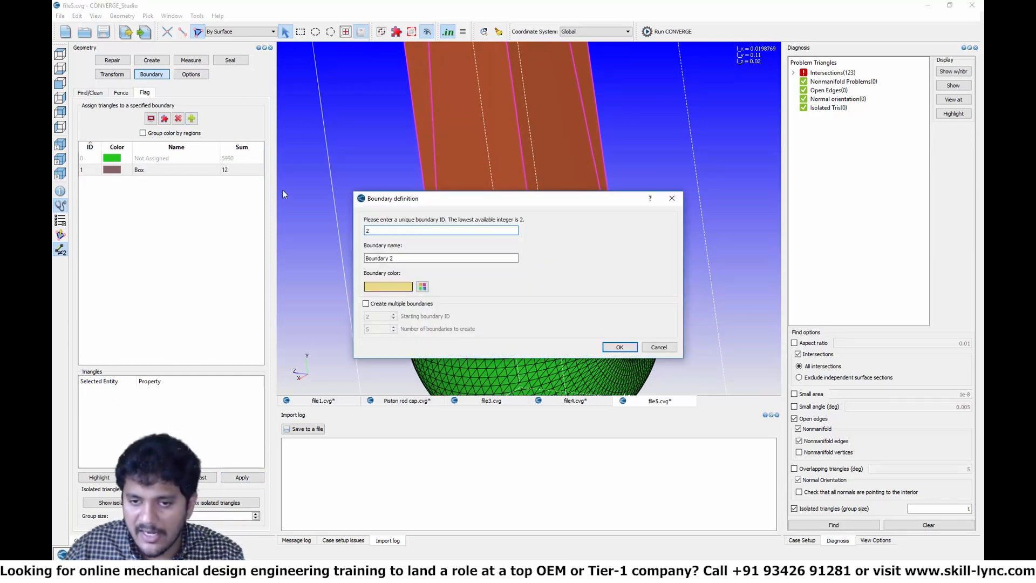
pyautogui.press('Tab')
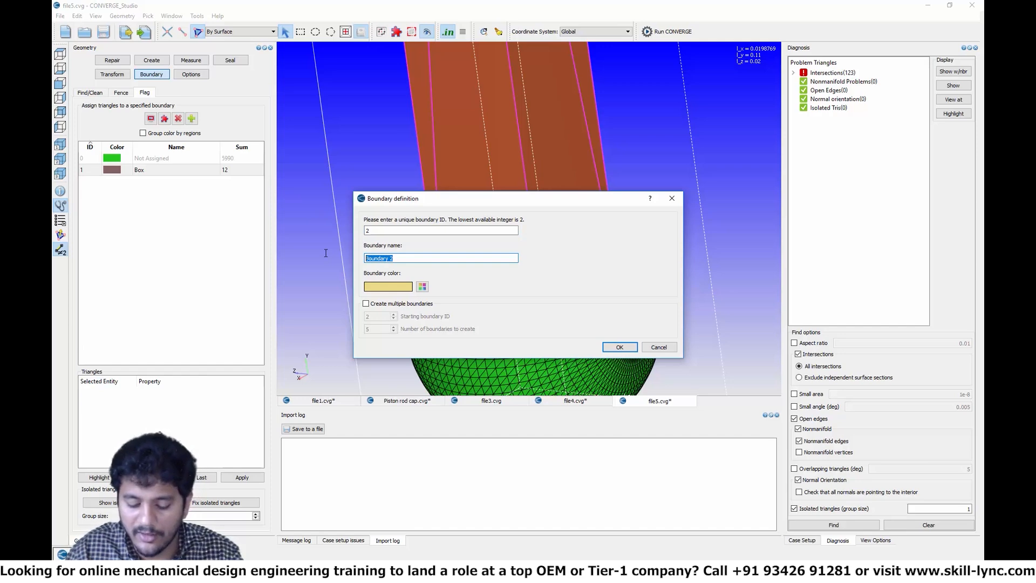
pyautogui.write('Sphere')
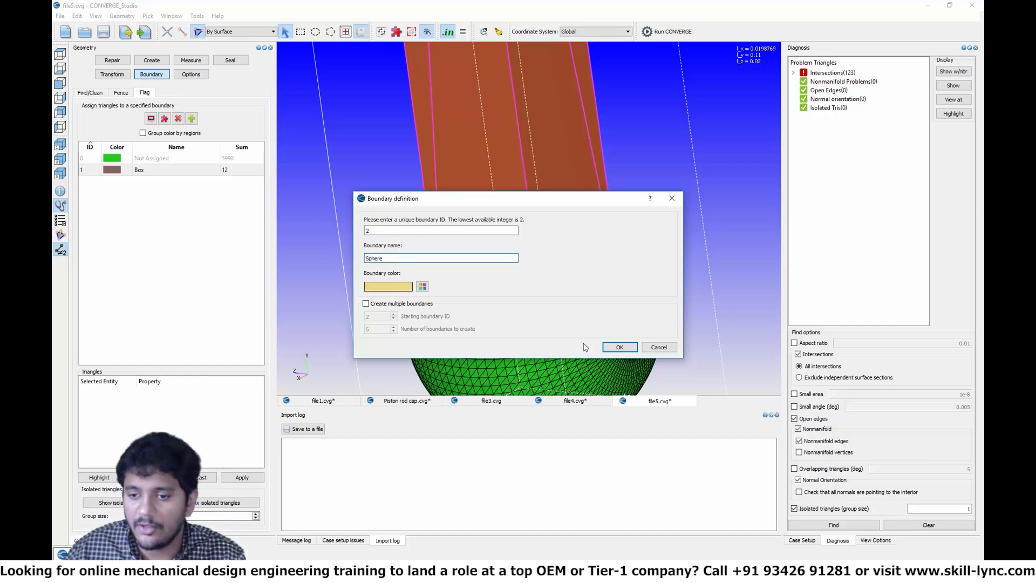
pyautogui.click(619, 347)
pyautogui.click(572, 332)
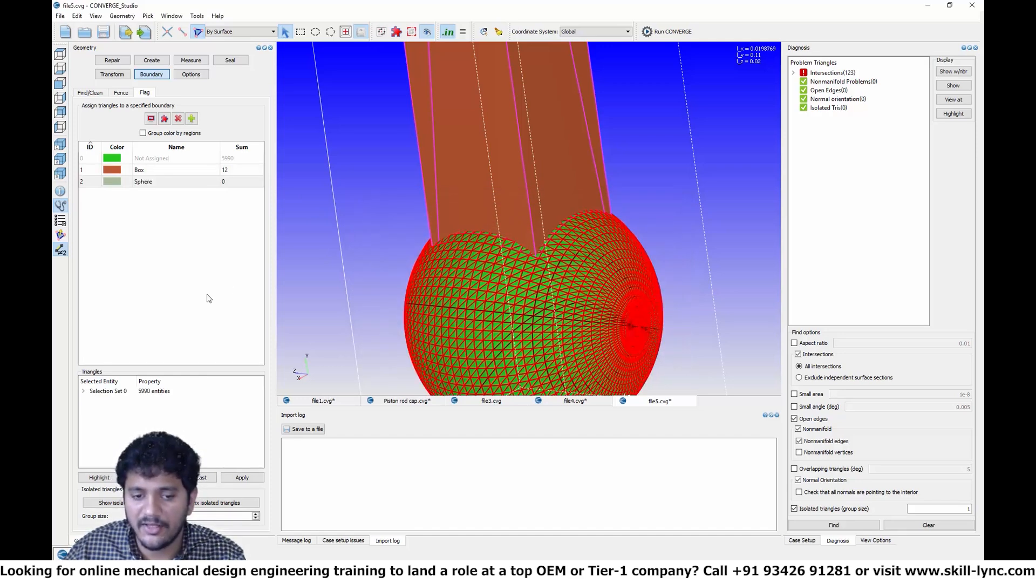
pyautogui.click(242, 477)
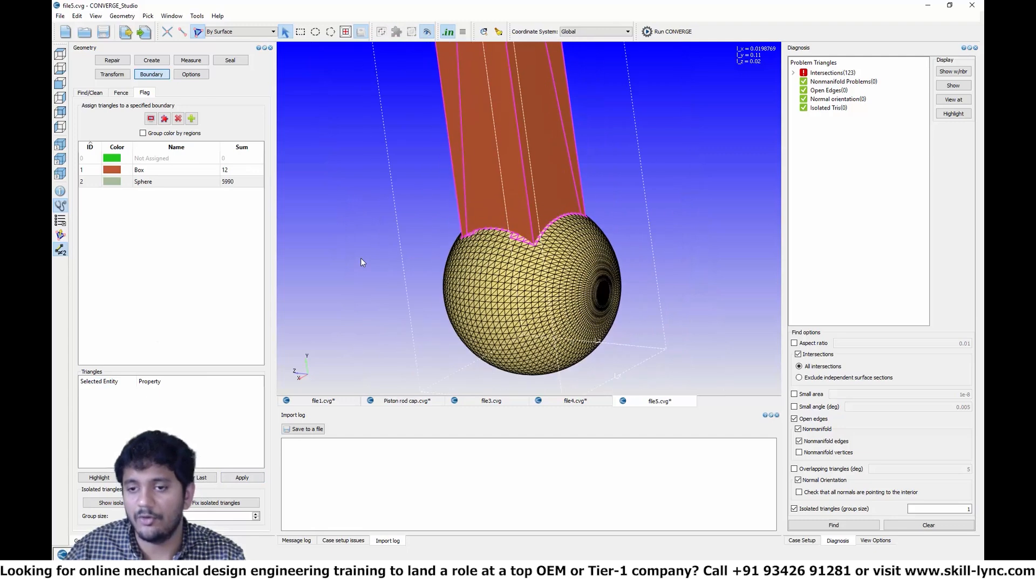
# Step: Hide the Box boundary and examine the band of highlighted intersecting triangles on the sphere
pyautogui.scroll(3, 360, 257)
pyautogui.moveTo(406, 296); pyautogui.dragTo(526, 289)
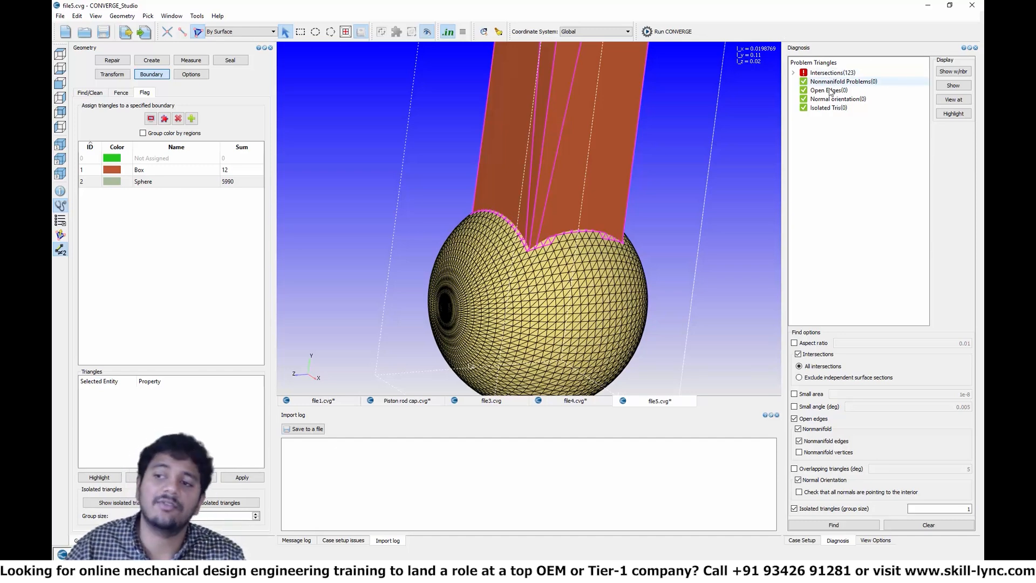
pyautogui.scroll(5, 530, 253)
pyautogui.scroll(5, 558, 240)
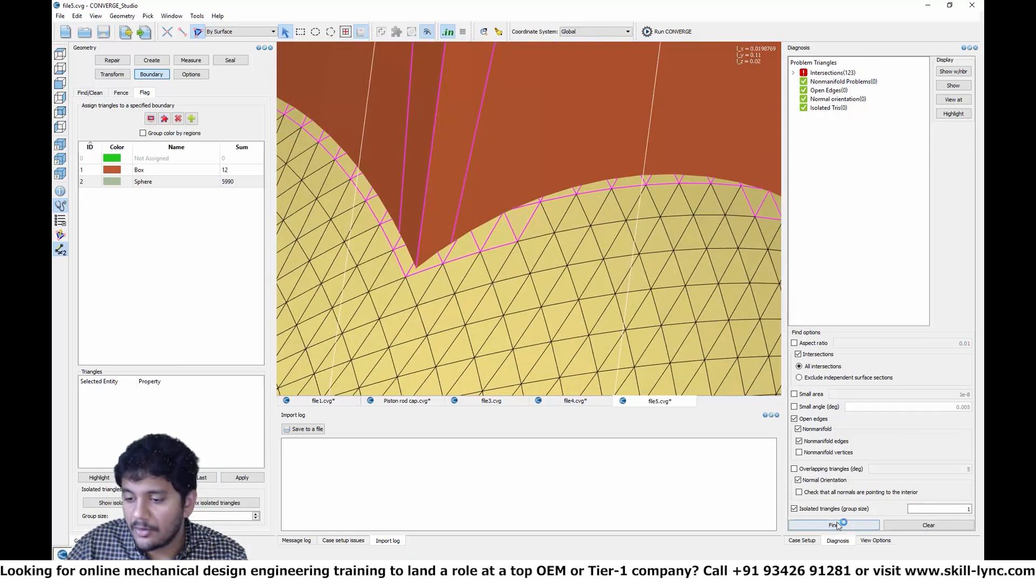
pyautogui.click(875, 540)
pyautogui.click(798, 127)
pyautogui.scroll(-5, 562, 261)
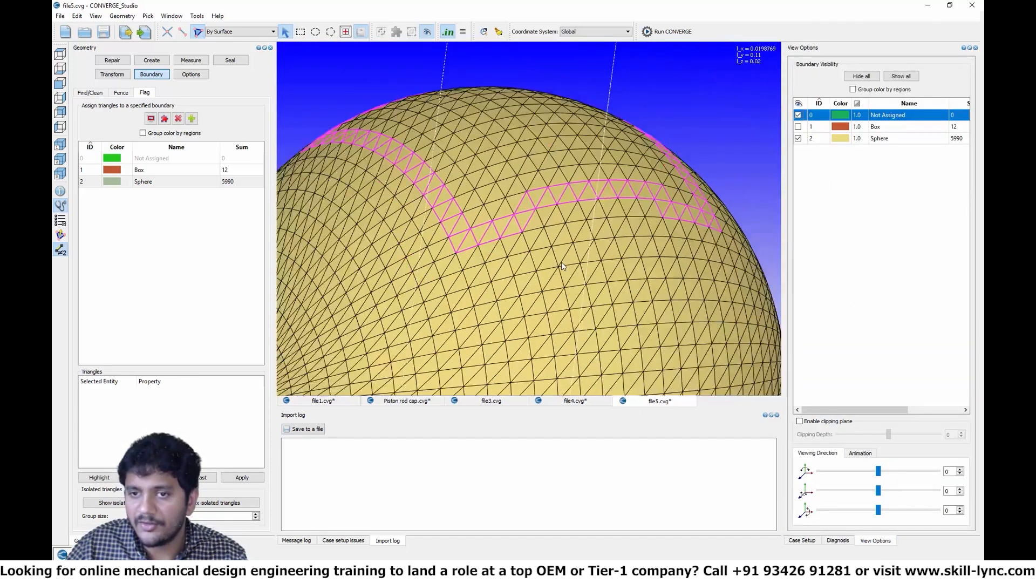
pyautogui.scroll(-3, 531, 255)
pyautogui.moveTo(535, 173); pyautogui.dragTo(552, 200)
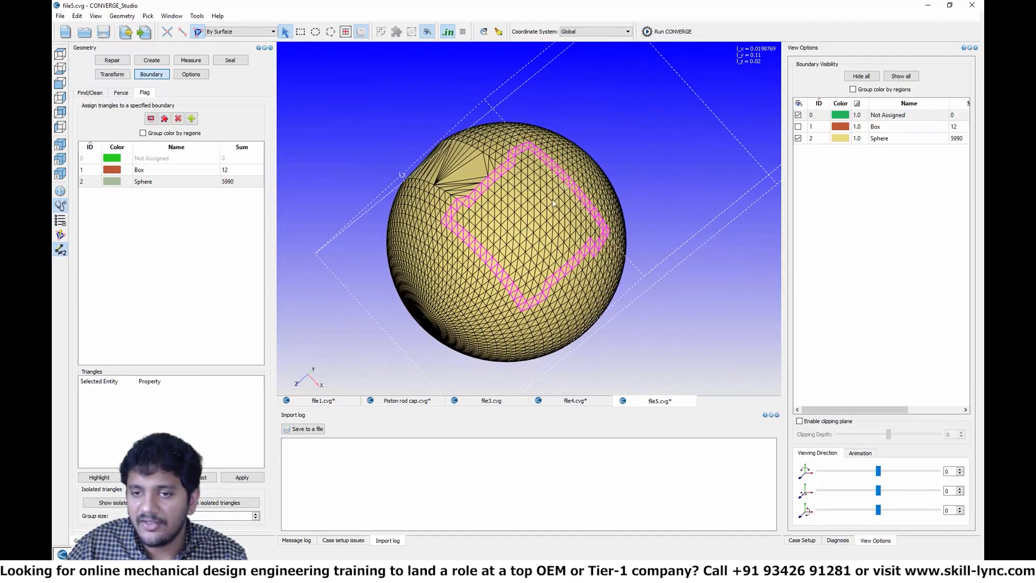
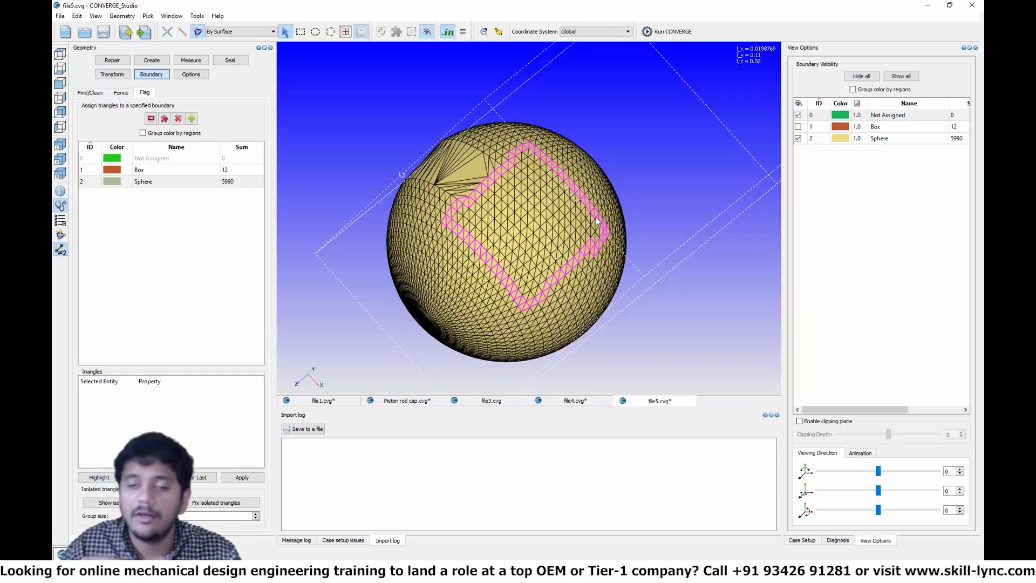
pyautogui.scroll(3, 582, 260)
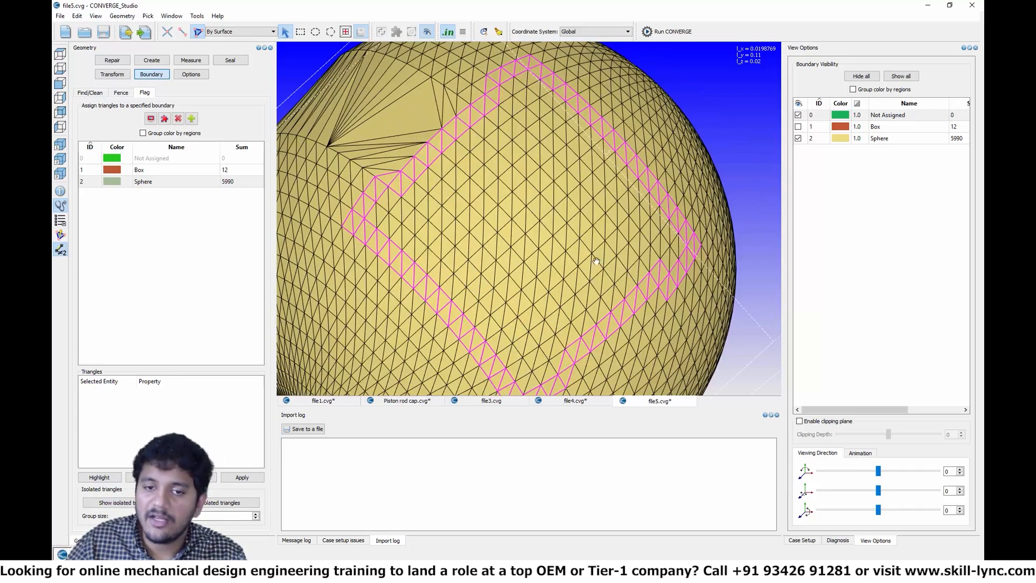
pyautogui.scroll(3, 492, 244)
pyautogui.scroll(-3, 551, 296)
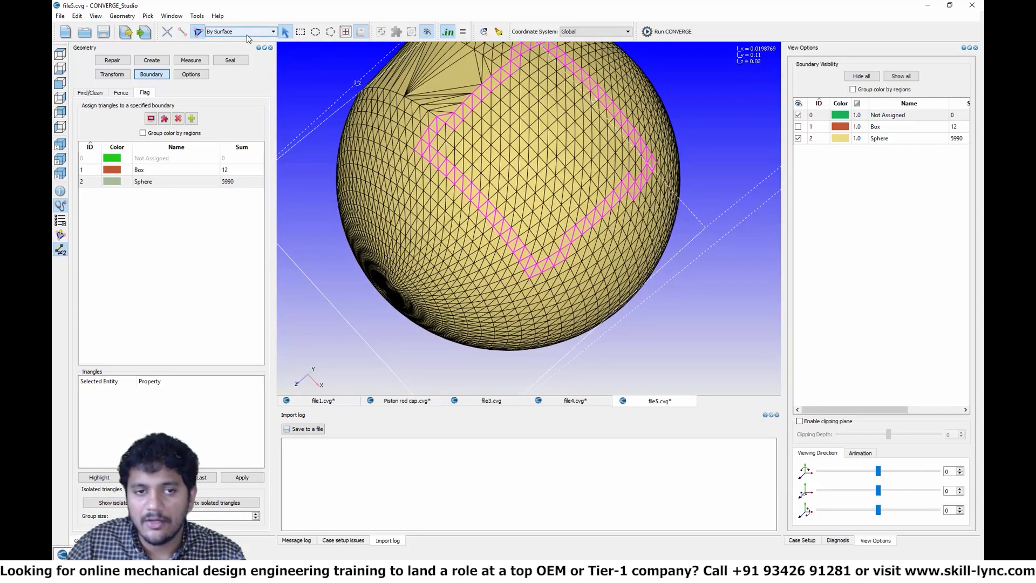
pyautogui.click(114, 61)
pyautogui.click(86, 93)
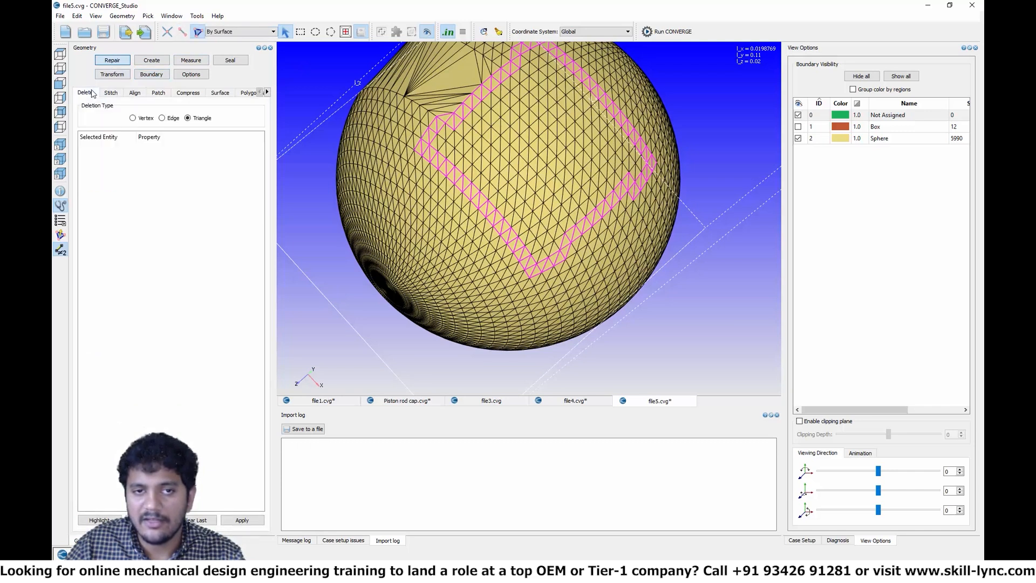
pyautogui.click(218, 32)
pyautogui.click(224, 41)
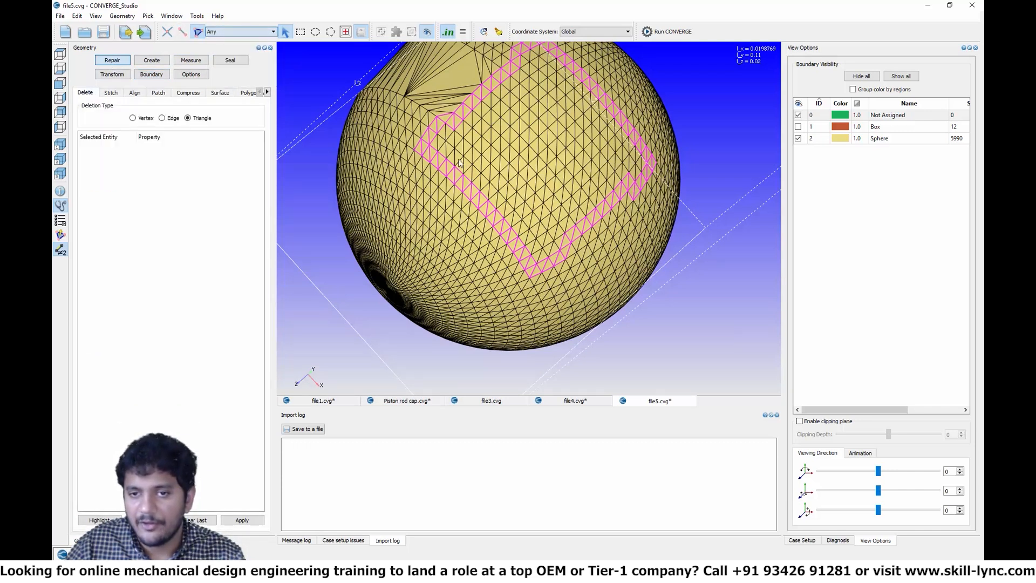
pyautogui.click(458, 157)
pyautogui.click(460, 153)
pyautogui.click(465, 146)
pyautogui.click(471, 139)
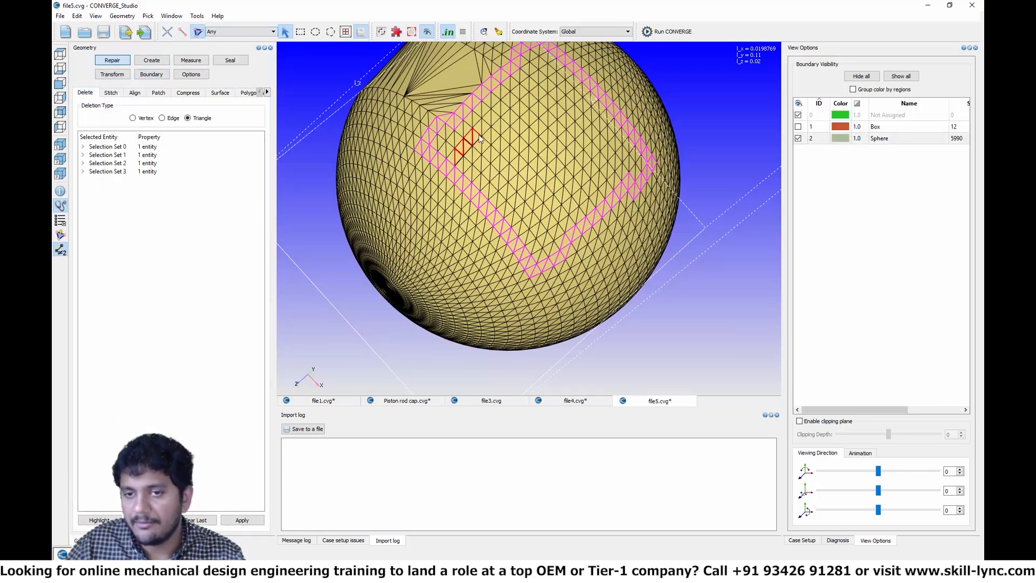
pyautogui.click(477, 134)
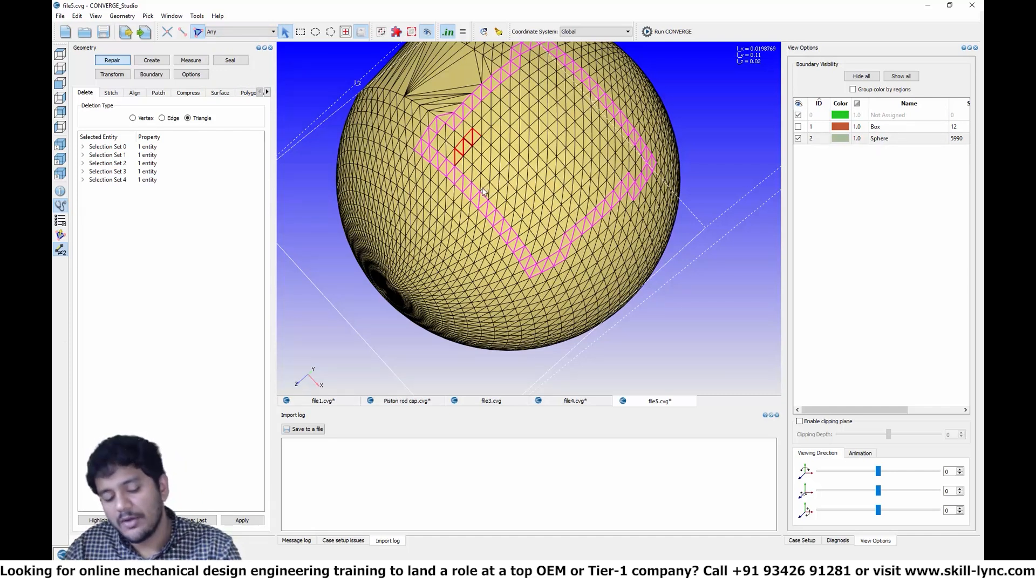
pyautogui.press('Escape')
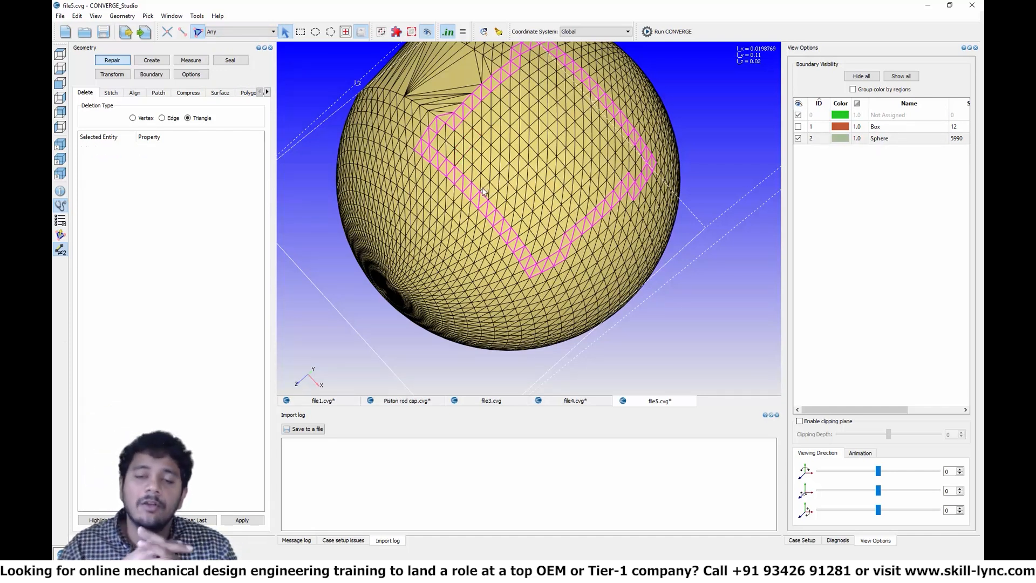
# Step: Save file5.cvg and mark a fence between two vertices, from the left to the bottom corner of the intersection band's outer edge
pyautogui.hotkey('ctrl', 's')
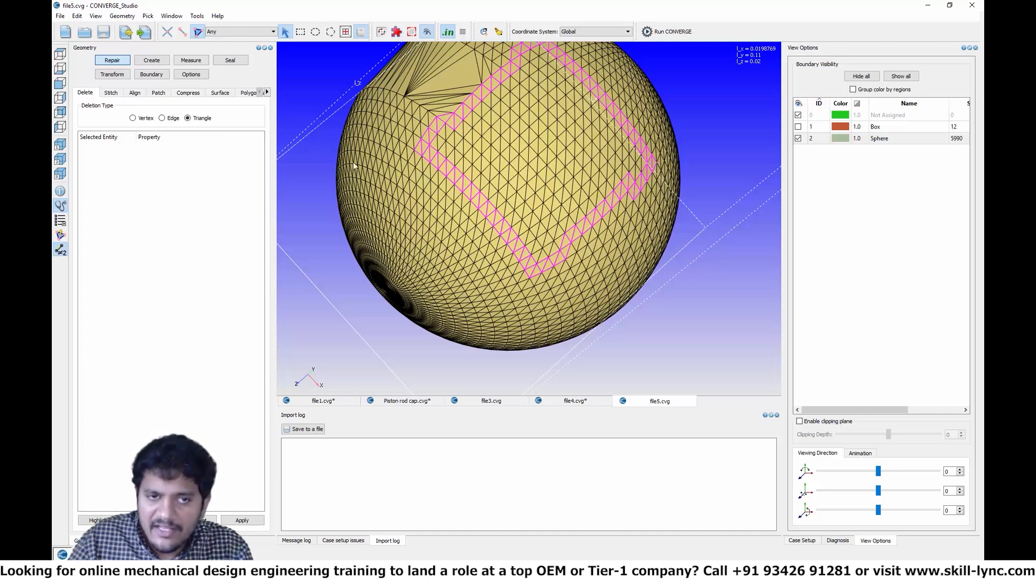
pyautogui.click(155, 76)
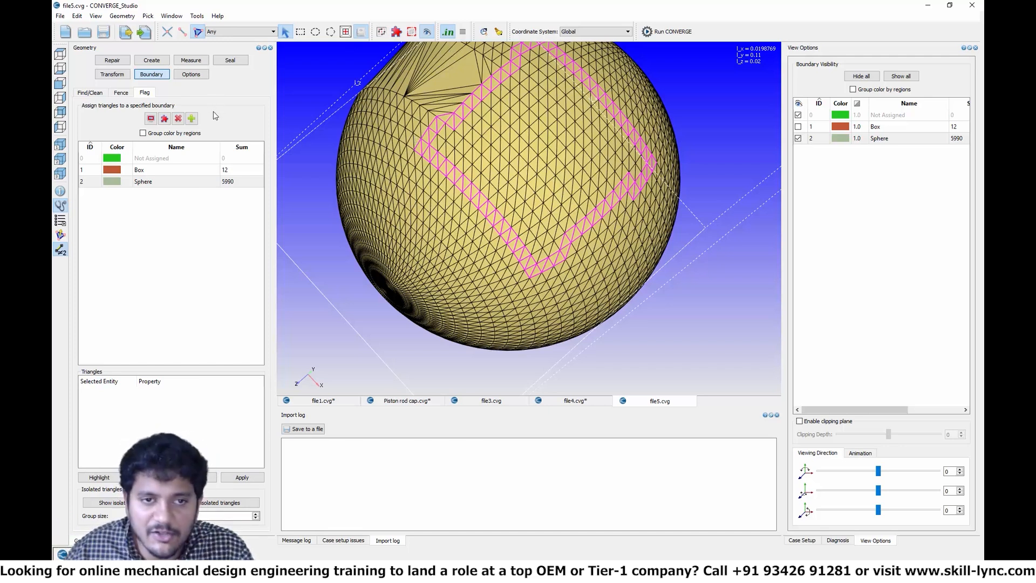
pyautogui.click(122, 94)
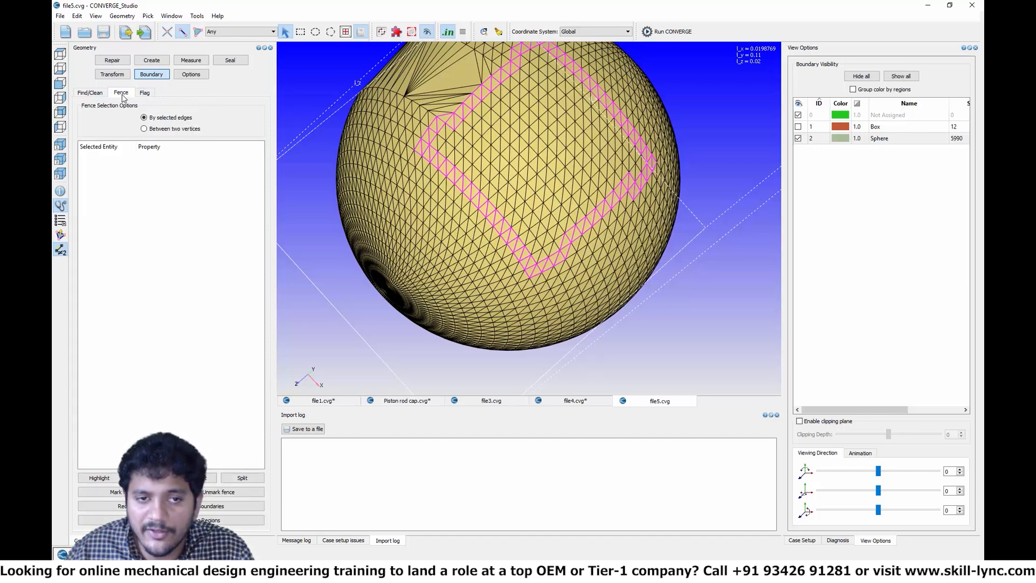
pyautogui.click(144, 129)
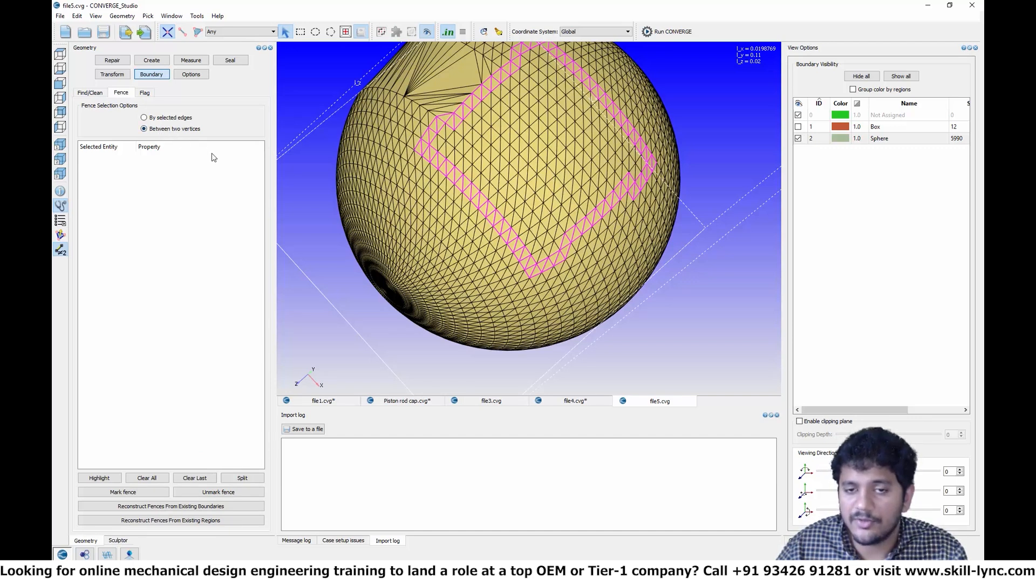
pyautogui.click(415, 153)
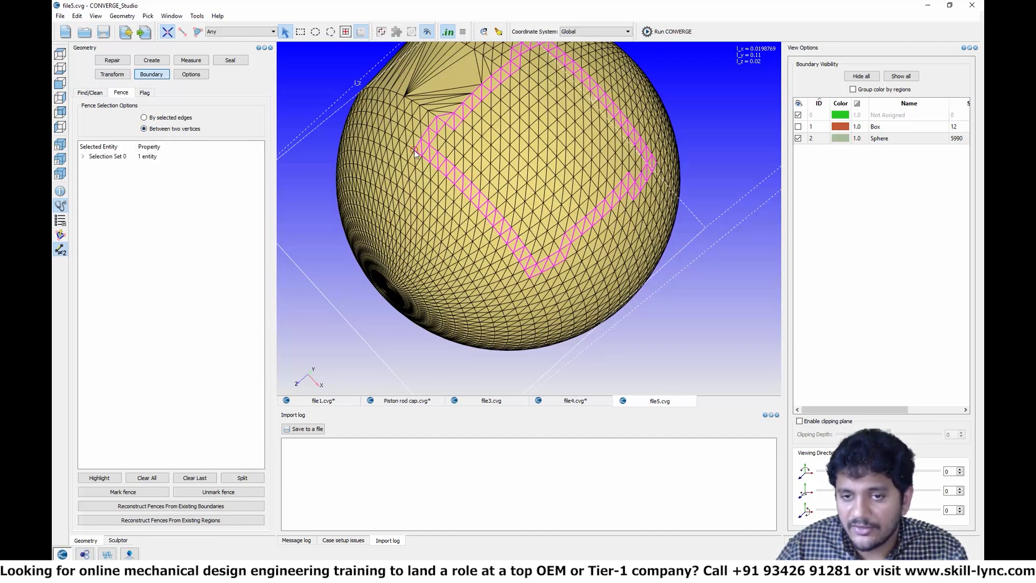
pyautogui.click(530, 280)
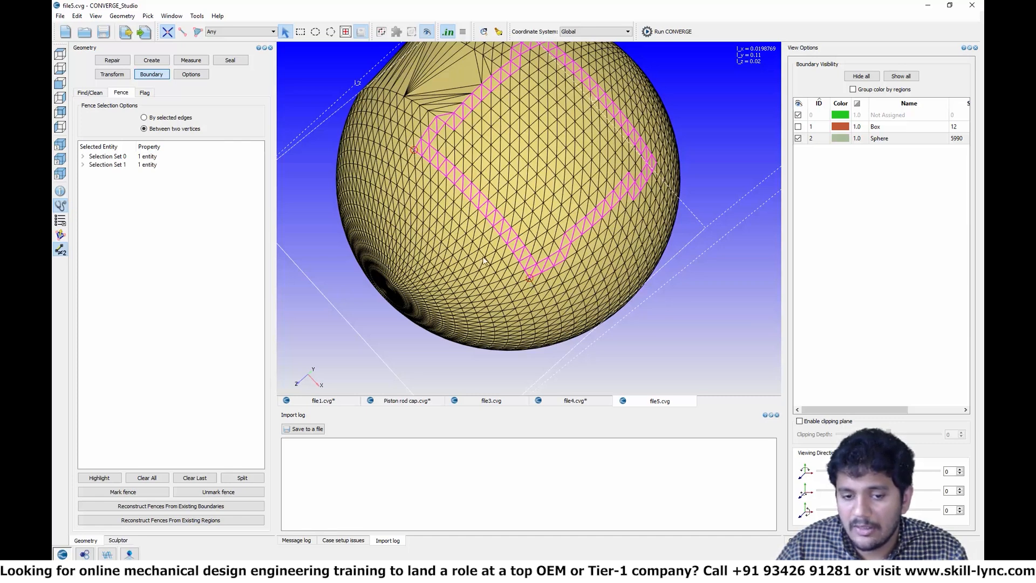
pyautogui.click(145, 492)
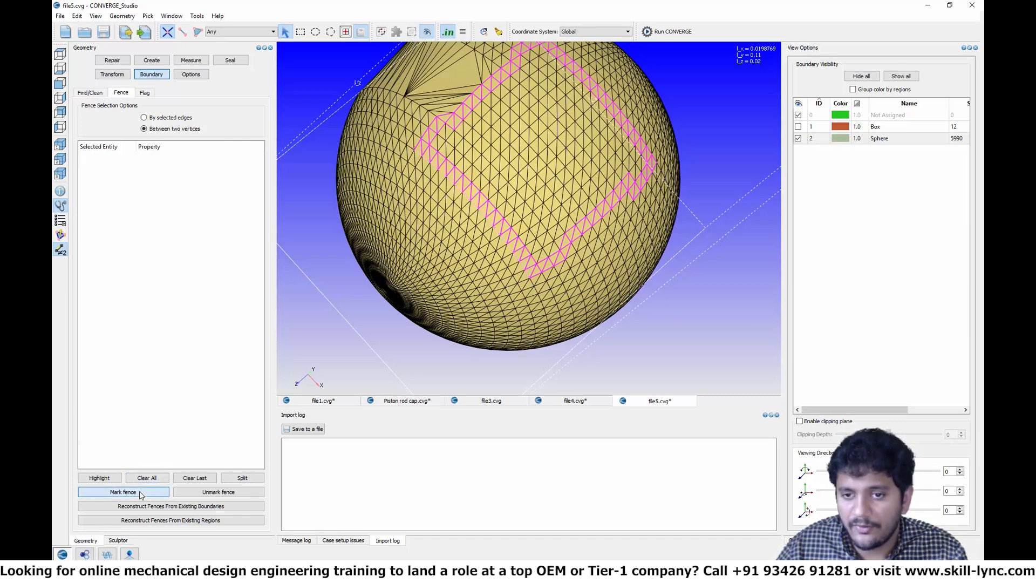
# Step: Mark fences between successive vertices from the band's bottom corner along the outer edge of its lower-right side, up to the notch
pyautogui.scroll(3, 417, 162)
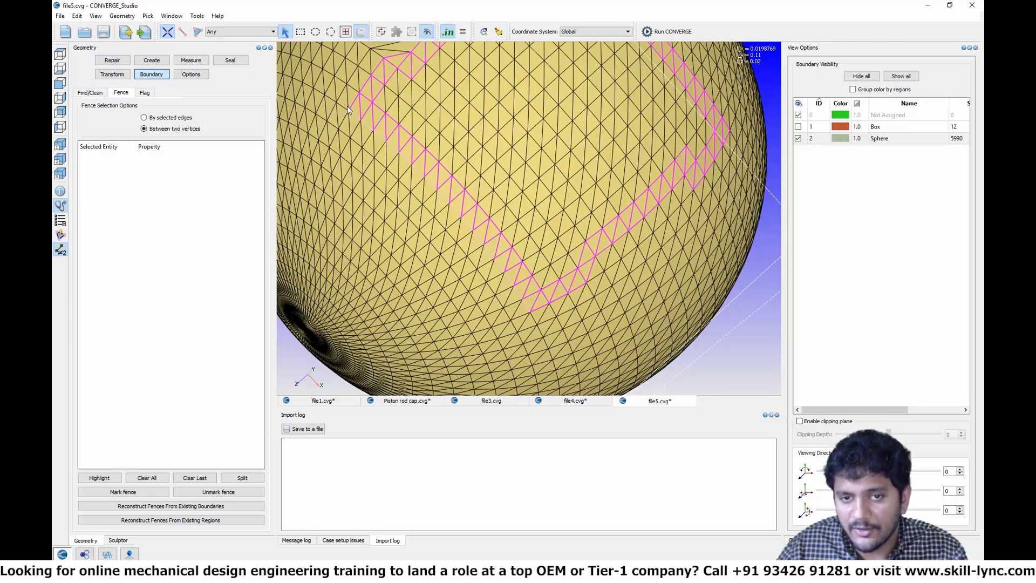
pyautogui.click(530, 313)
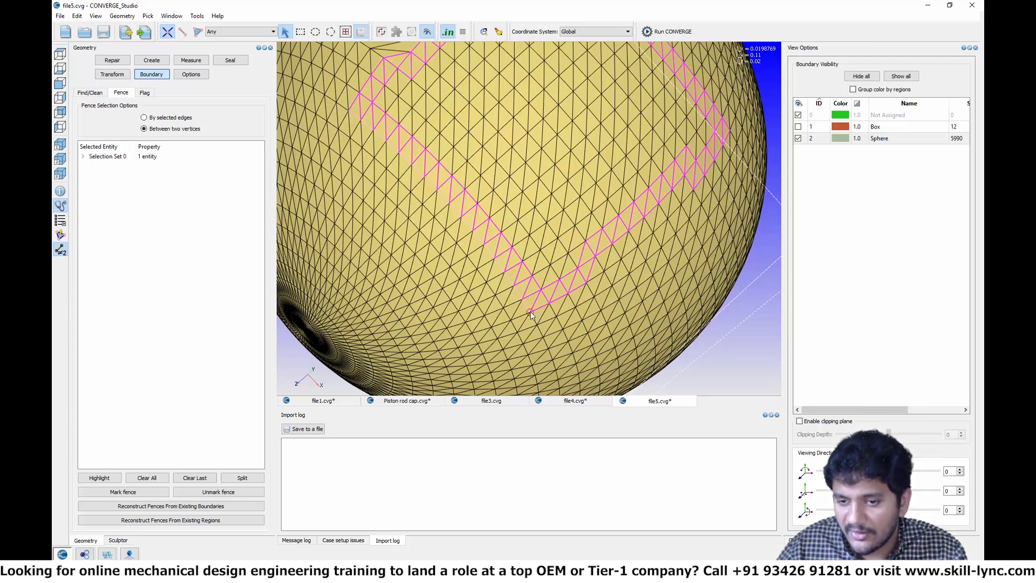
pyautogui.click(587, 282)
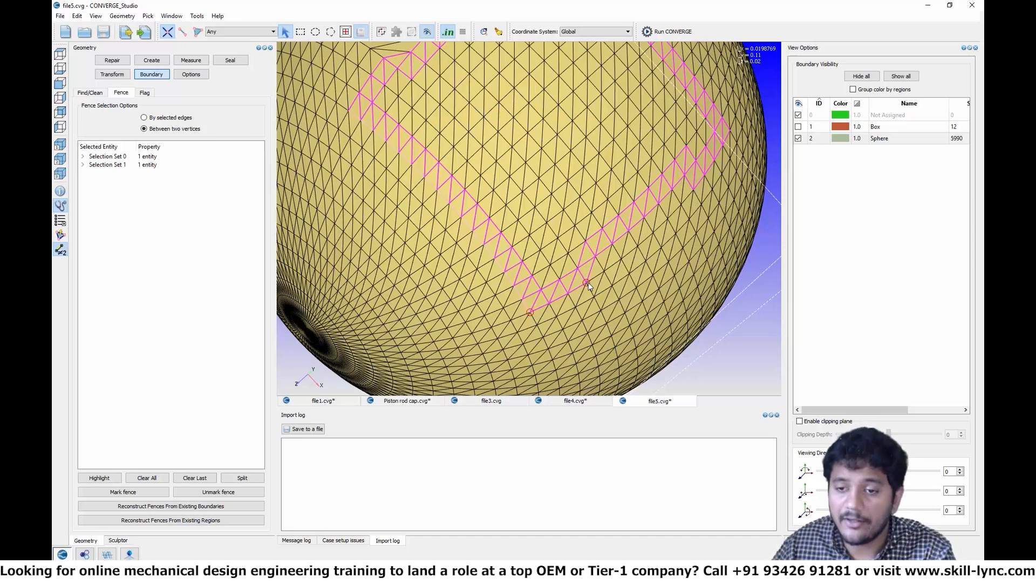
pyautogui.press('a')
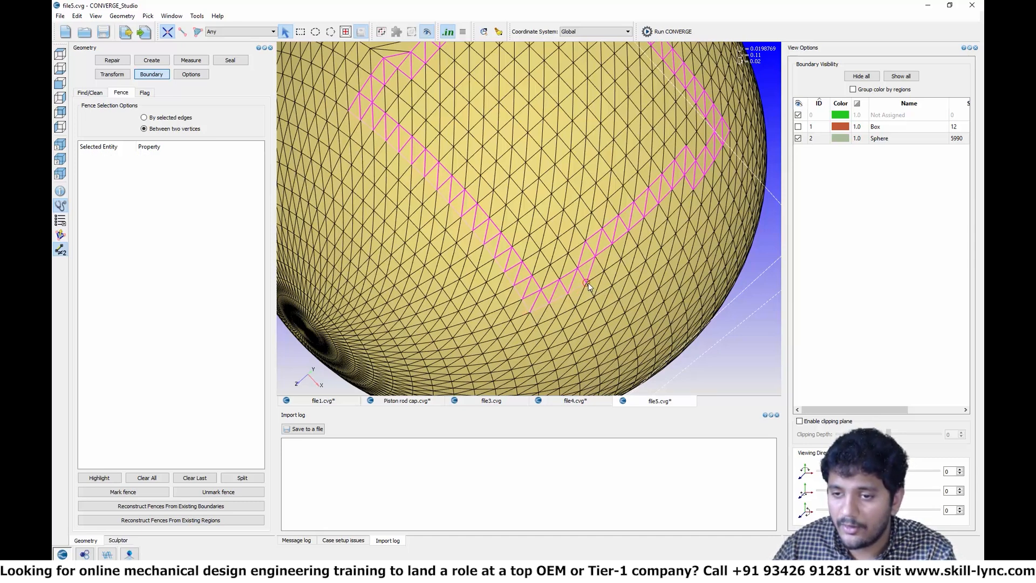
pyautogui.click(587, 283)
pyautogui.click(596, 258)
pyautogui.press('a')
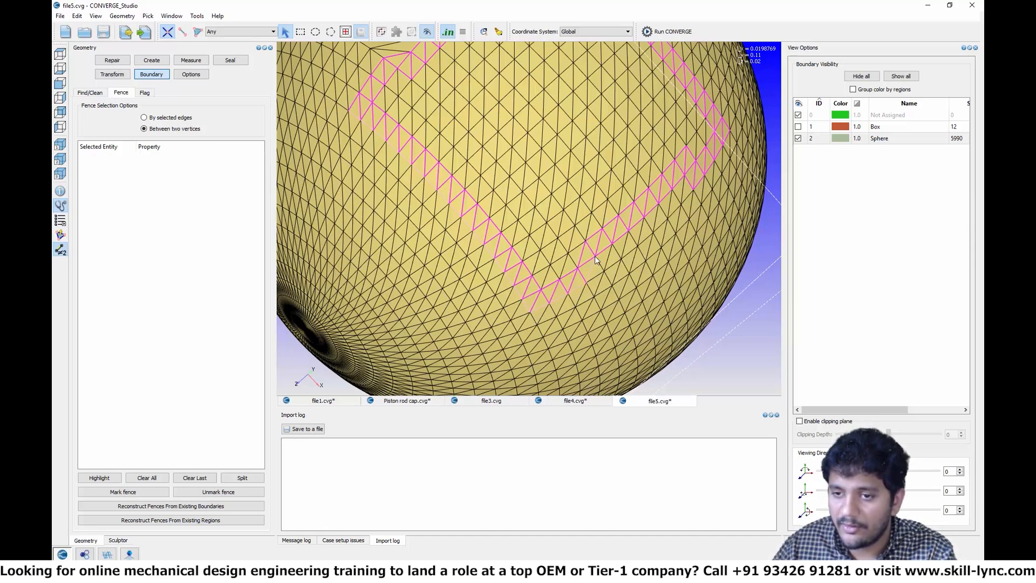
pyautogui.click(595, 257)
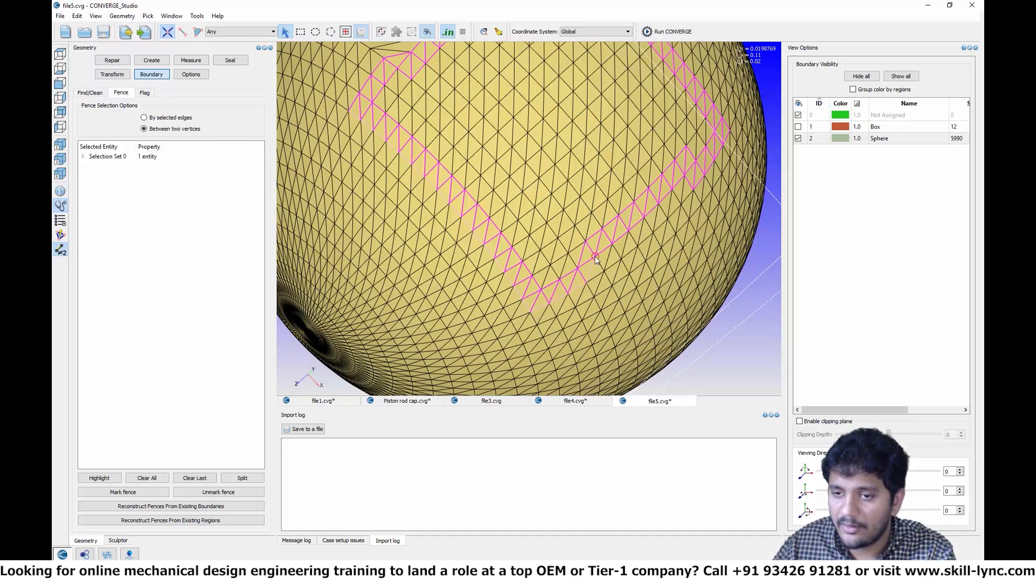
pyautogui.click(686, 179)
pyautogui.press('a')
# Step: Mark fences around the notch near the band's right corner and up to the corner's outermost vertex
pyautogui.click(686, 177)
pyautogui.click(694, 191)
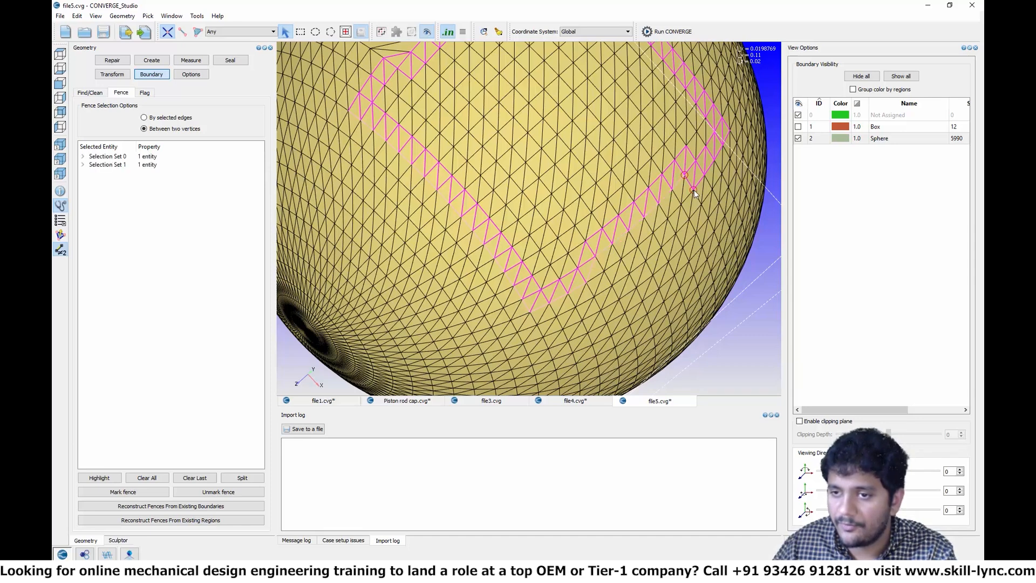
pyautogui.press('a')
pyautogui.click(694, 190)
pyautogui.click(732, 133)
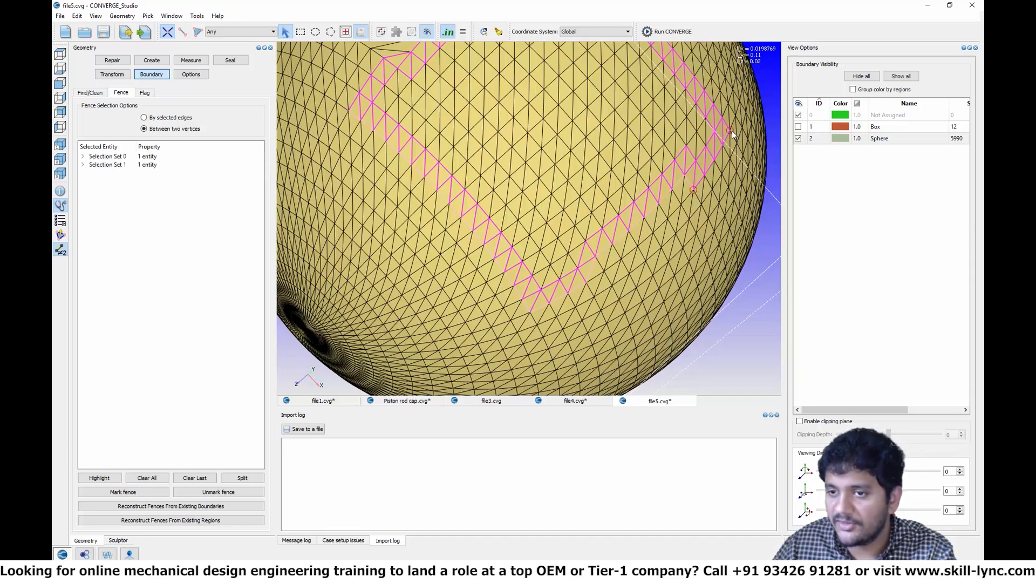
pyautogui.press('a')
# Step: Mark a fence between the right and top corner vertices along the outer edge of the intersection band
pyautogui.click(732, 133)
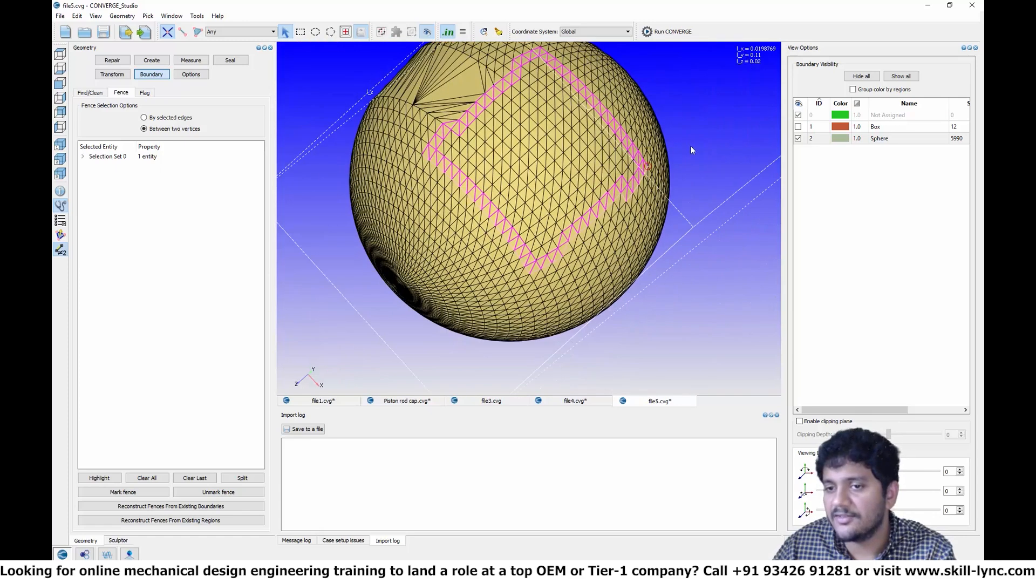
pyautogui.scroll(-3, 691, 145)
pyautogui.scroll(3, 610, 116)
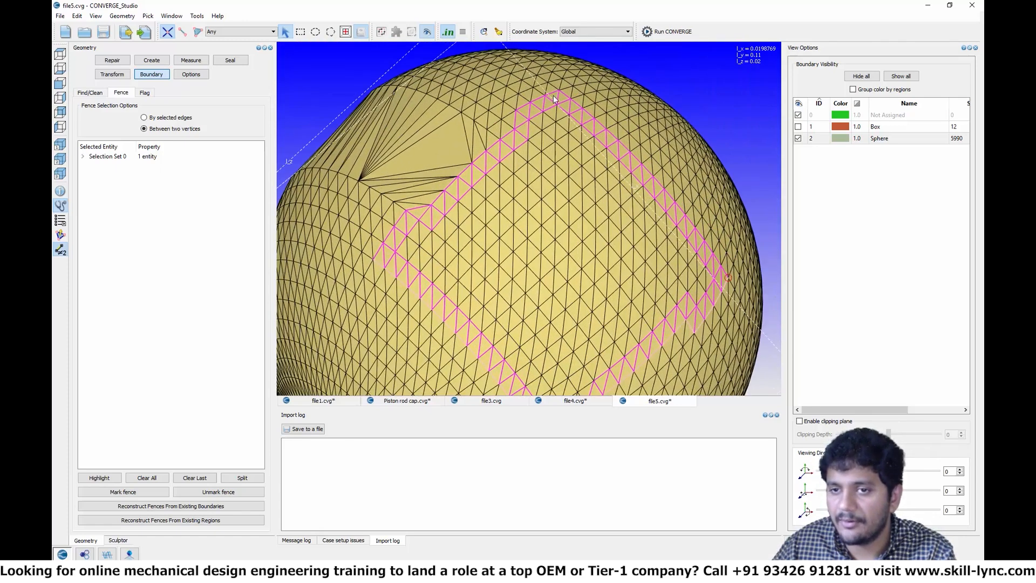
pyautogui.click(560, 93)
pyautogui.press('a')
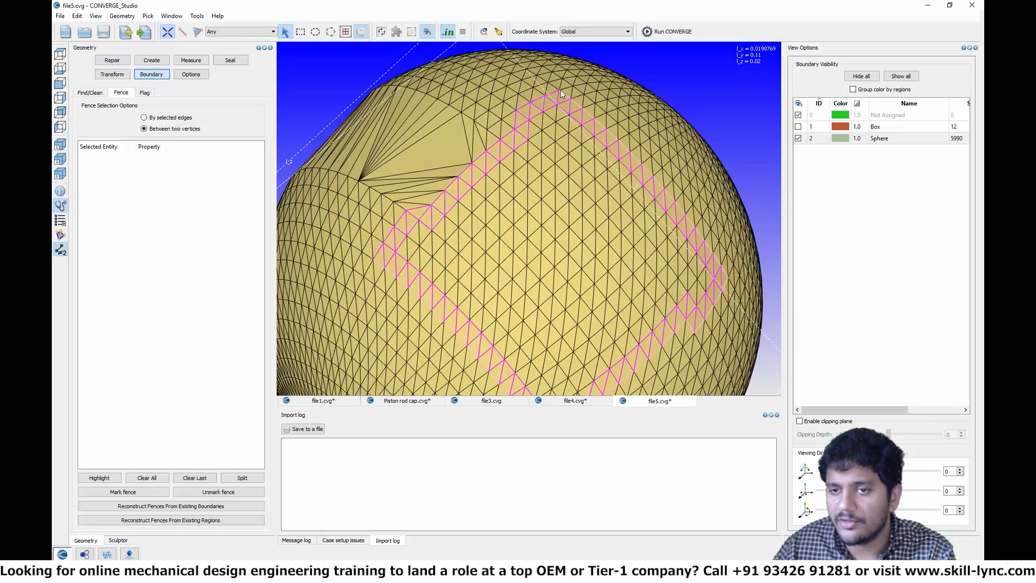
# Step: Mark fences from the band's top corner vertex along the outer edge of its upper-left side, up to the inner vertex of the first notch
pyautogui.click(560, 92)
pyautogui.click(516, 112)
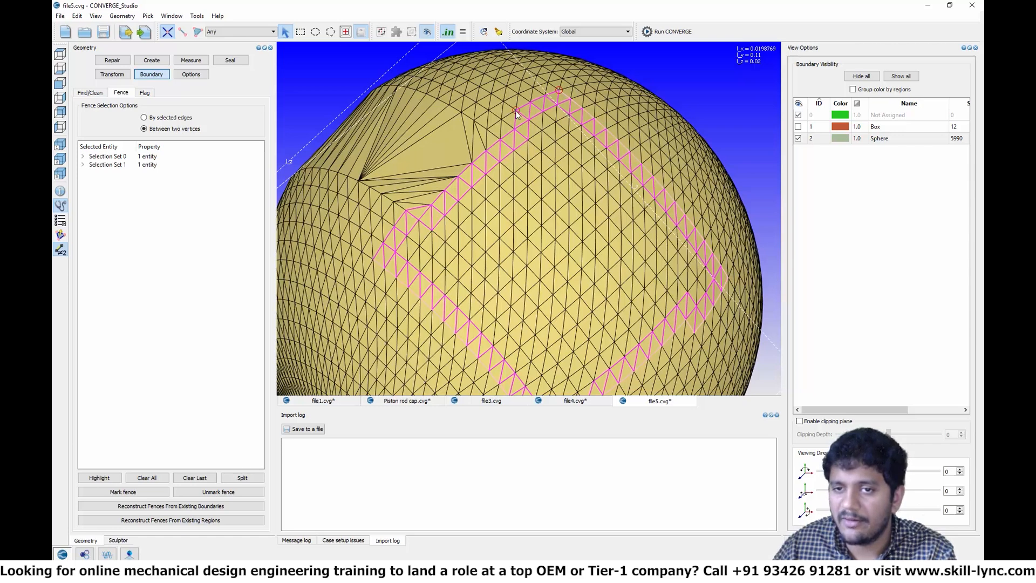
pyautogui.press('a')
pyautogui.click(516, 111)
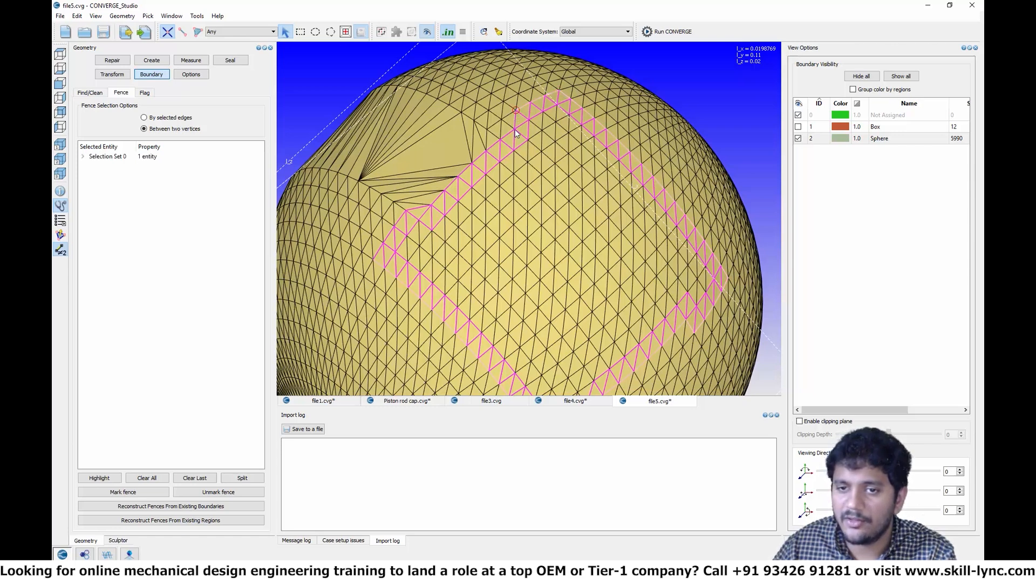
pyautogui.click(515, 131)
pyautogui.press('a')
# Step: Mark fences between successive outer vertices along the rest of the upper-left side, closing the loop at the band's left corner
pyautogui.click(515, 130)
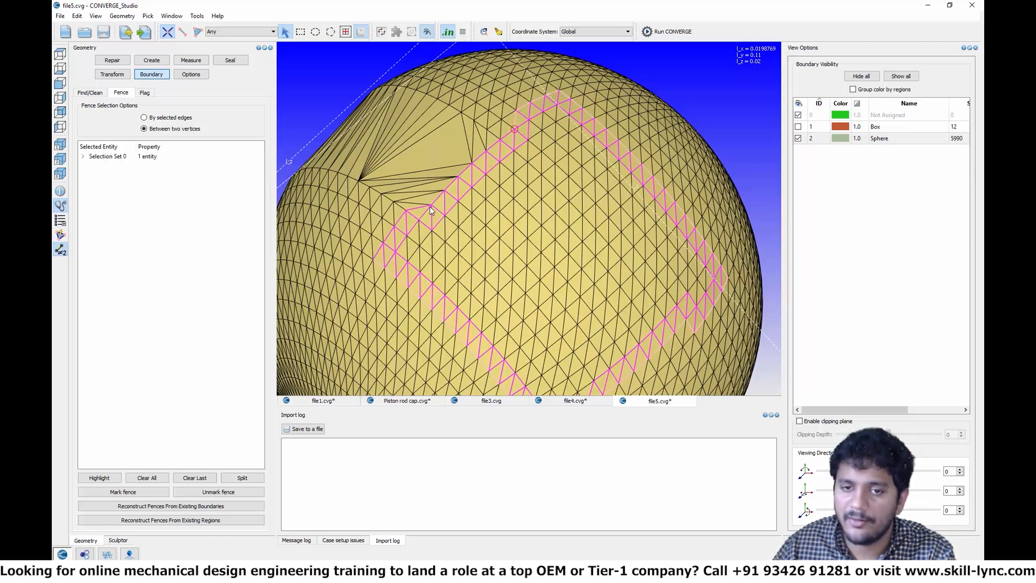
pyautogui.click(431, 206)
pyautogui.press('a')
pyautogui.click(431, 206)
pyautogui.click(406, 210)
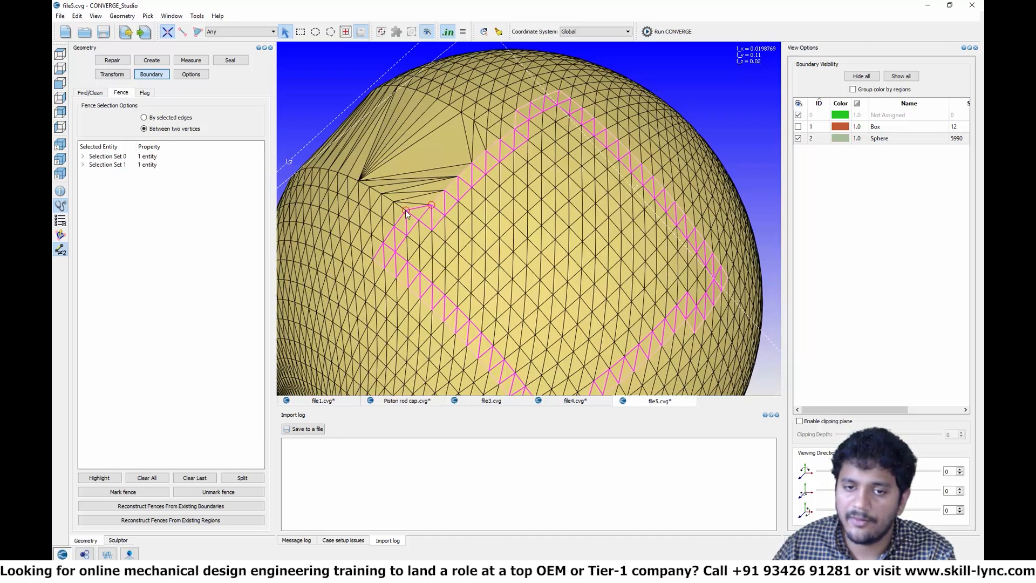
pyautogui.press('a')
pyautogui.click(405, 209)
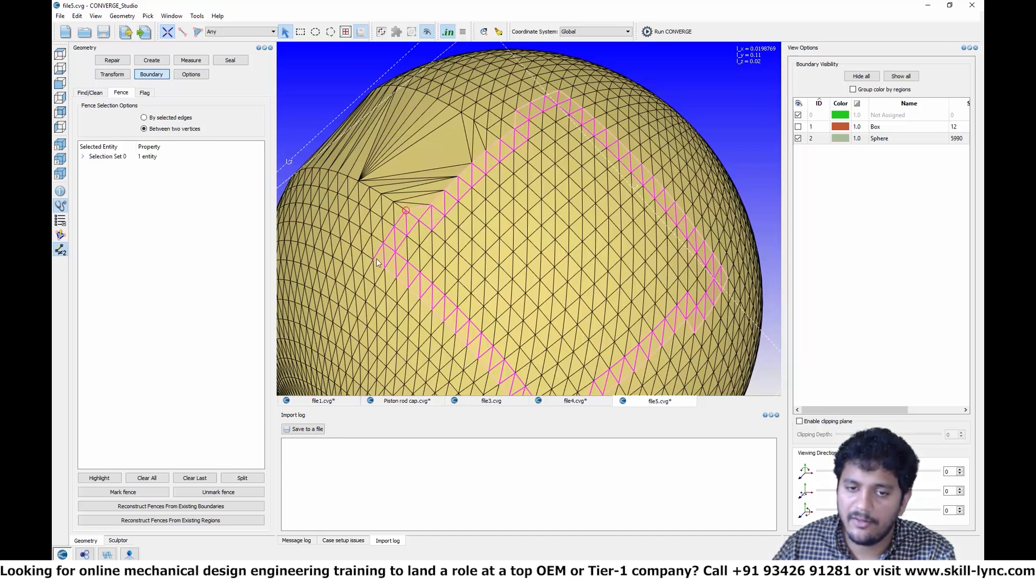
pyautogui.click(375, 260)
pyautogui.press('a')
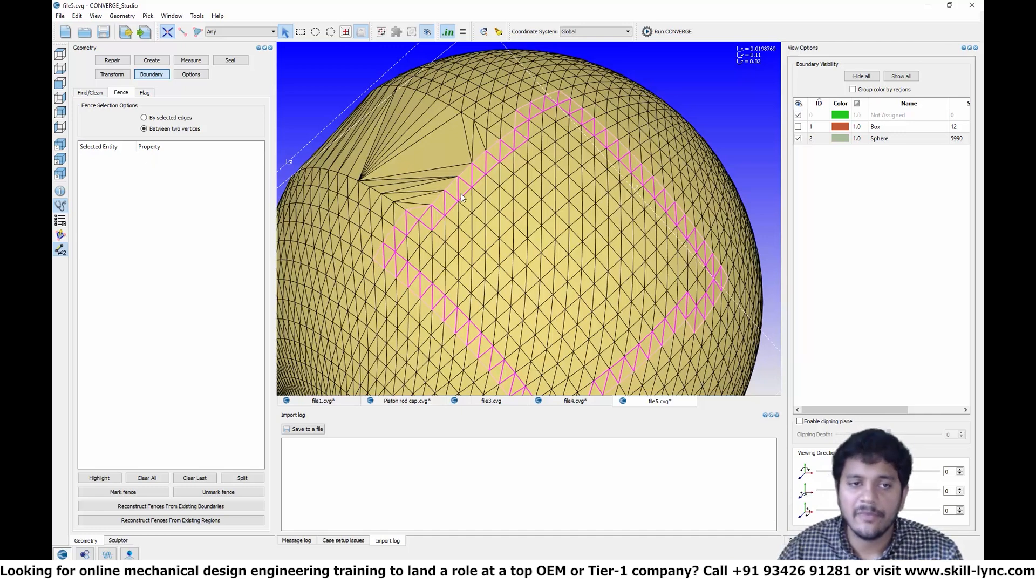
# Step: Delete the sphere's triangles enclosed by the closed fence, selecting them by boundary fence
pyautogui.click(111, 61)
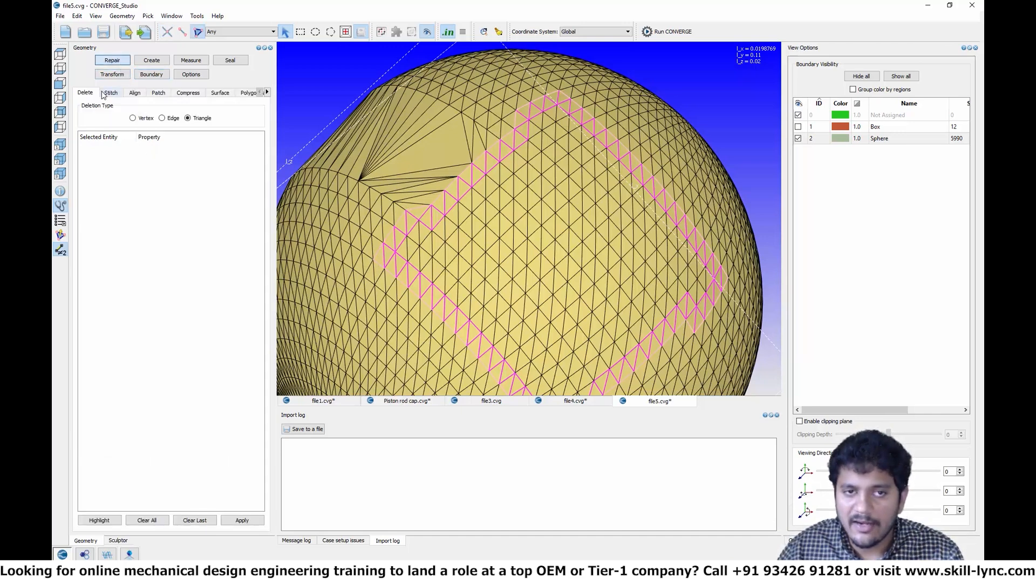
pyautogui.click(232, 31)
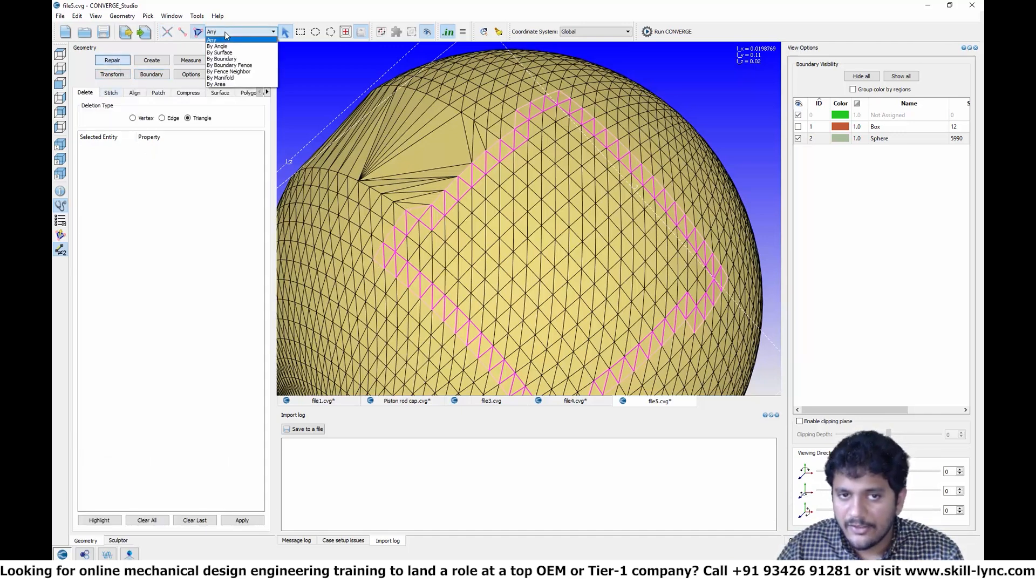
pyautogui.click(242, 66)
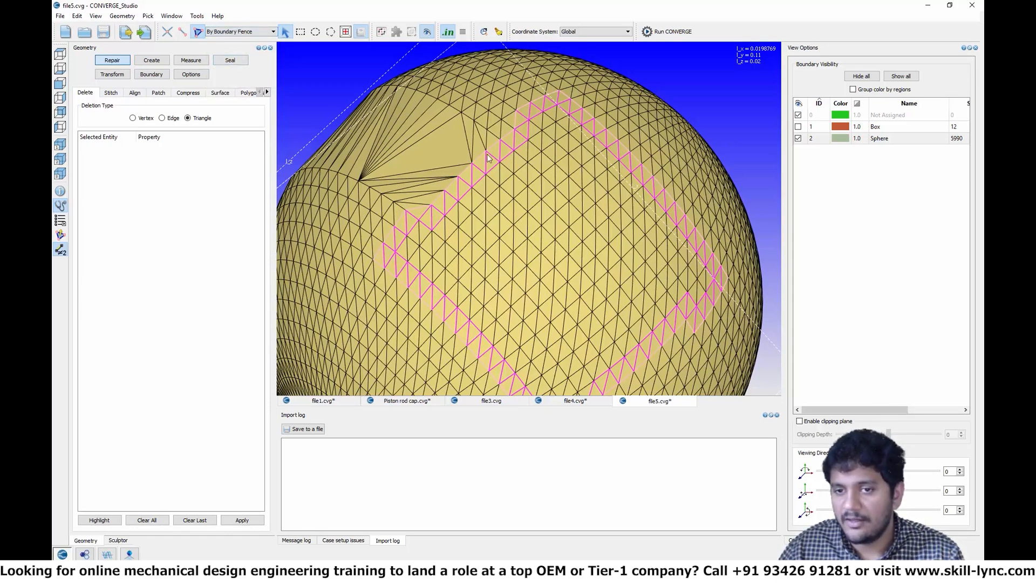
pyautogui.click(517, 185)
pyautogui.scroll(-2, 491, 204)
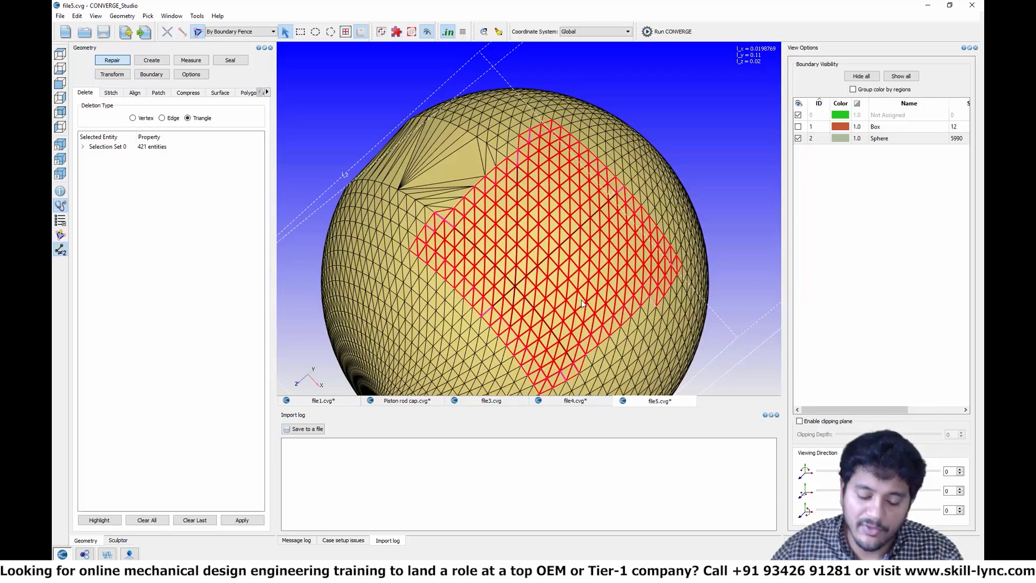
pyautogui.press('Delete')
# Step: Show the Box boundary again and examine how it meets the opening cut in the sphere
pyautogui.scroll(-3, 560, 268)
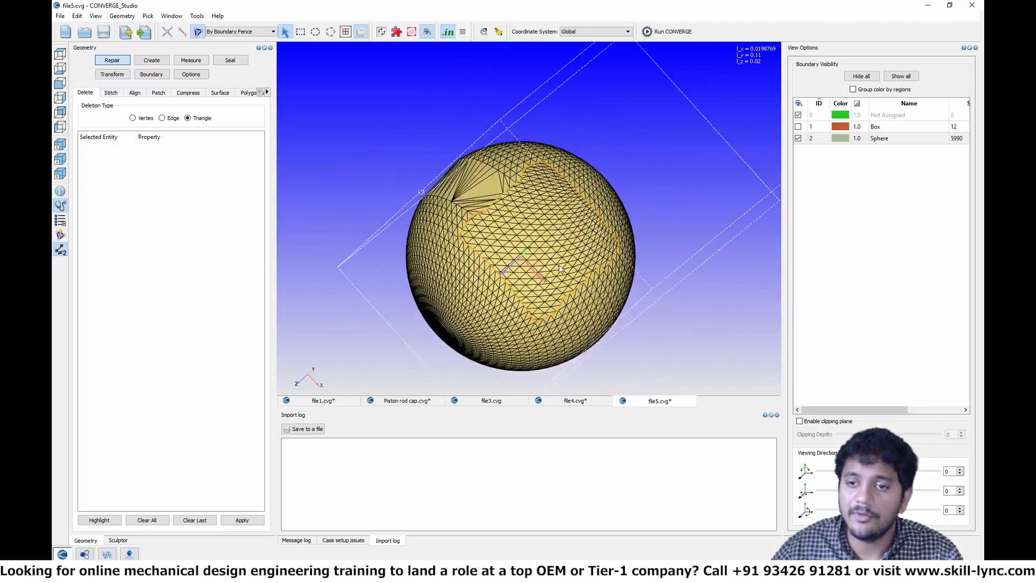
pyautogui.moveTo(560, 269); pyautogui.dragTo(404, 178, button='middle')
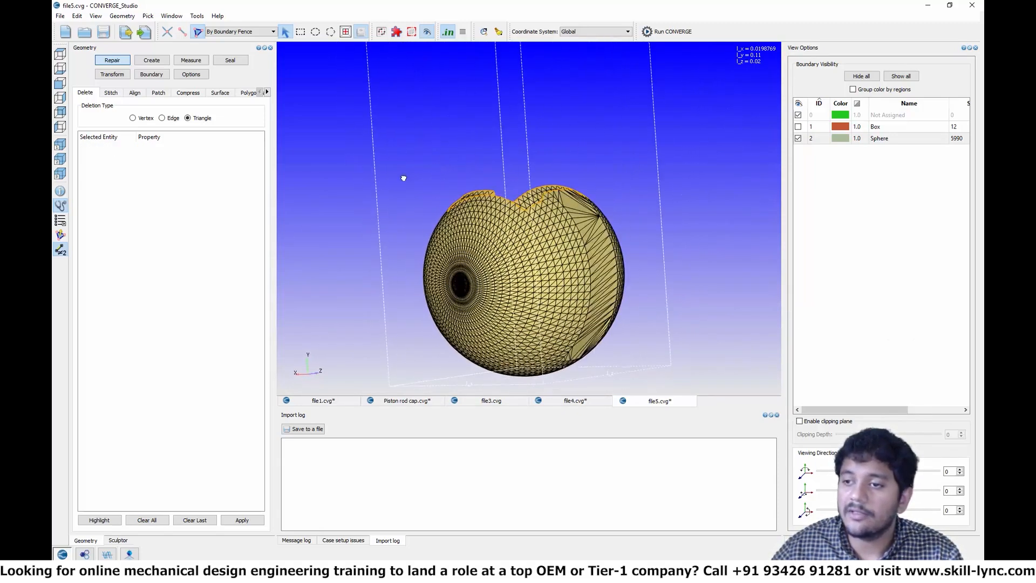
pyautogui.click(799, 126)
pyautogui.moveTo(639, 196); pyautogui.dragTo(577, 156, button='middle')
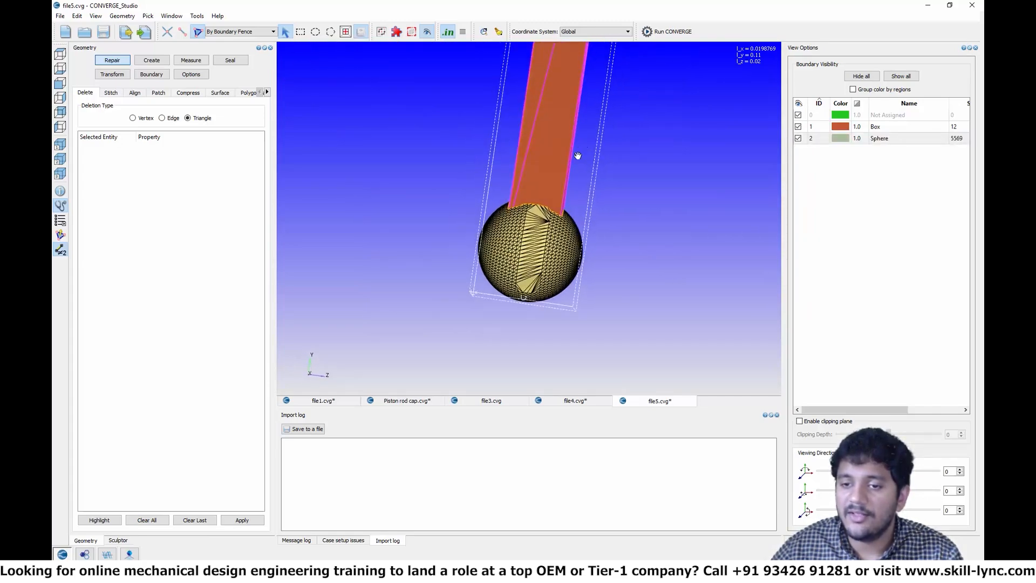
pyautogui.scroll(4, 577, 165)
pyautogui.moveTo(603, 193); pyautogui.dragTo(577, 188, button='middle')
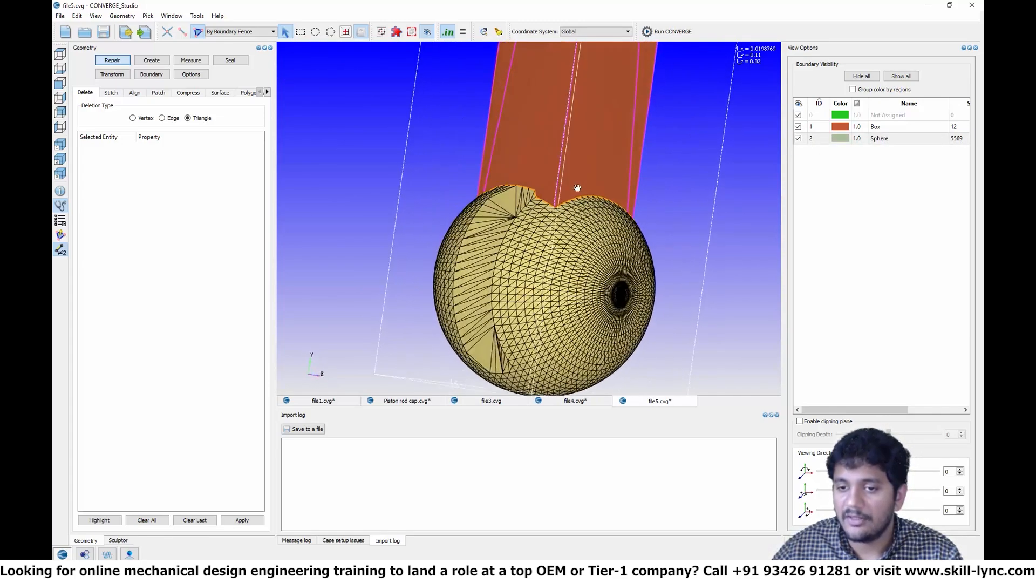
pyautogui.click(798, 138)
pyautogui.click(799, 138)
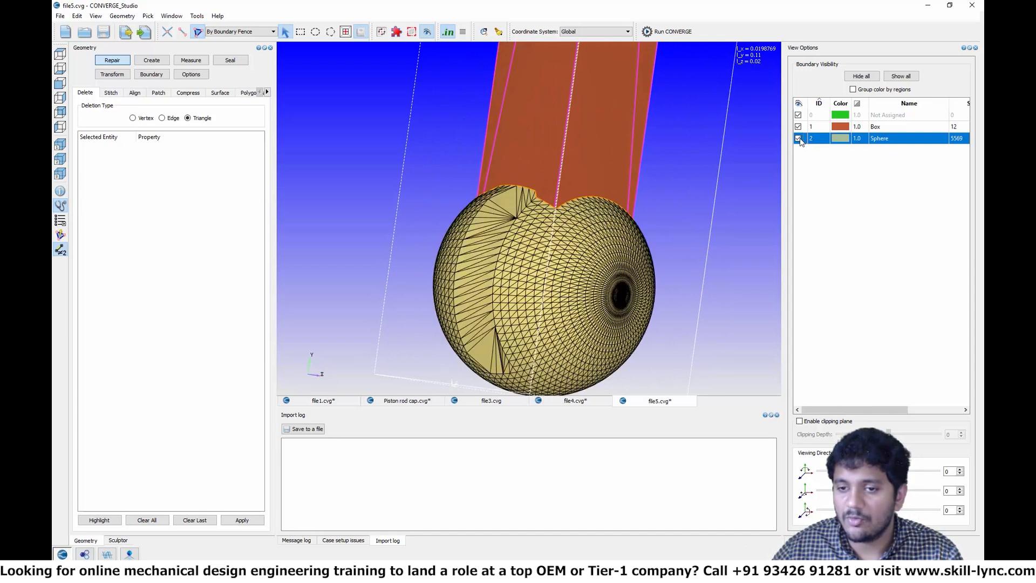
pyautogui.scroll(-6, 468, 245)
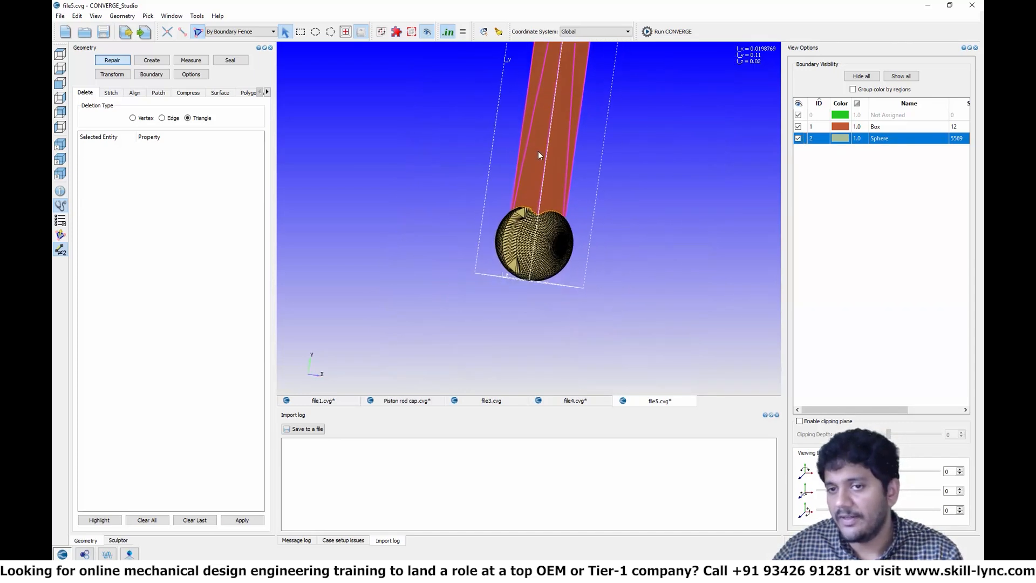
pyautogui.moveTo(539, 151); pyautogui.dragTo(490, 282, button='middle')
pyautogui.scroll(-3, 509, 240)
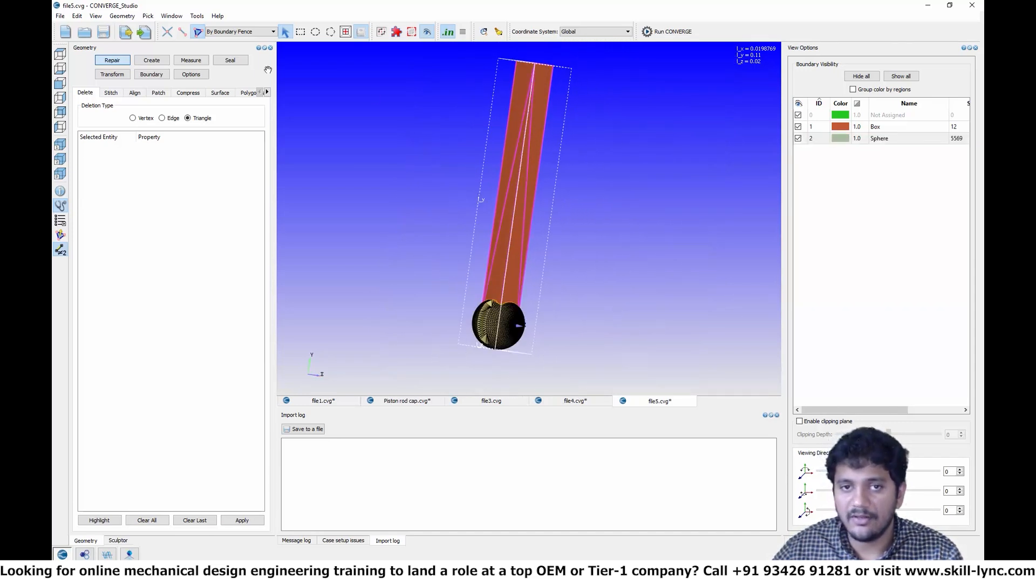
# Step: Hide the Sphere boundary and delete the box's eight side-wall triangles, picked with a rectangular selection across its middle and the Any filter
pyautogui.click(228, 32)
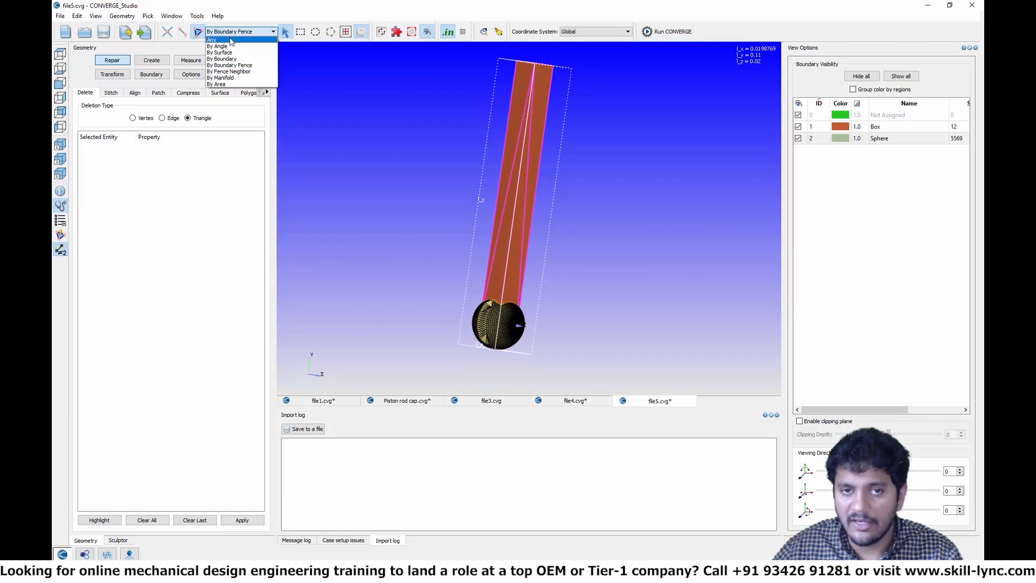
pyautogui.click(230, 39)
pyautogui.click(300, 34)
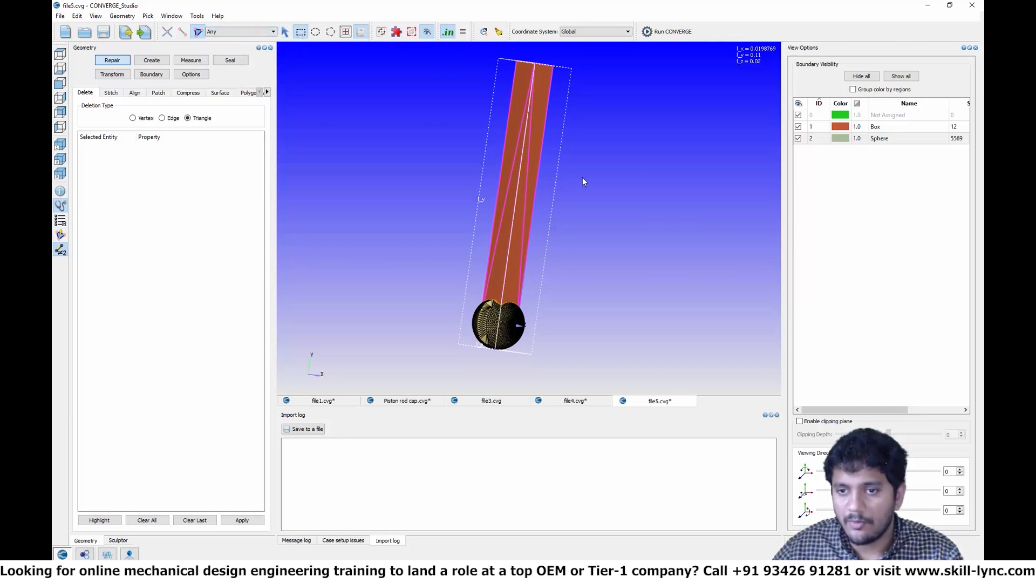
pyautogui.moveTo(578, 172); pyautogui.dragTo(460, 189)
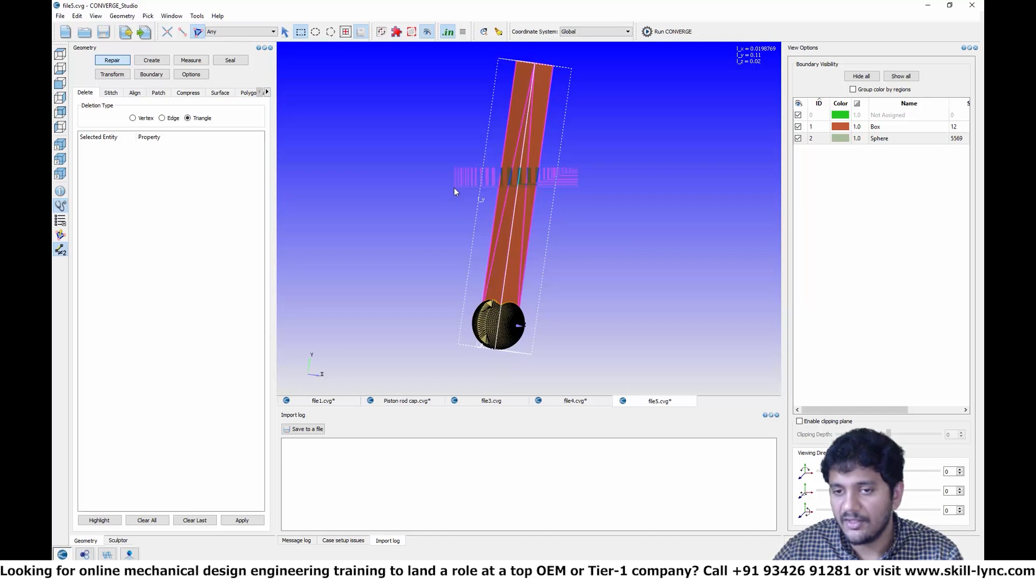
pyautogui.moveTo(454, 187); pyautogui.dragTo(455, 187)
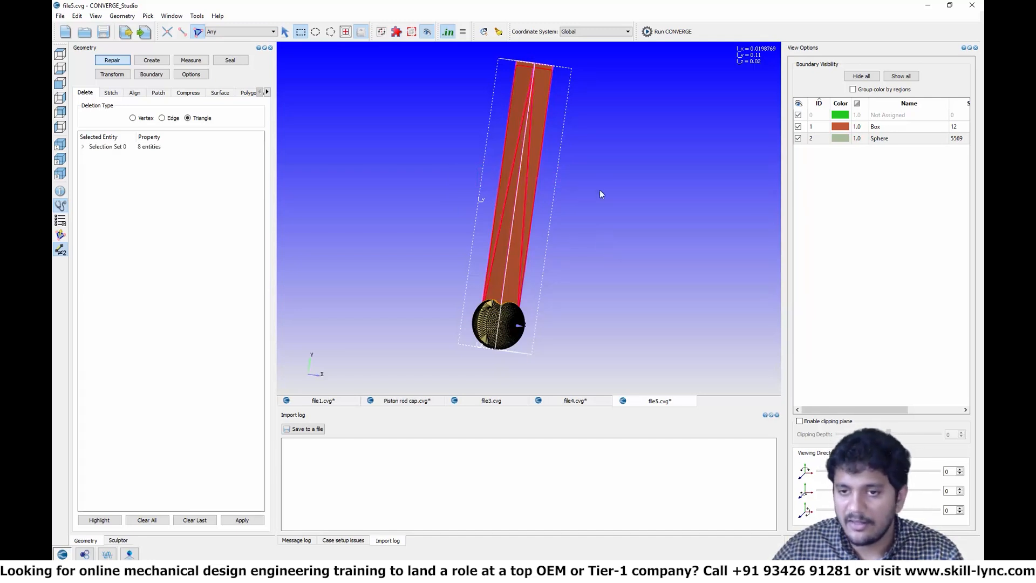
pyautogui.moveTo(628, 122); pyautogui.dragTo(623, 174, button='middle')
pyautogui.moveTo(555, 203); pyautogui.dragTo(564, 139, button='middle')
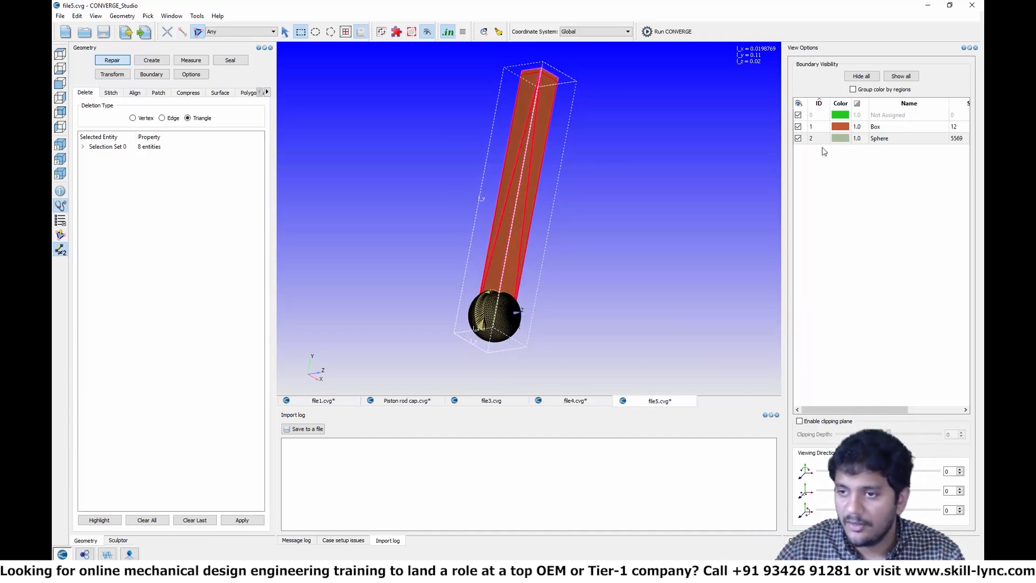
pyautogui.click(798, 138)
pyautogui.moveTo(659, 259); pyautogui.dragTo(479, 284, button='middle')
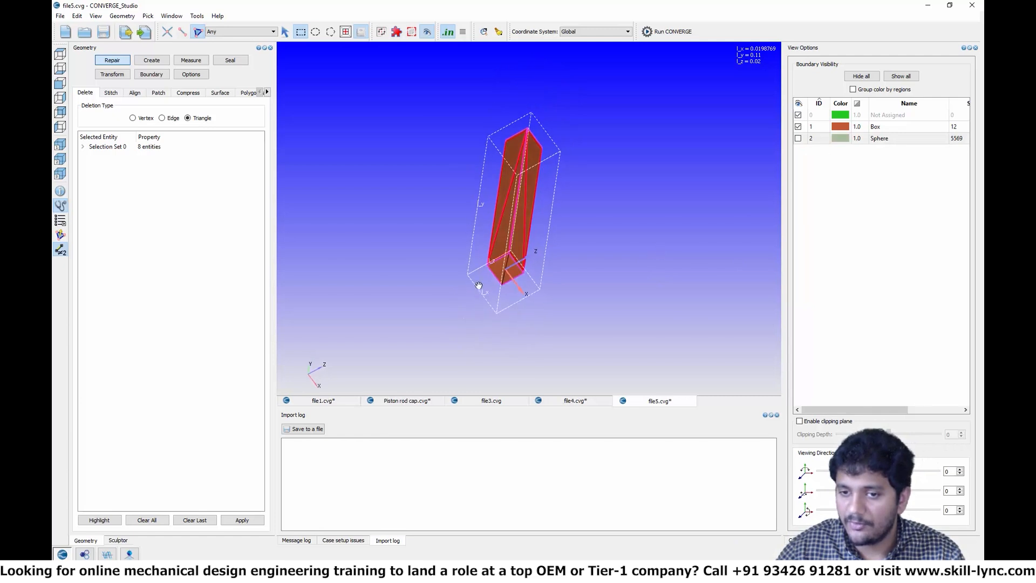
pyautogui.moveTo(608, 178); pyautogui.dragTo(613, 224, button='middle')
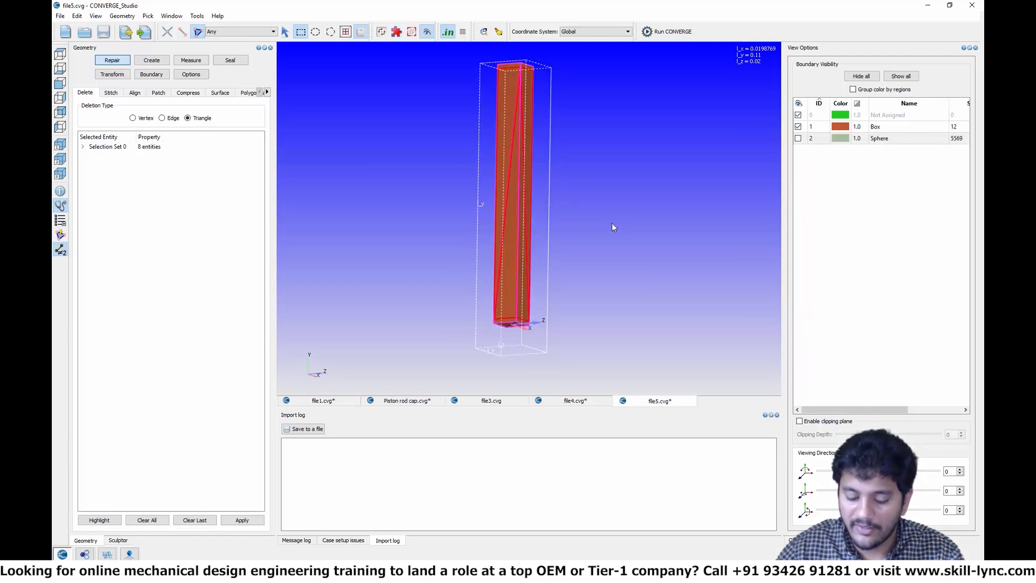
pyautogui.press('Delete')
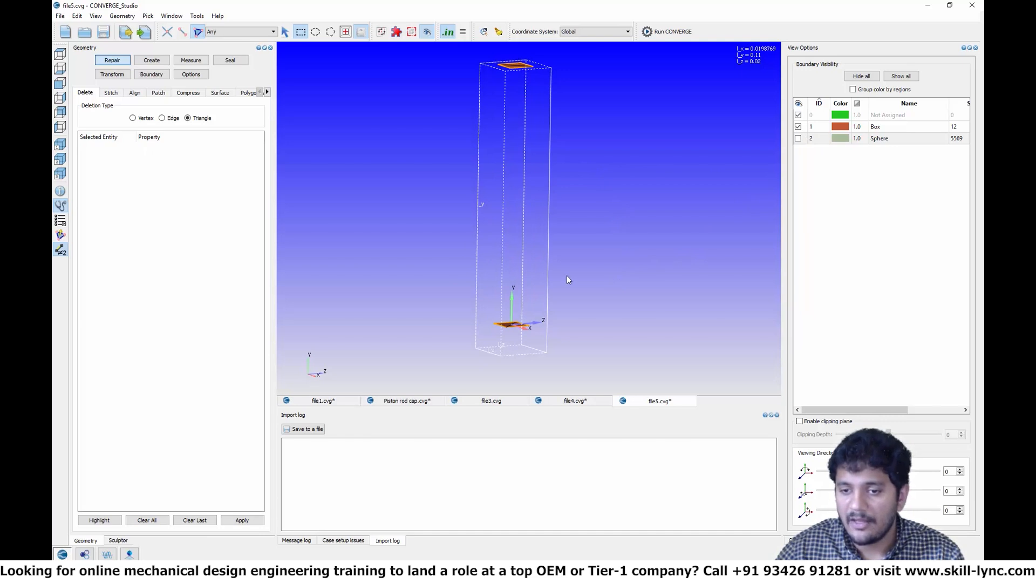
# Step: Delete the two triangles of the box's bottom face and show the Sphere boundary again
pyautogui.moveTo(567, 279); pyautogui.dragTo(436, 351)
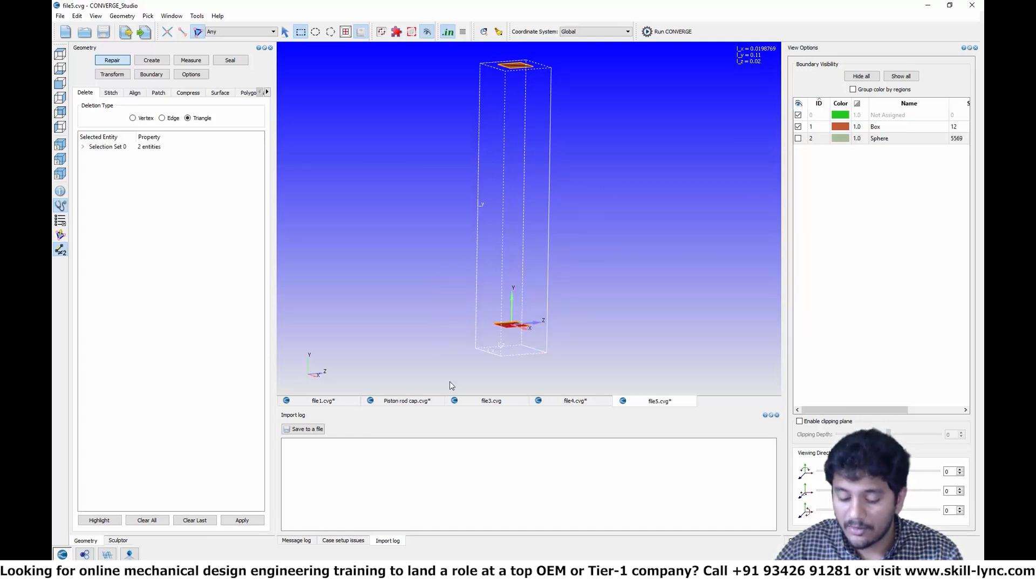
pyautogui.press('Delete')
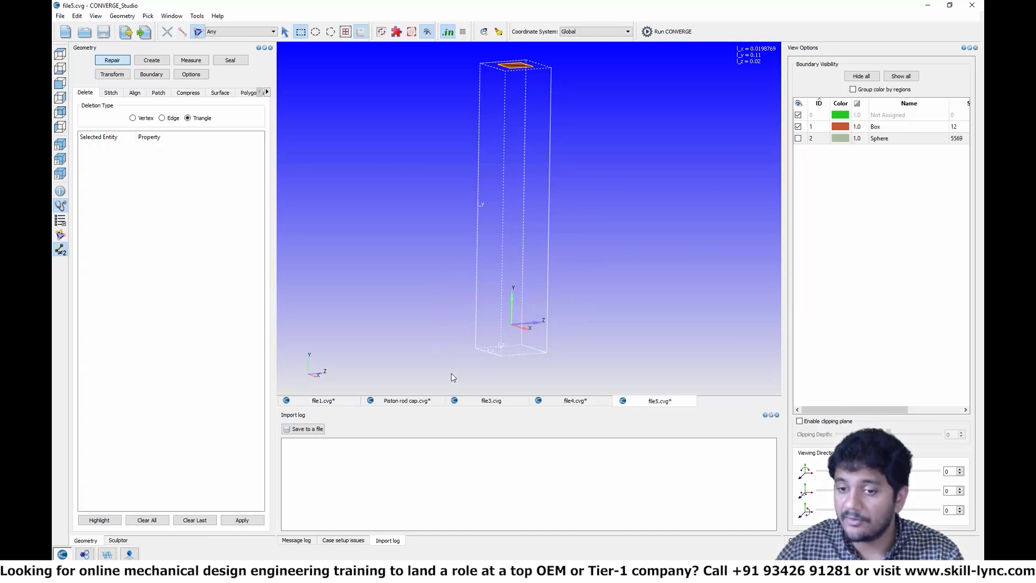
pyautogui.click(798, 138)
pyautogui.moveTo(601, 151); pyautogui.dragTo(607, 190, button='right')
pyautogui.scroll(3, 602, 190)
pyautogui.moveTo(596, 190); pyautogui.dragTo(606, 234, button='middle')
pyautogui.moveTo(606, 234); pyautogui.dragTo(604, 141, button='right')
pyautogui.scroll(-4, 597, 199)
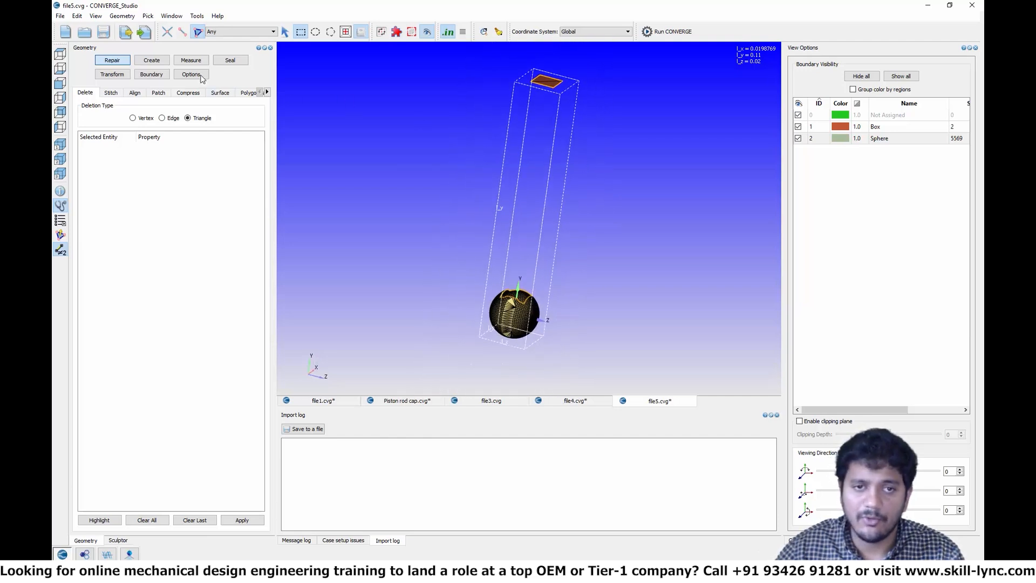
# Step: Start creating triangles by lofting edges, with the remaining top face's open edges as the first edge set
pyautogui.click(158, 60)
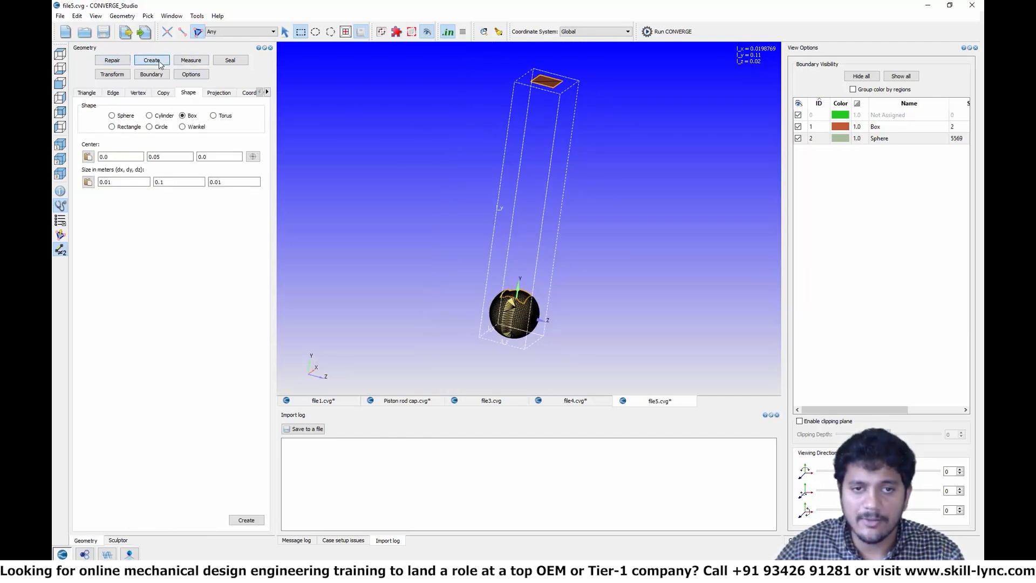
pyautogui.click(92, 95)
pyautogui.click(189, 124)
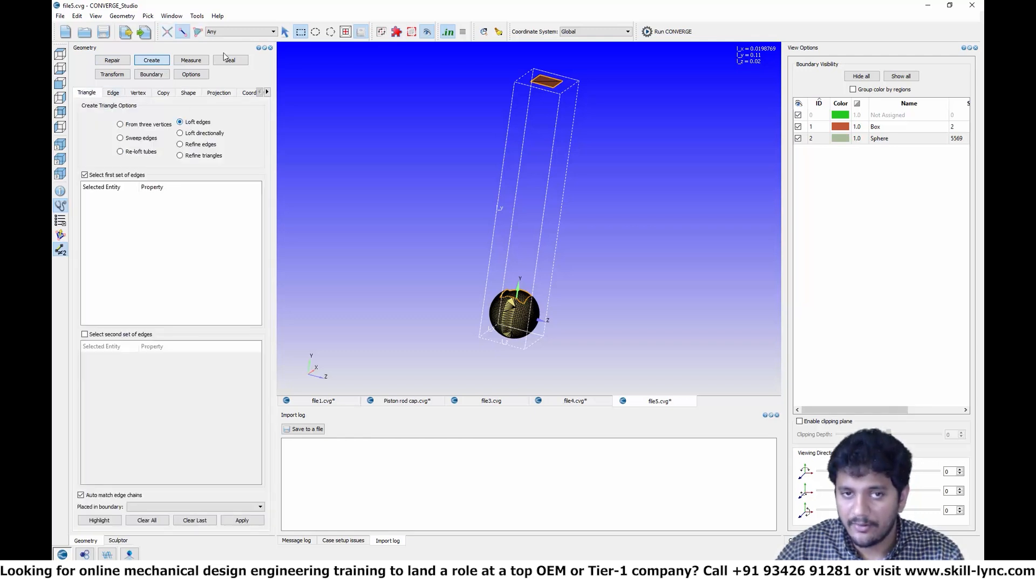
pyautogui.click(227, 32)
pyautogui.click(232, 59)
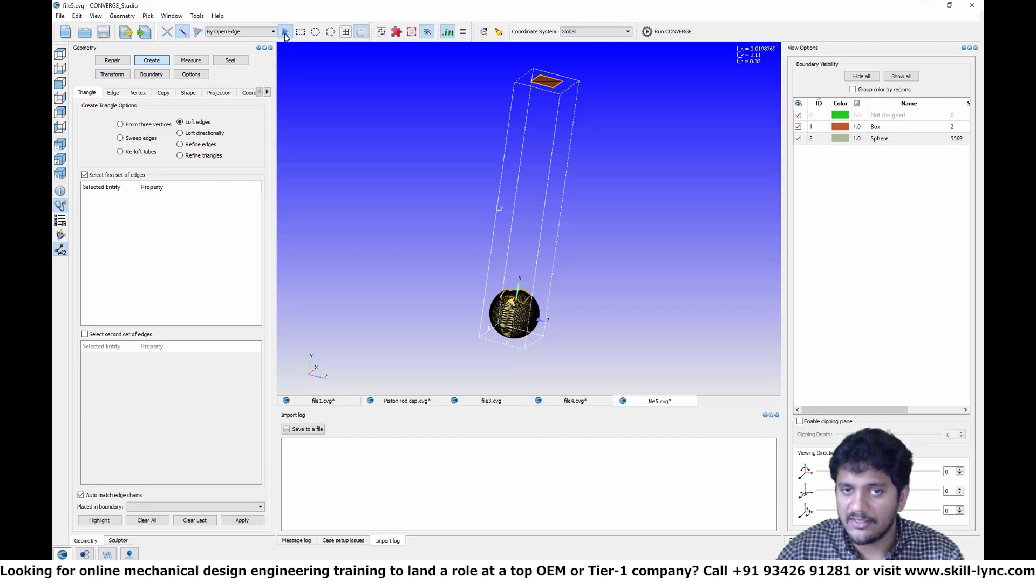
pyautogui.click(543, 87)
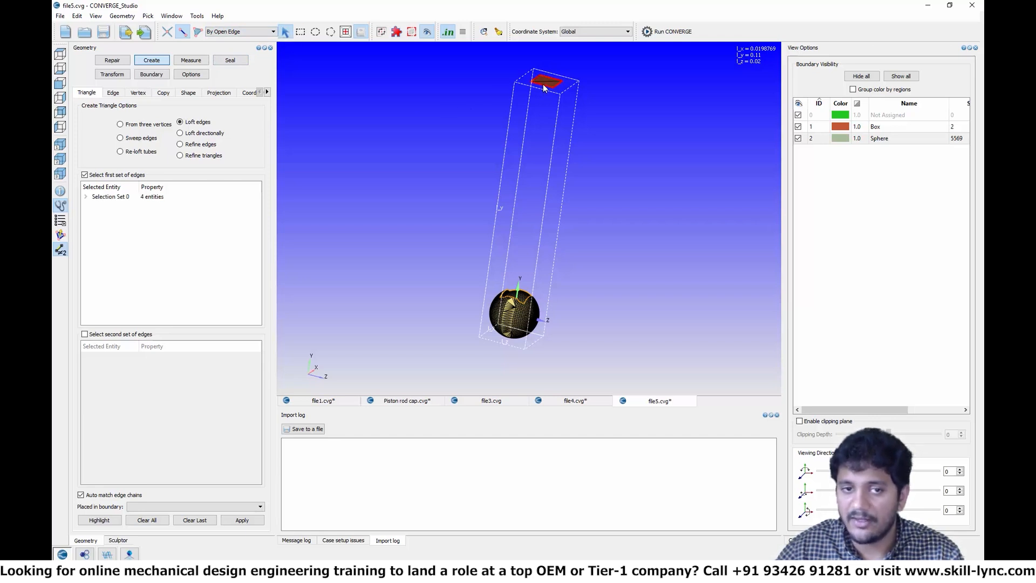
# Step: Pick the open edges around the sphere's opening as the second edge set and create the loft between both sets
pyautogui.click(115, 336)
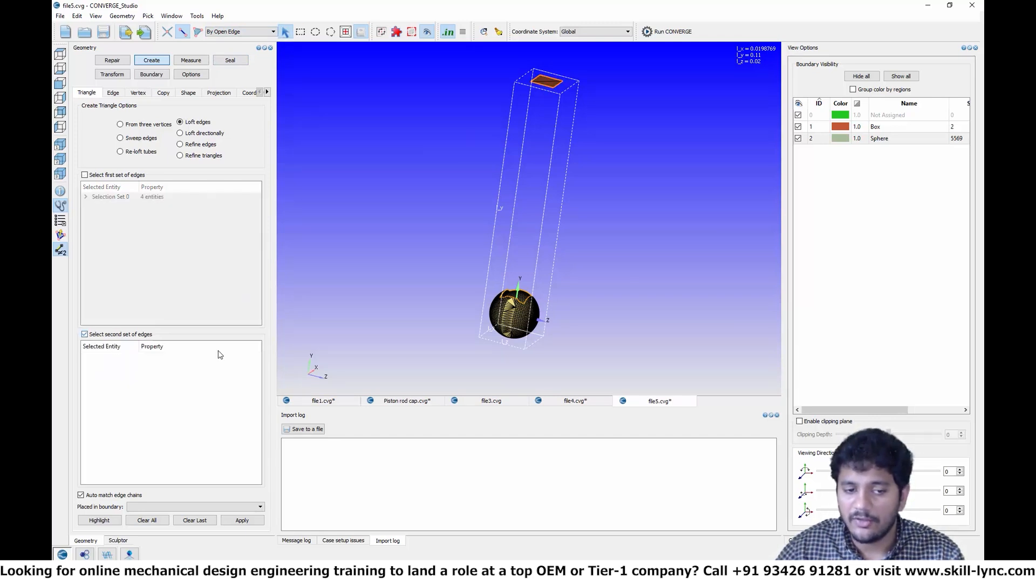
pyautogui.scroll(3, 452, 333)
pyautogui.moveTo(456, 345); pyautogui.dragTo(483, 199, button='middle')
pyautogui.scroll(2, 535, 210)
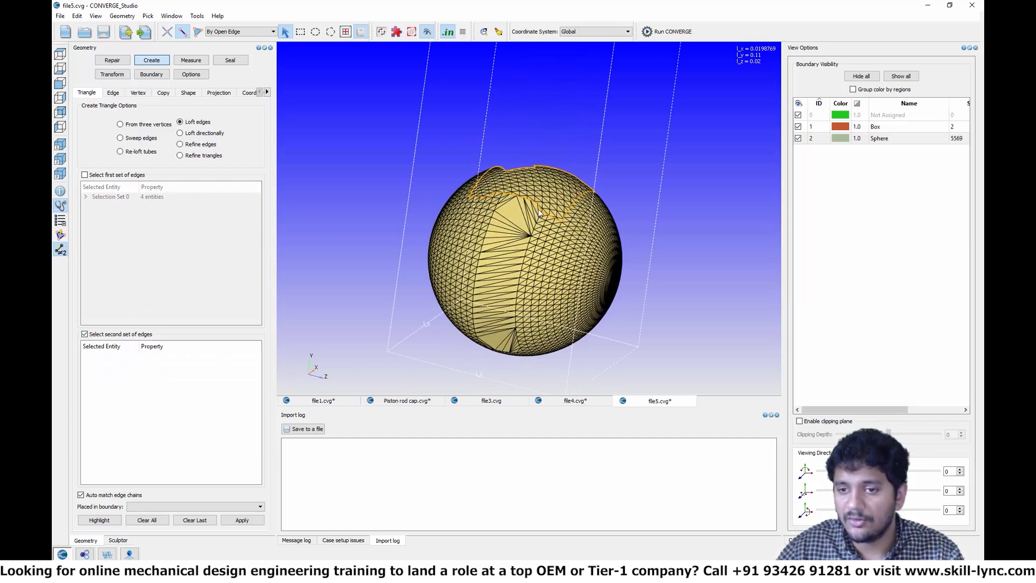
pyautogui.click(539, 209)
pyautogui.click(244, 522)
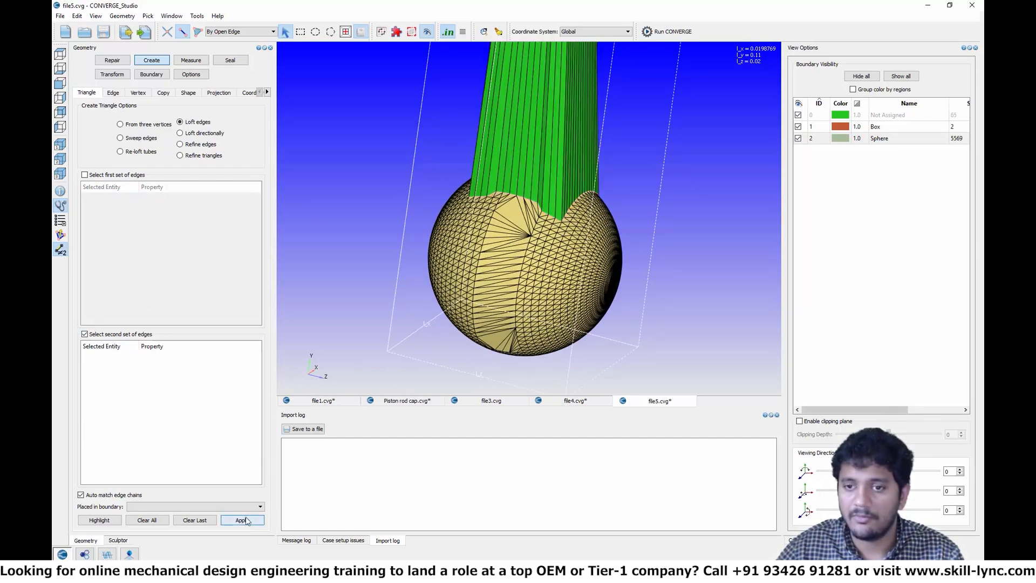
# Step: Inspect the lofted walls between the box's top face and the sphere, and run the diagnosis on the surface
pyautogui.scroll(-6, 436, 239)
pyautogui.moveTo(463, 146); pyautogui.dragTo(426, 209)
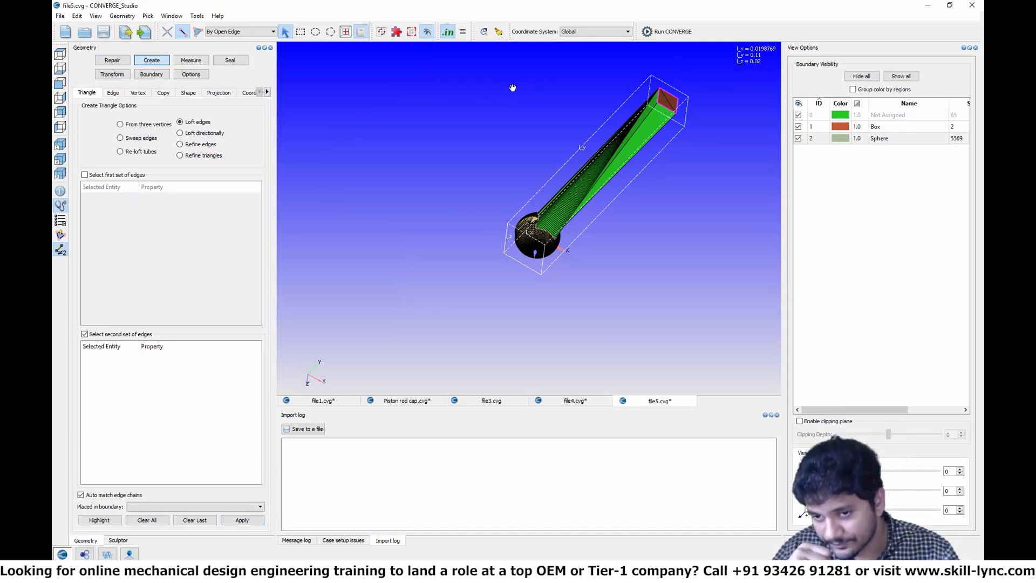
pyautogui.moveTo(512, 88); pyautogui.dragTo(595, 191)
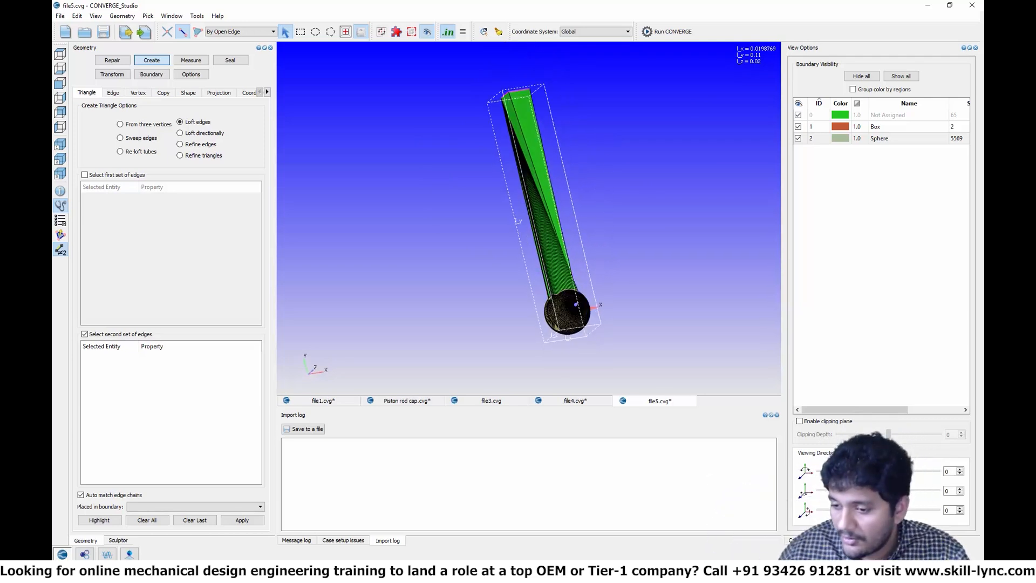
pyautogui.click(843, 540)
pyautogui.click(834, 524)
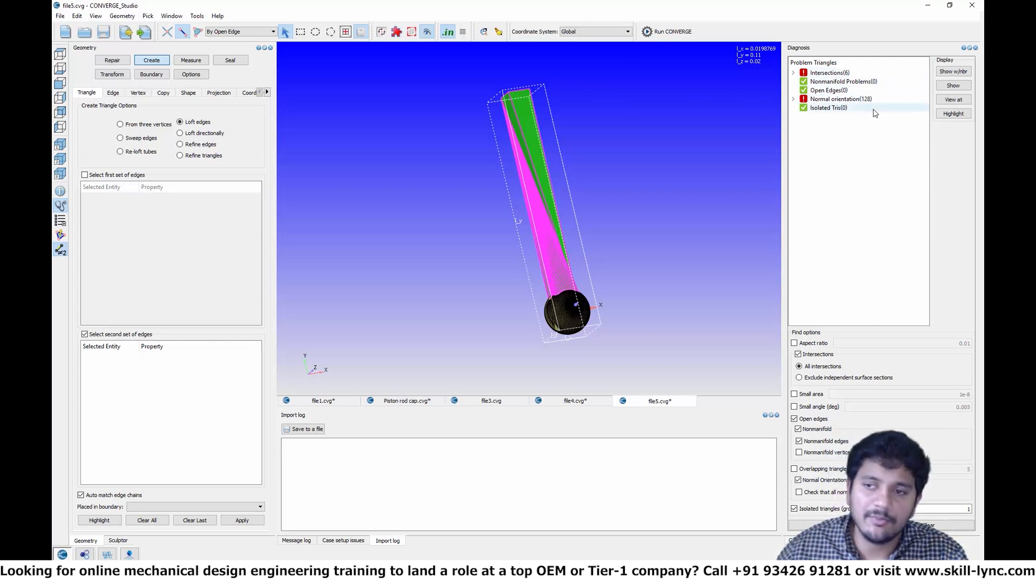
# Step: Try to correct the lofted walls' normals by propagating the change from a single triangle on one wall
pyautogui.click(122, 76)
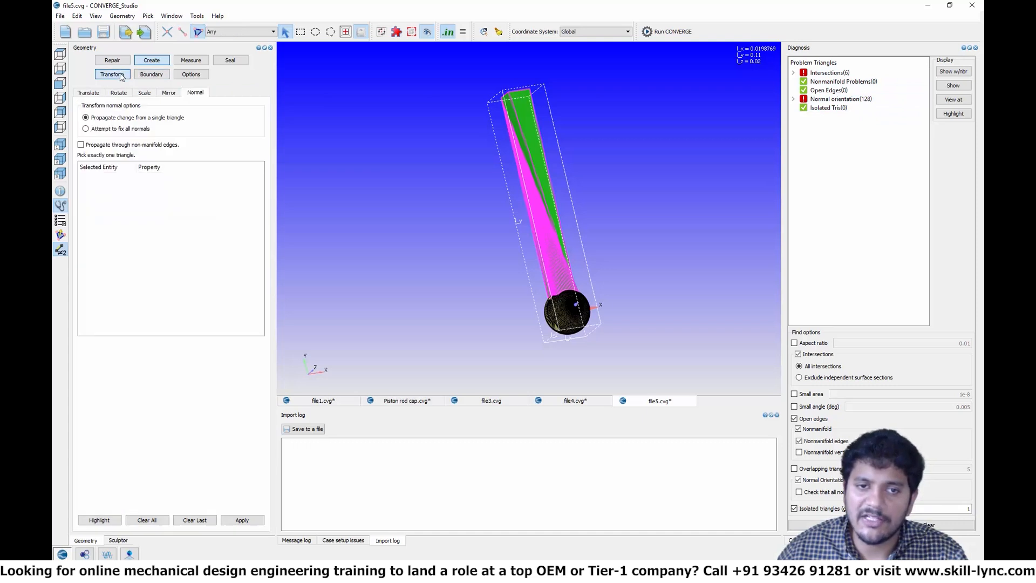
pyautogui.click(548, 206)
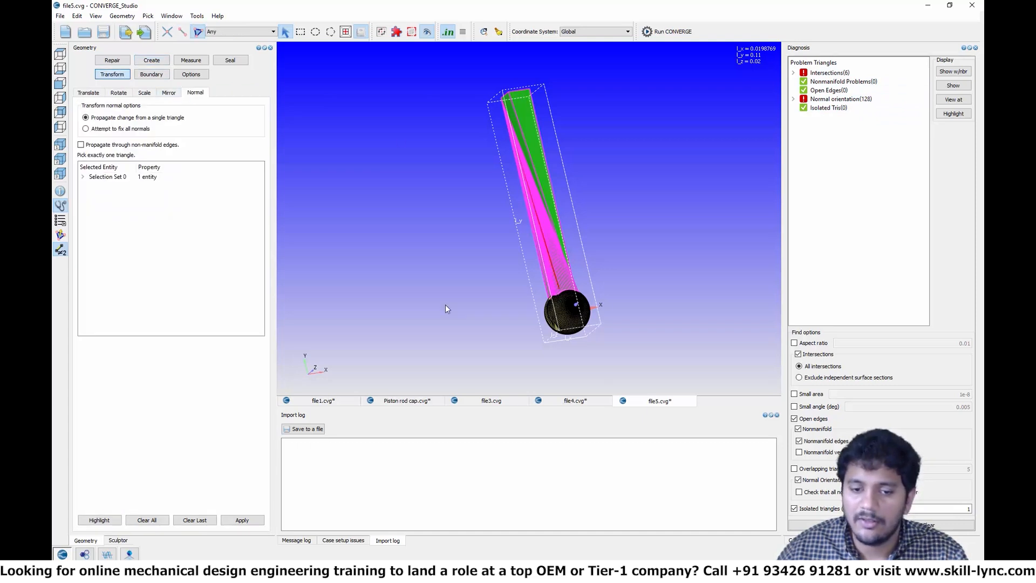
pyautogui.click(242, 520)
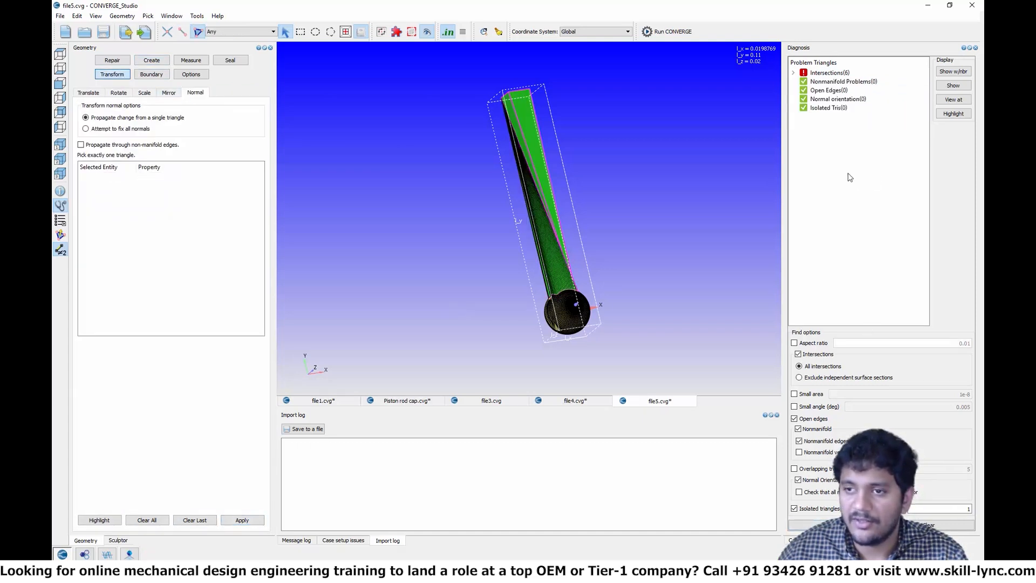
# Step: Inspect the intersecting triangles along the lofted walls, then undo the normal change and the loft
pyautogui.scroll(3, 516, 338)
pyautogui.scroll(1, 516, 338)
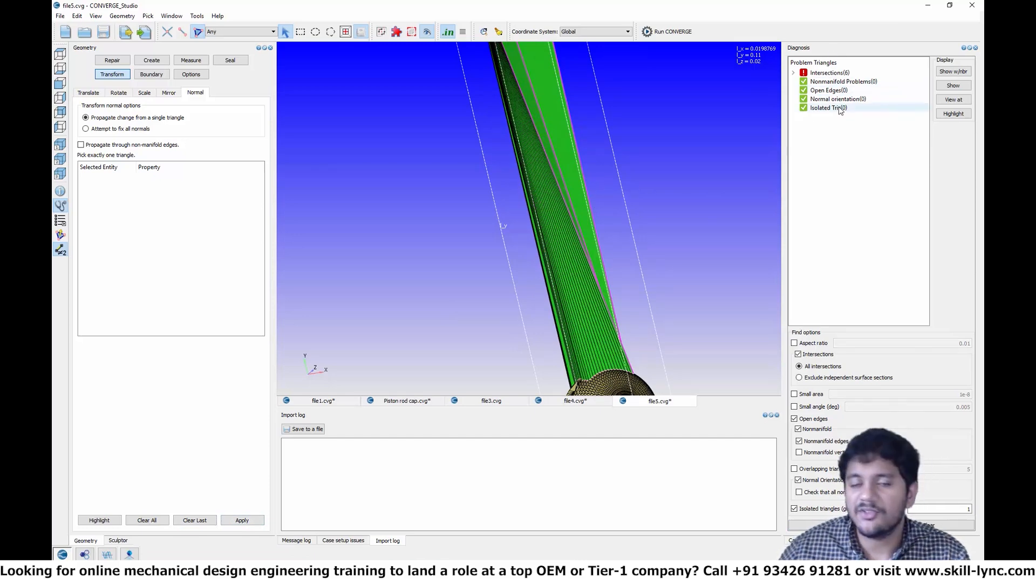
pyautogui.scroll(-4, 650, 155)
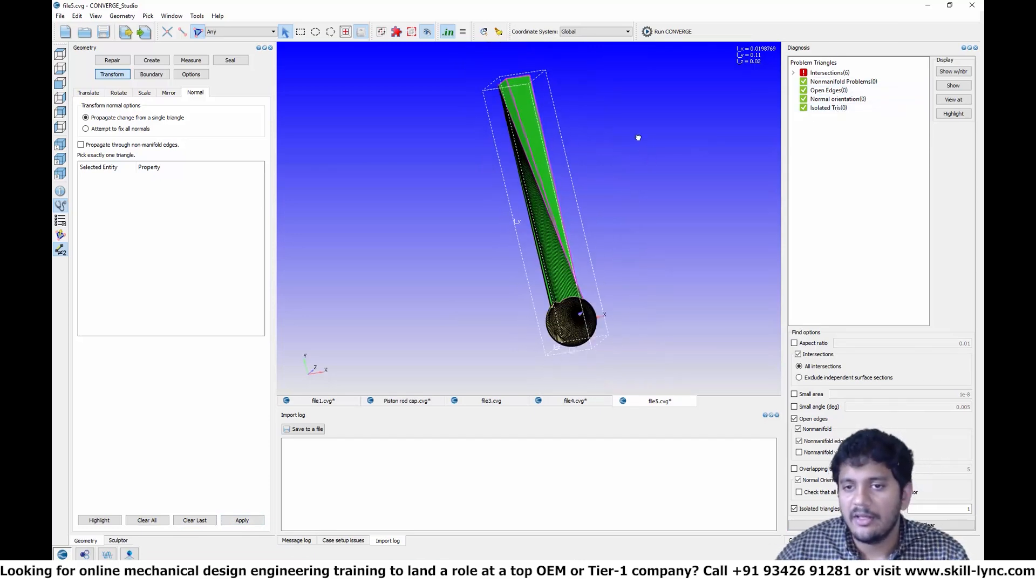
pyautogui.moveTo(650, 155); pyautogui.dragTo(565, 191)
pyautogui.scroll(2, 558, 165)
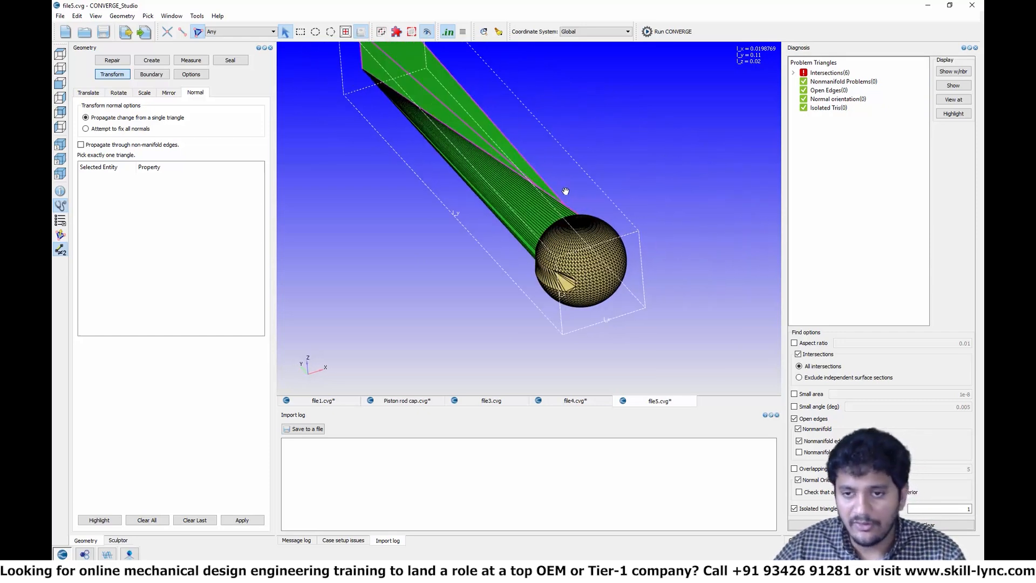
pyautogui.moveTo(565, 192); pyautogui.dragTo(476, 236)
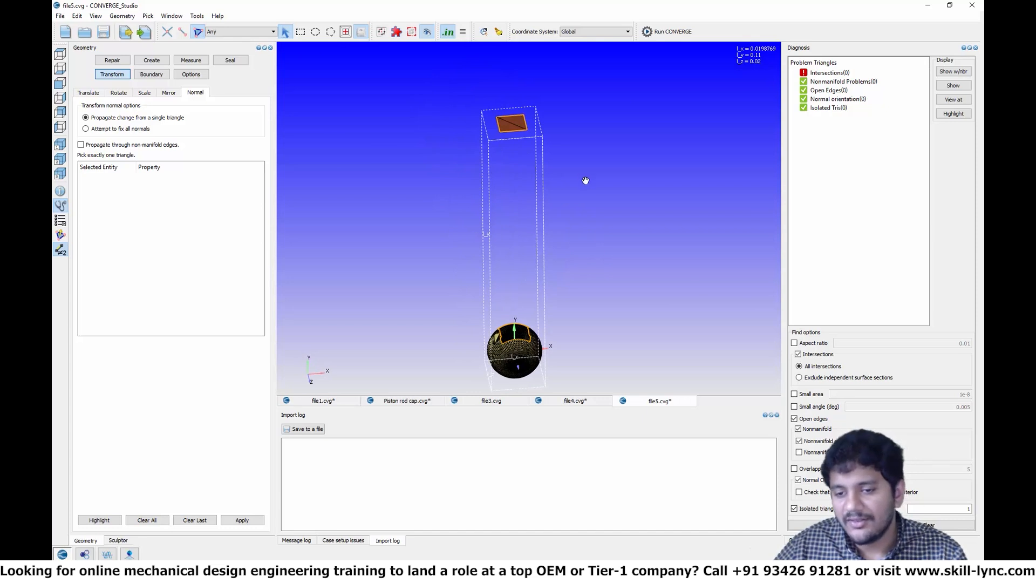
pyautogui.moveTo(585, 180); pyautogui.dragTo(586, 177)
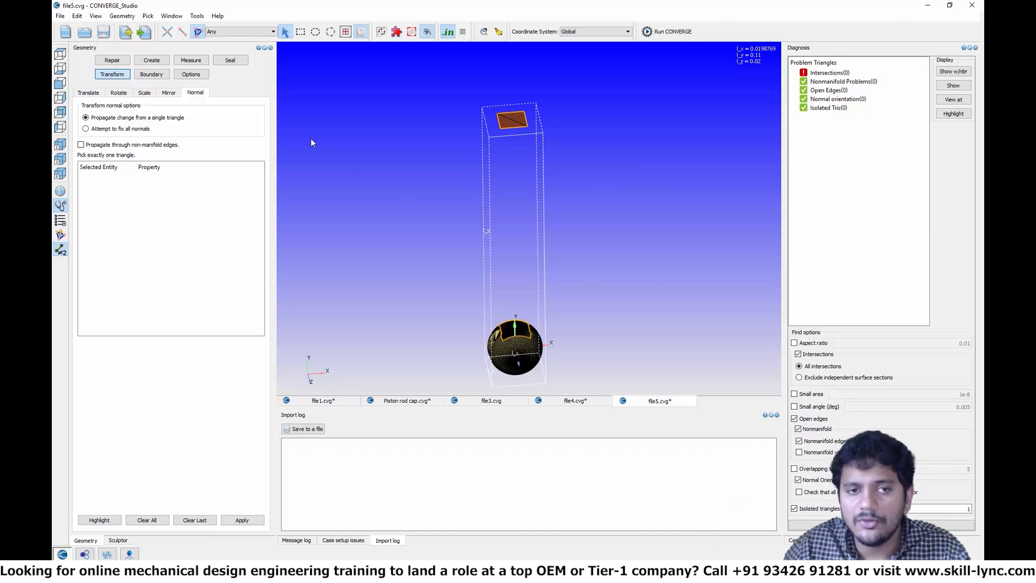
# Step: Start a directional triangle loft, using the By Open Edge filter to pick the top face's open edges as the first set
pyautogui.click(151, 61)
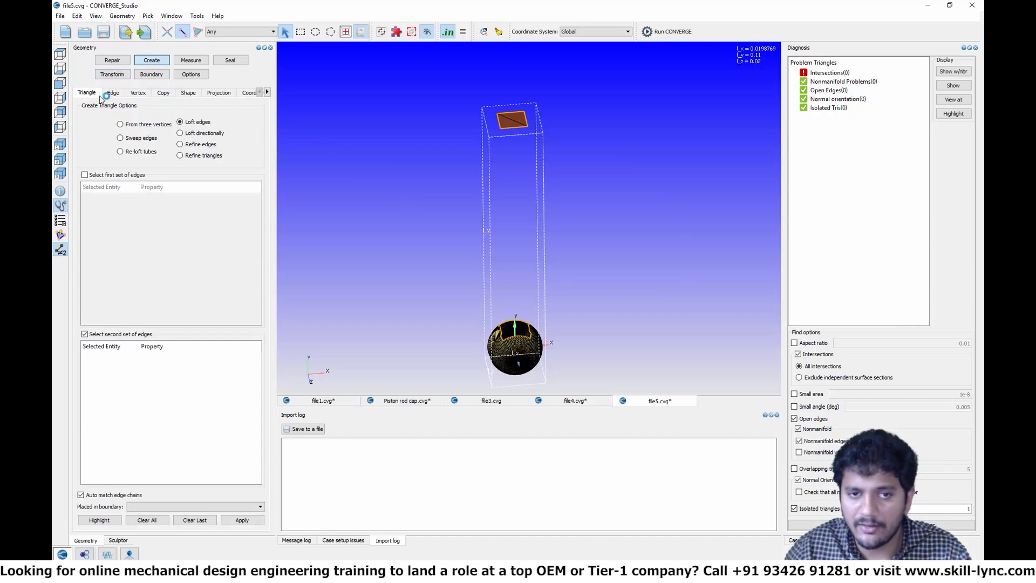
pyautogui.click(209, 134)
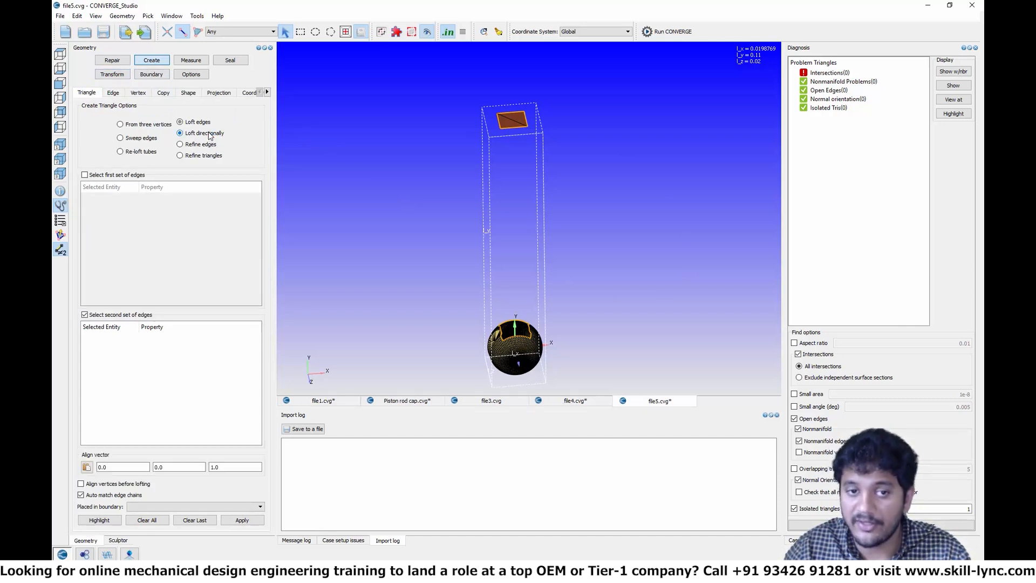
pyautogui.click(142, 176)
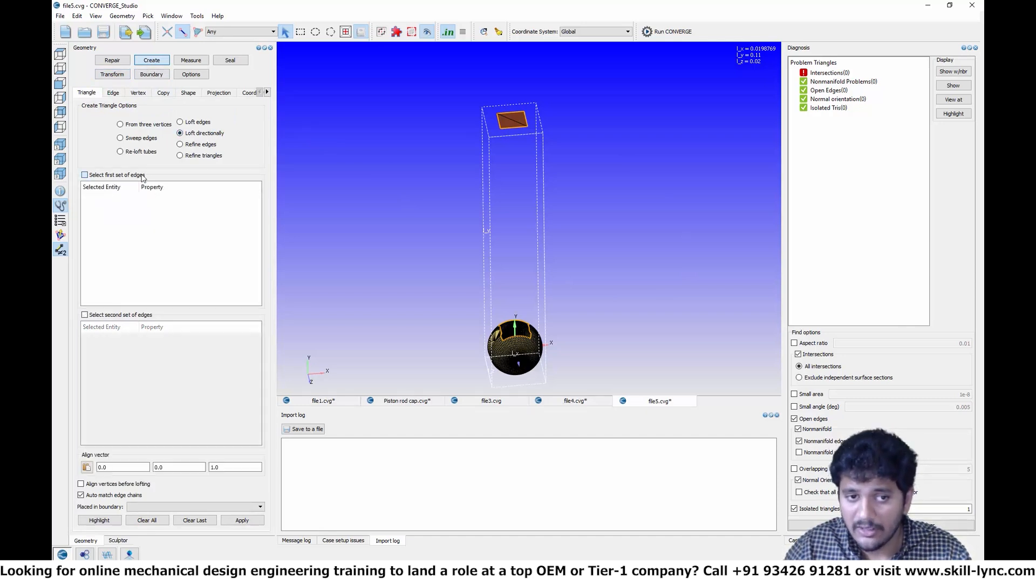
pyautogui.click(247, 33)
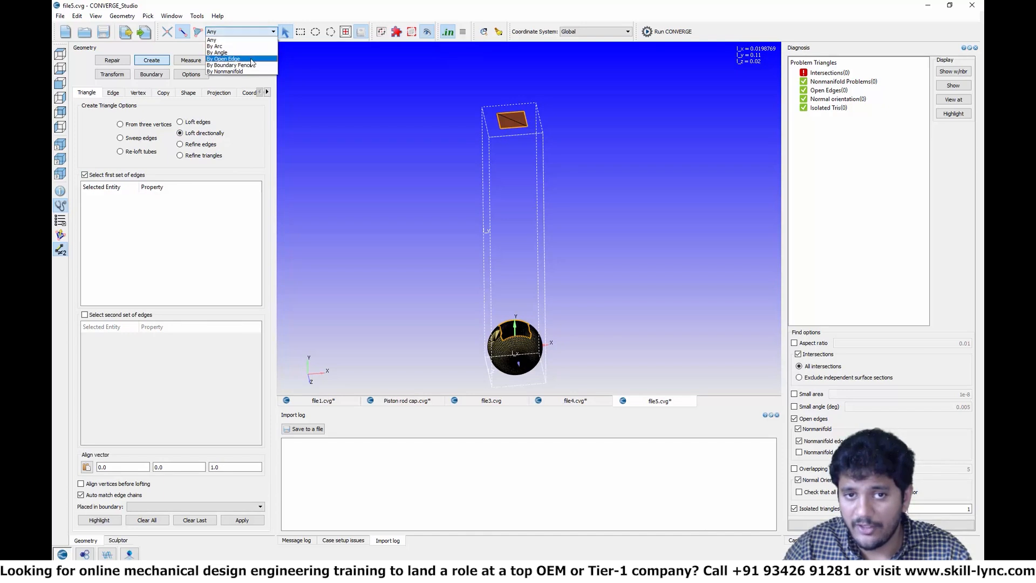
pyautogui.click(227, 63)
pyautogui.click(526, 130)
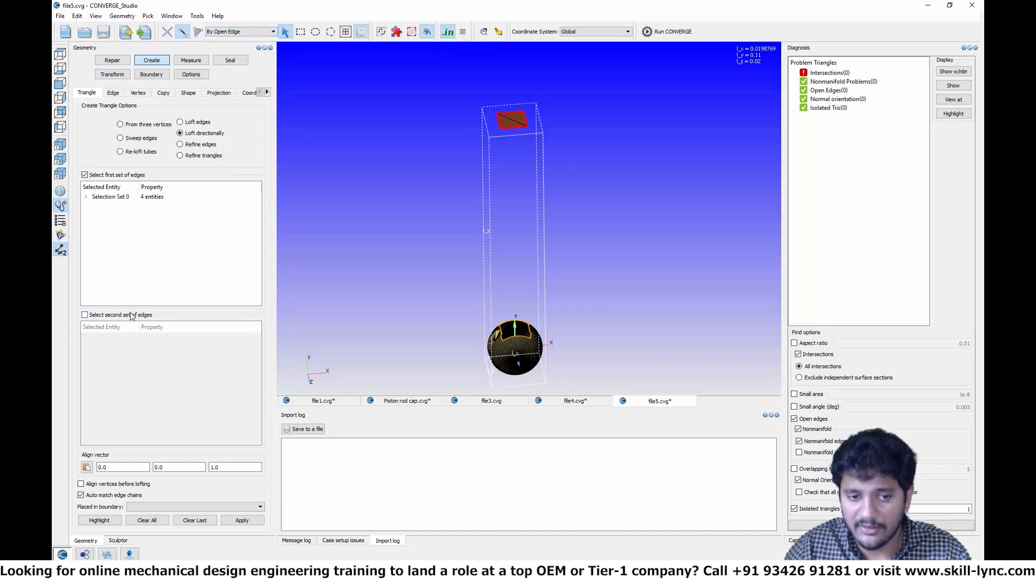
# Step: Pick the open edges around the sphere's opening as the second edge set of the directional loft
pyautogui.click(84, 315)
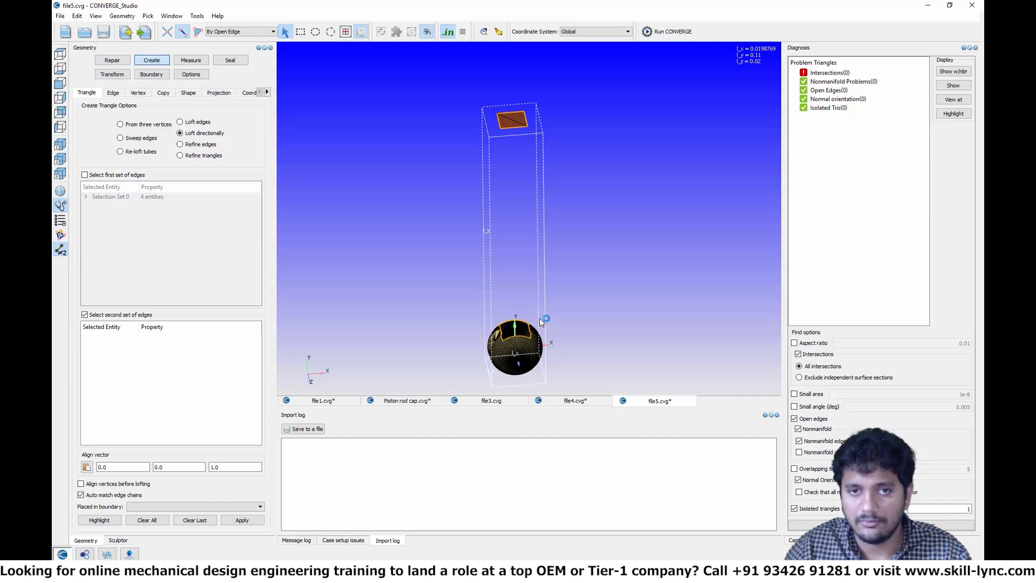
pyautogui.scroll(2, 540, 318)
pyautogui.scroll(-3, 544, 330)
pyautogui.moveTo(547, 313); pyautogui.dragTo(566, 229, button='middle')
pyautogui.scroll(4, 563, 259)
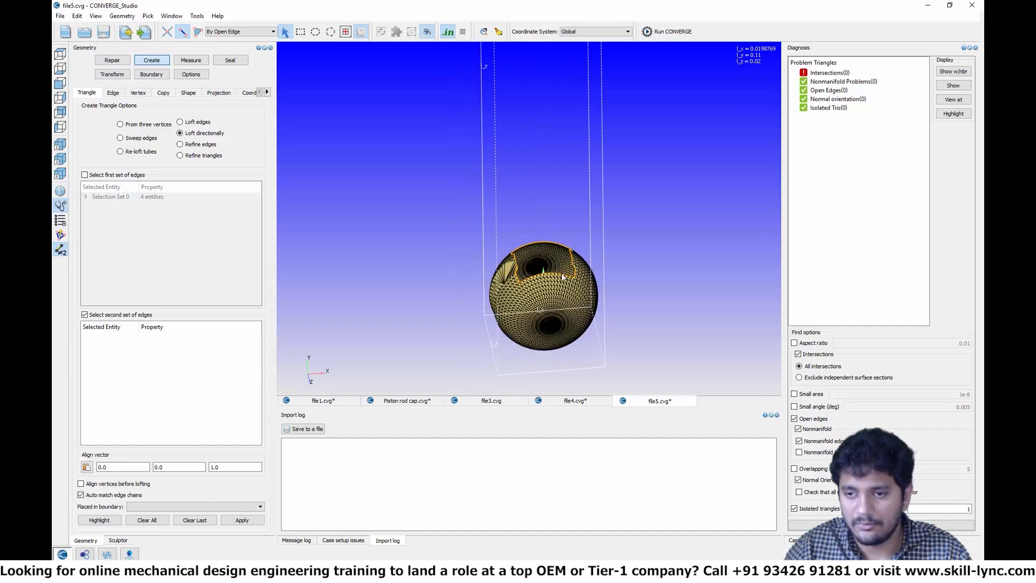
pyautogui.click(574, 266)
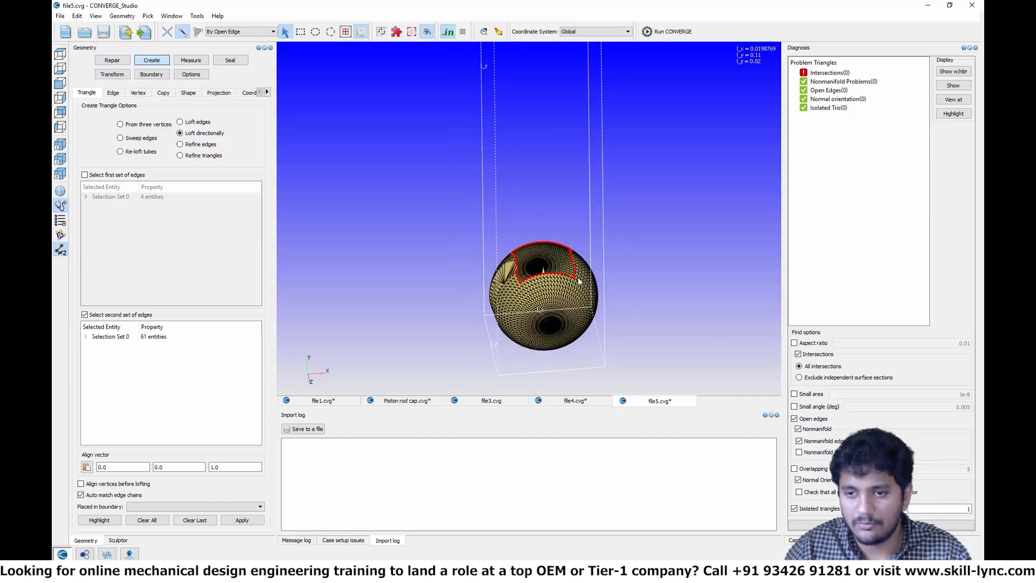
pyautogui.scroll(5, 572, 270)
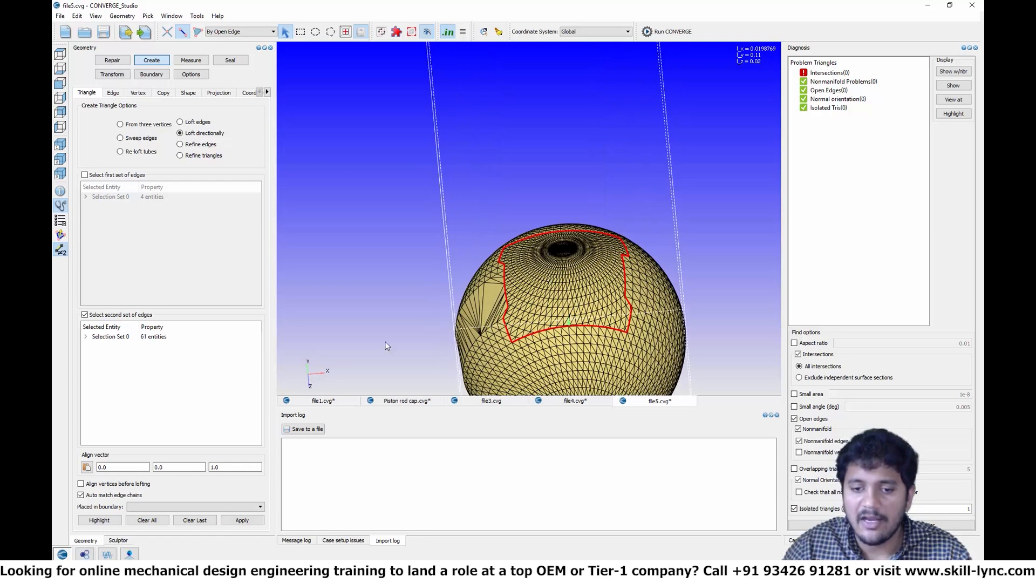
# Step: Set the align vector to 0.0, 1.0, 0.0 and create the directional loft between both edge sets
pyautogui.scroll(-2, 387, 346)
pyautogui.doubleClick(162, 467)
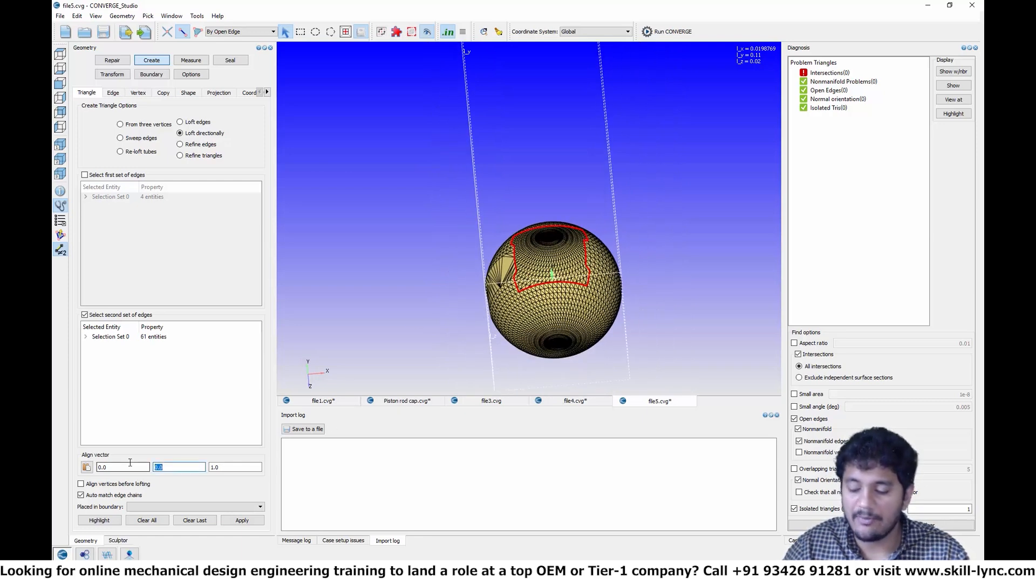
pyautogui.write('1.0')
pyautogui.press('Tab')
pyautogui.write('0')
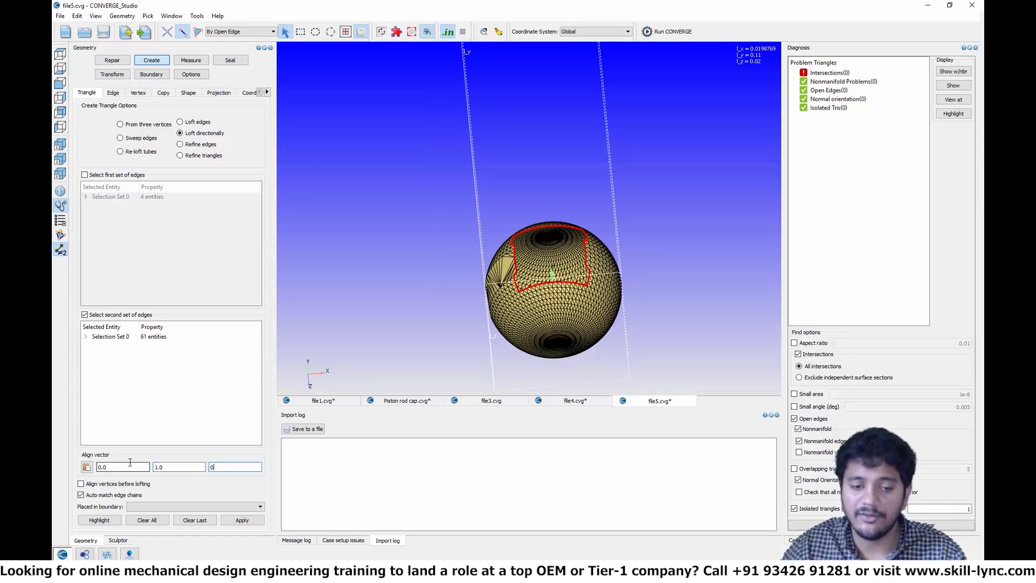
pyautogui.scroll(-1, 471, 339)
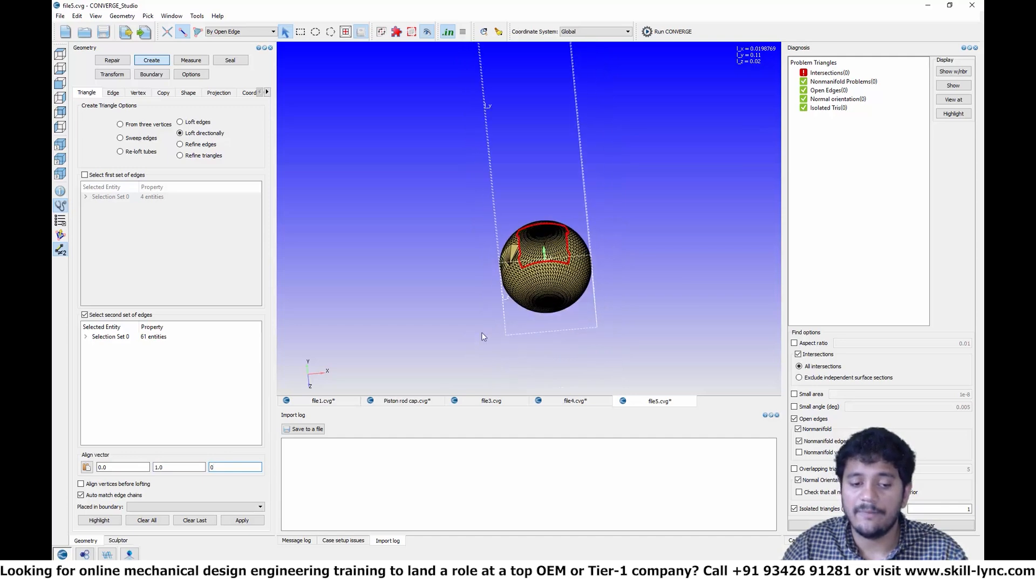
pyautogui.scroll(-1, 492, 306)
pyautogui.scroll(-1, 490, 302)
pyautogui.moveTo(489, 295); pyautogui.dragTo(345, 476)
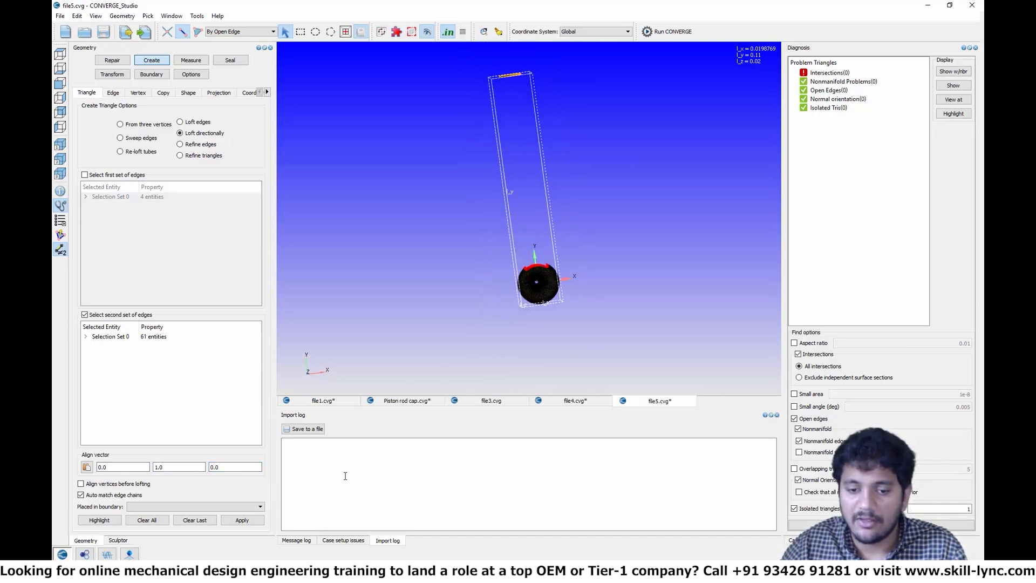
pyautogui.click(242, 520)
# Step: Inspect the new directional loft walls where they meet the sphere and run the diagnosis again
pyautogui.moveTo(453, 240); pyautogui.dragTo(530, 277)
pyautogui.scroll(2, 510, 265)
pyautogui.scroll(3, 510, 264)
pyautogui.moveTo(536, 282); pyautogui.dragTo(543, 175, button='right')
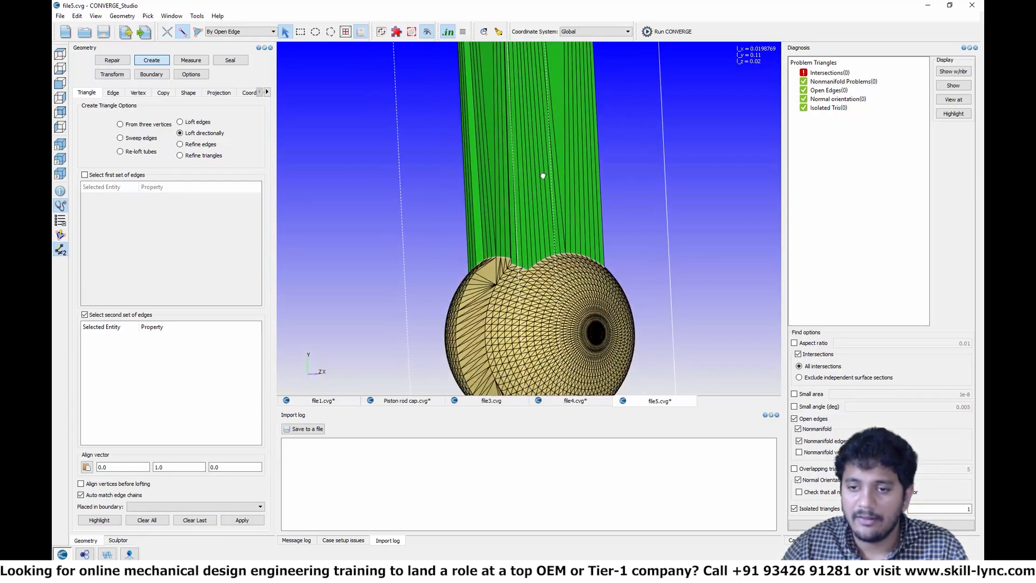
pyautogui.moveTo(543, 175); pyautogui.dragTo(559, 140)
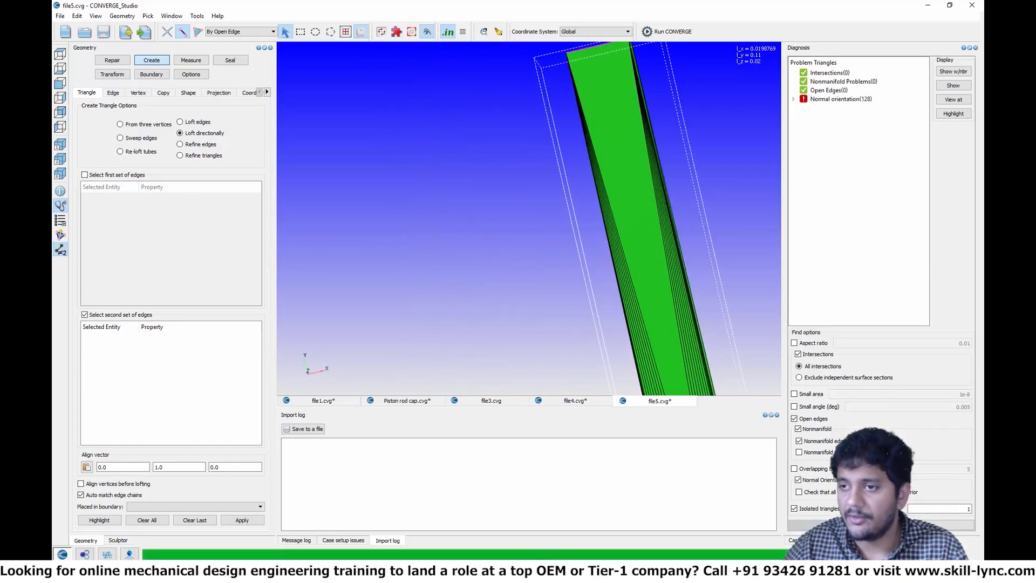
# Step: Flip the new walls' normals by propagating the change from a single wall triangle, rerun the diagnosis and check the walls
pyautogui.click(112, 74)
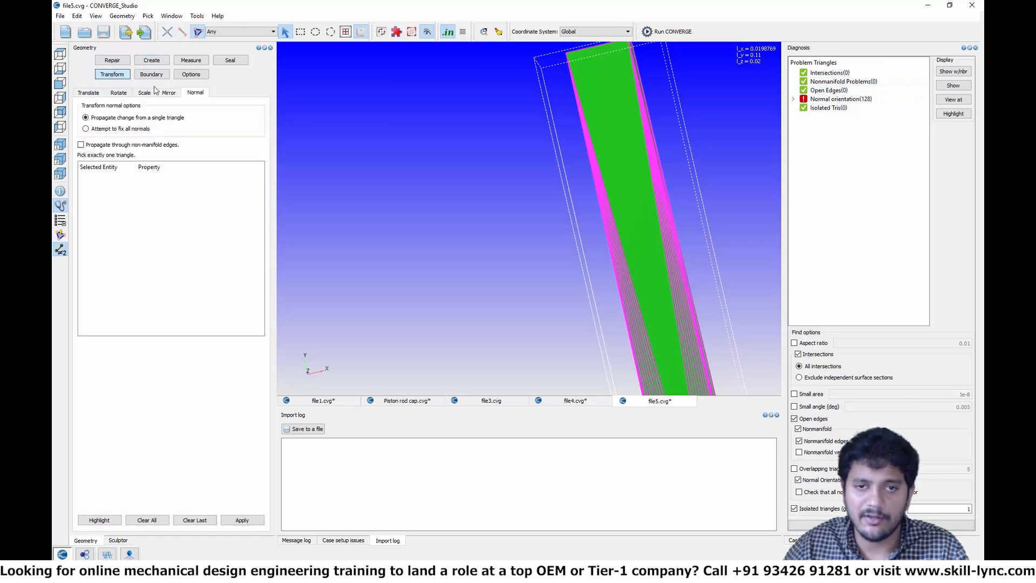
pyautogui.click(646, 224)
pyautogui.click(239, 520)
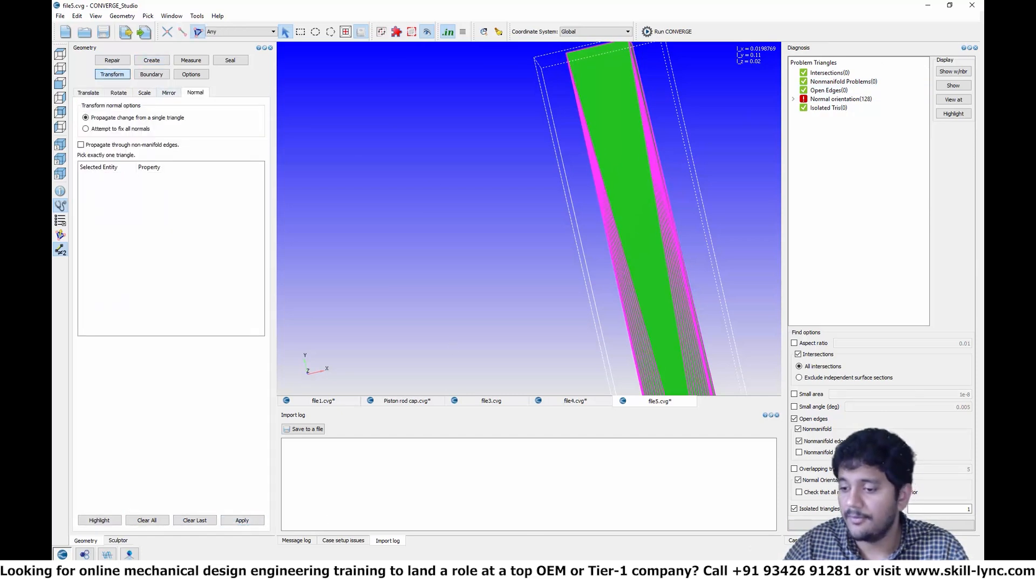
pyautogui.click(834, 525)
pyautogui.scroll(-6, 575, 170)
pyautogui.moveTo(600, 252); pyautogui.dragTo(478, 188)
pyautogui.scroll(6, 507, 219)
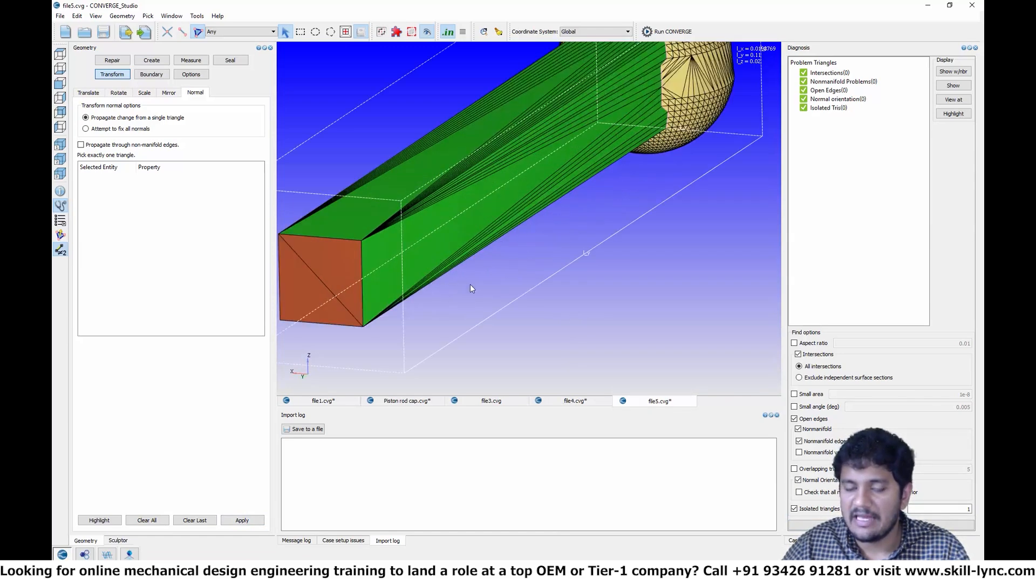
# Step: Assign the unassigned lofted wall triangles to the Box boundary, picked with the By Boundary filter, and check the finished geometry
pyautogui.scroll(-3, 471, 288)
pyautogui.click(151, 74)
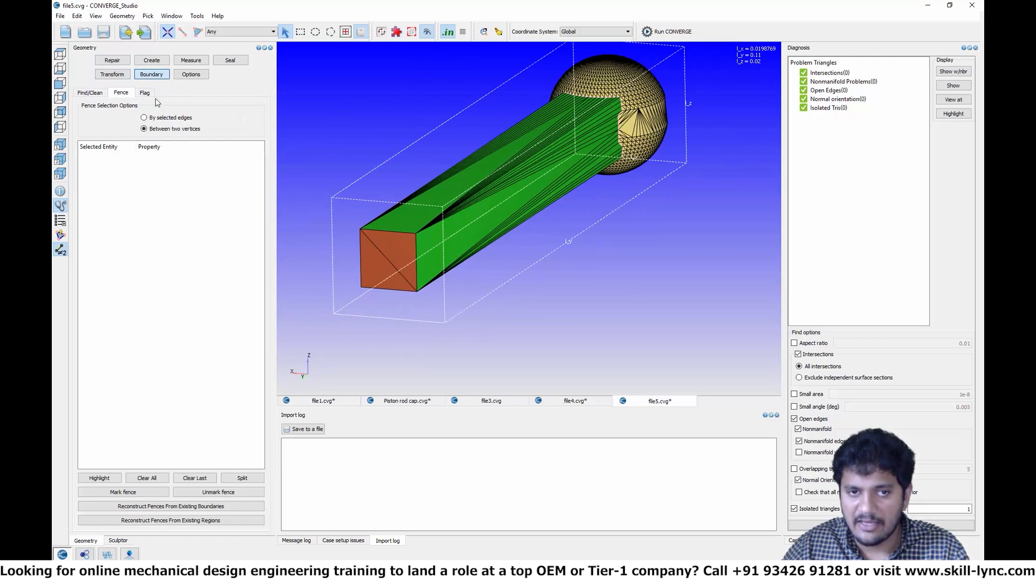
pyautogui.click(145, 94)
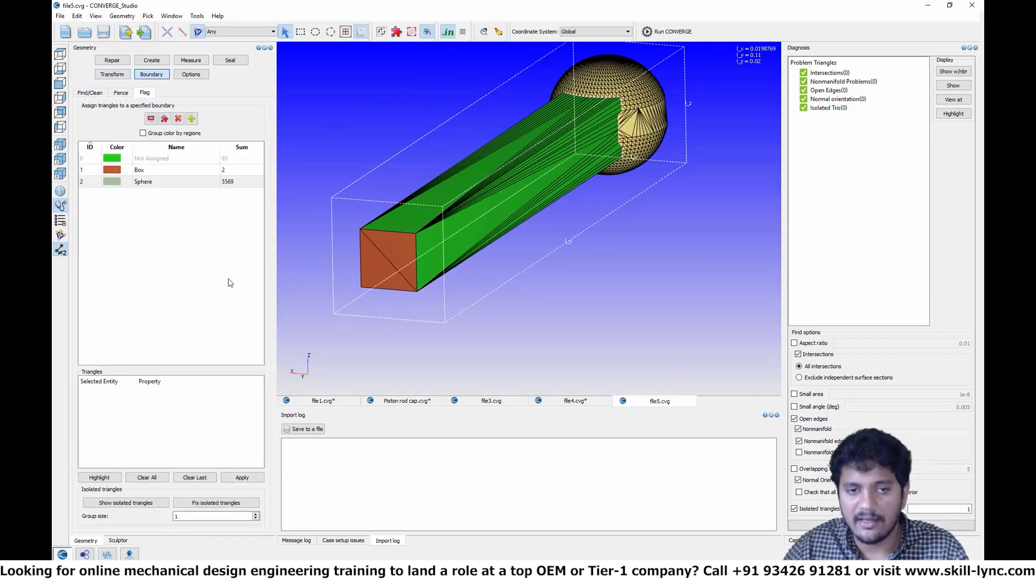
pyautogui.click(226, 32)
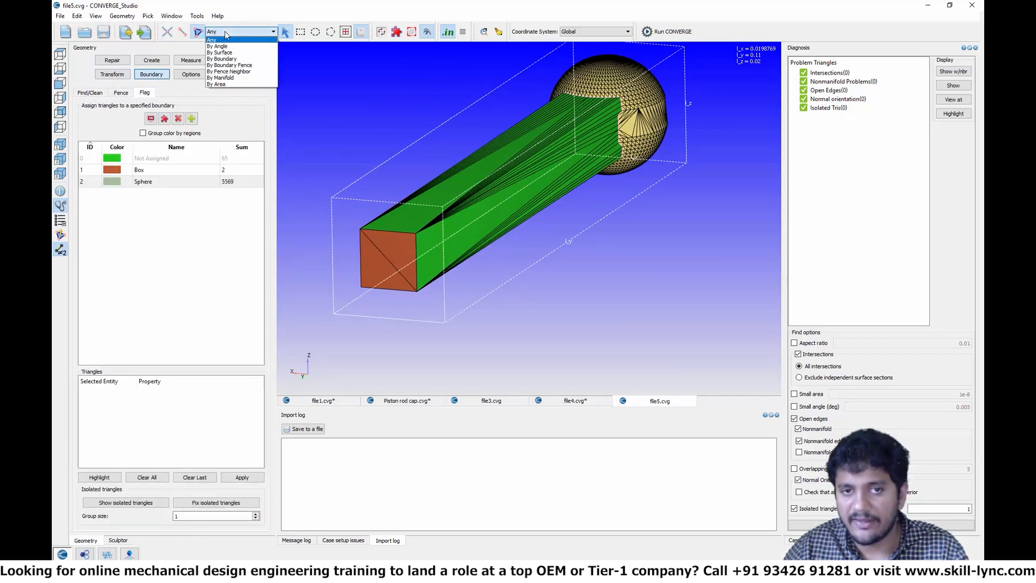
pyautogui.click(221, 59)
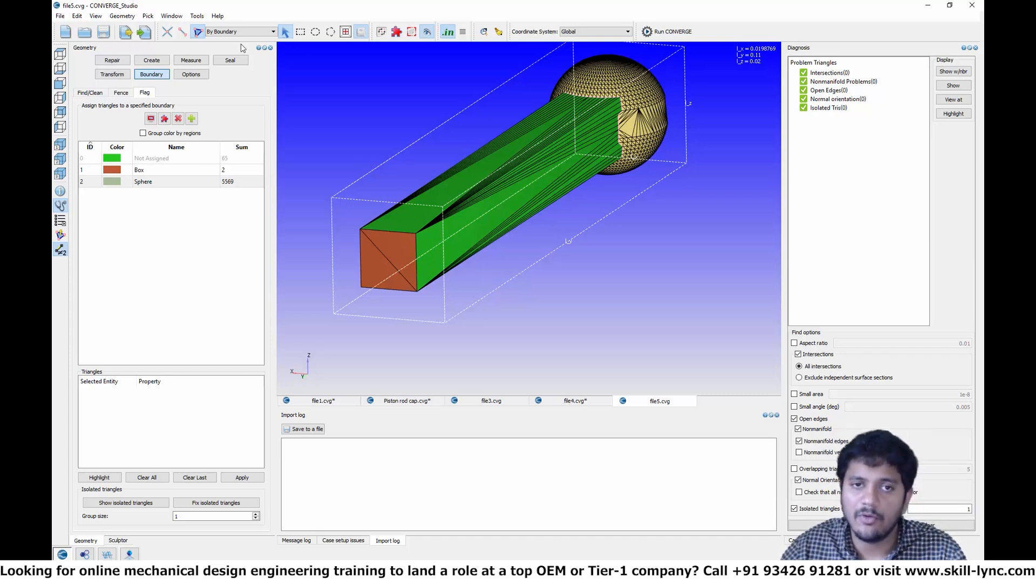
pyautogui.click(467, 208)
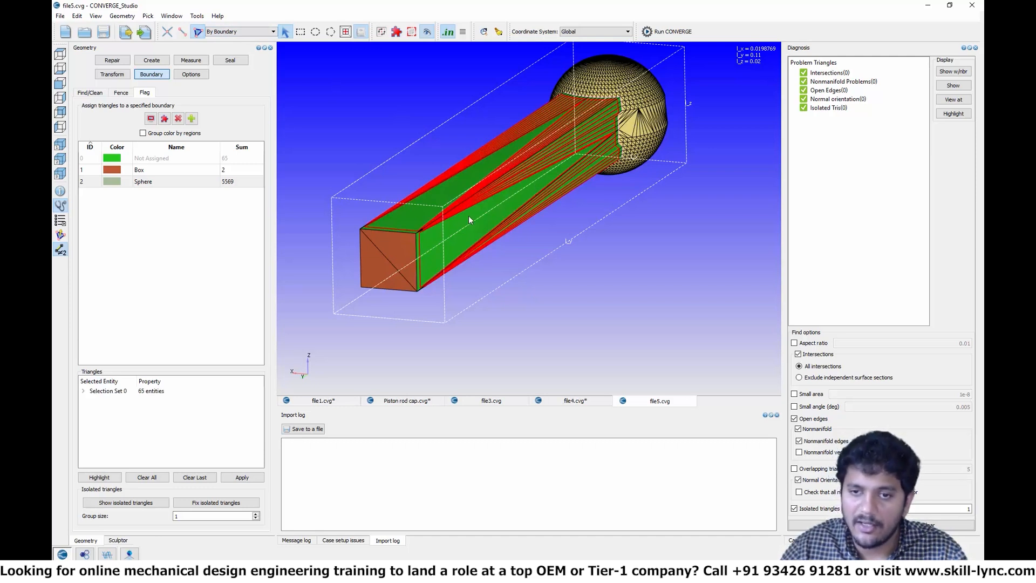
pyautogui.click(139, 170)
pyautogui.click(241, 477)
pyautogui.scroll(-3, 568, 226)
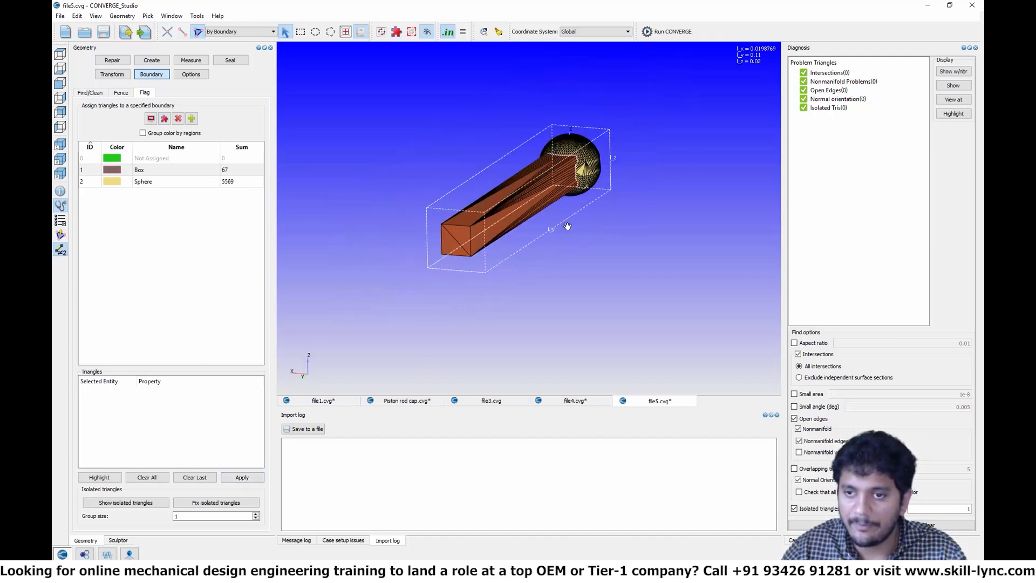
pyautogui.moveTo(568, 226); pyautogui.dragTo(532, 222)
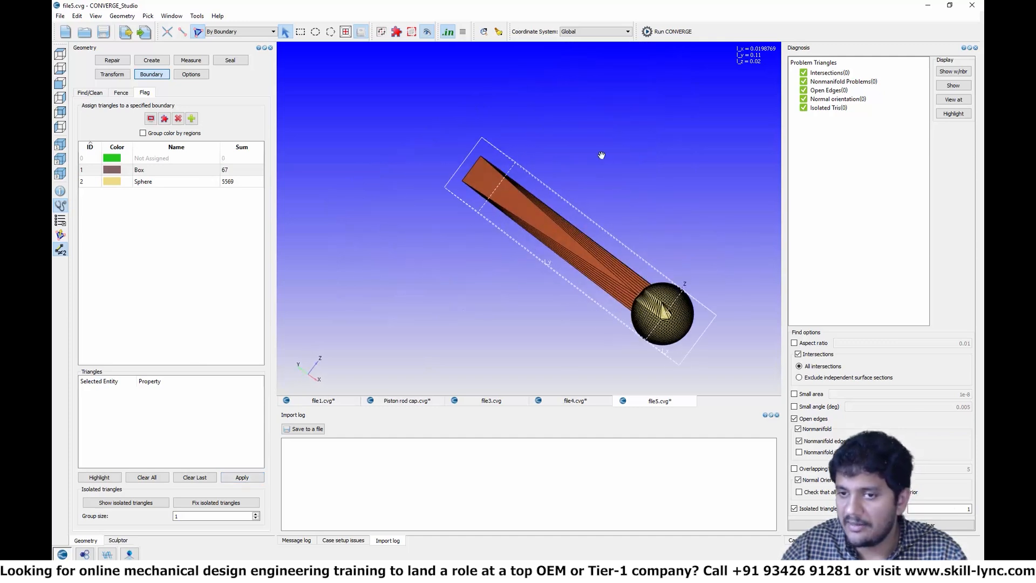
pyautogui.moveTo(602, 155); pyautogui.dragTo(556, 118)
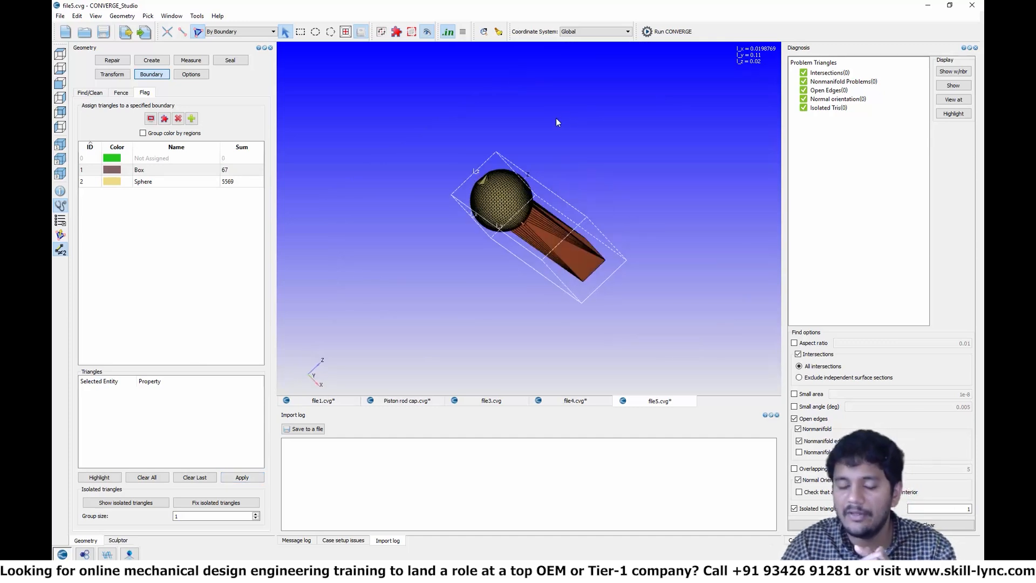